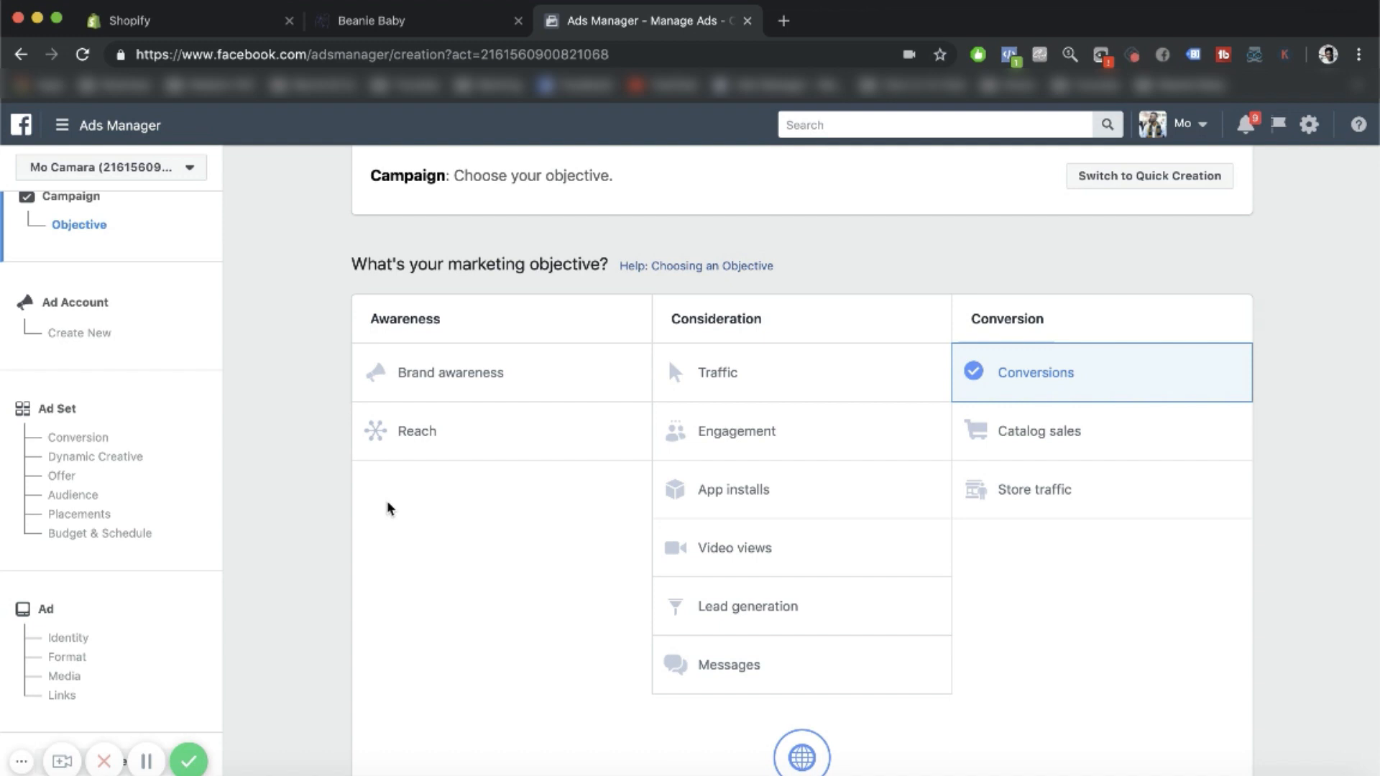
Step: Name the conversions campaign "Purchase Conversion" and accept the ad account setup with the America/New_York time zone
scroll(887, 573, down, 6)
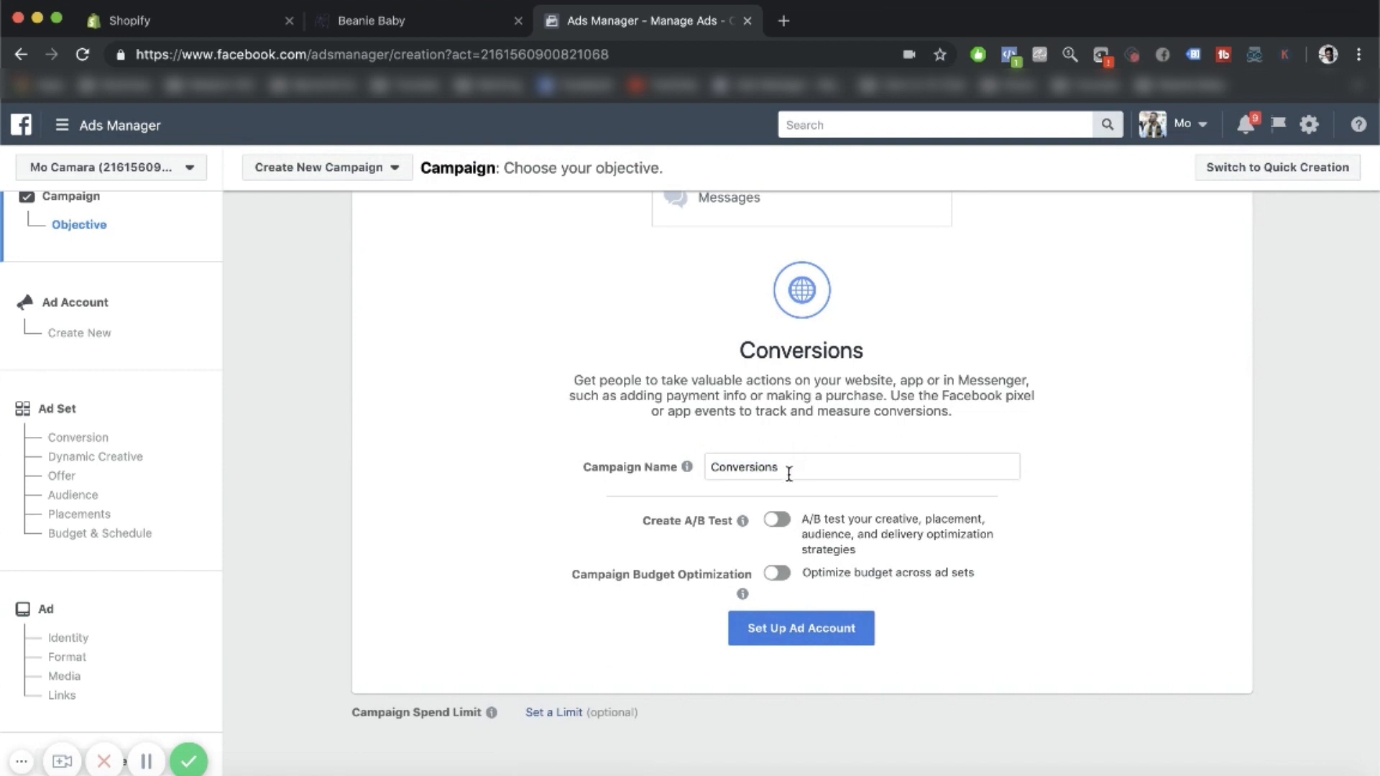
drag(788, 472, 659, 466)
text(Purchas)
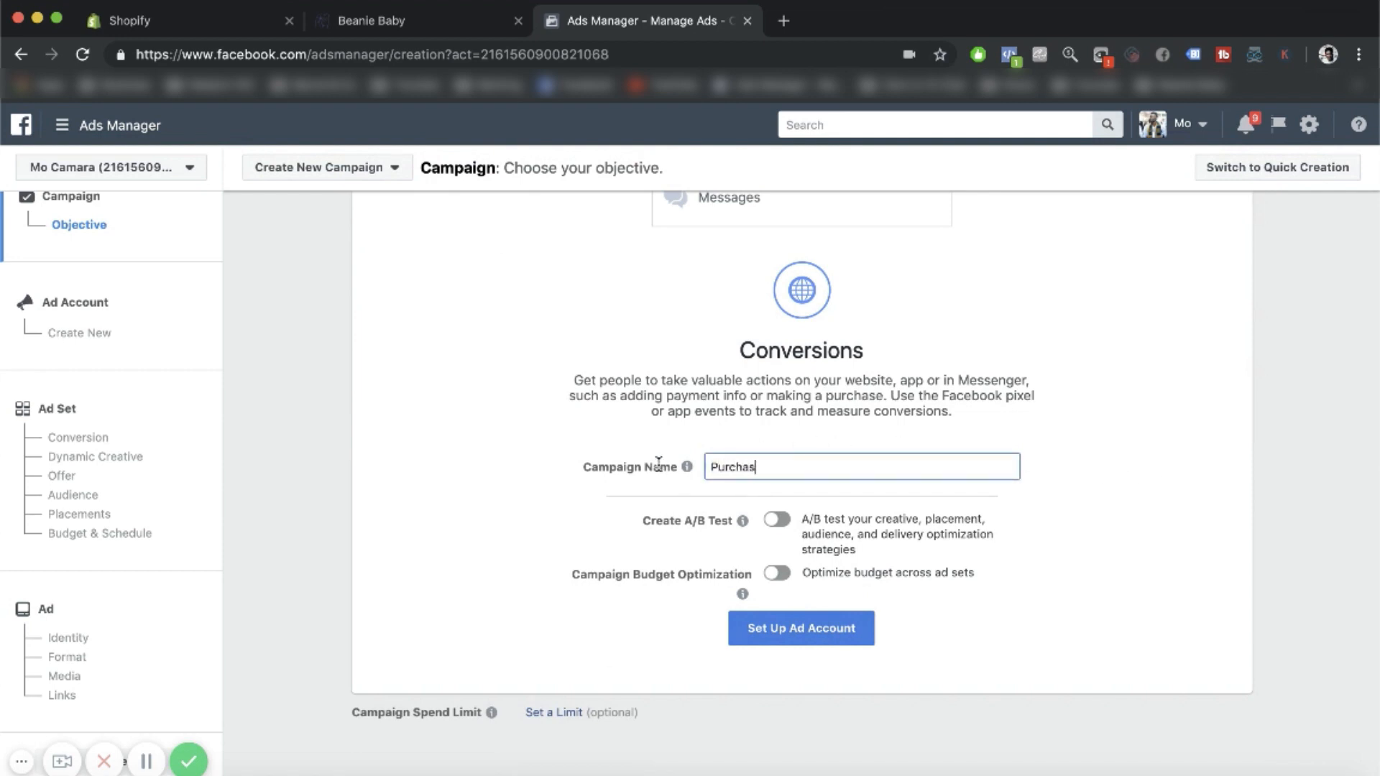
text(e Conversion)
click(773, 631)
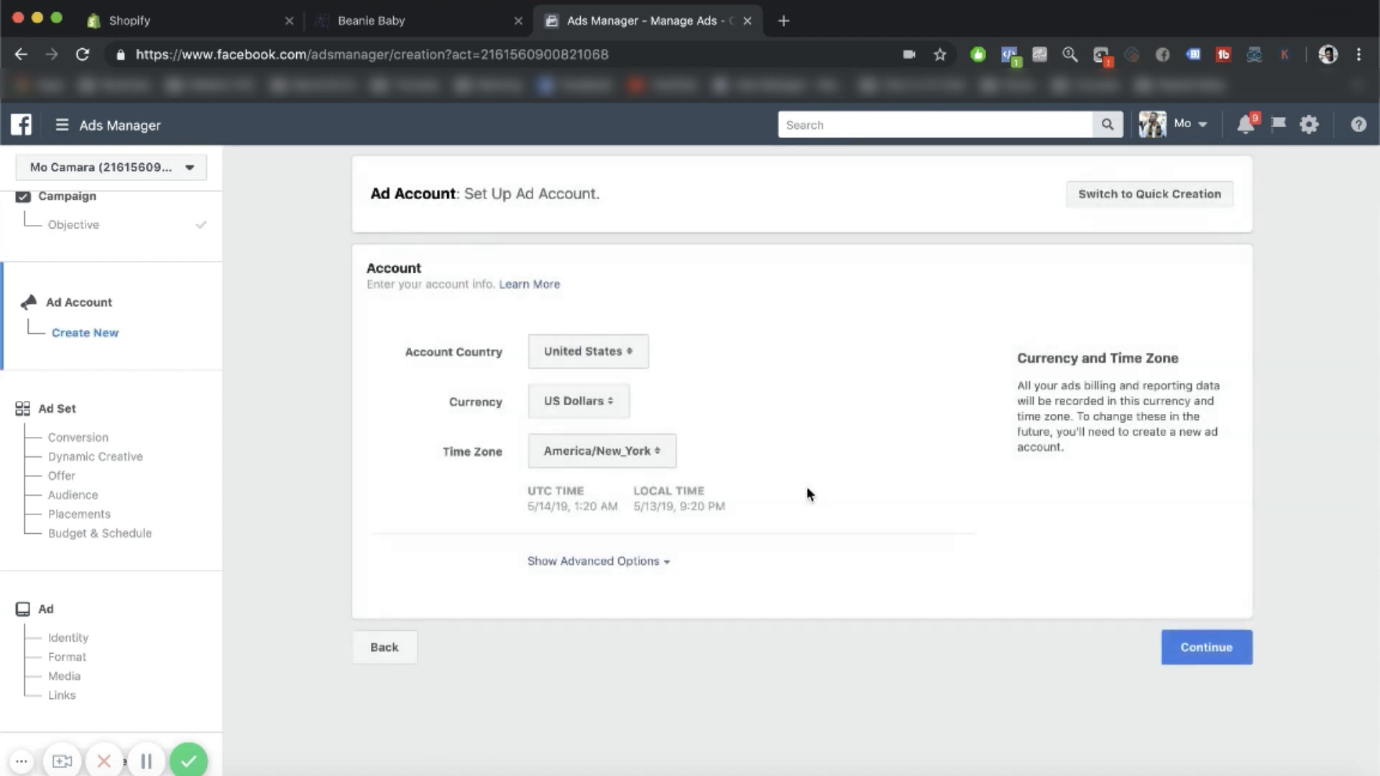
drag(595, 466, 868, 488)
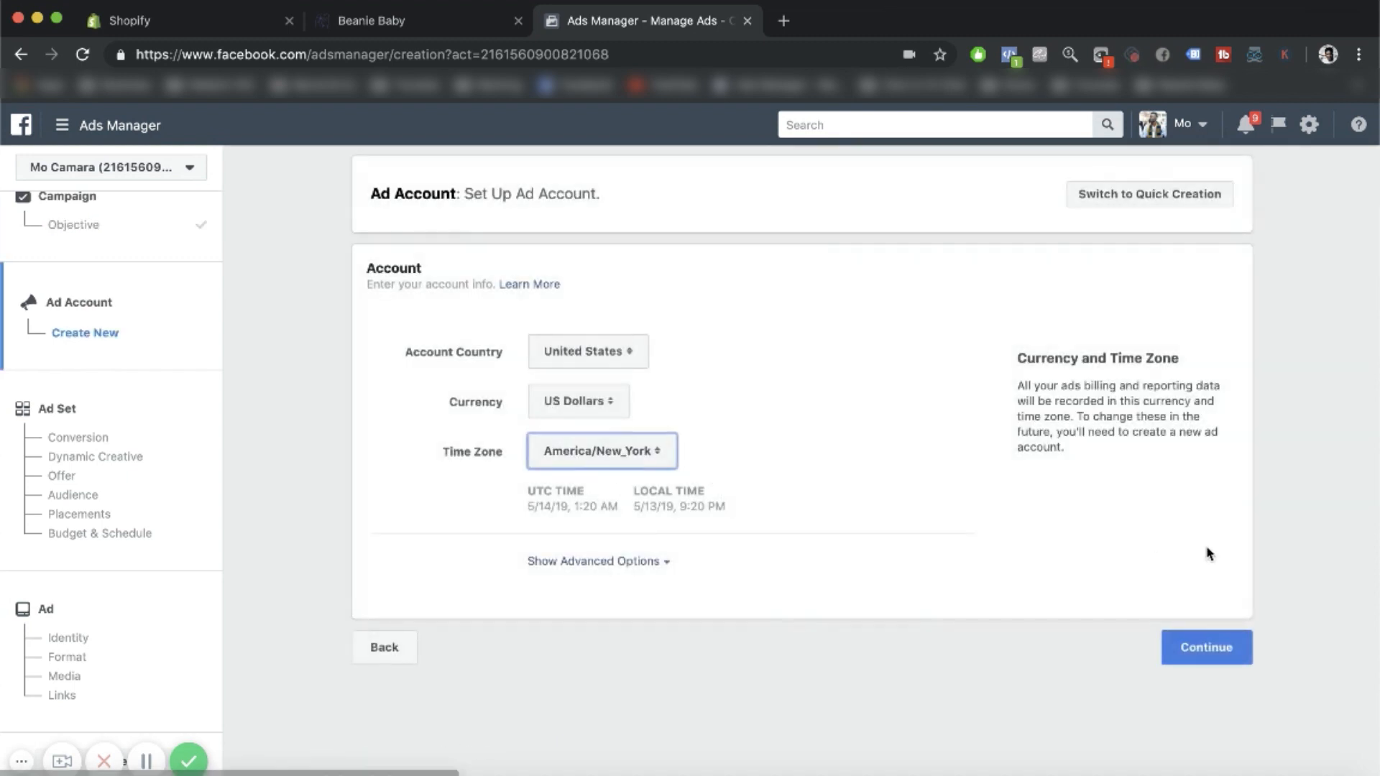
click(1197, 655)
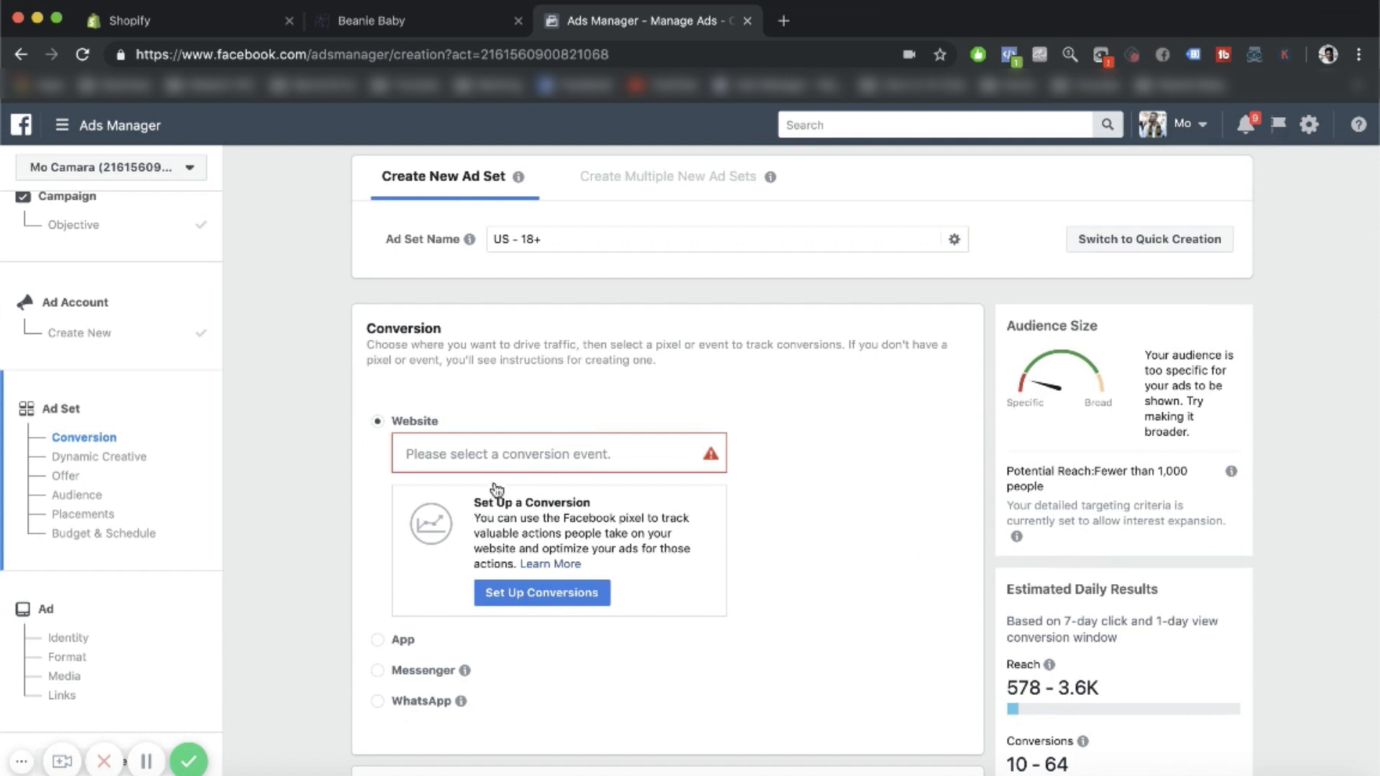
Step: Choose Purchase as the website conversion event and name the ad set "Audience 1"
click(540, 459)
scroll(532, 560, down, 5)
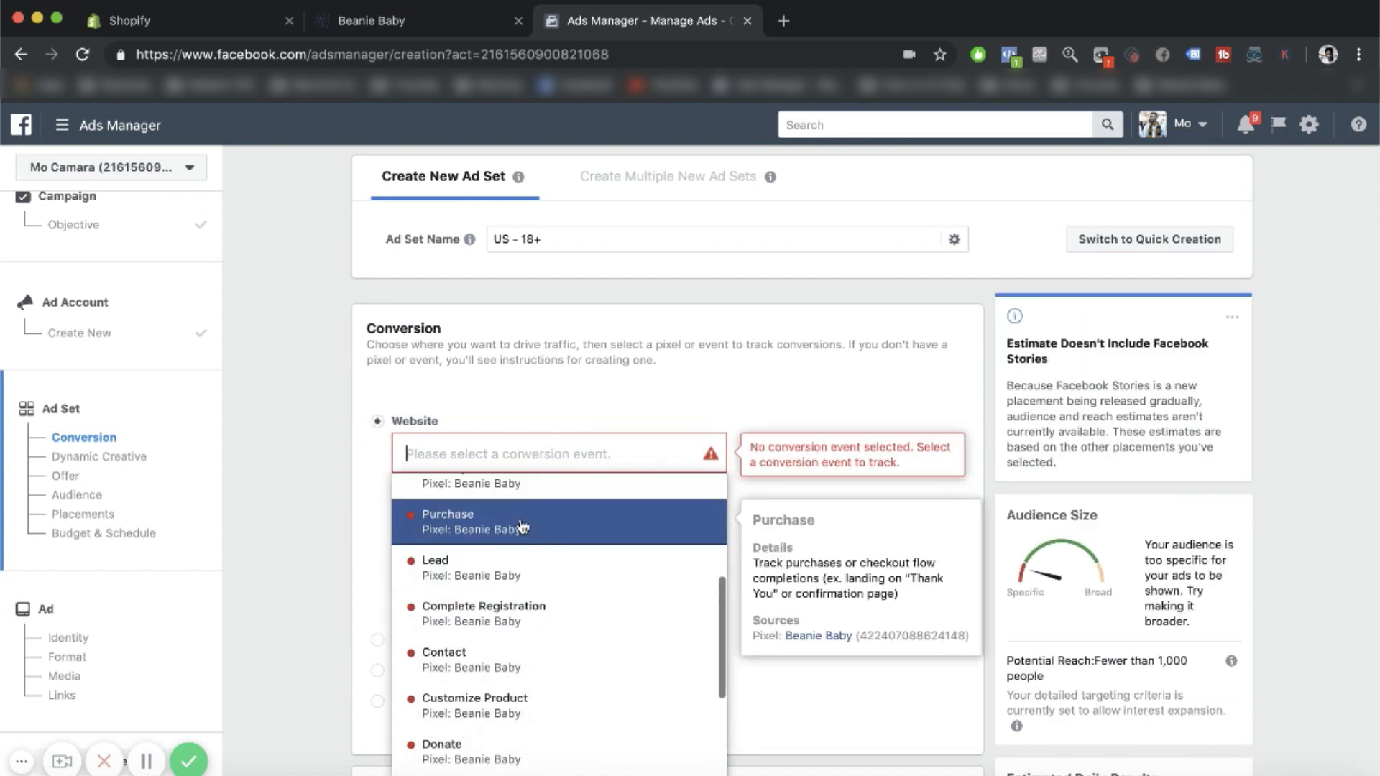
click(521, 527)
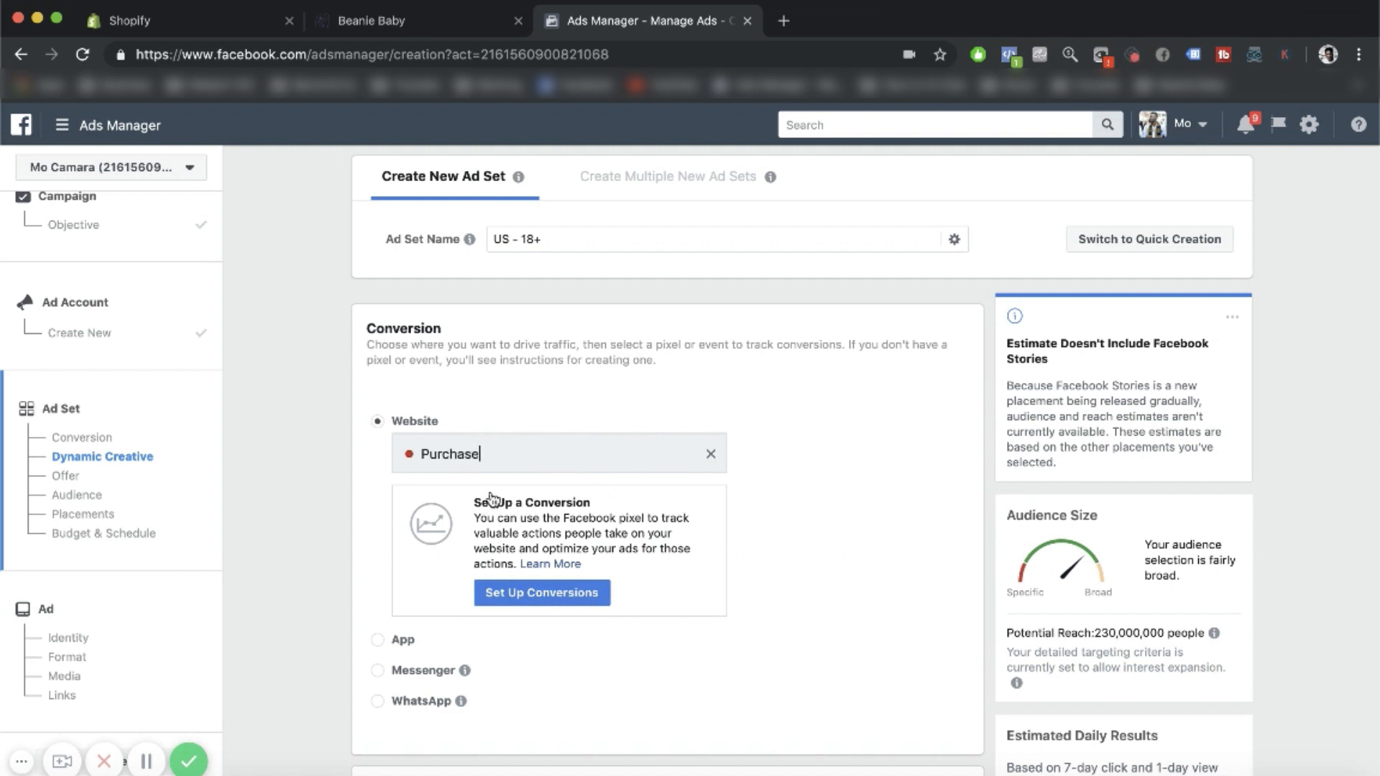
click(511, 446)
drag(564, 240, 492, 240)
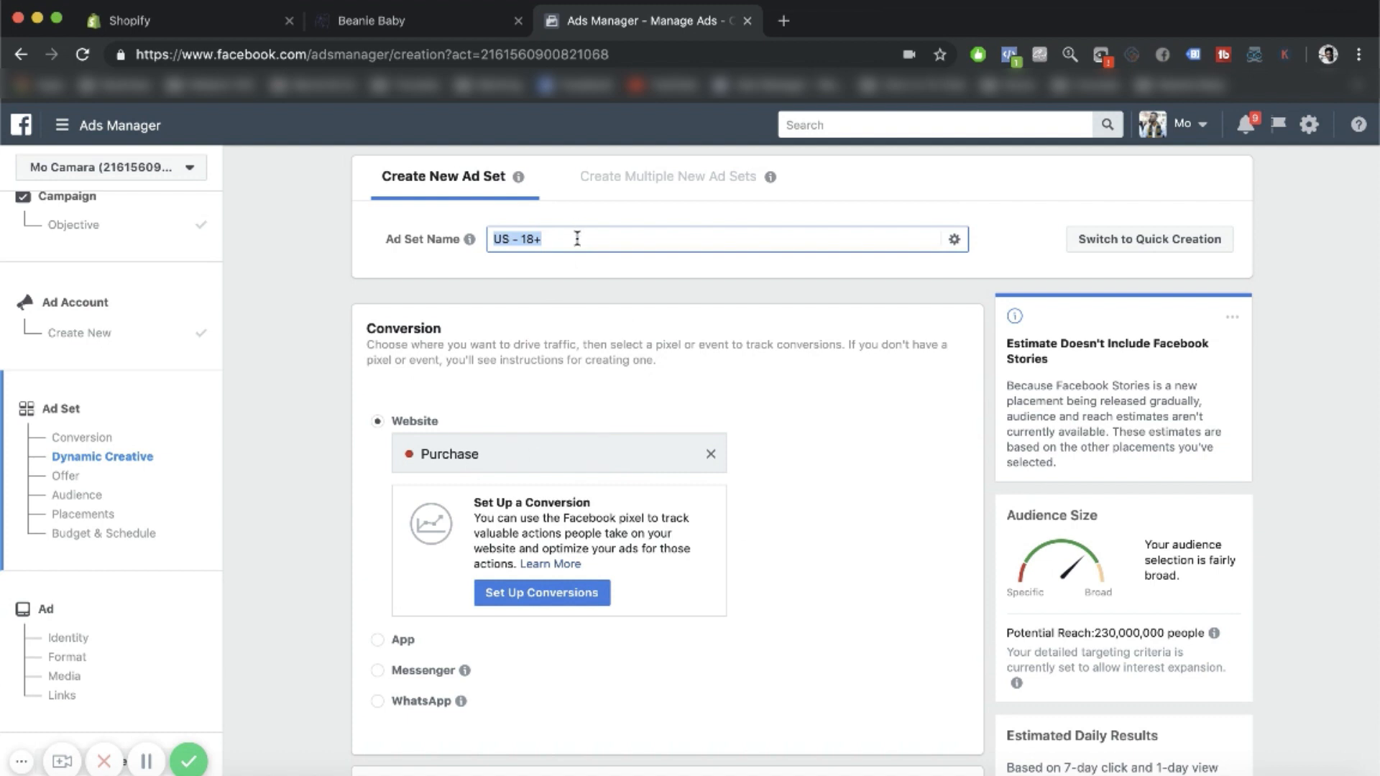
text(Audience 1)
Step: Close the ad creation flow and save the unfinished campaign to draft
click(22, 761)
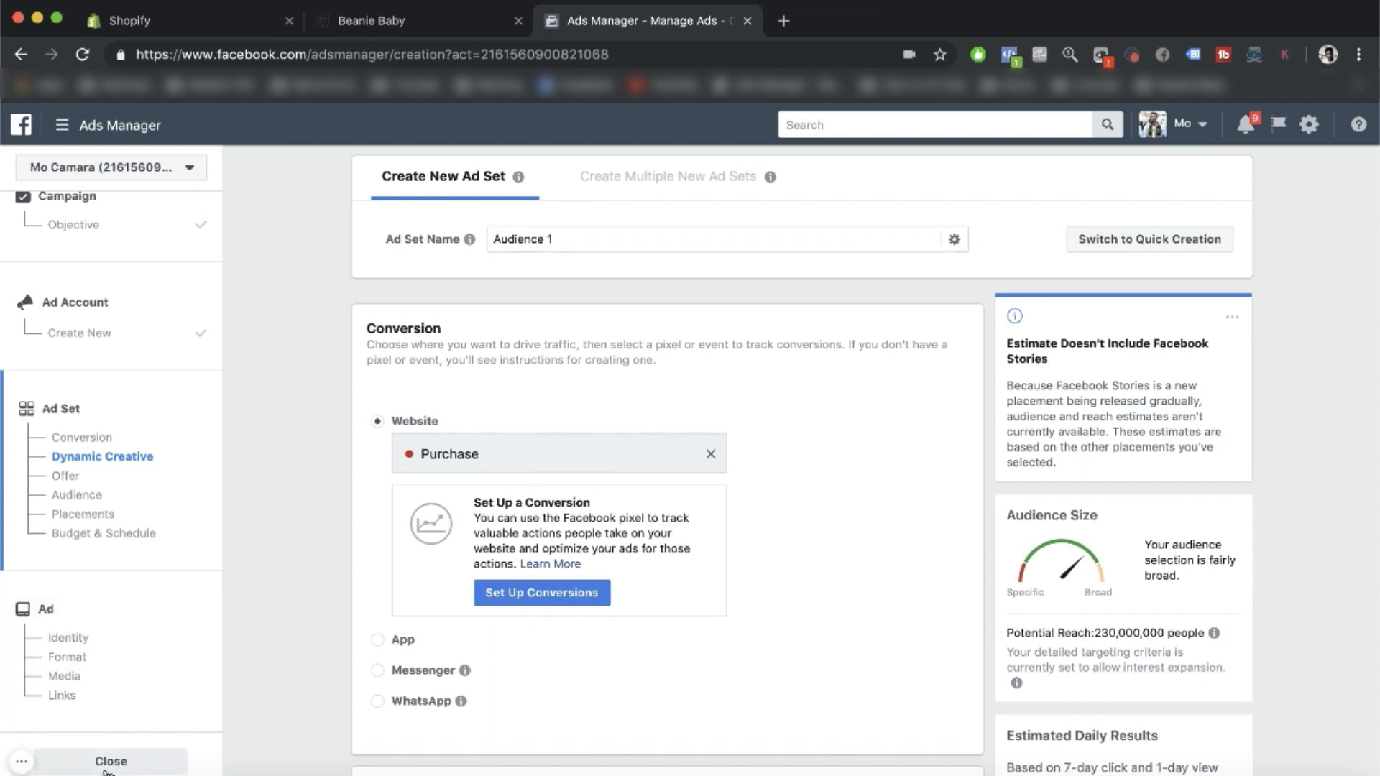
scroll(835, 491, down, 15)
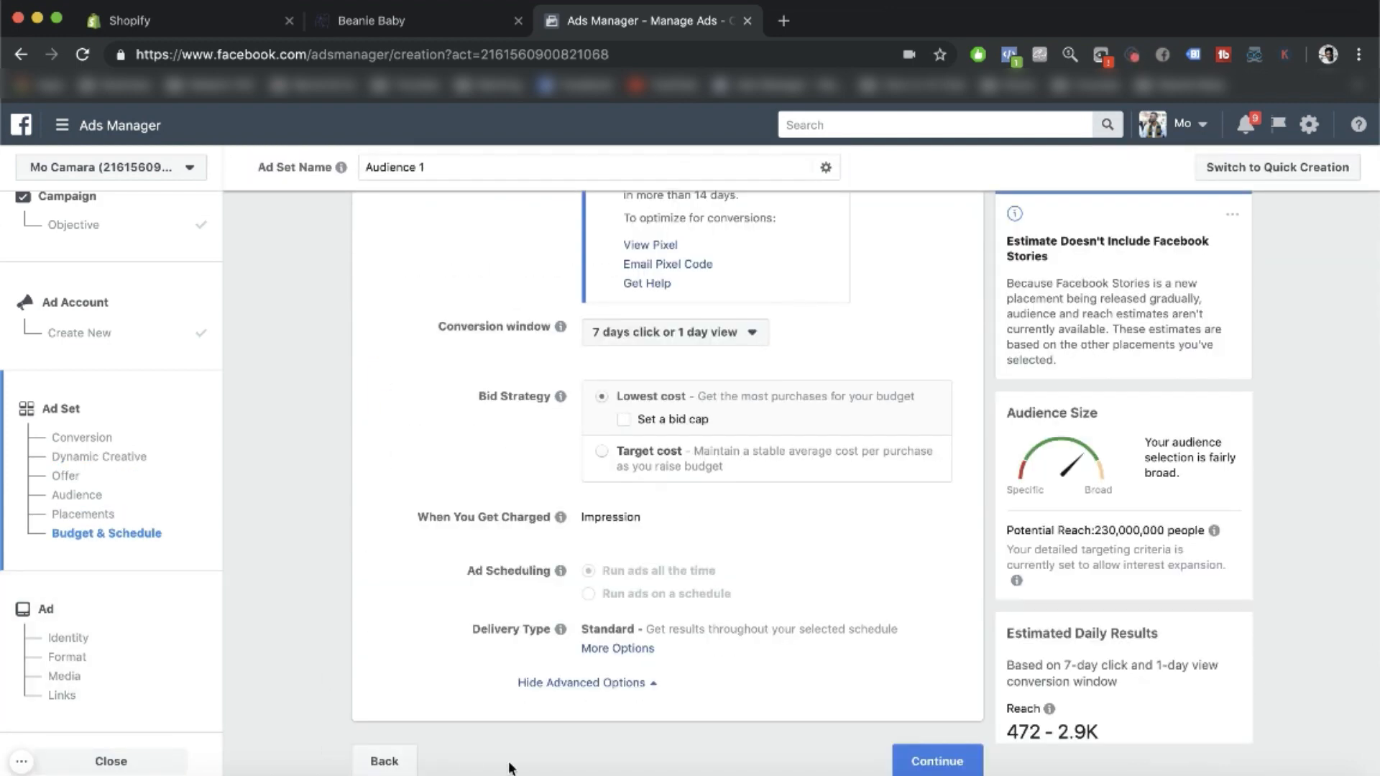
click(107, 761)
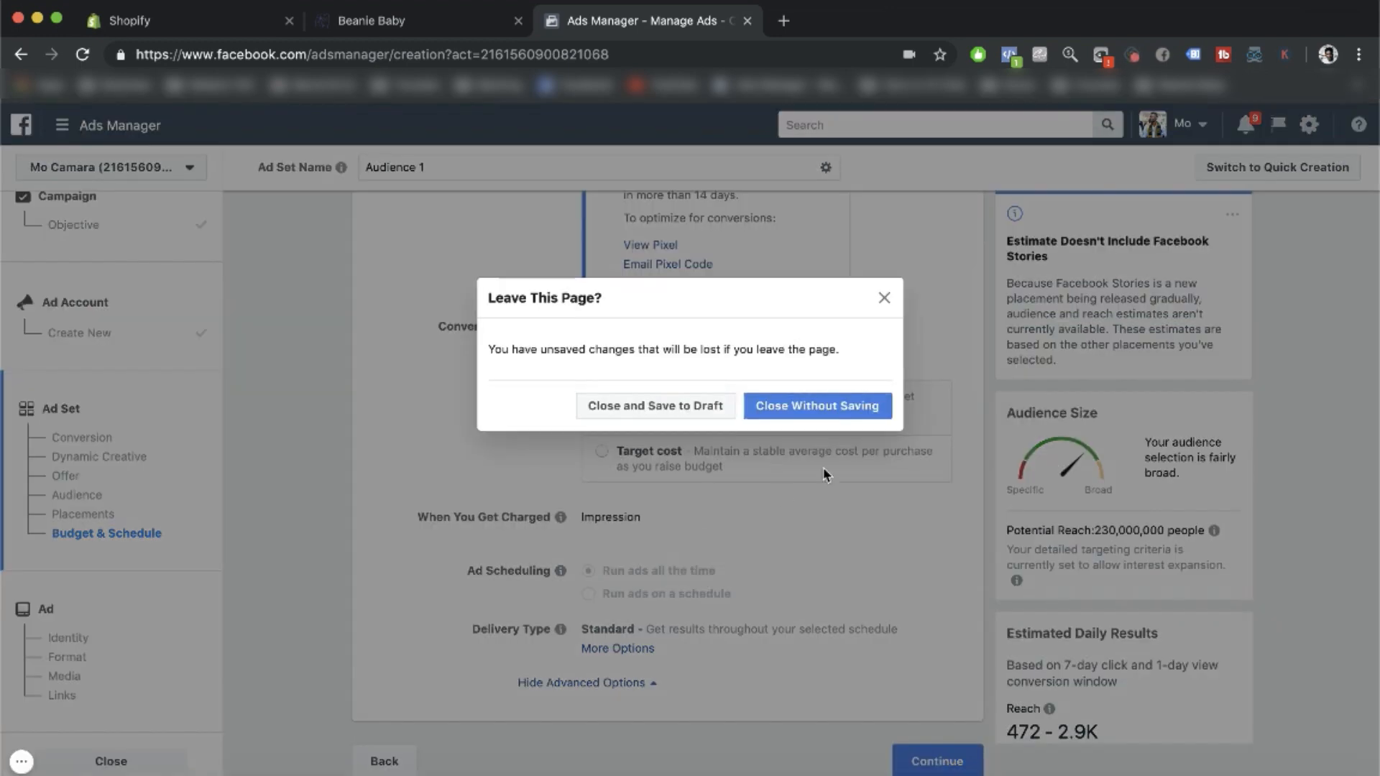
click(708, 408)
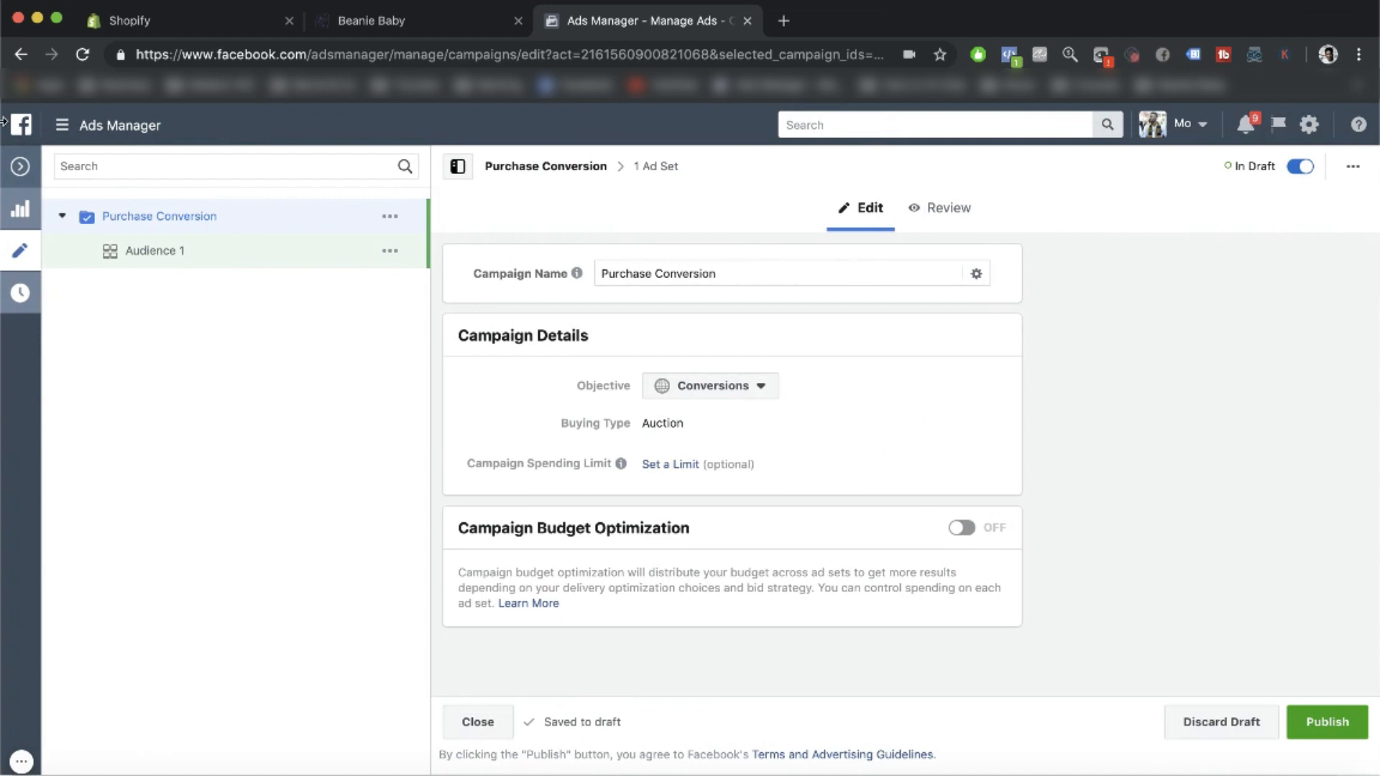
Step: Collapse the campaign editor and look through the draft's ads, campaigns and ad sets
click(21, 166)
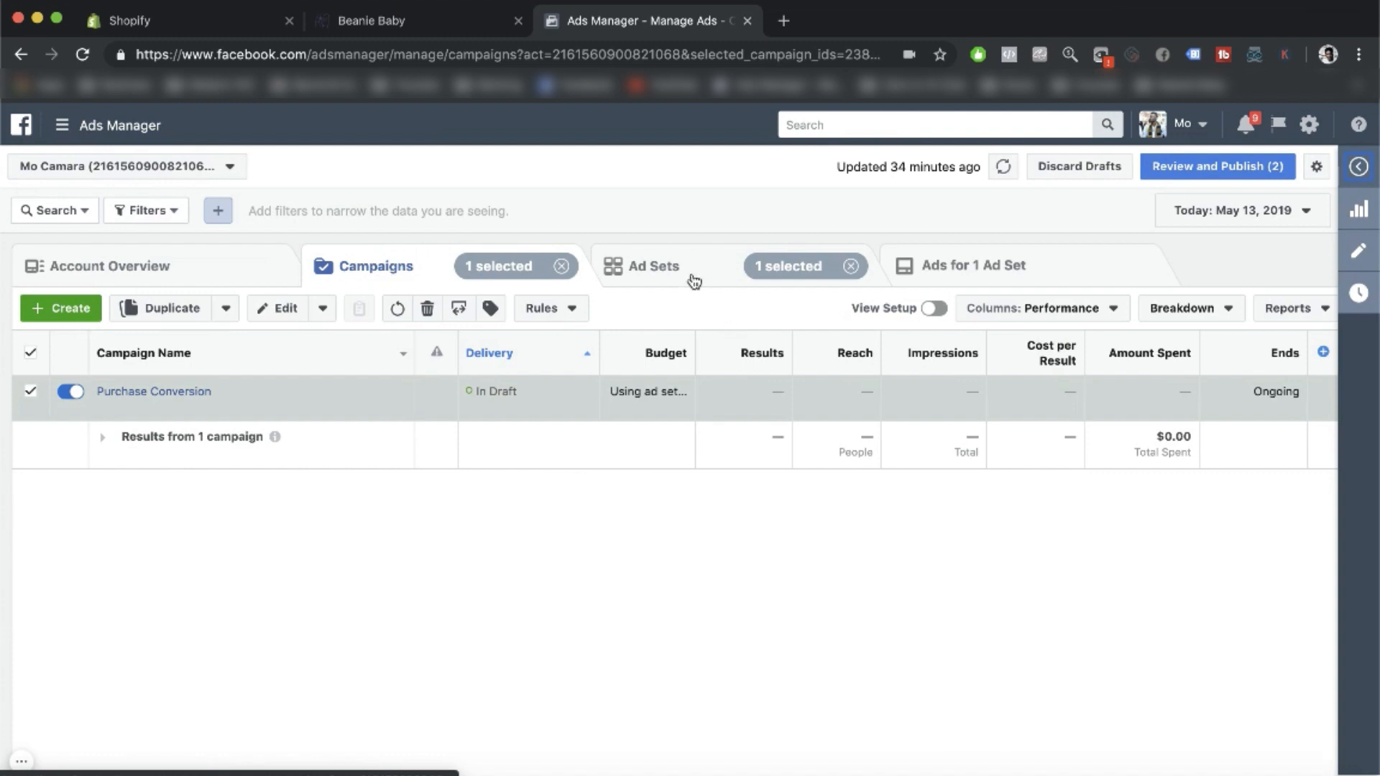
click(966, 279)
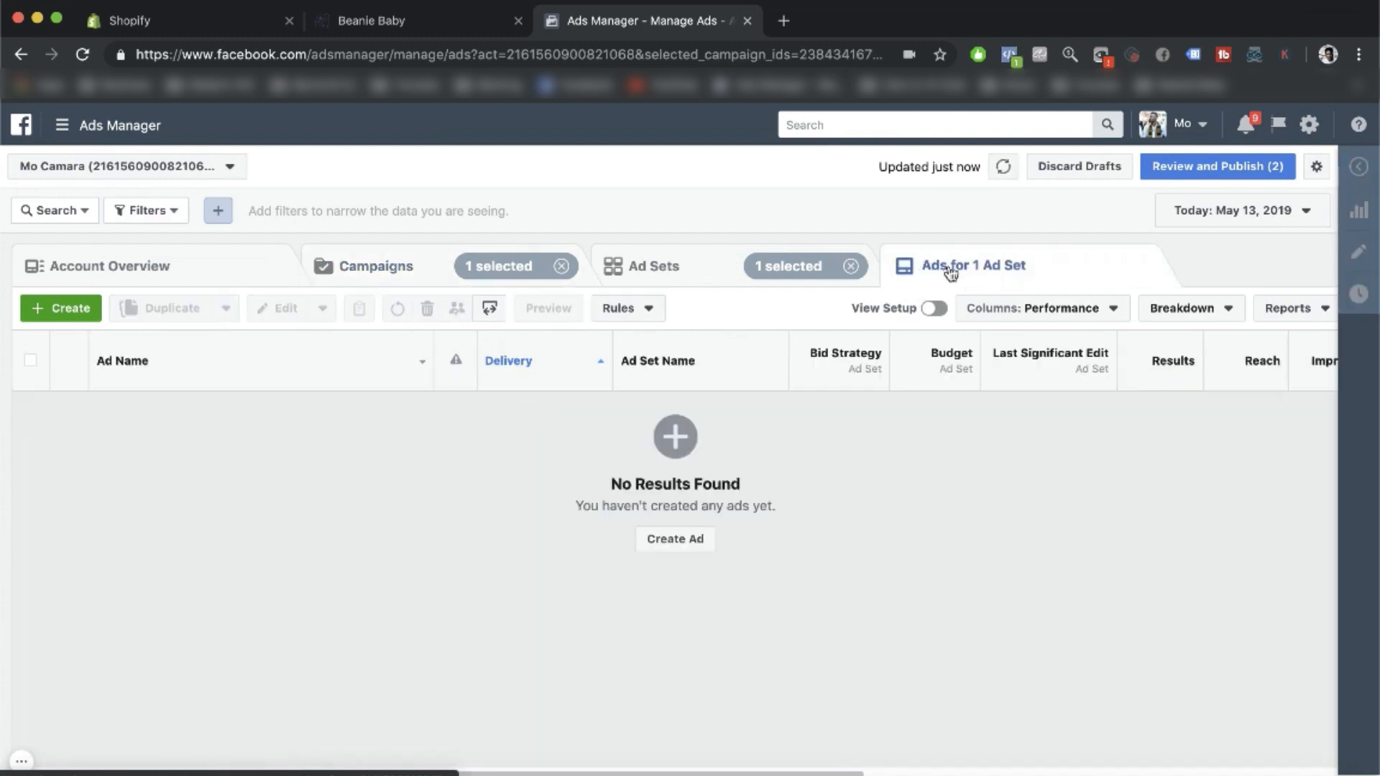
click(645, 279)
click(381, 273)
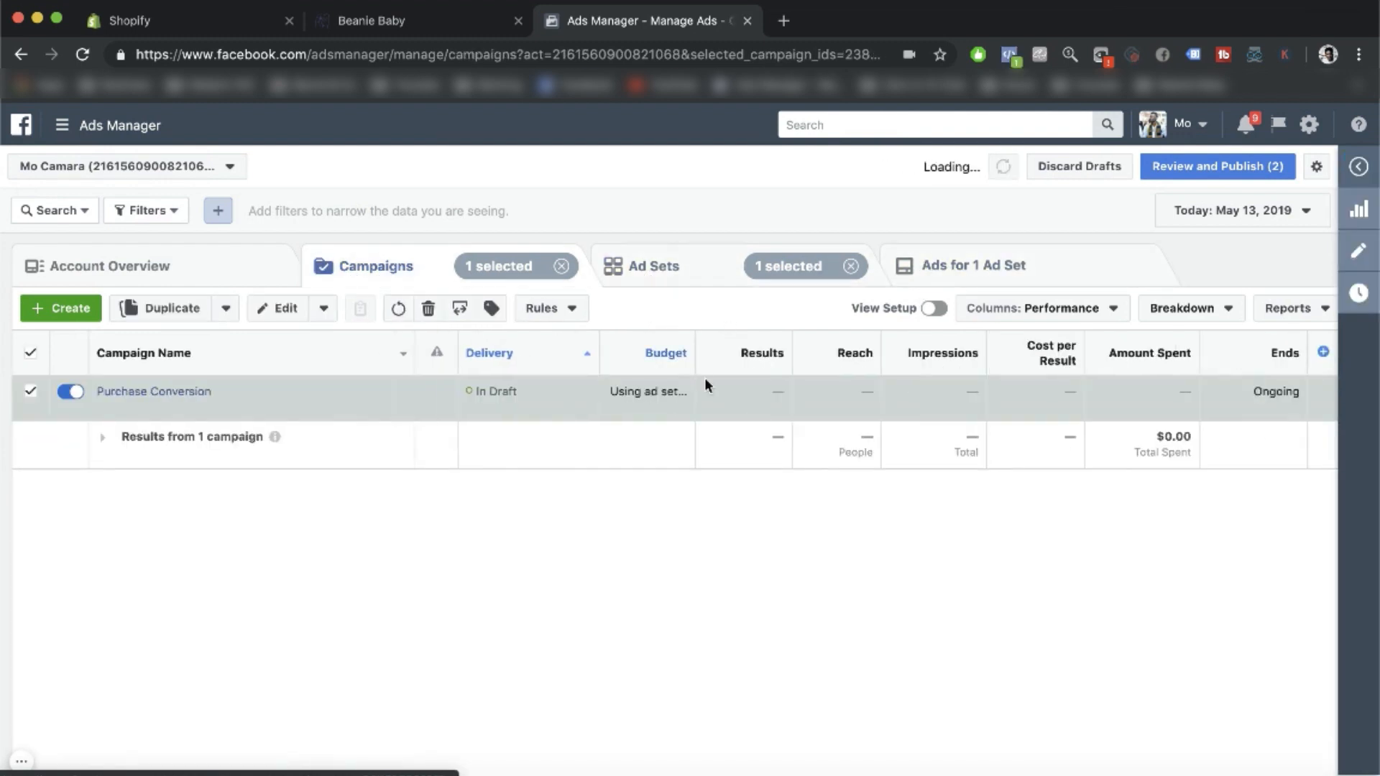
click(674, 267)
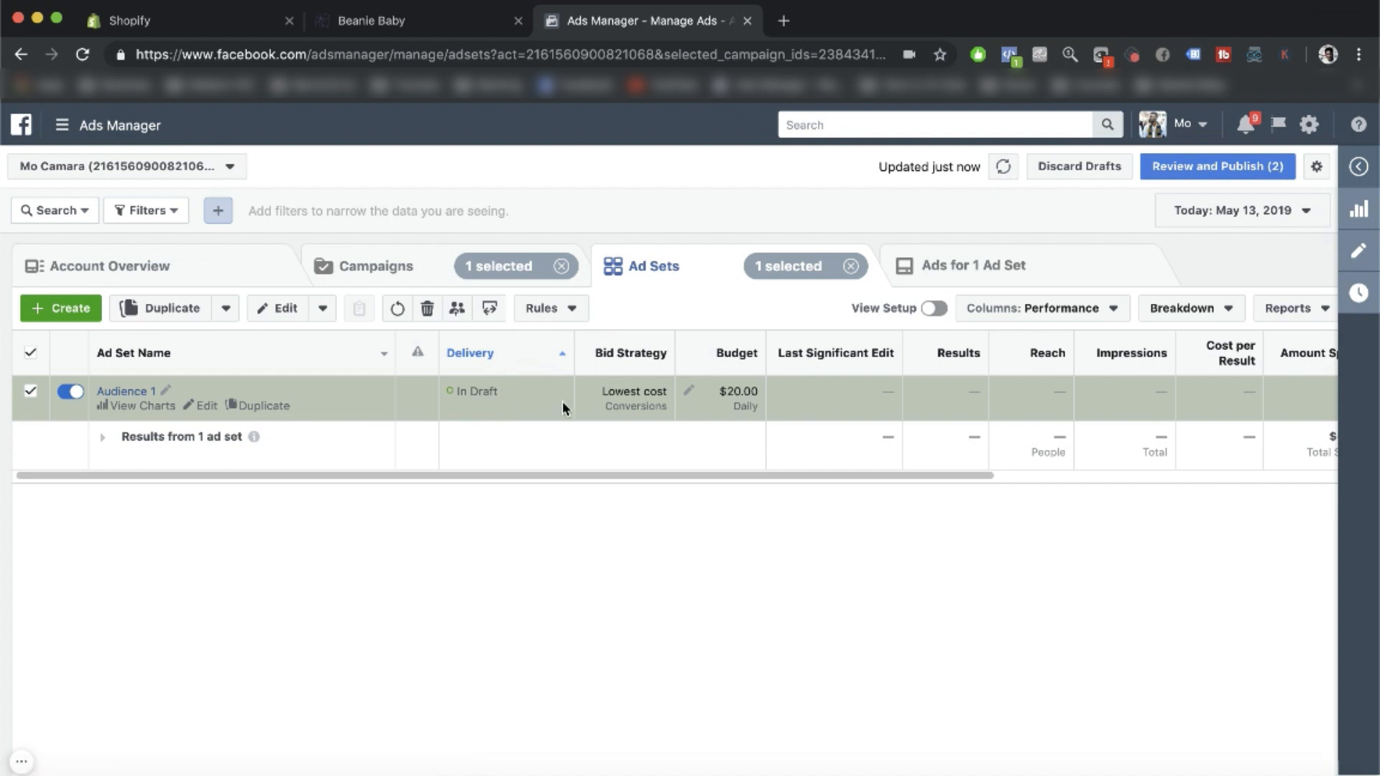
Step: Open the Audience 1 ad set for editing and set its daily budget to $8
click(1357, 253)
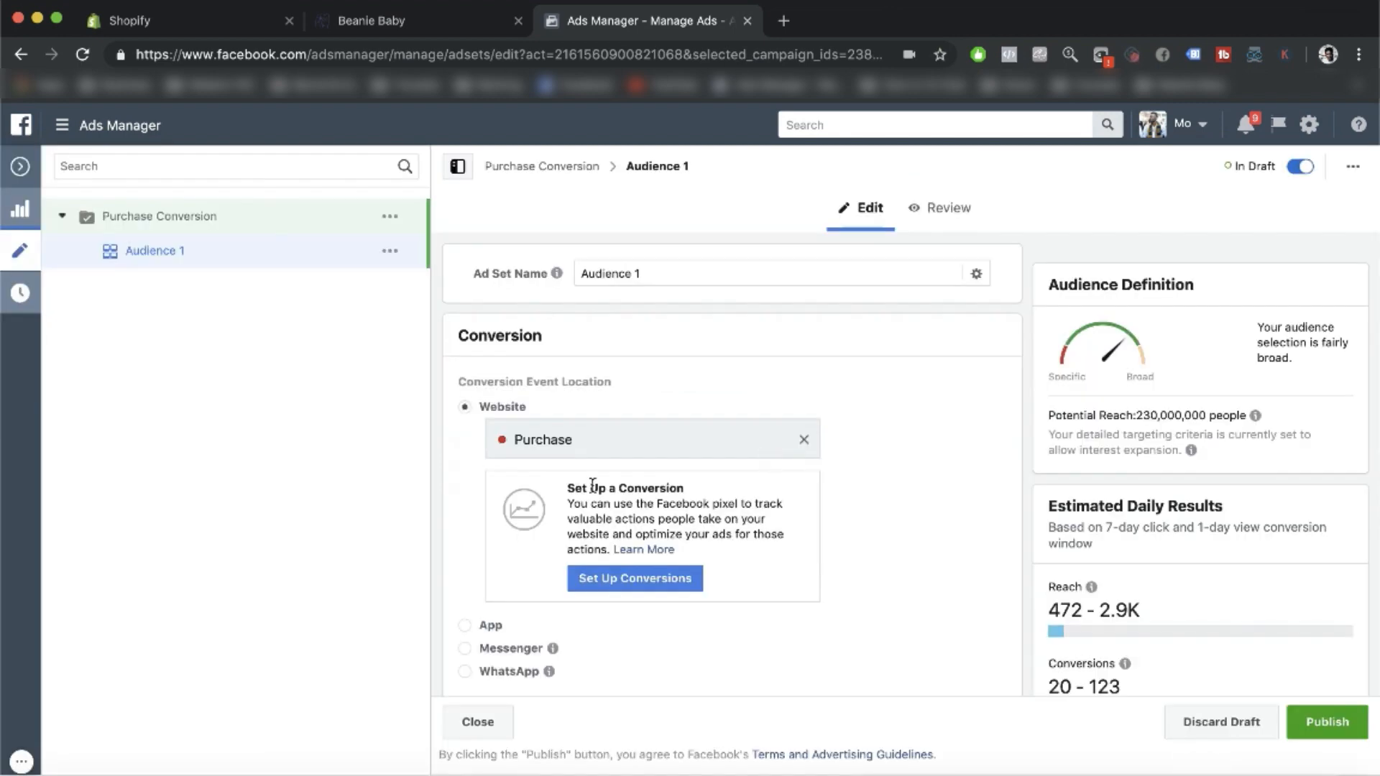
scroll(592, 484, down, 8)
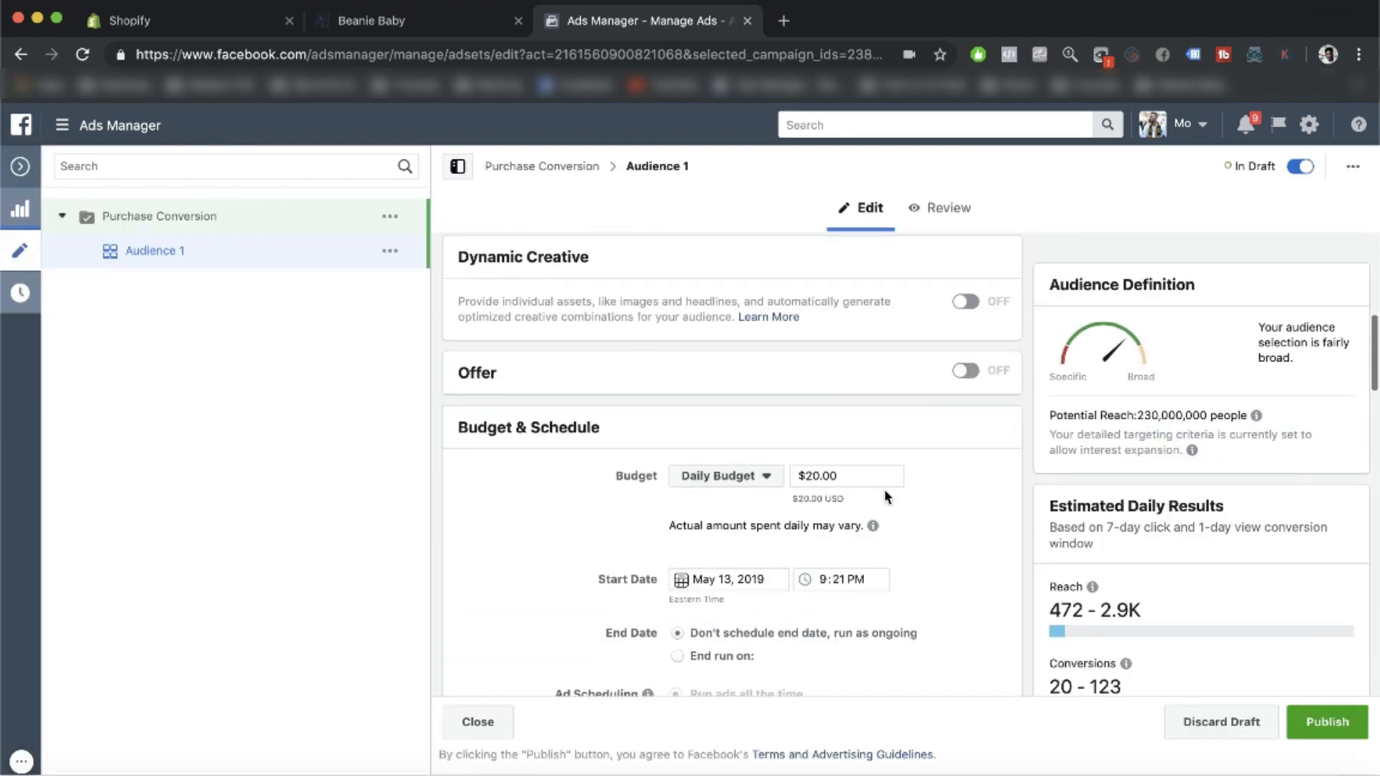
click(869, 476)
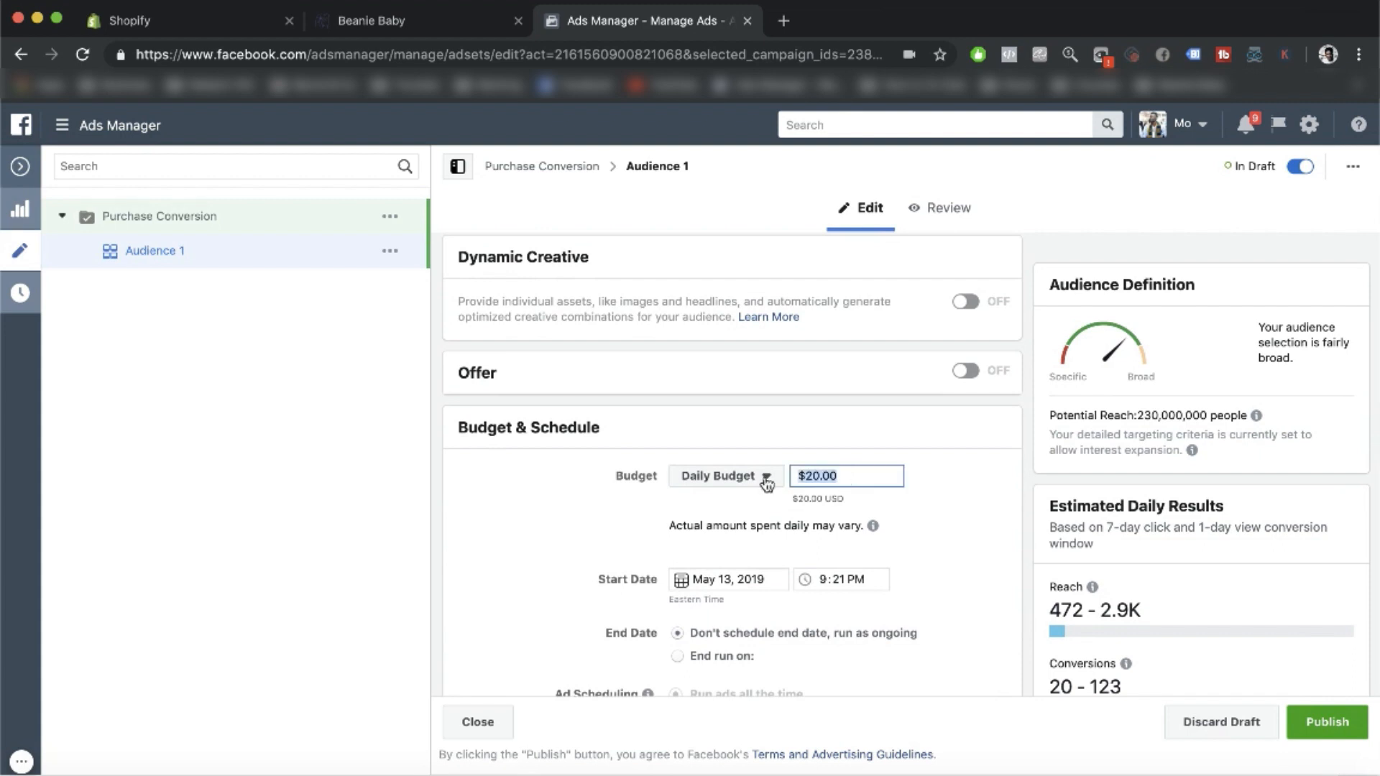
text(8)
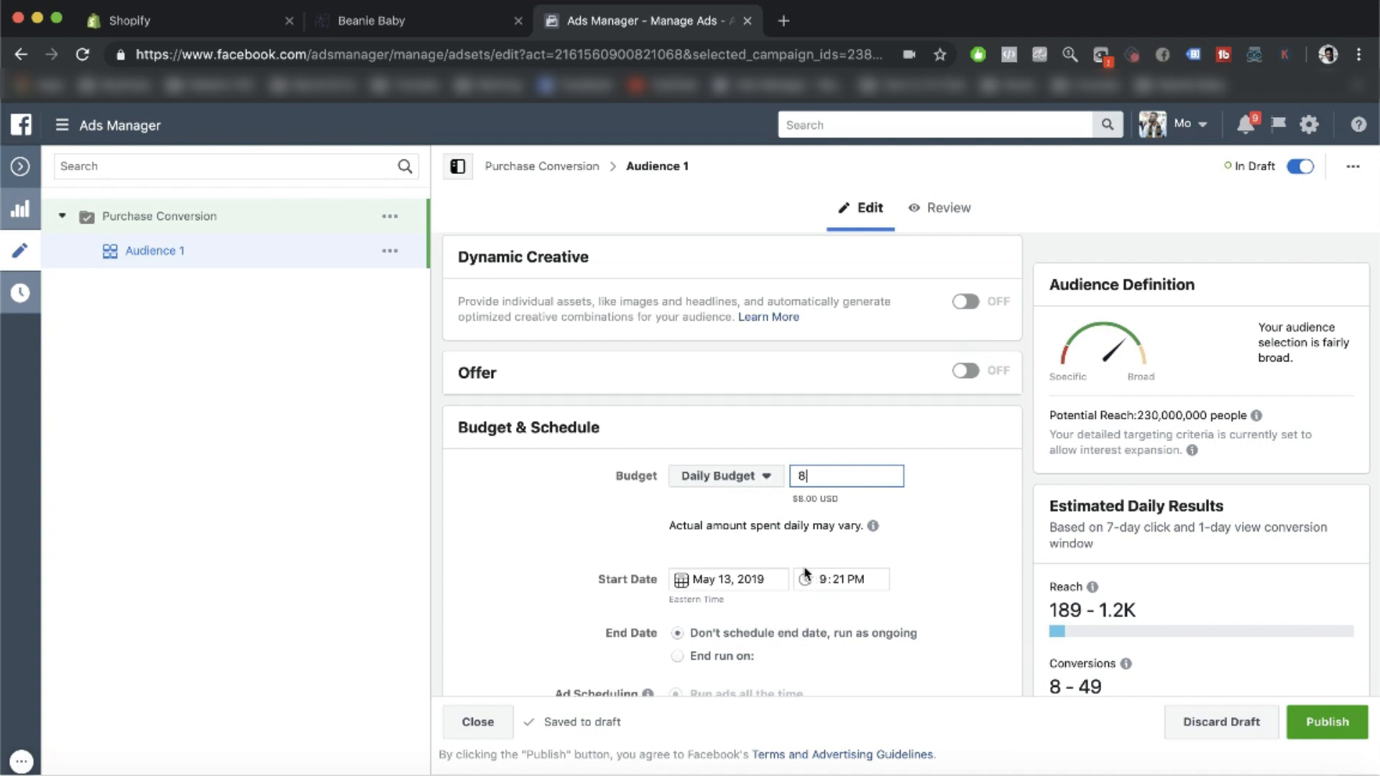
Step: Schedule the ad set to start on May 14, 2019 at 12:00 AM
click(741, 578)
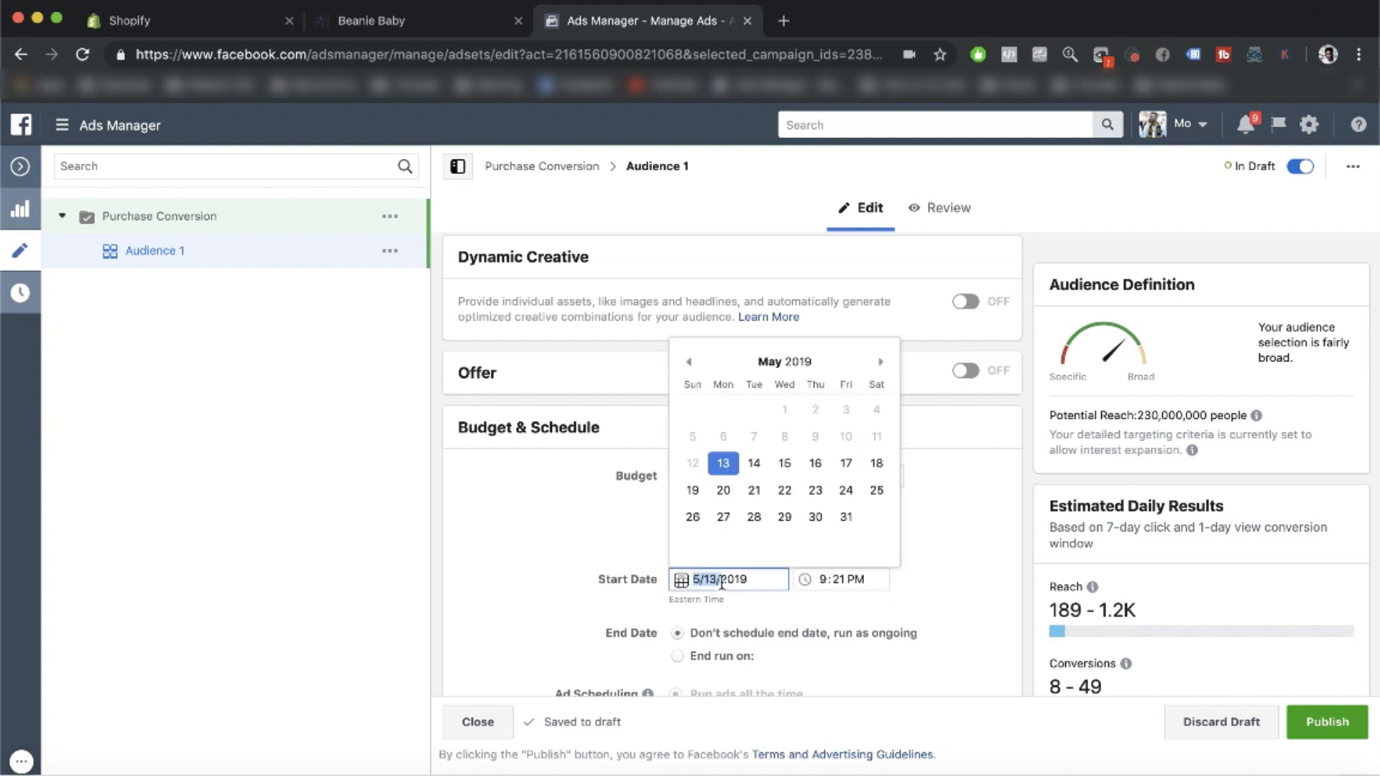
click(751, 469)
click(824, 584)
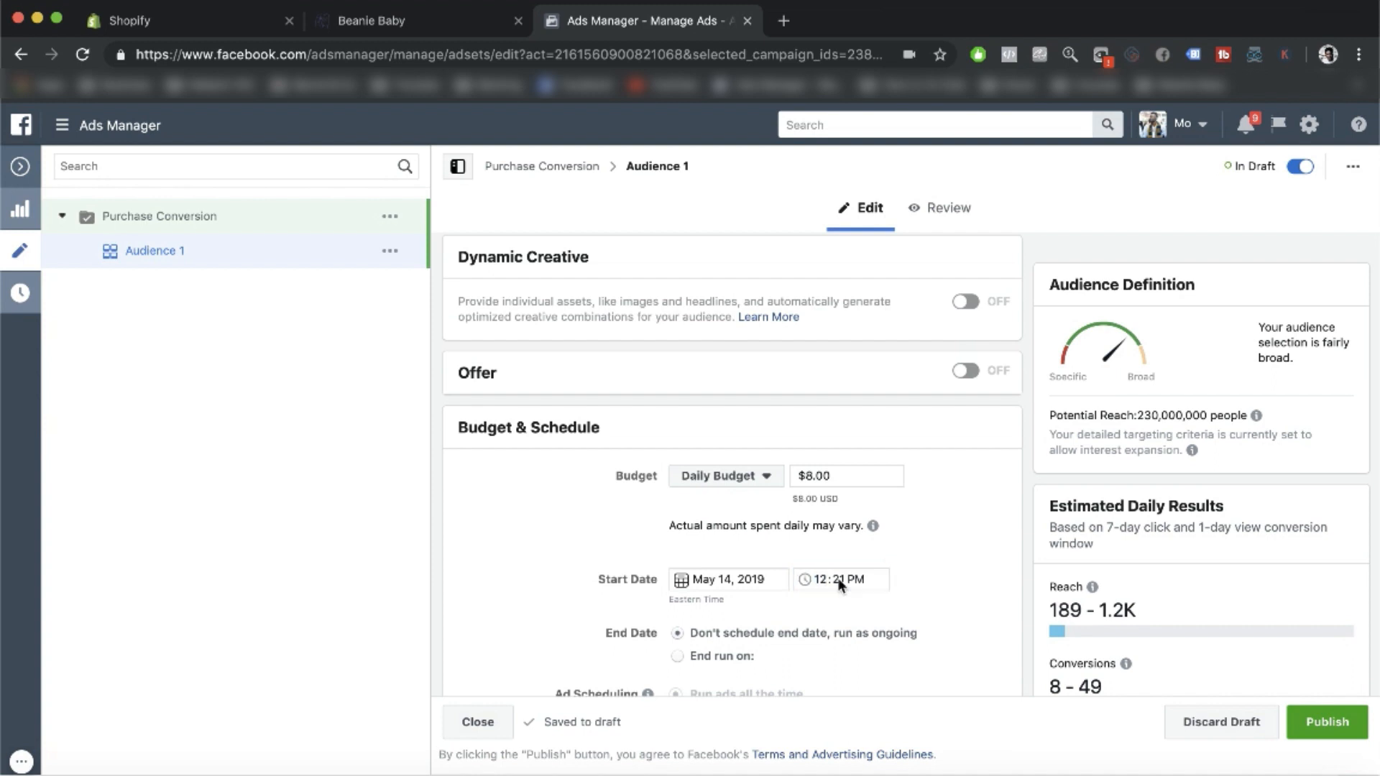
click(838, 579)
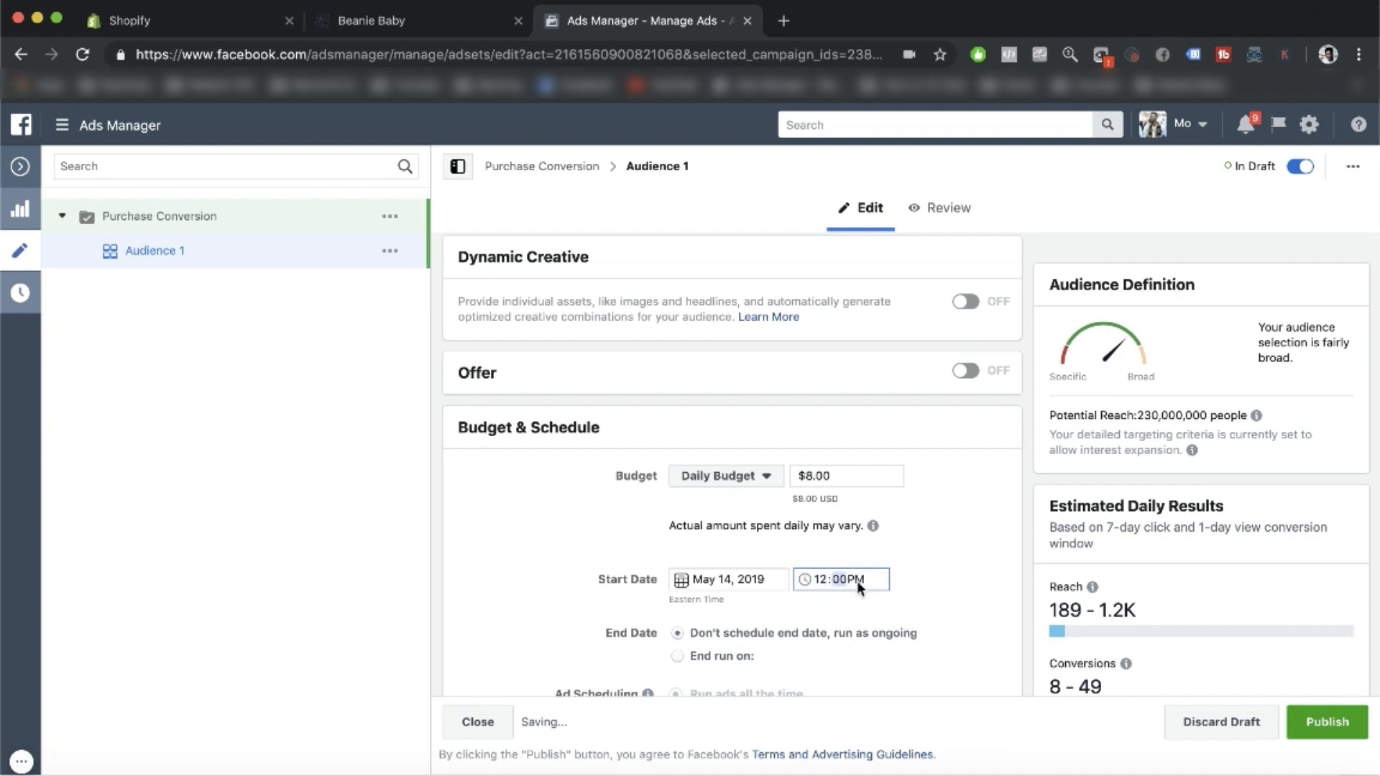
click(857, 582)
click(914, 579)
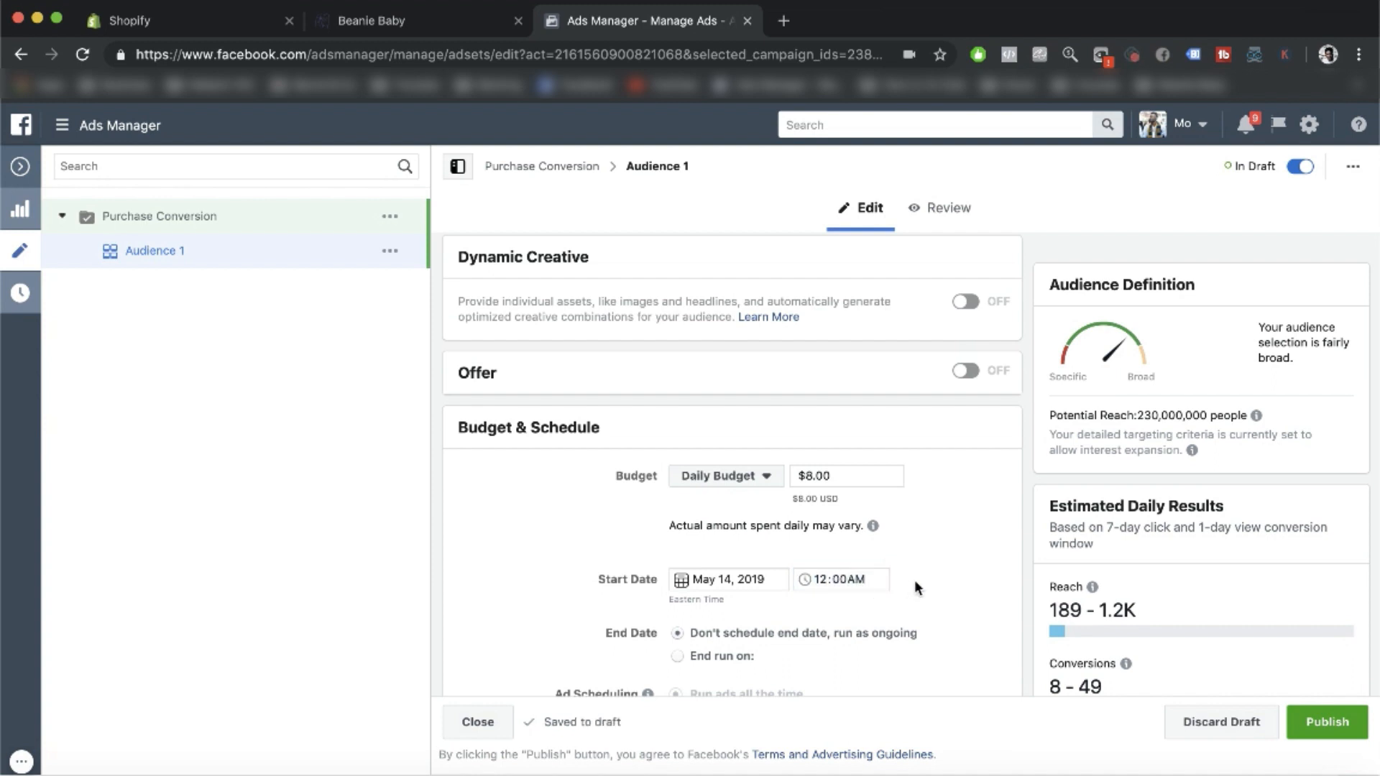
Step: Turn off interest expansion in the ad set's detailed targeting
scroll(914, 580, down, 4)
scroll(914, 579, up, 3)
scroll(914, 579, down, 6)
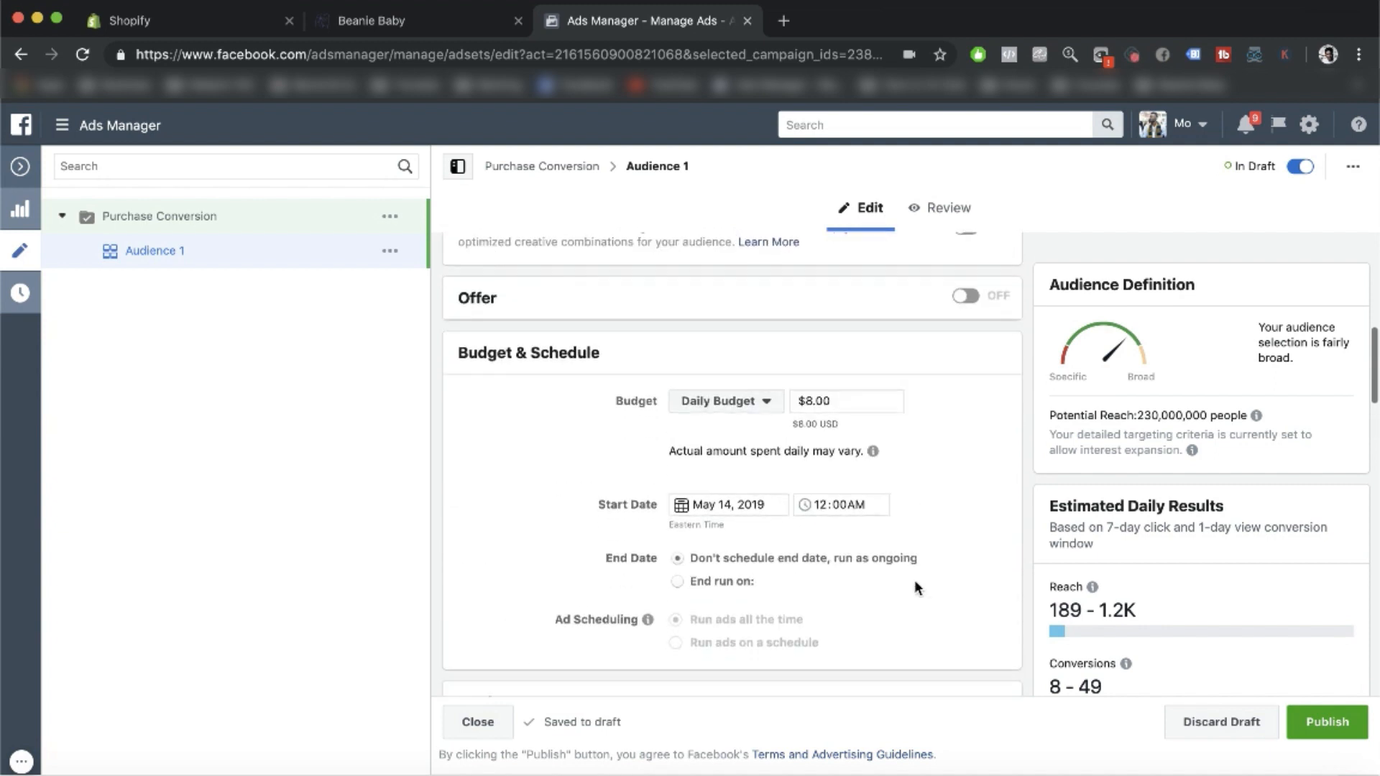
scroll(914, 580, down, 2)
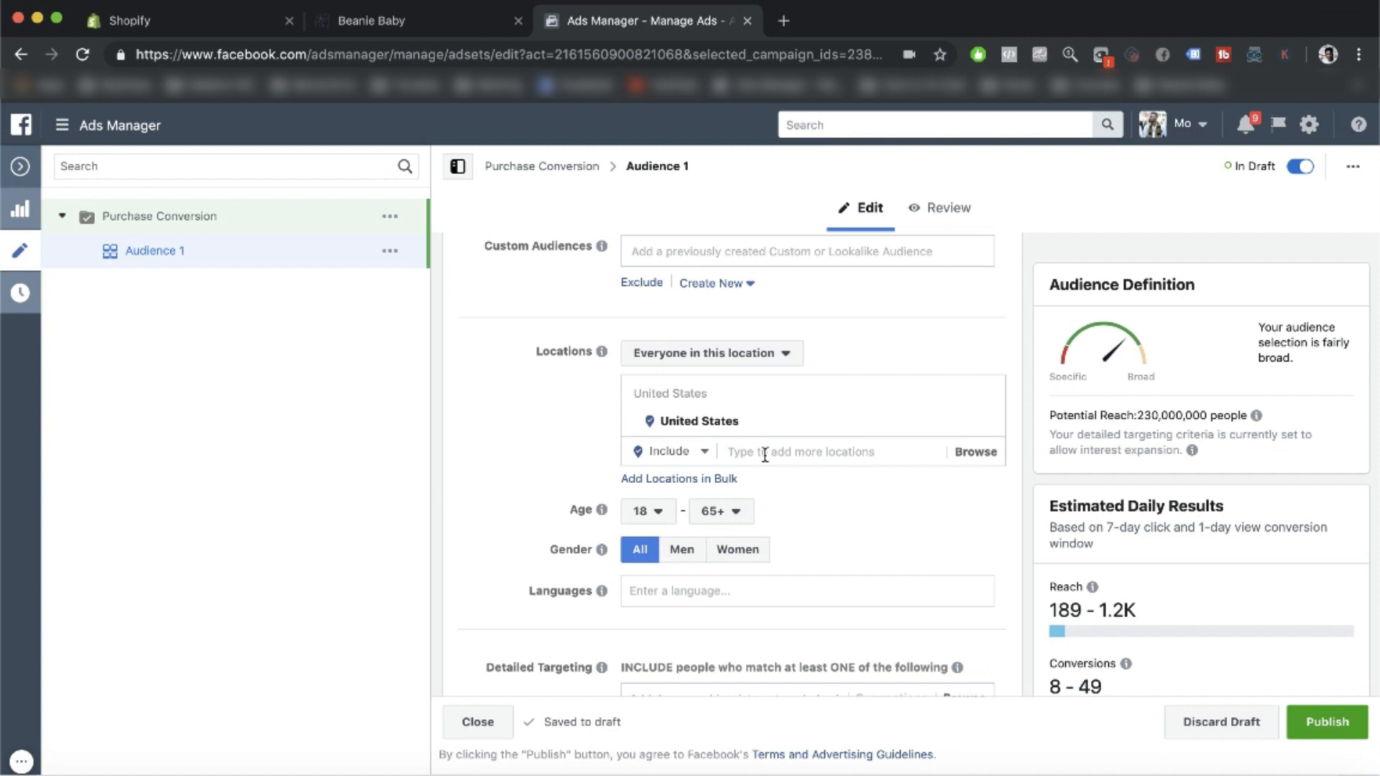
scroll(748, 467, down, 2)
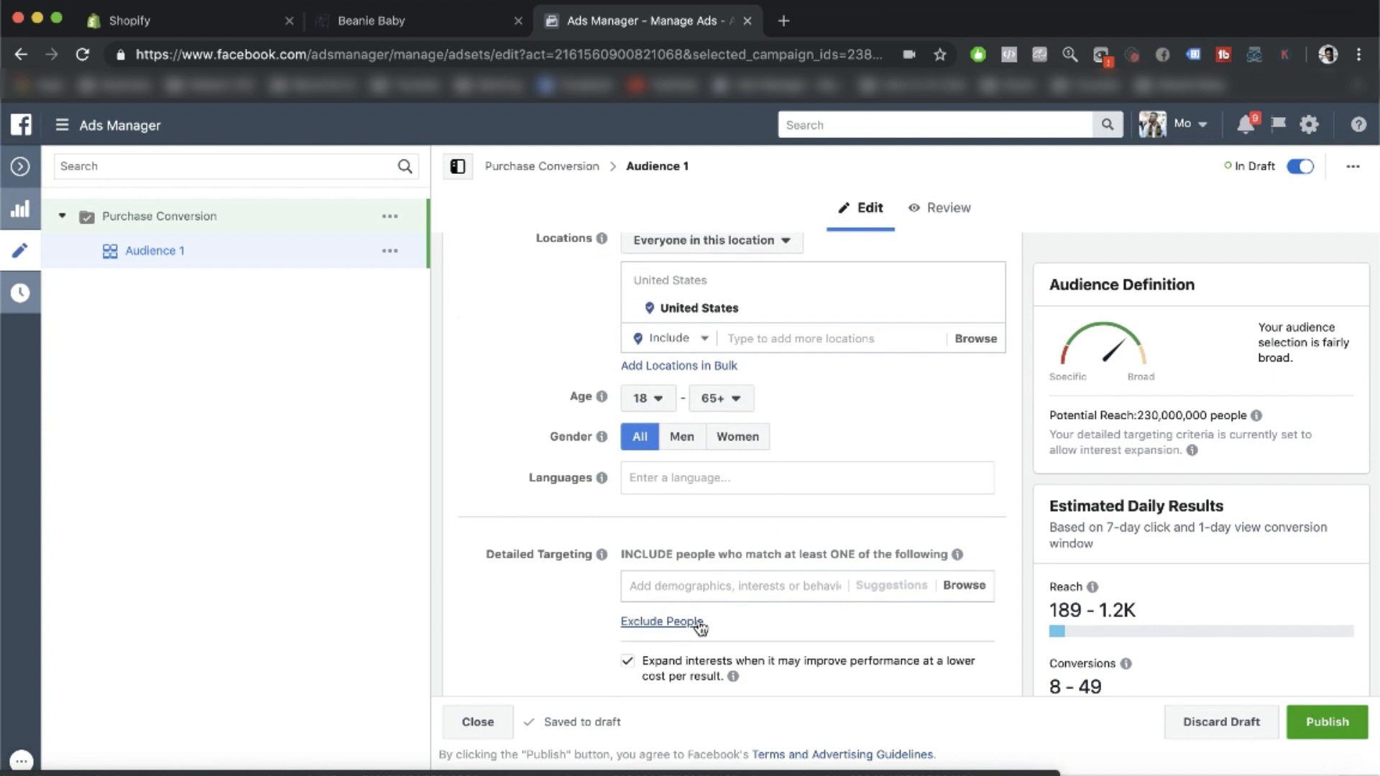
scroll(629, 661, down, 2)
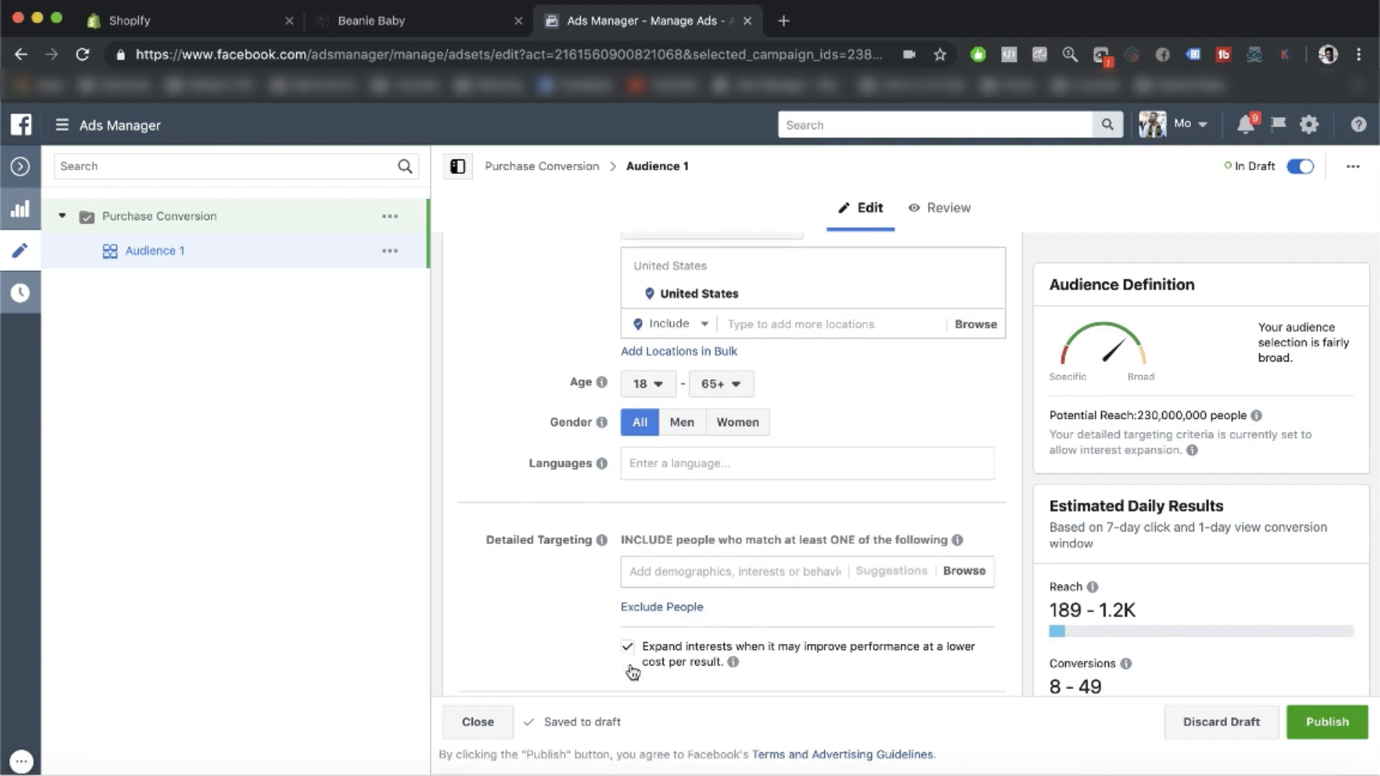
click(628, 544)
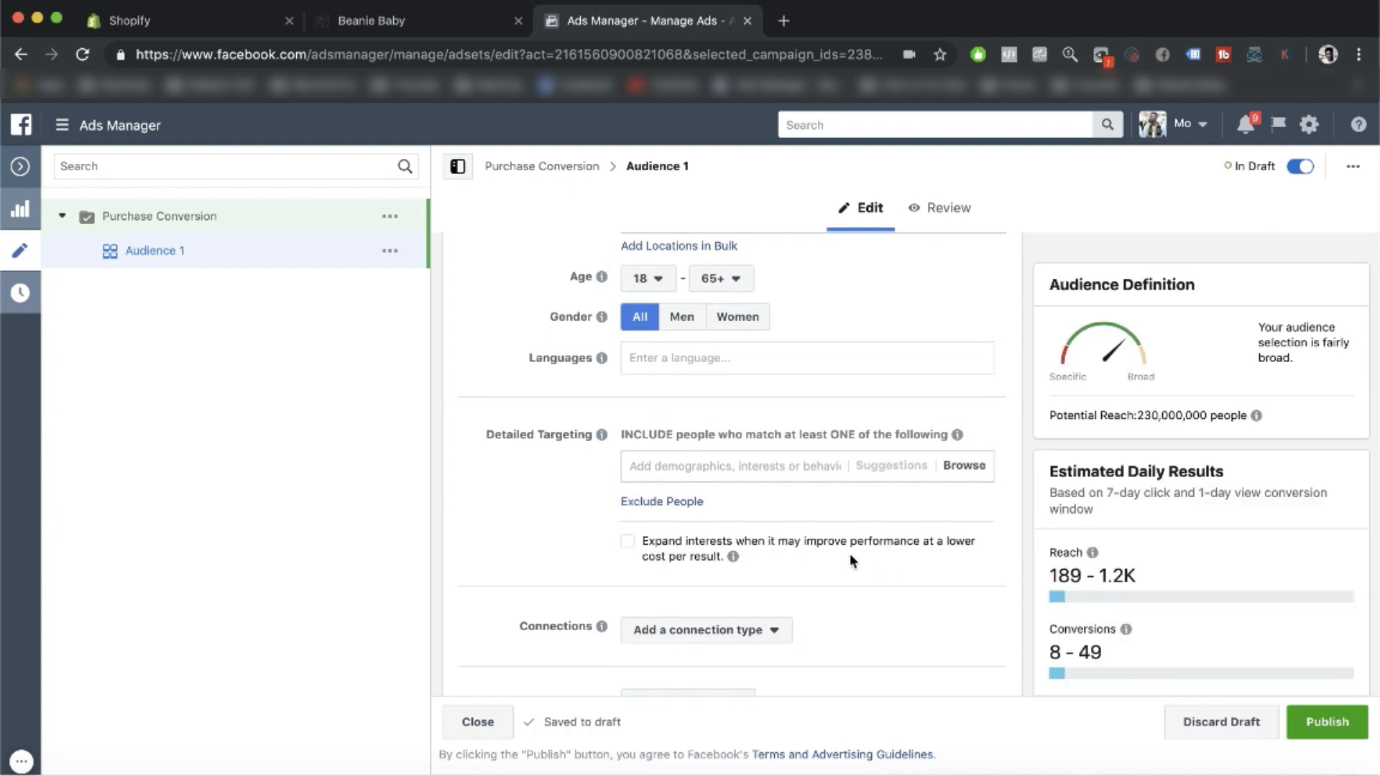
Step: Add Canada to the ad set's included locations alongside the United States
scroll(694, 470, up, 1)
scroll(694, 475, up, 2)
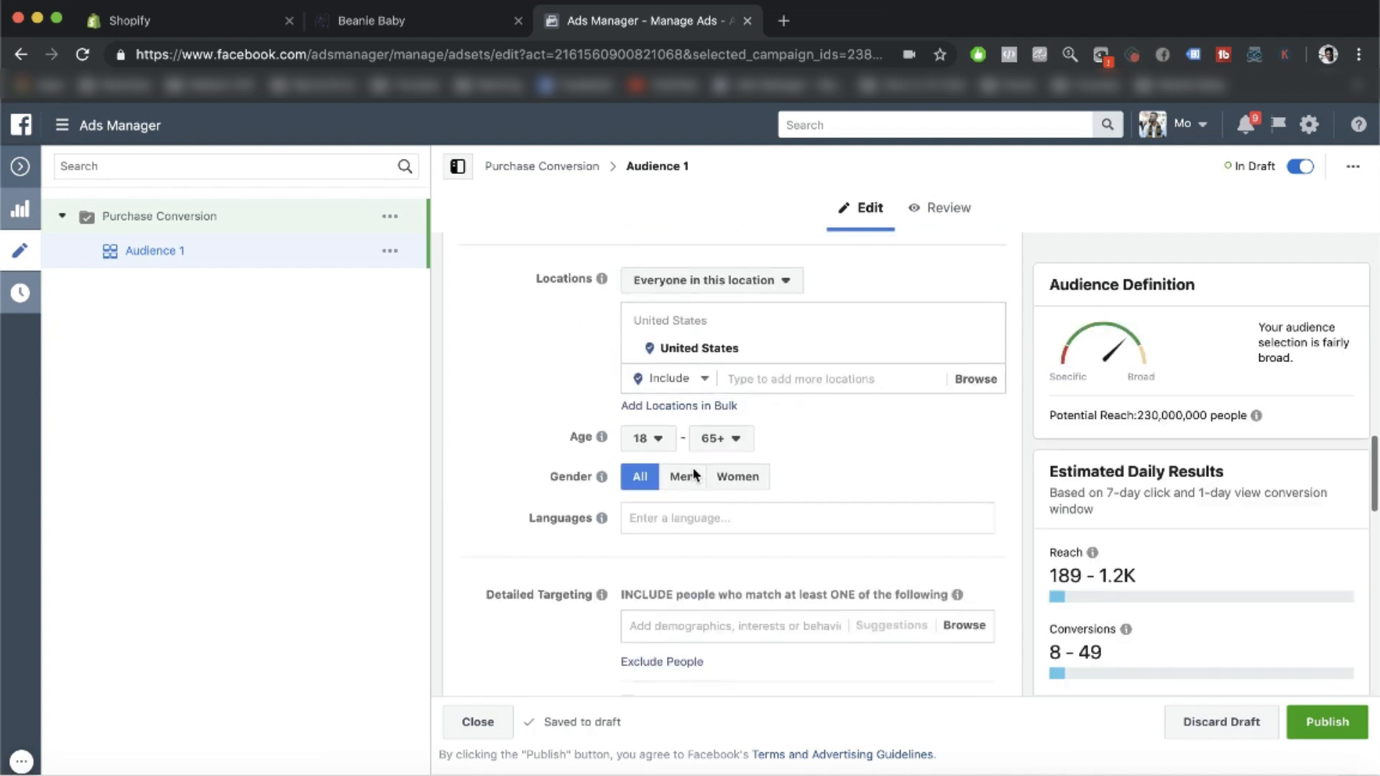
scroll(694, 474, down, 1)
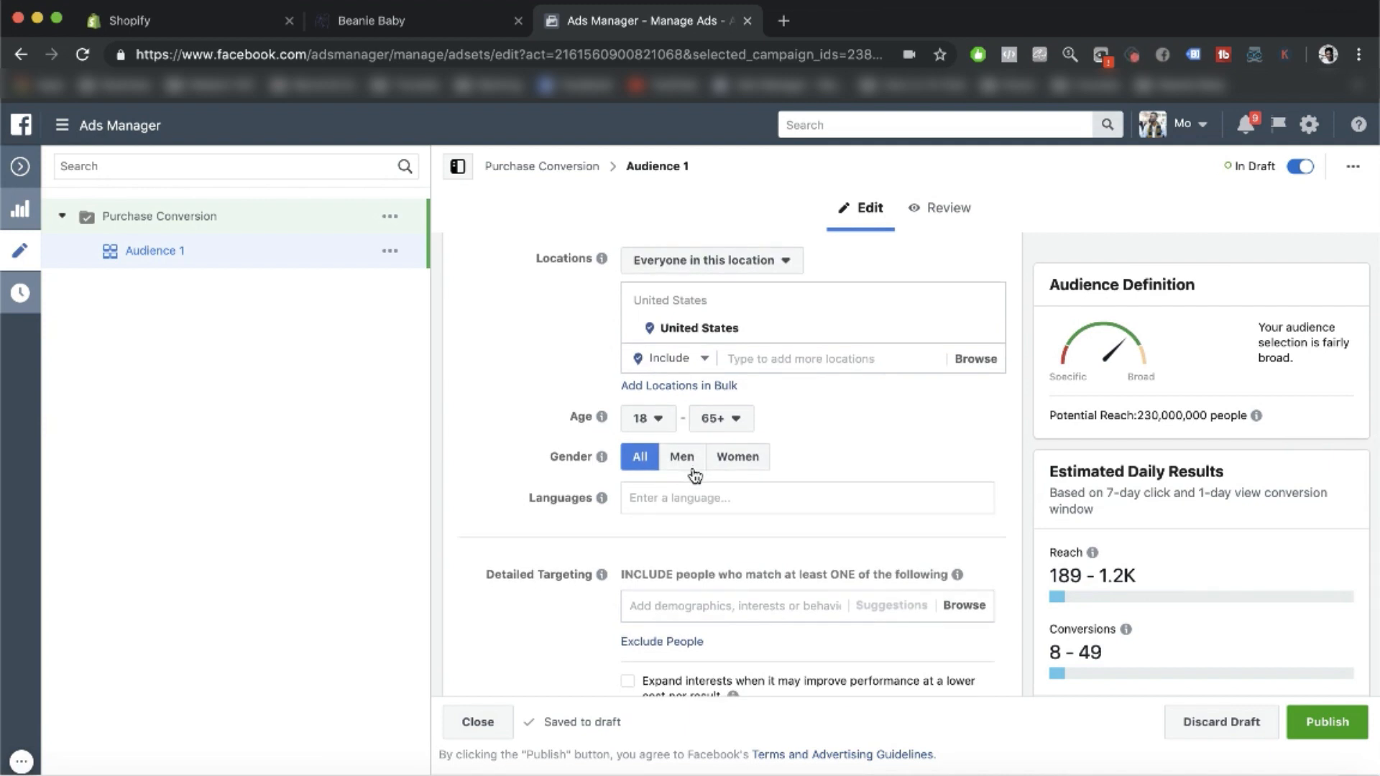
scroll(694, 475, up, 2)
click(797, 475)
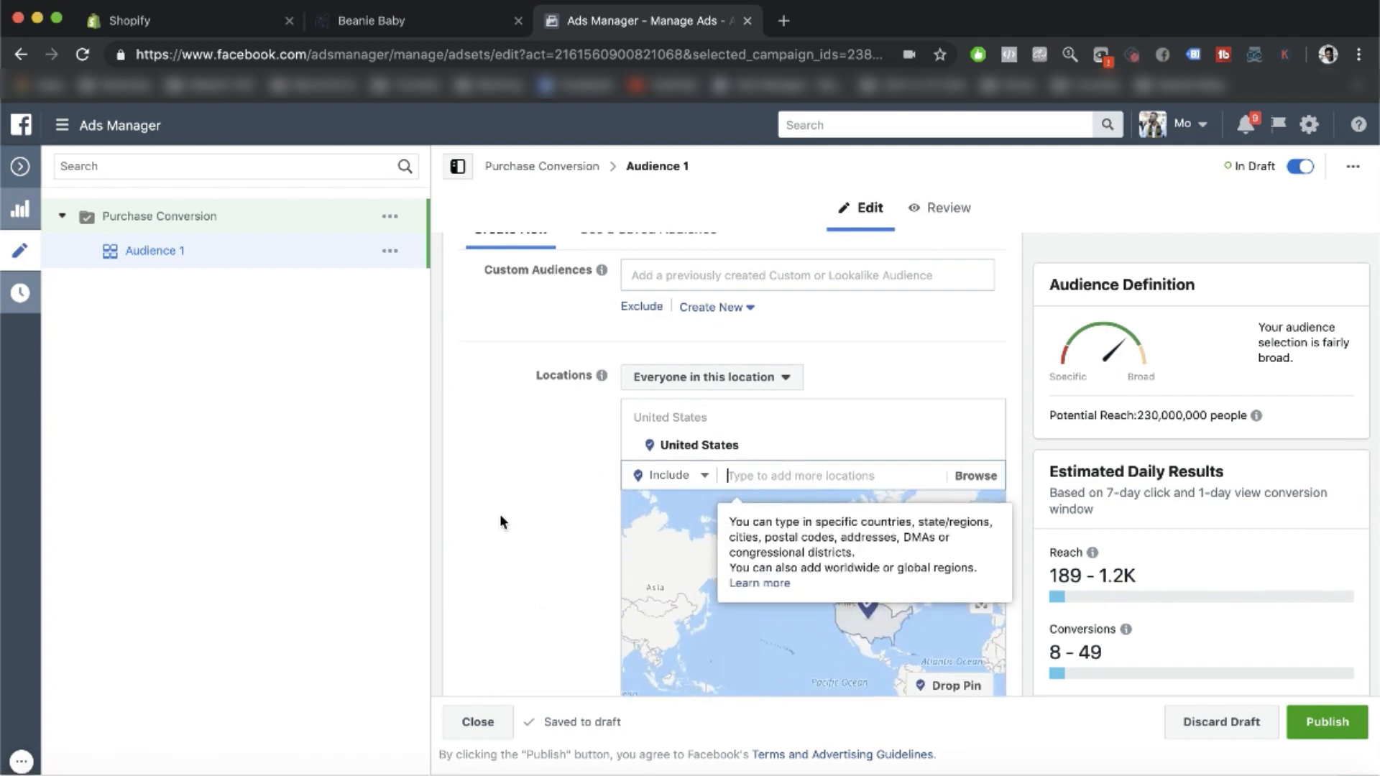
text(can)
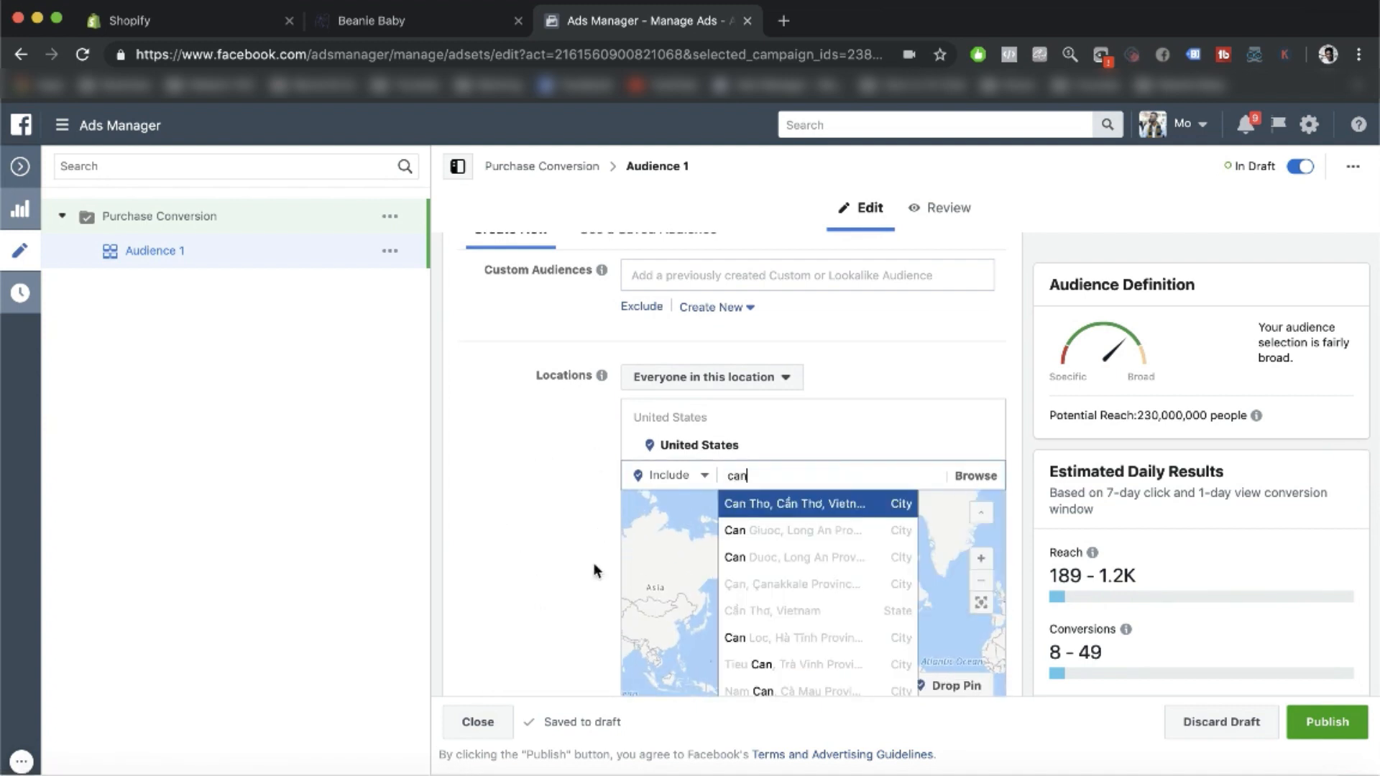
text(da)
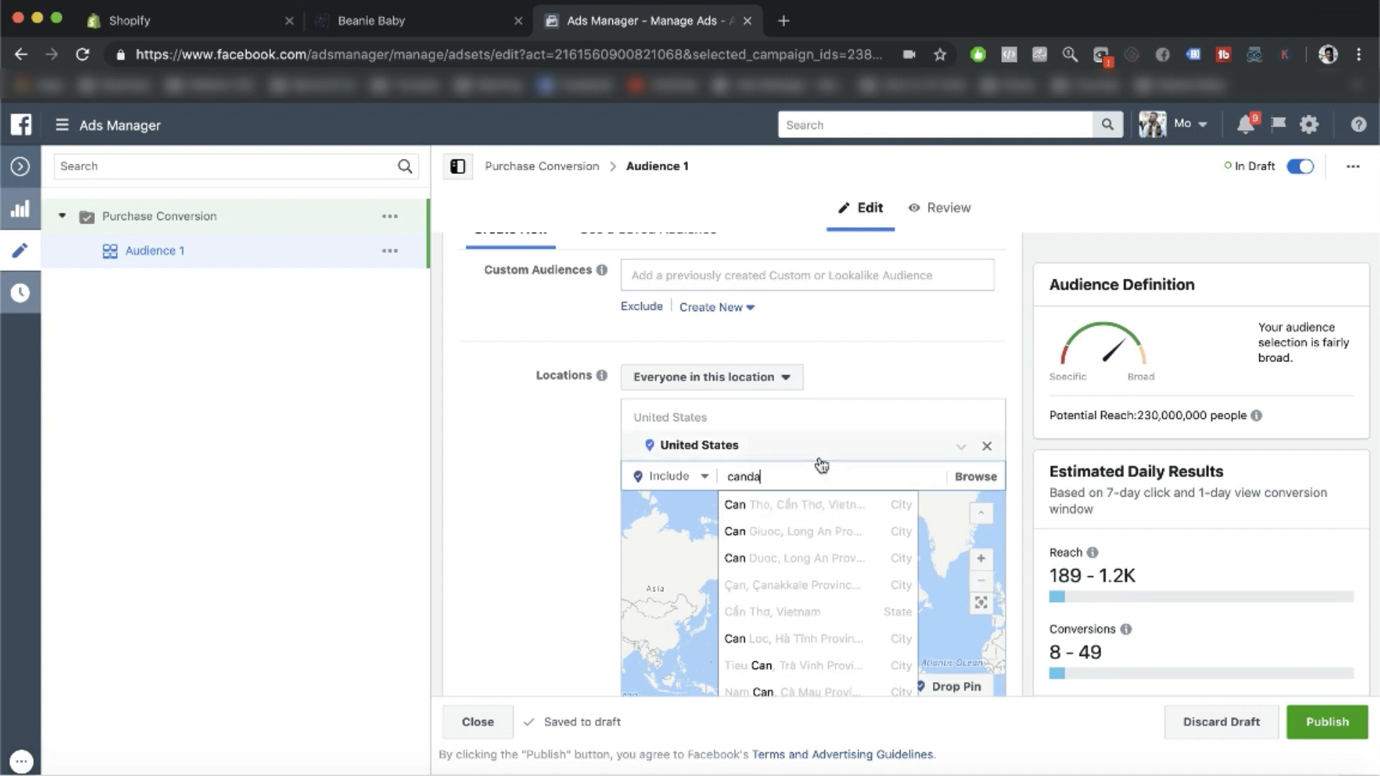
key(BackSpace)
key(BackSpace)
text(ad)
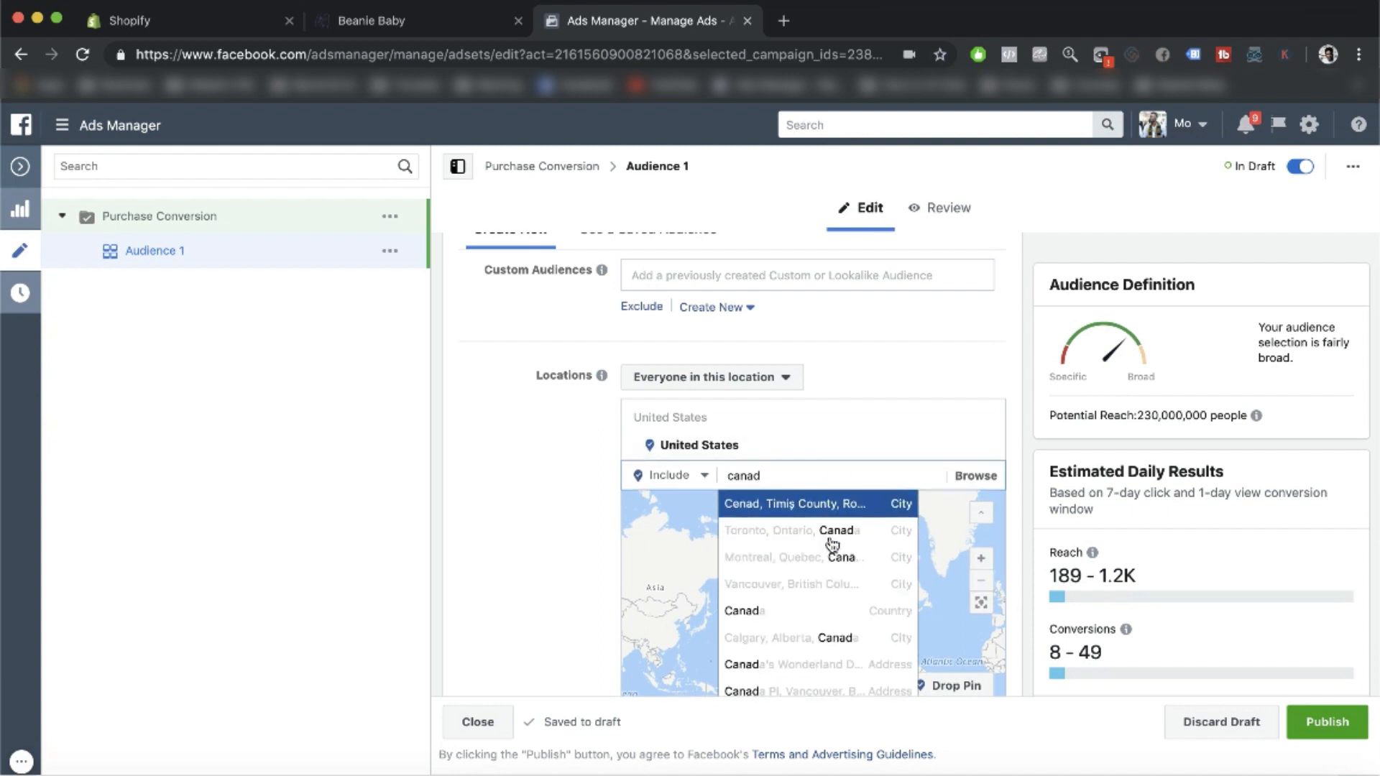
click(782, 612)
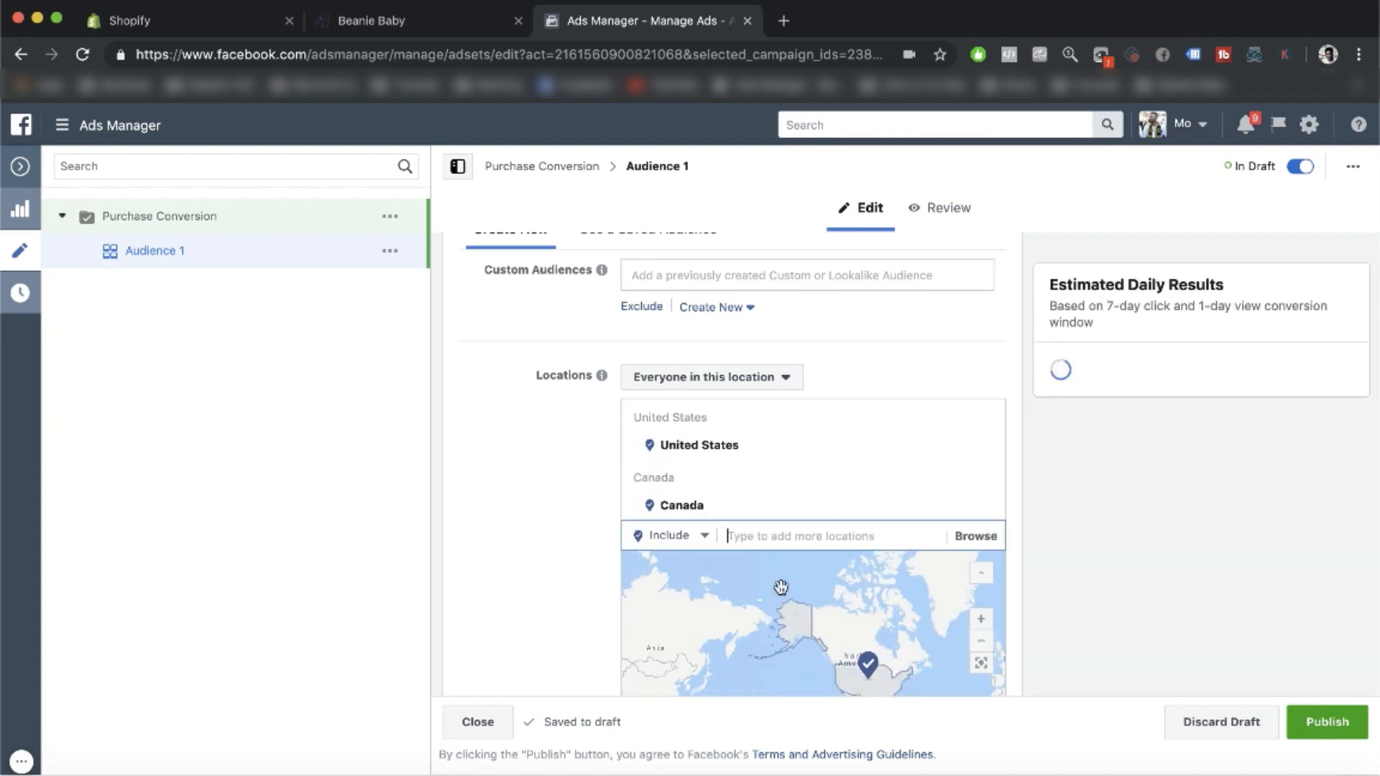
Step: Add the United Kingdom to the ad set's included locations and look over the location list
text(uni)
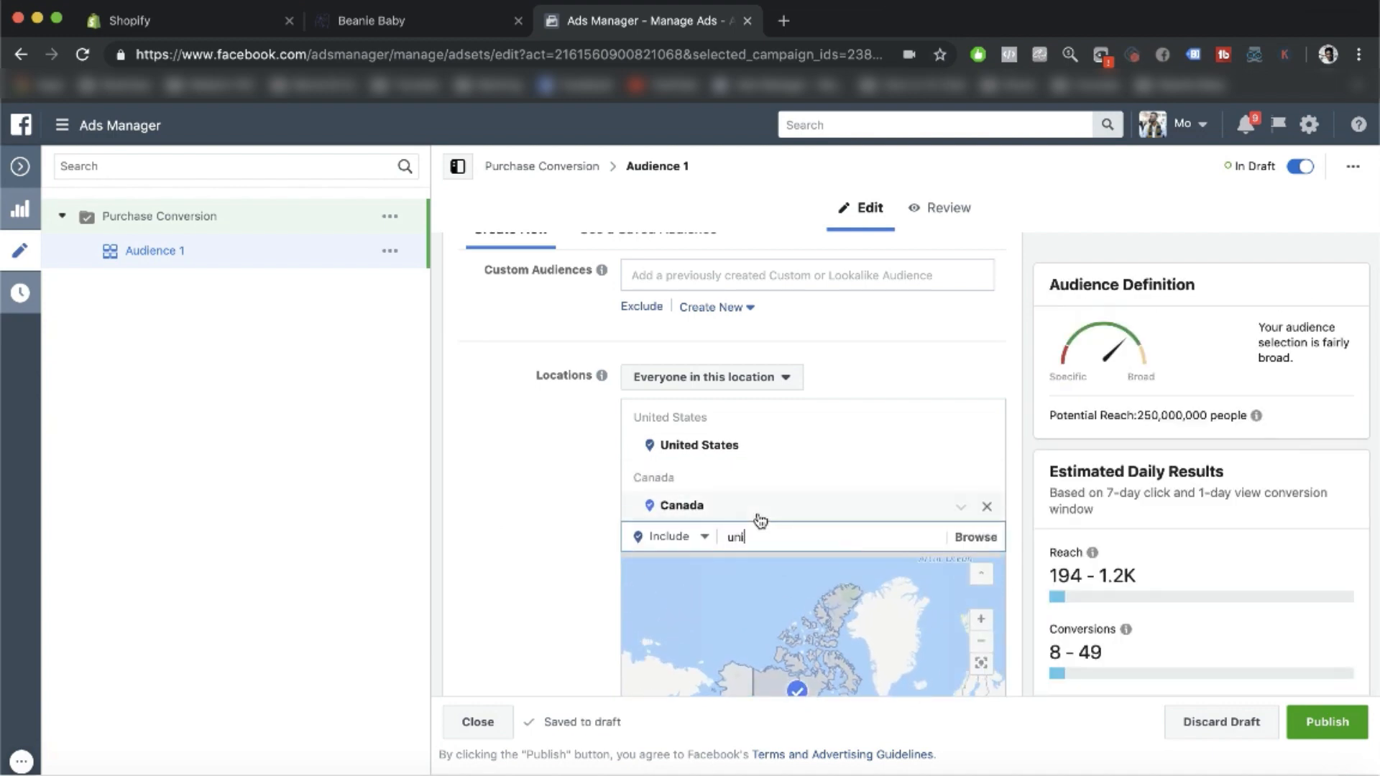
text(ted)
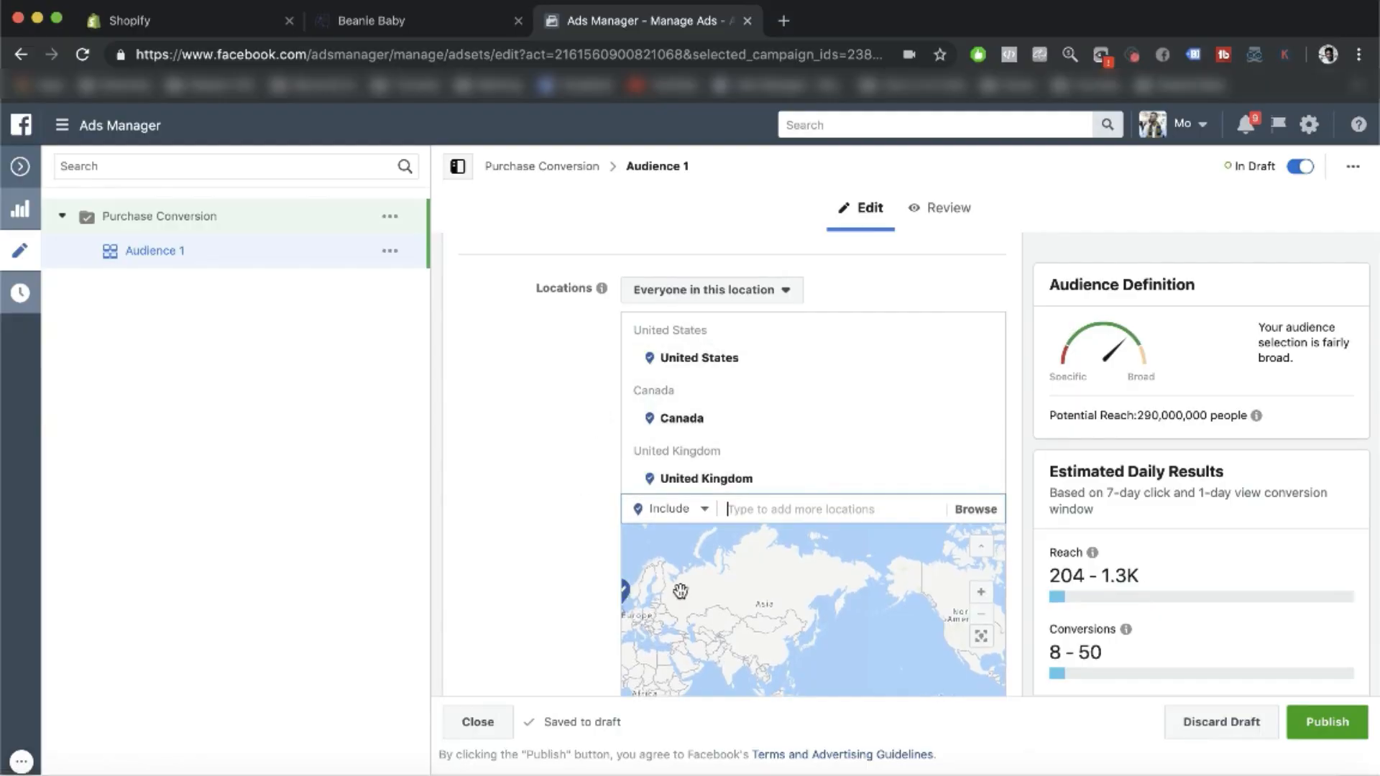
scroll(727, 626, down, 1)
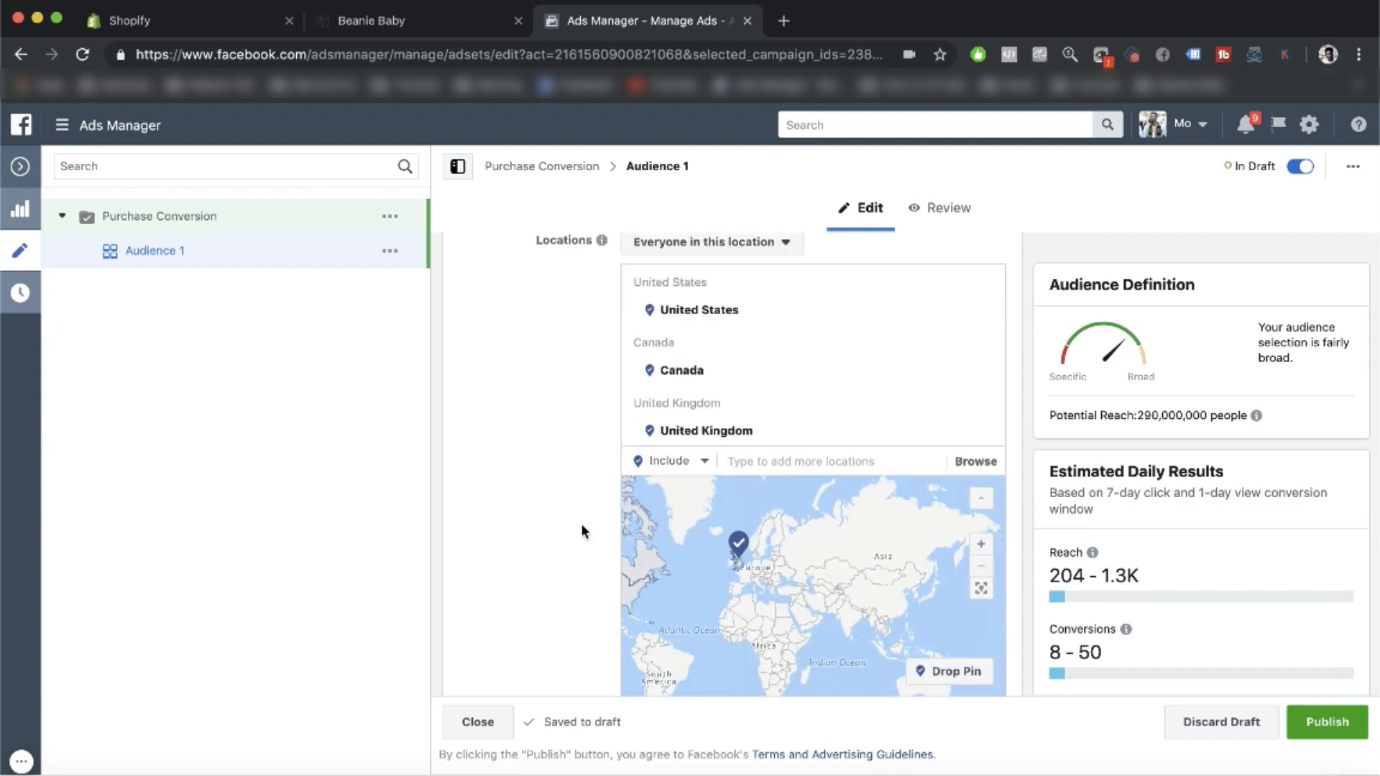
scroll(581, 523, up, 3)
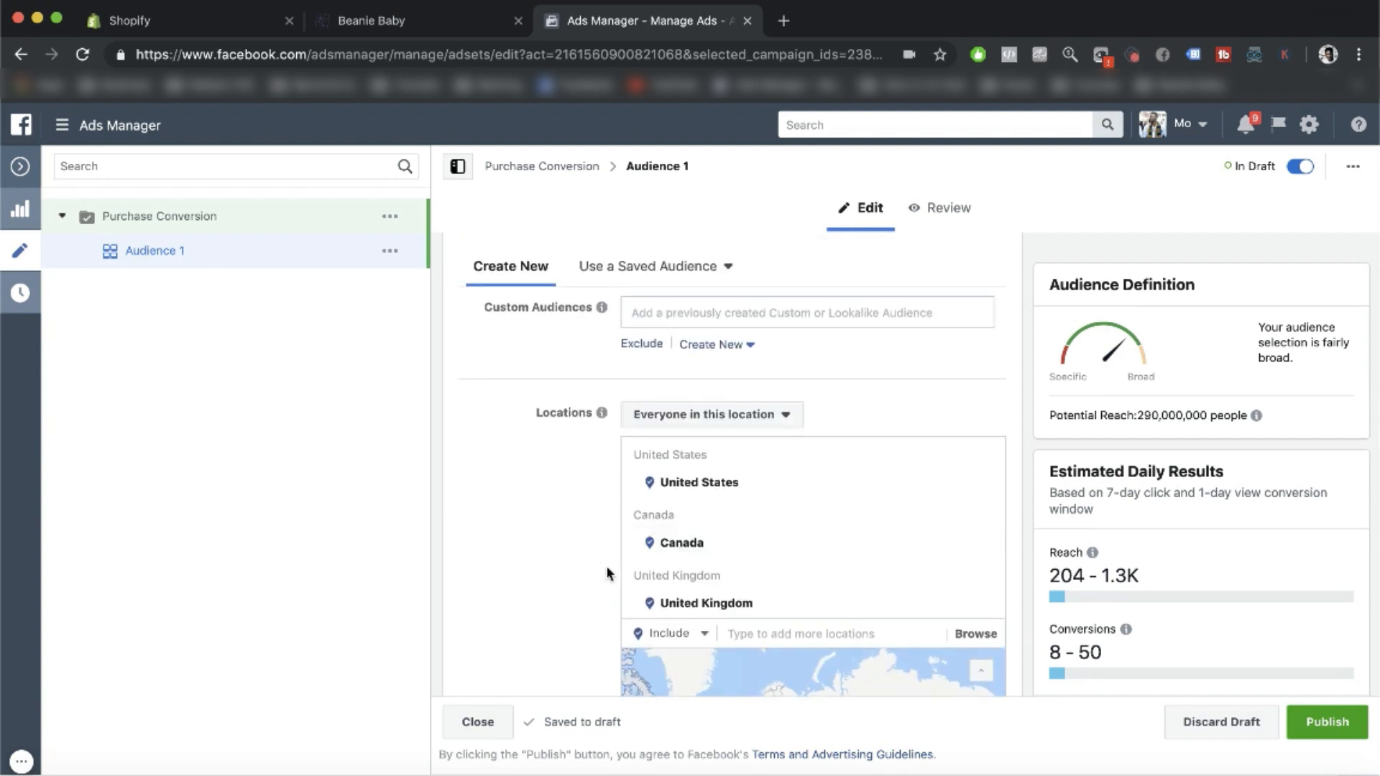
scroll(771, 586, down, 2)
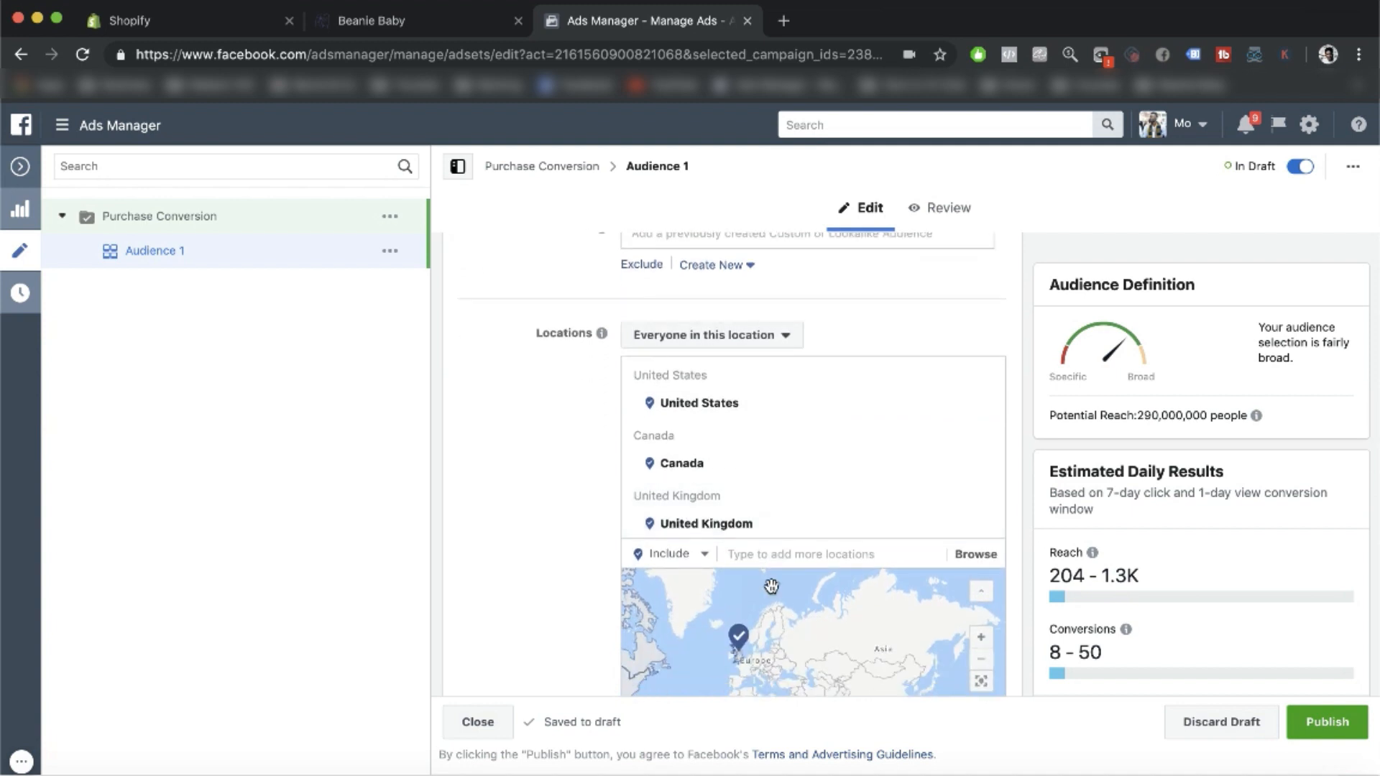
Step: Restrict the audience's language to English (All)
scroll(601, 558, down, 5)
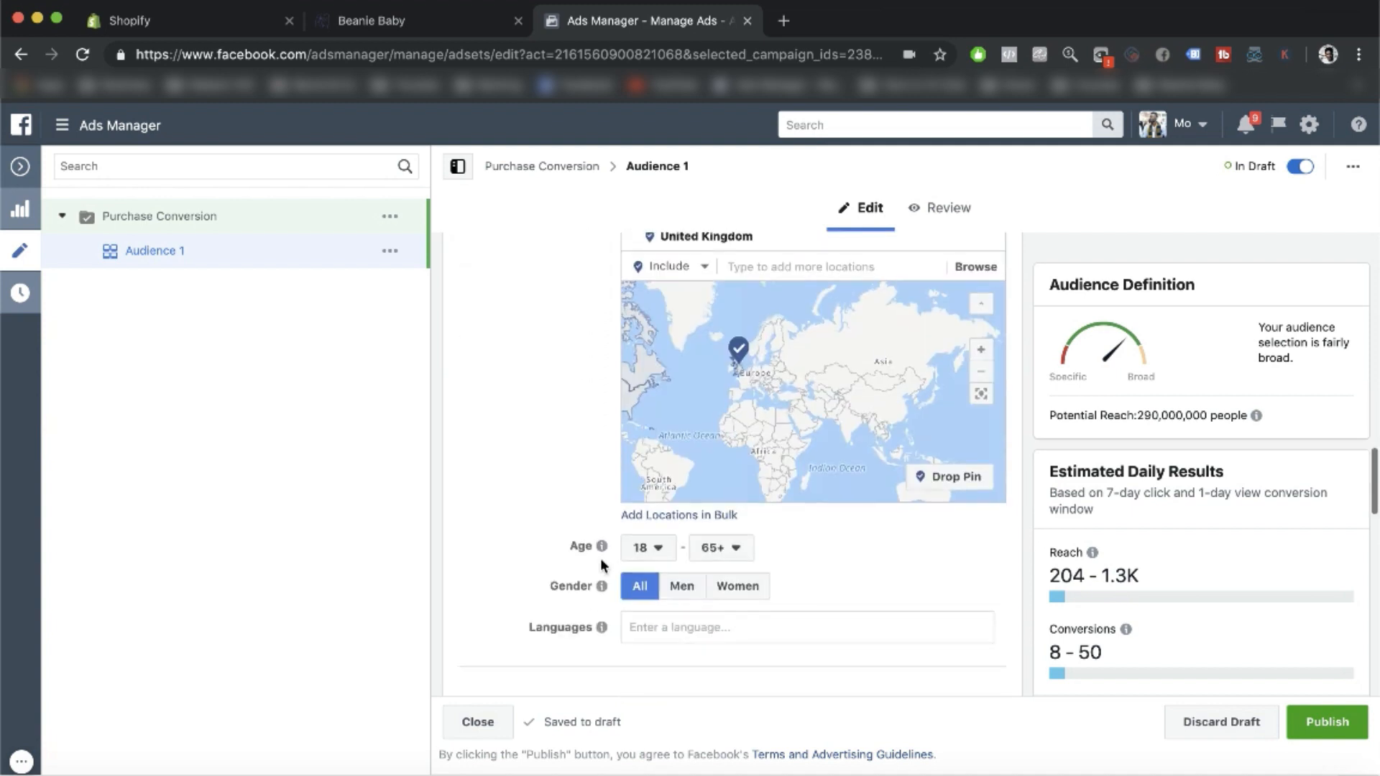
scroll(601, 558, up, 8)
mouse_move(601, 558)
scroll(601, 558, down, 10)
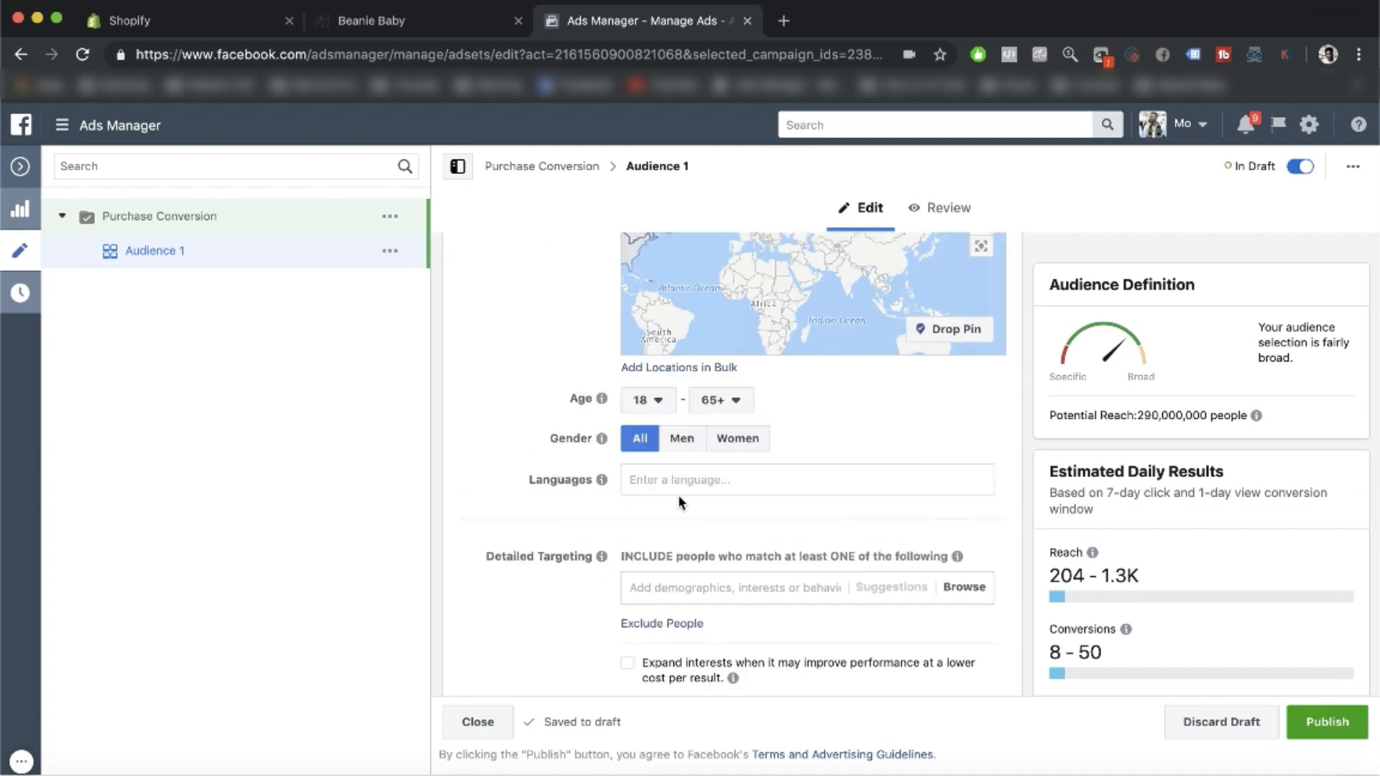
click(676, 481)
text(english)
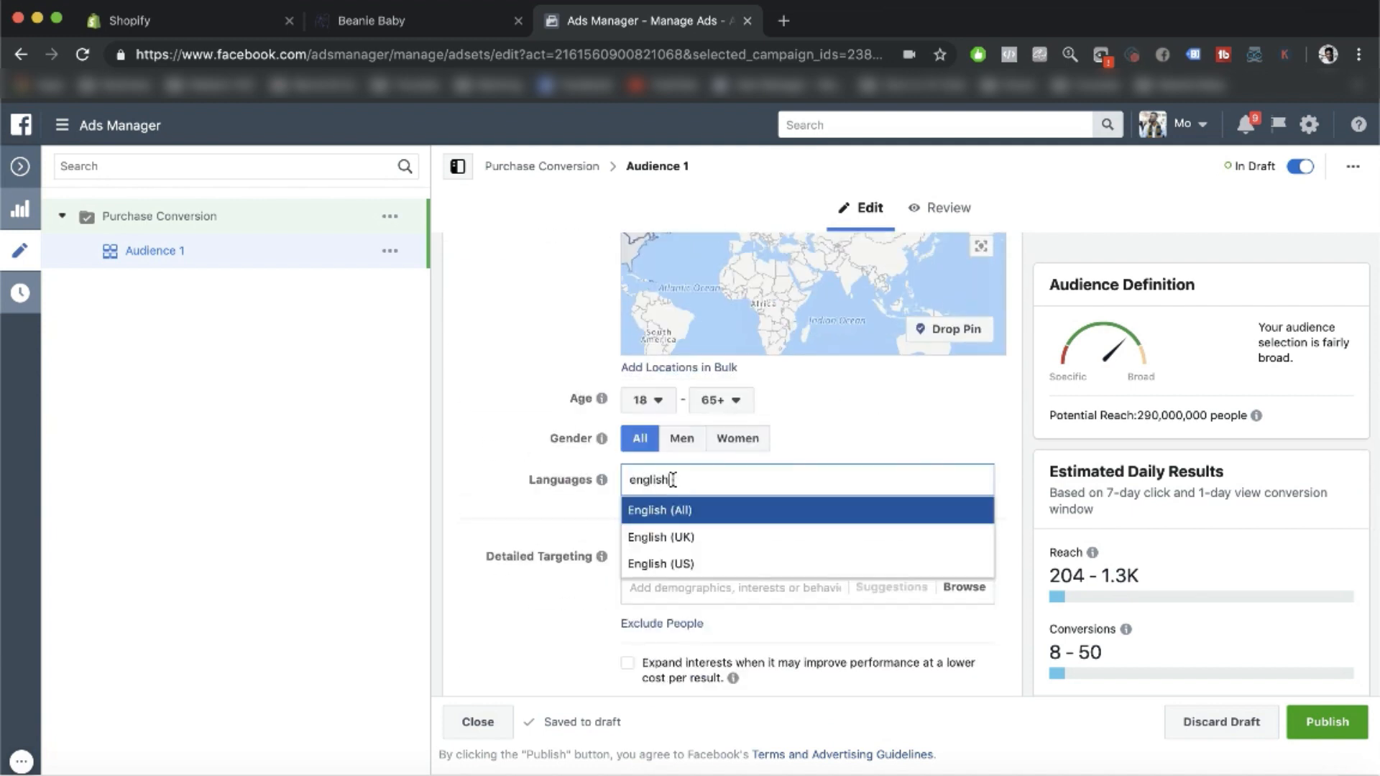
click(661, 519)
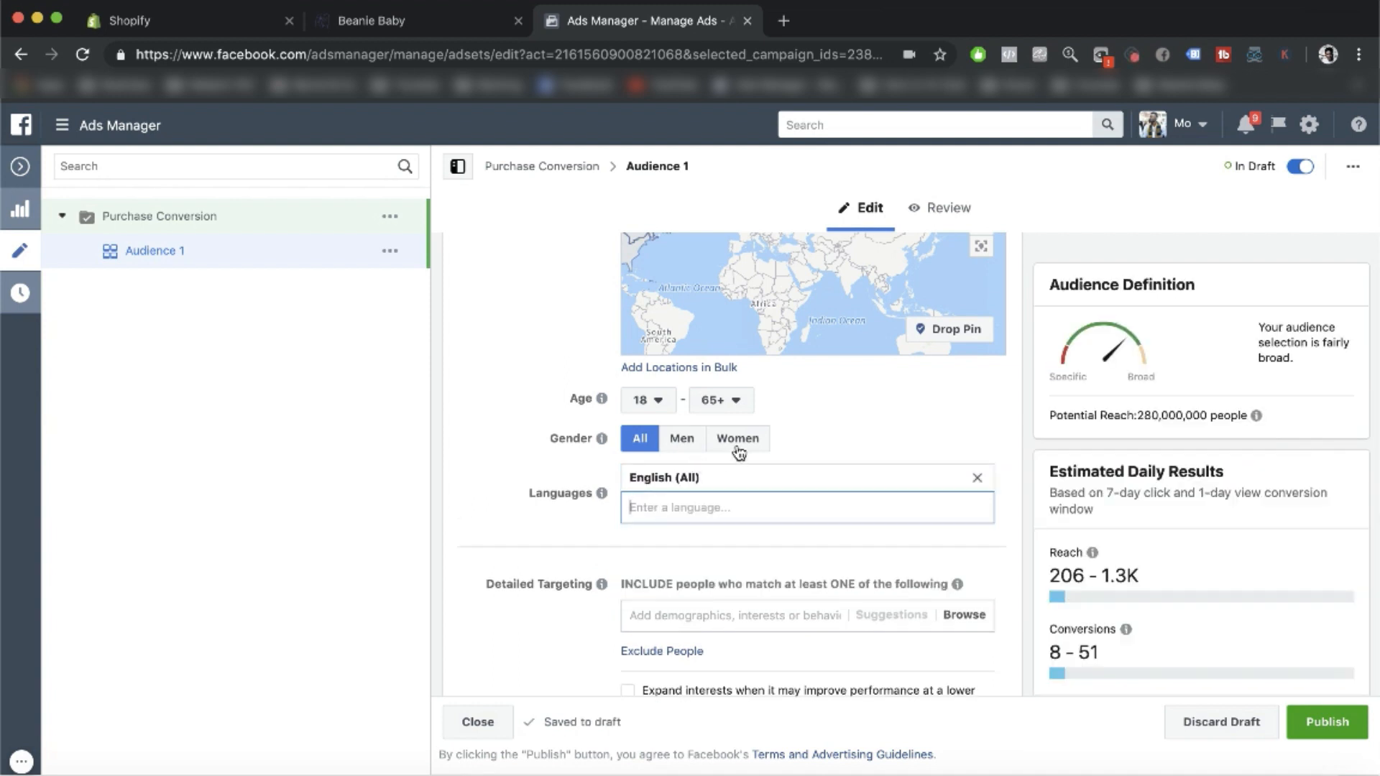
Step: Limit the audience to women and set the age range to 21 through 65+
click(738, 440)
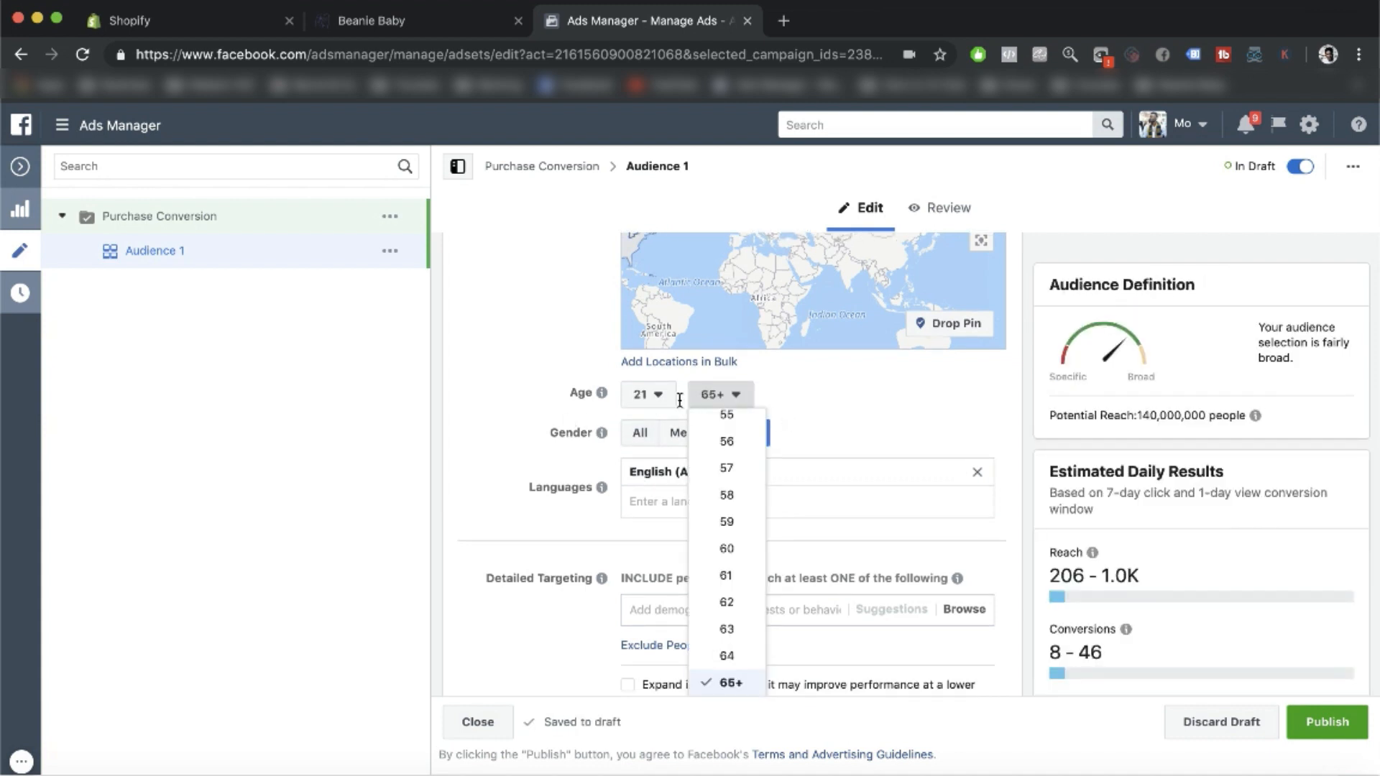
click(644, 395)
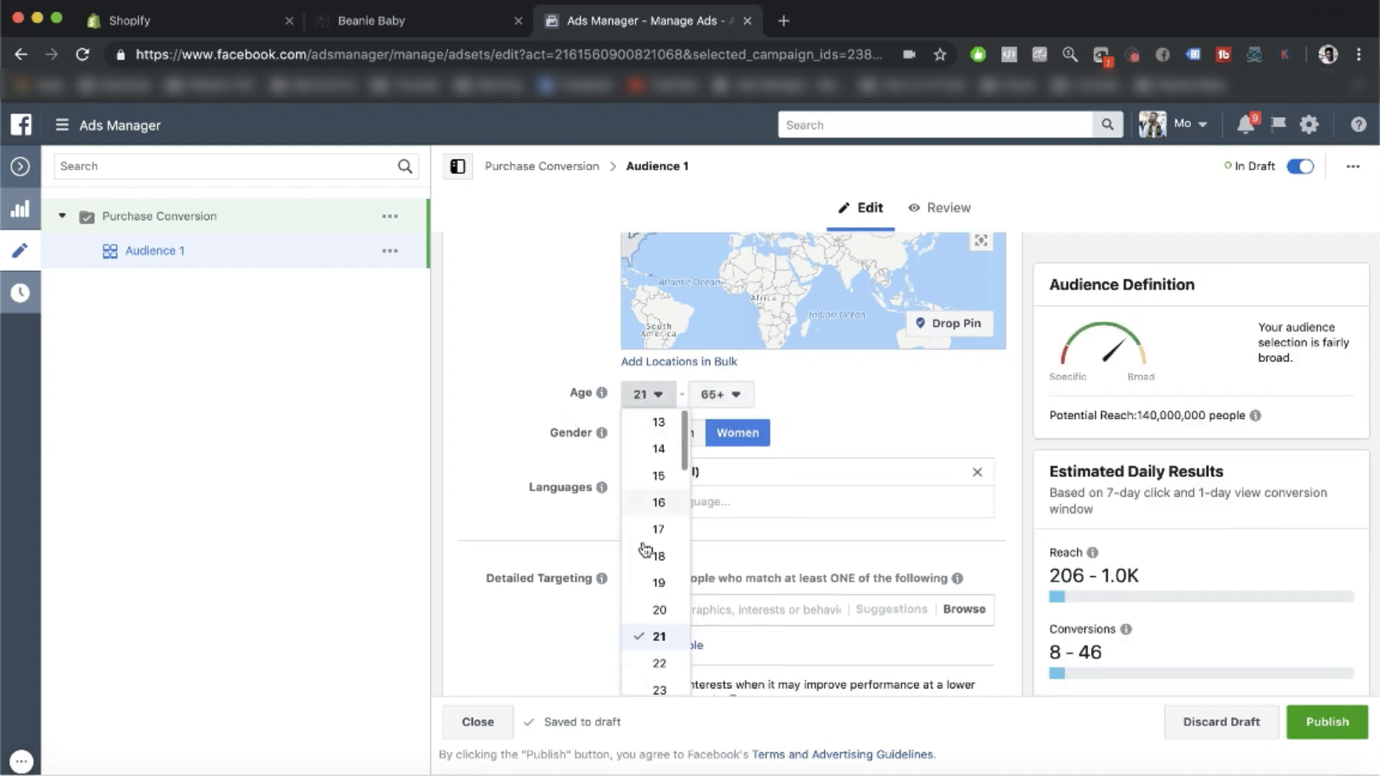
scroll(653, 575, down, 2)
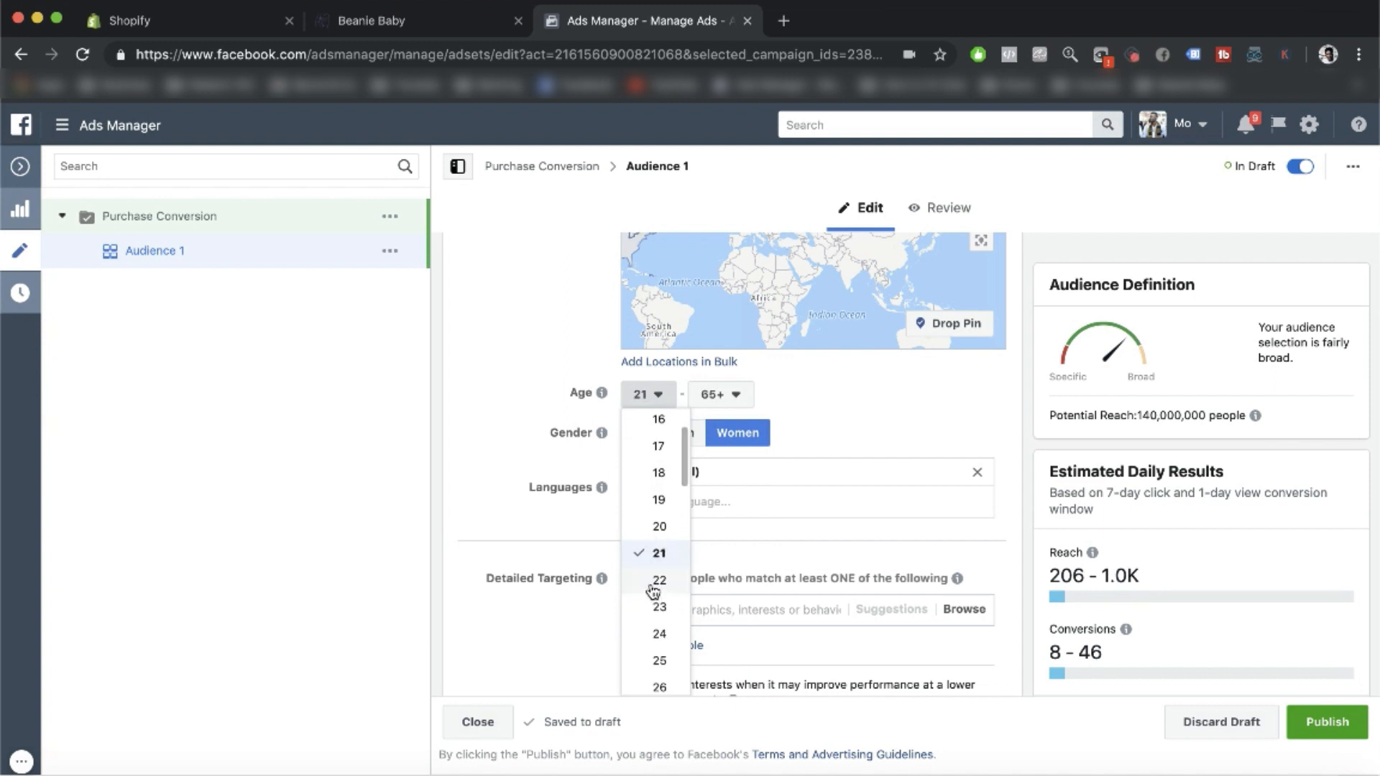
scroll(654, 598, down, 1)
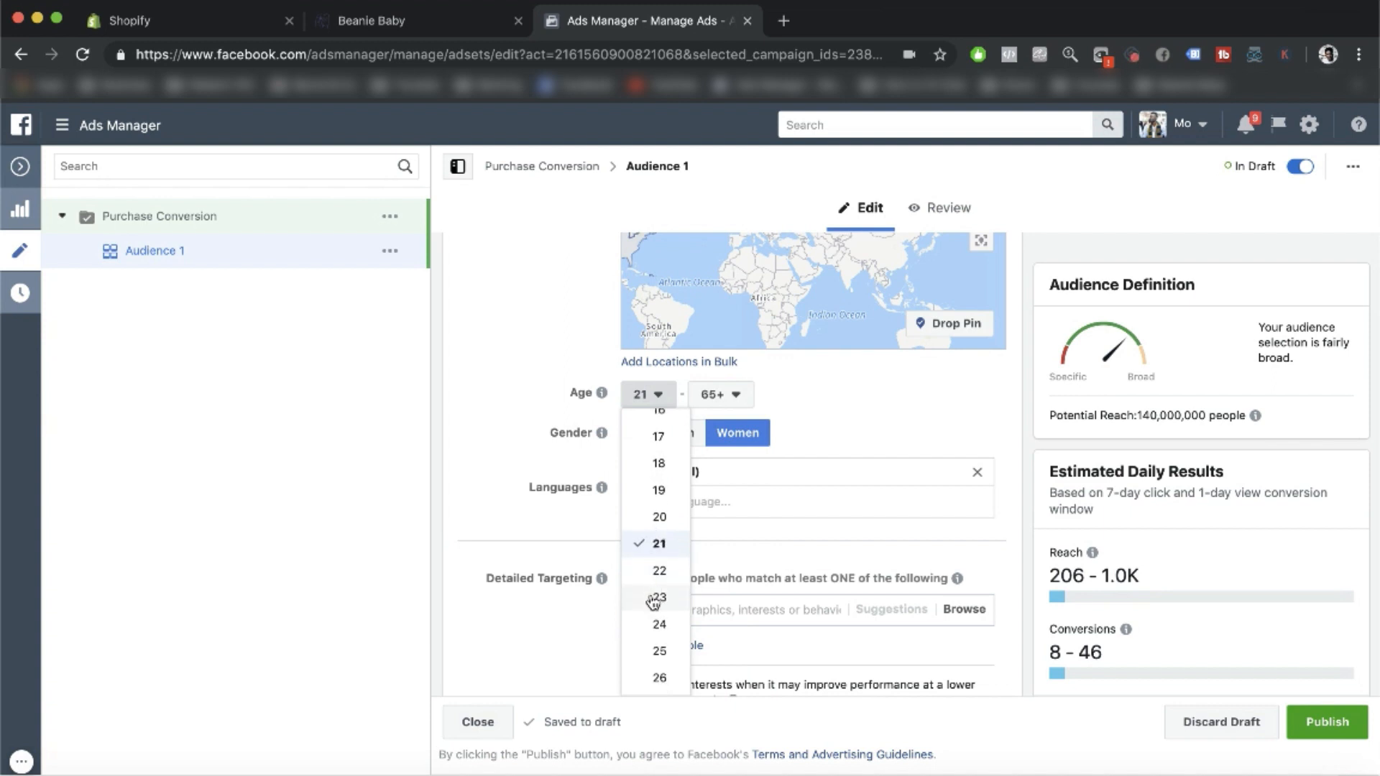
click(661, 544)
click(721, 401)
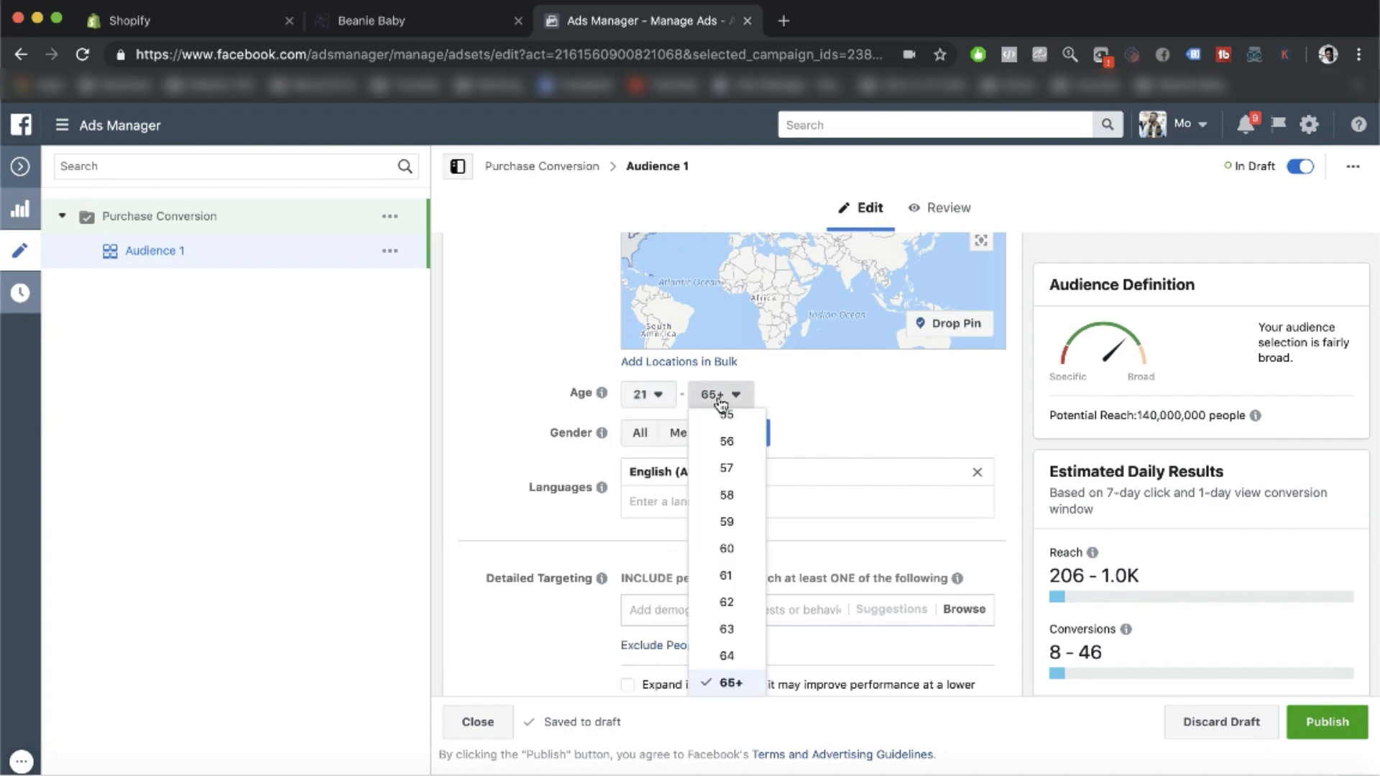
click(723, 400)
click(724, 398)
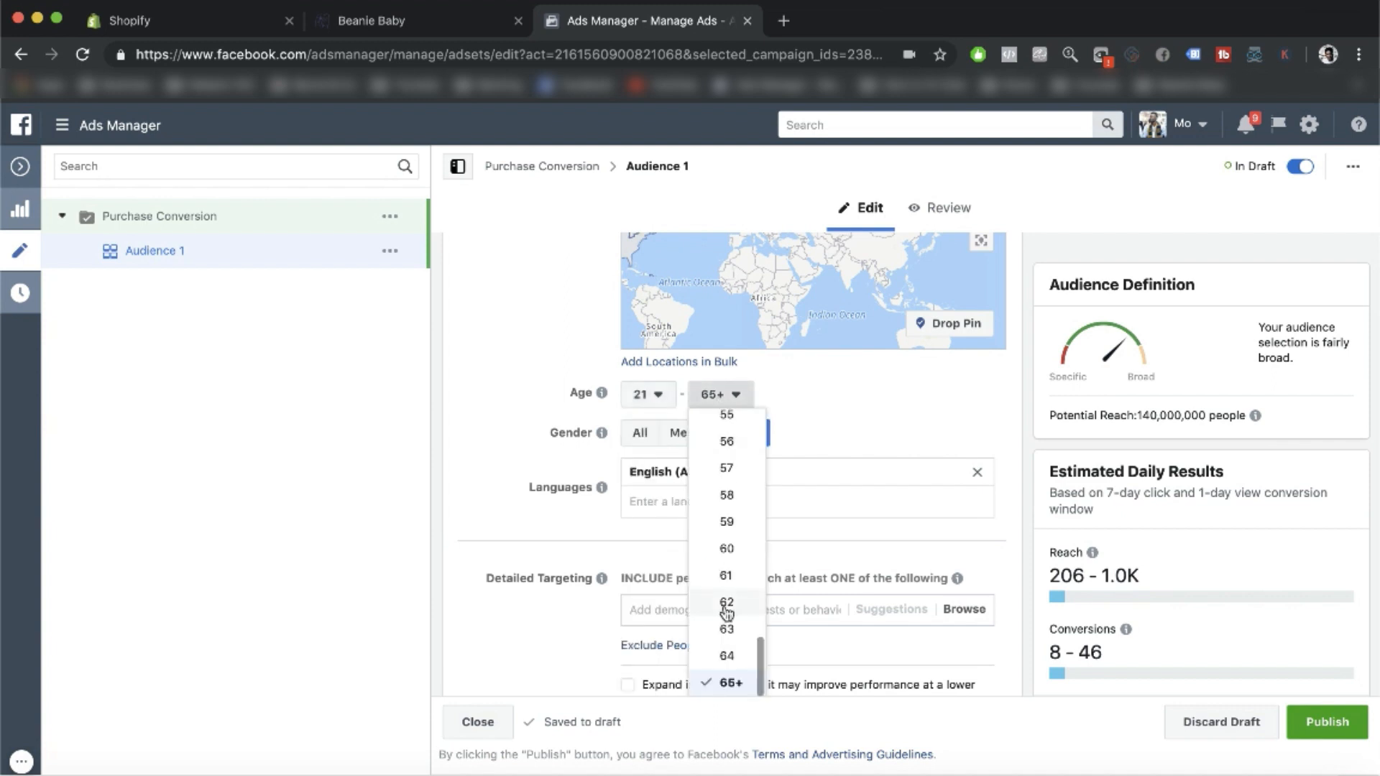
scroll(726, 611, up, 3)
scroll(727, 611, down, 3)
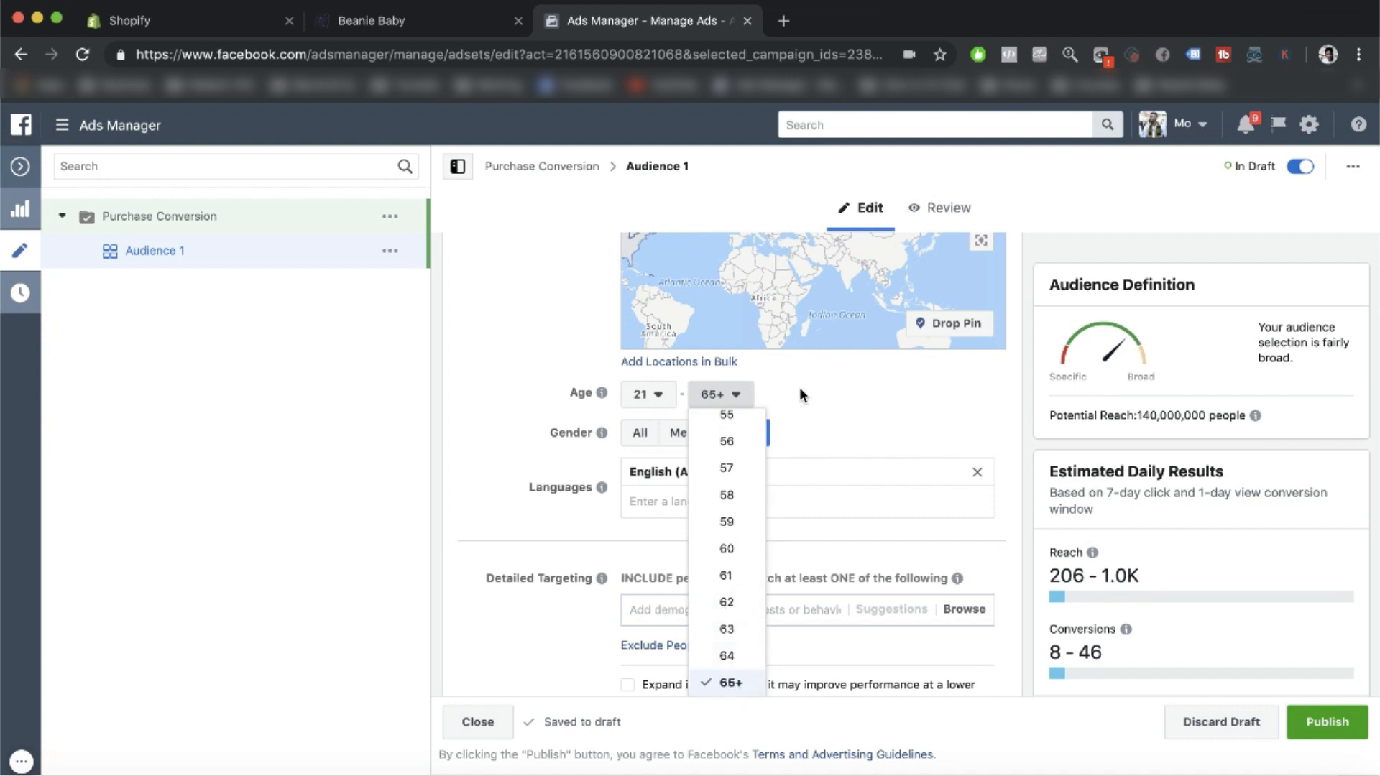
click(799, 387)
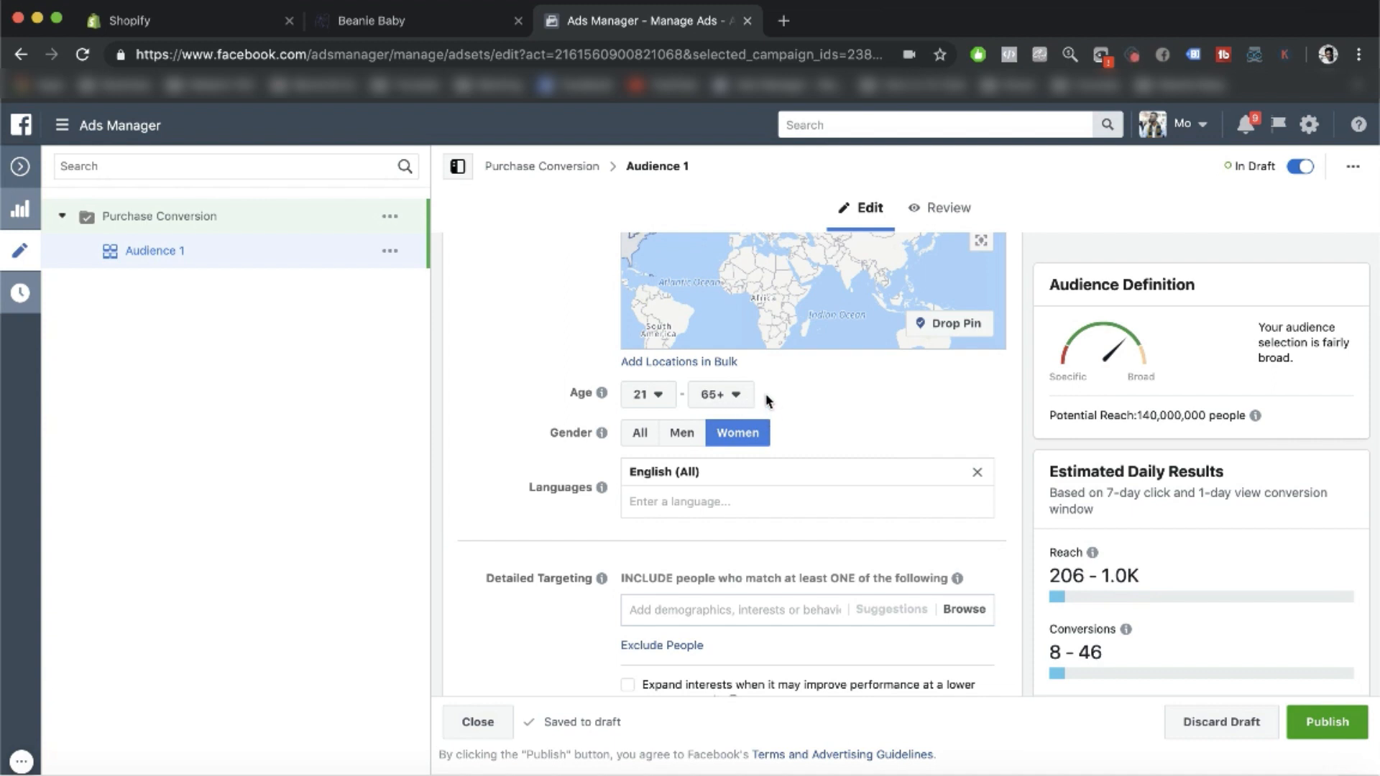
Step: Look over the detailed targeting section and check the audience's potential reach
scroll(733, 542, down, 3)
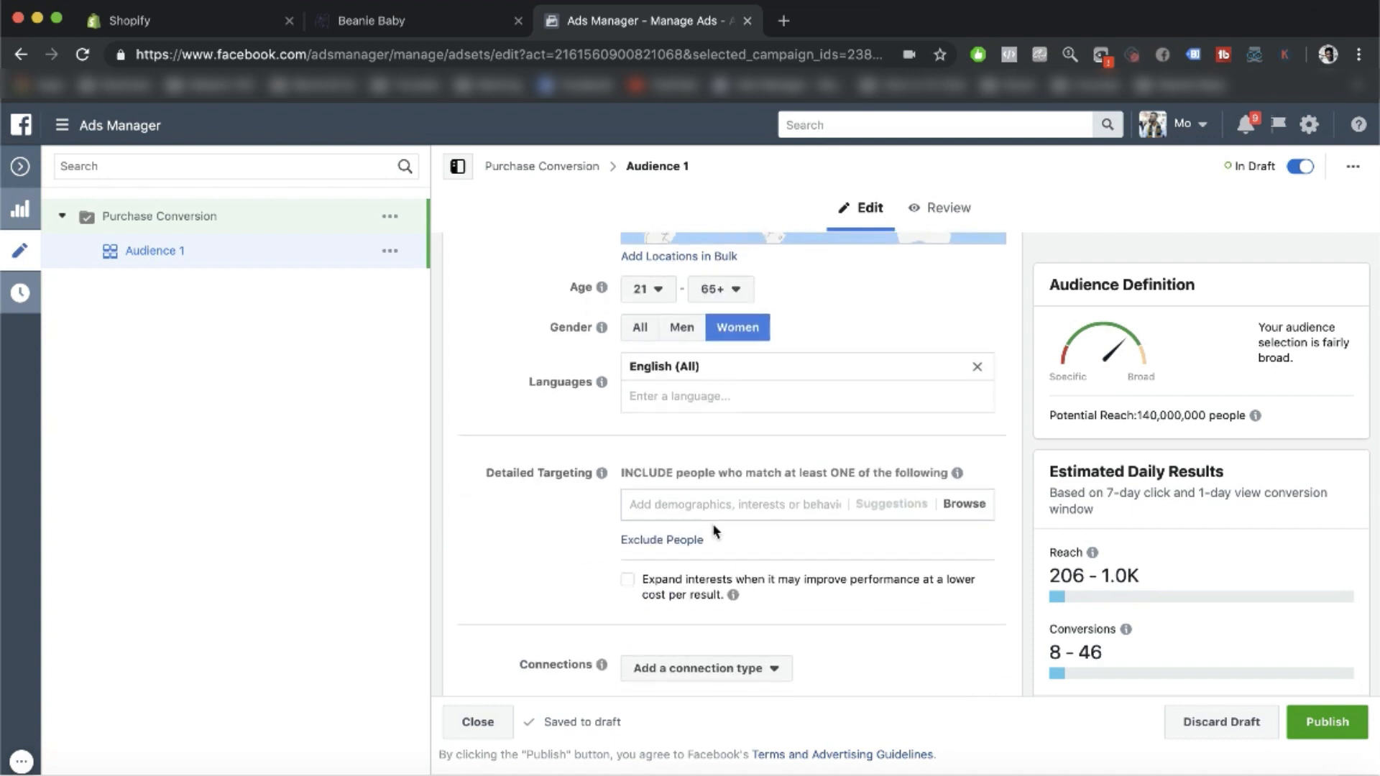
scroll(715, 528, down, 1)
click(704, 457)
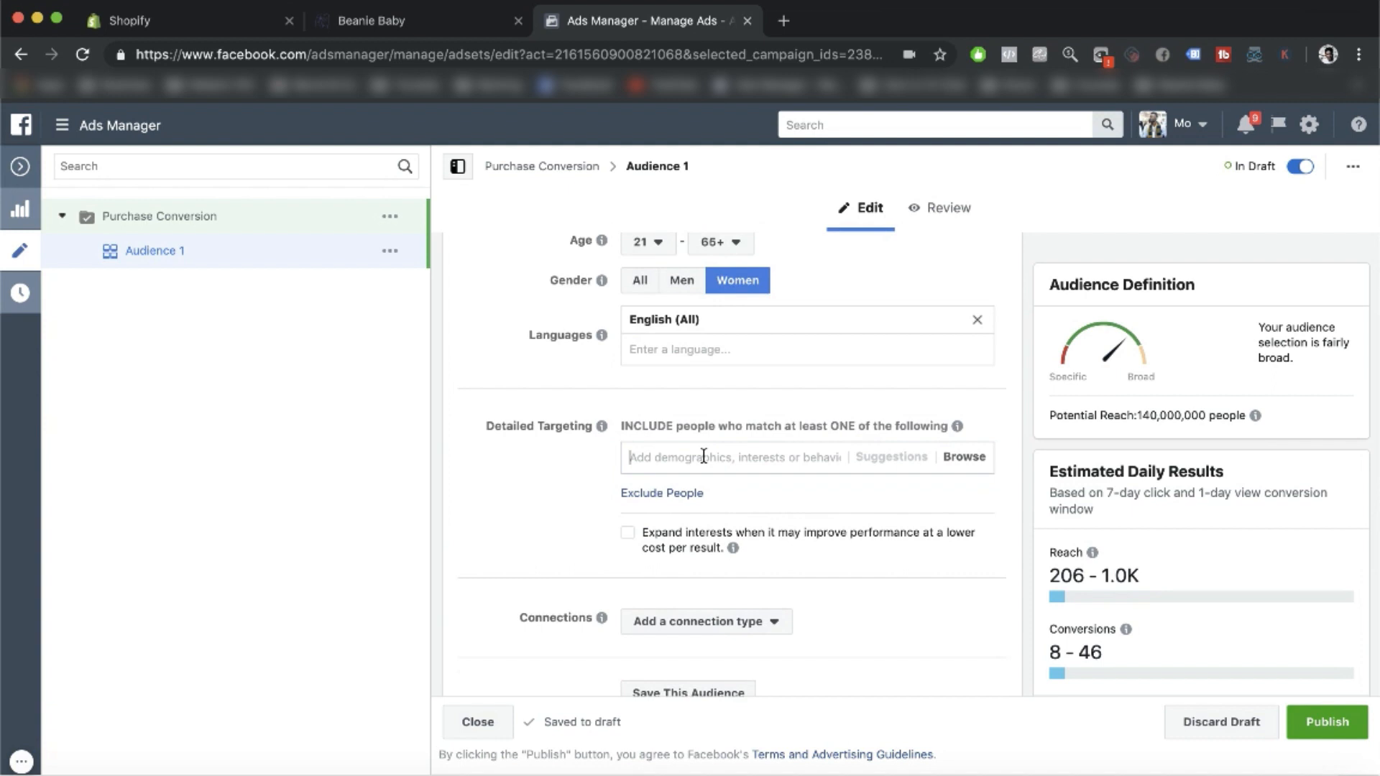
scroll(739, 455, down, 2)
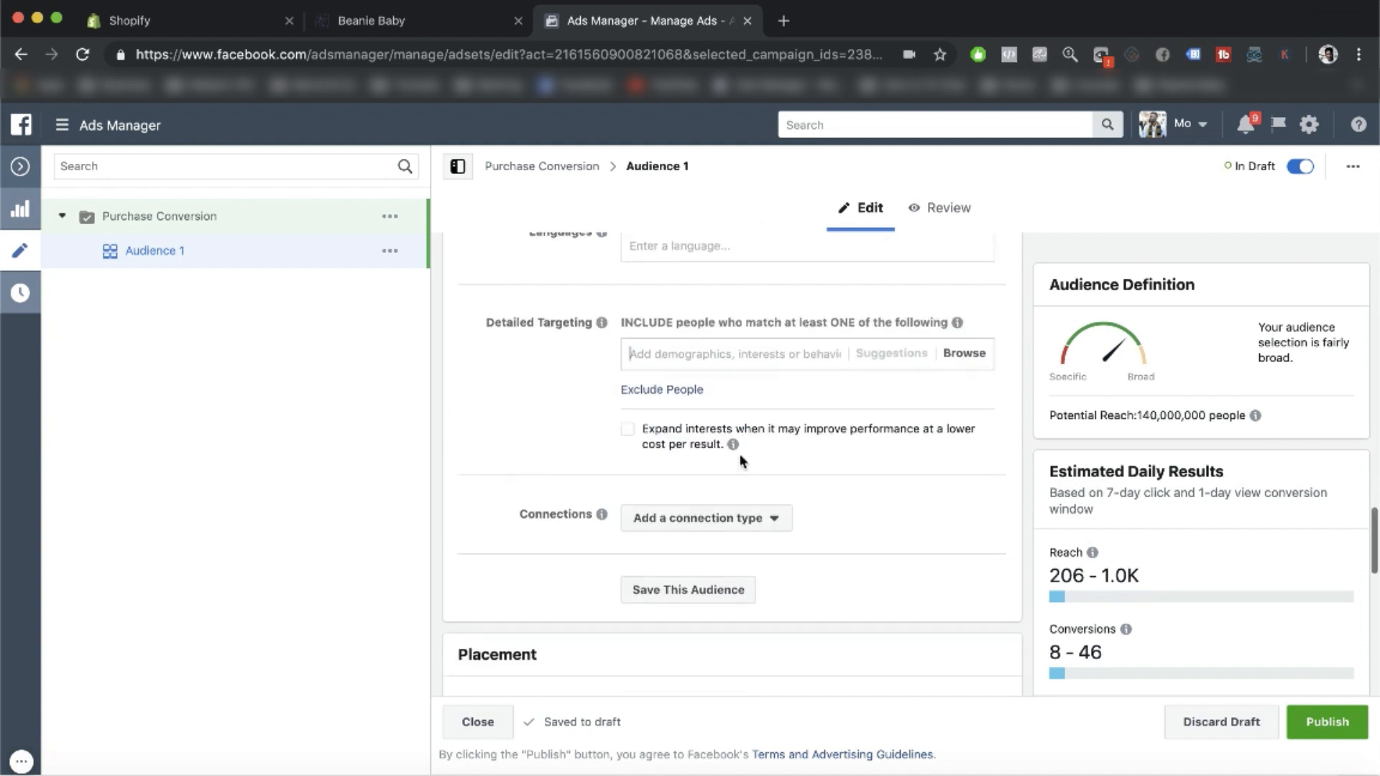
scroll(740, 454, up, 2)
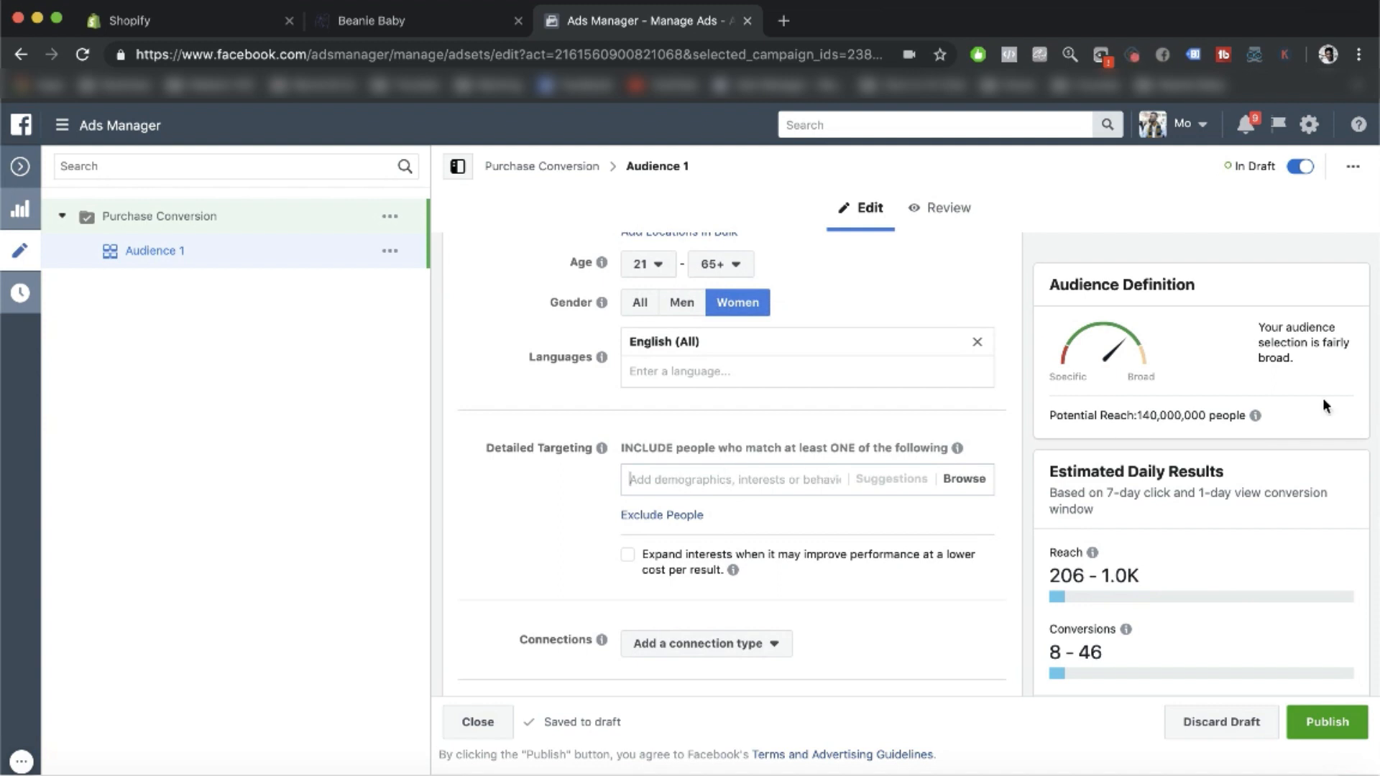
drag(1137, 415, 1239, 409)
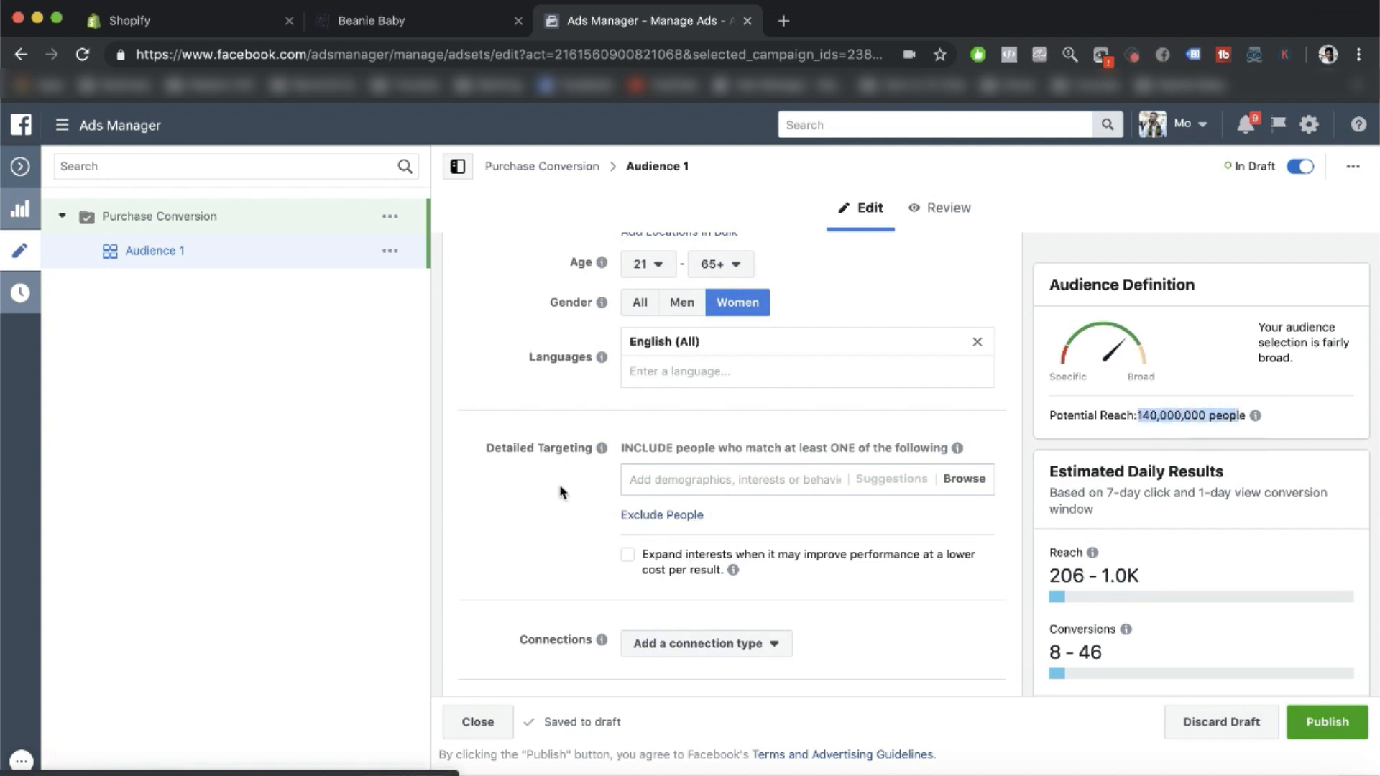
Step: Search detailed targeting for "parent" and include the New parents (0-12 months) demographic
click(661, 485)
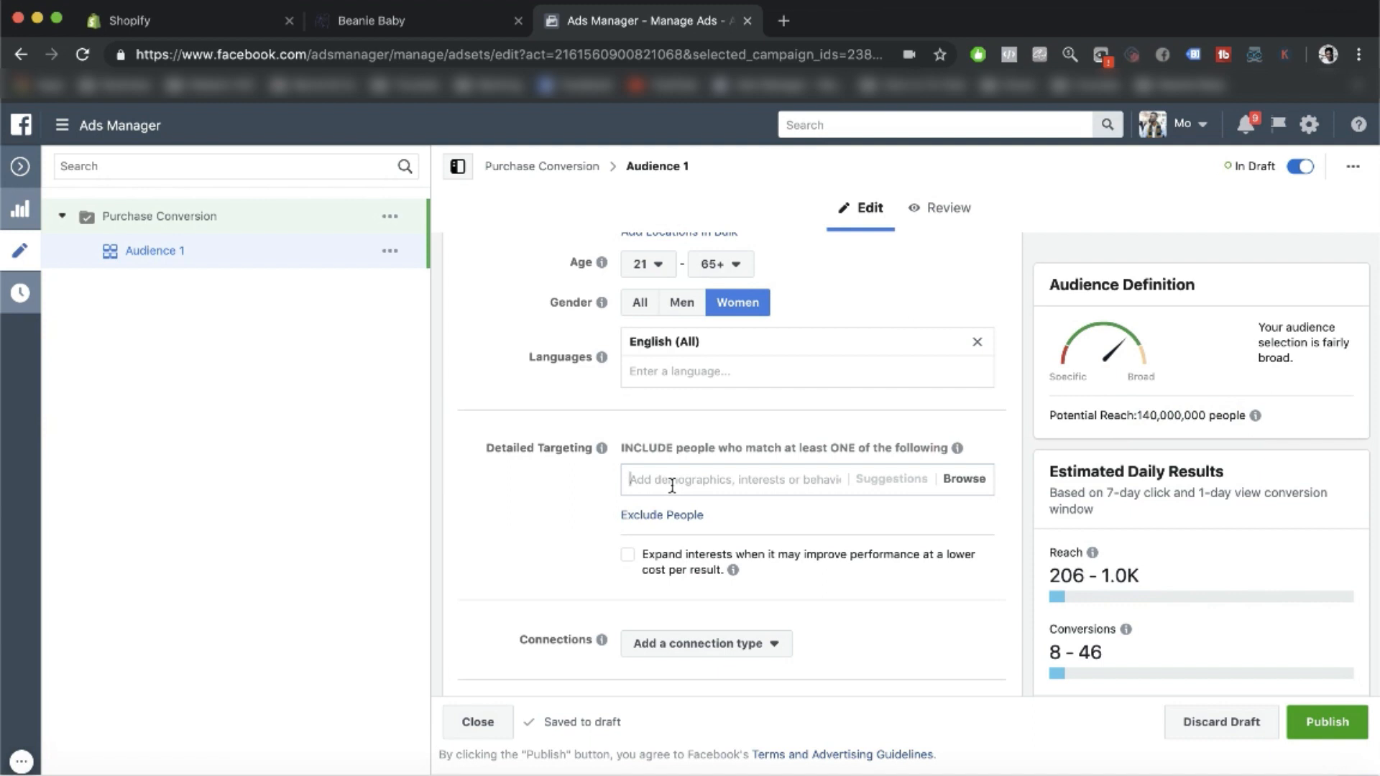
text(parent)
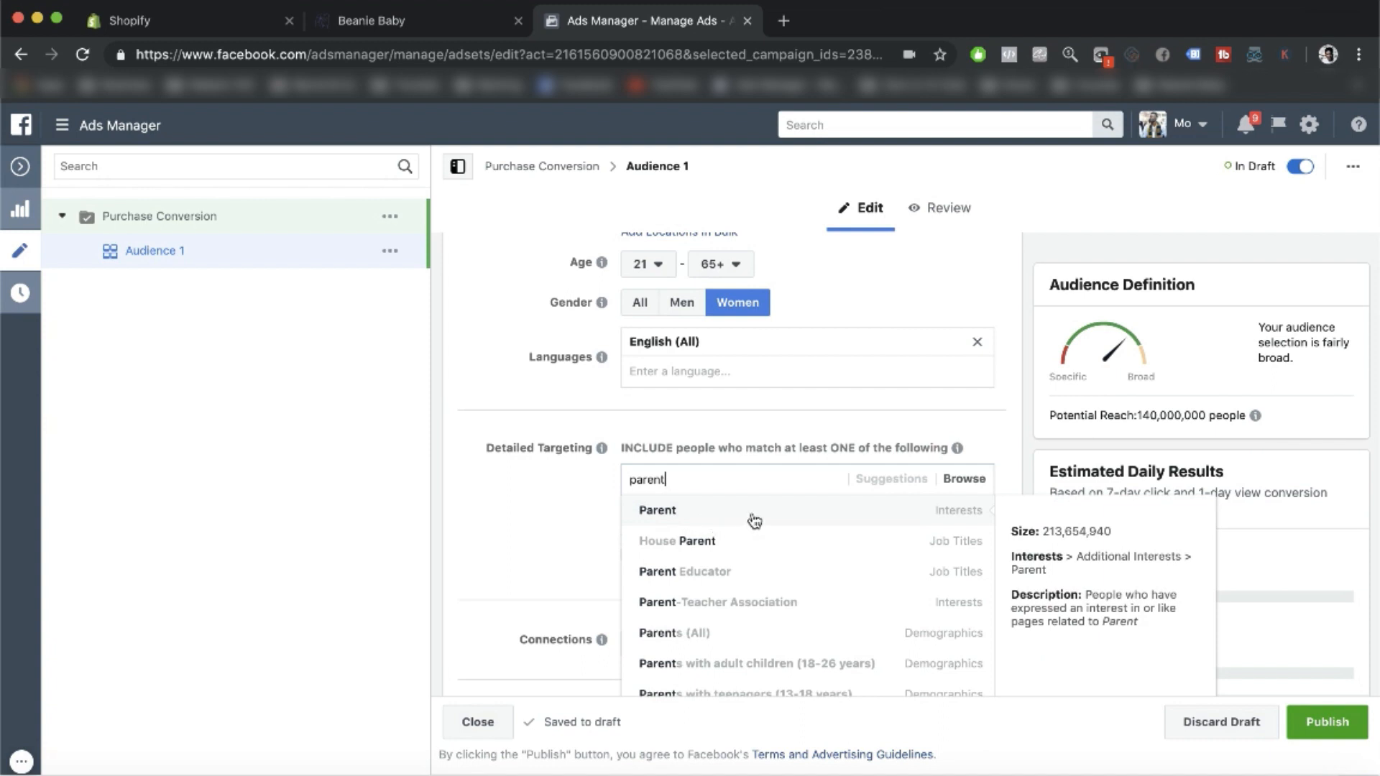
scroll(754, 521, down, 2)
scroll(751, 611, down, 2)
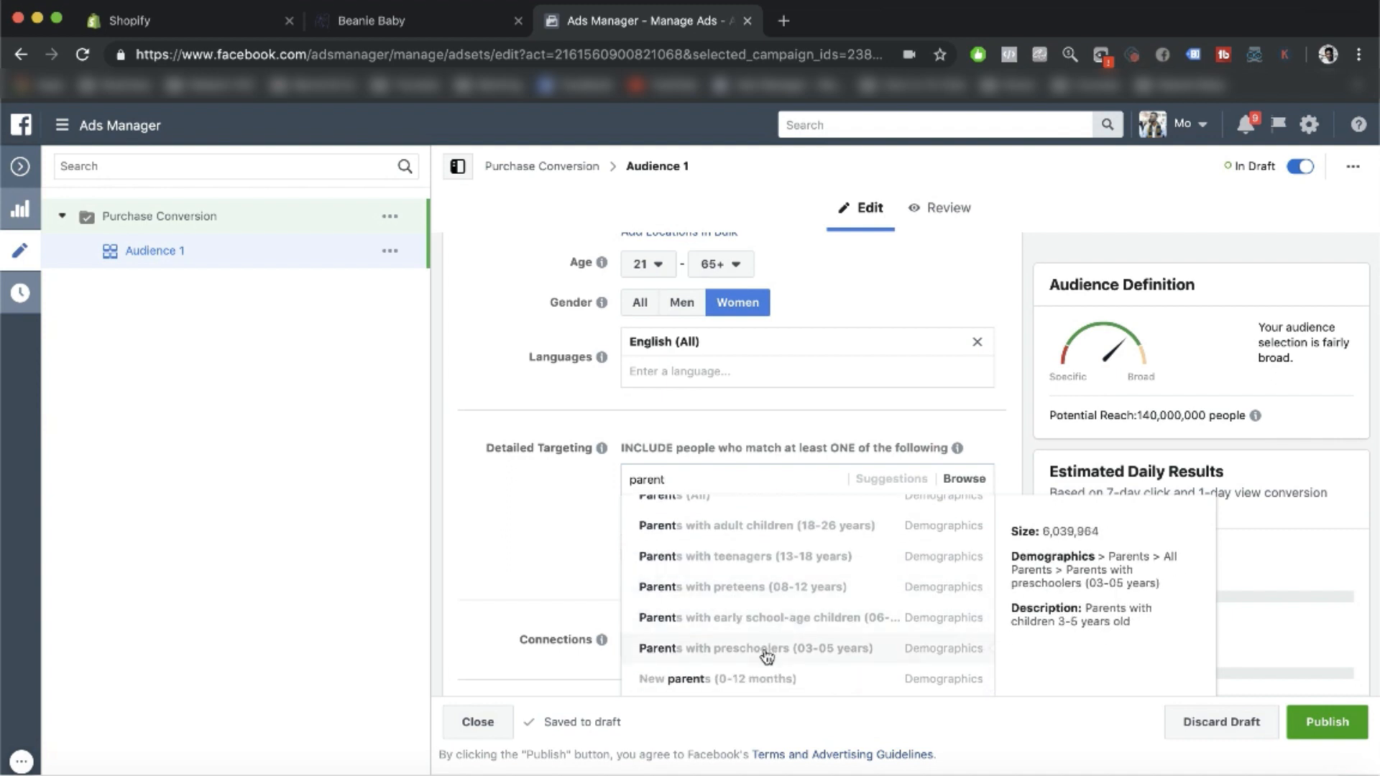
scroll(766, 653, down, 1)
scroll(766, 656, down, 1)
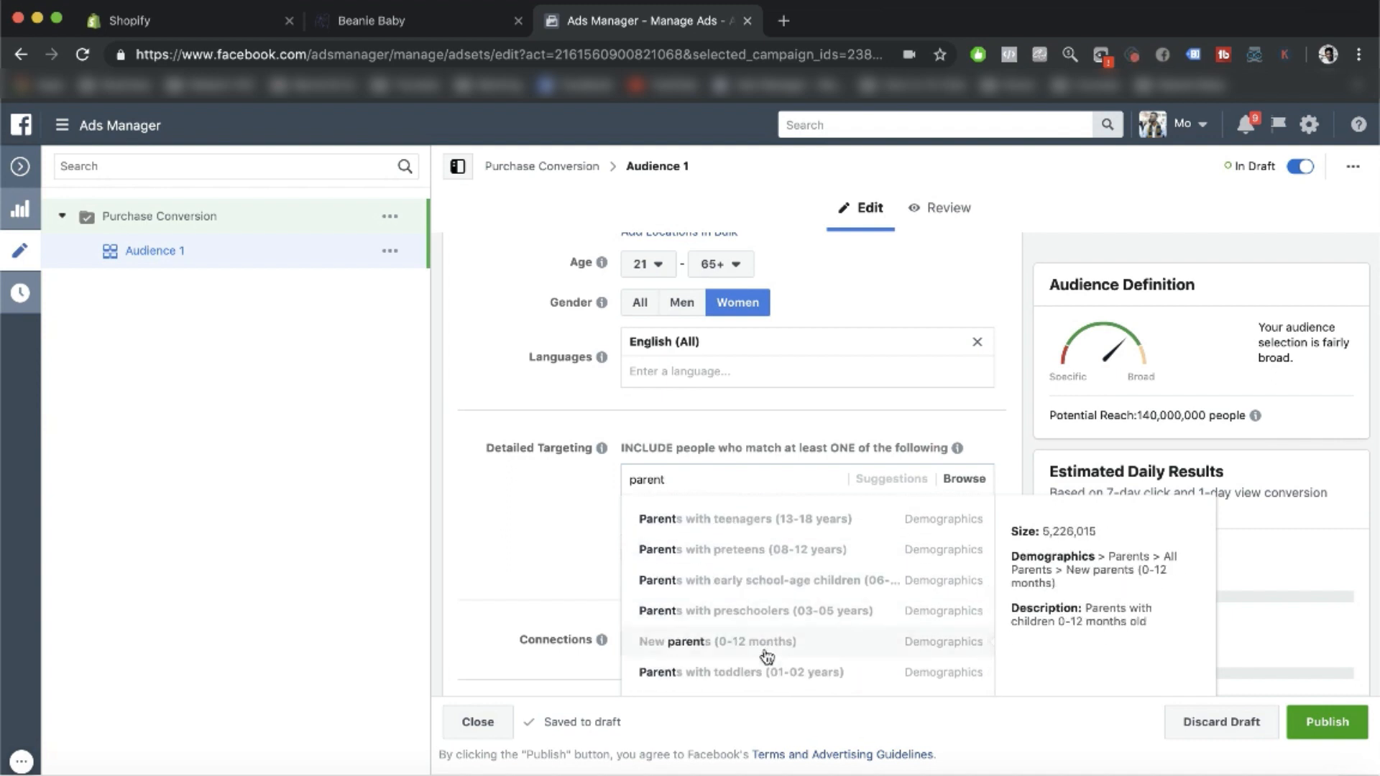
scroll(766, 655, down, 1)
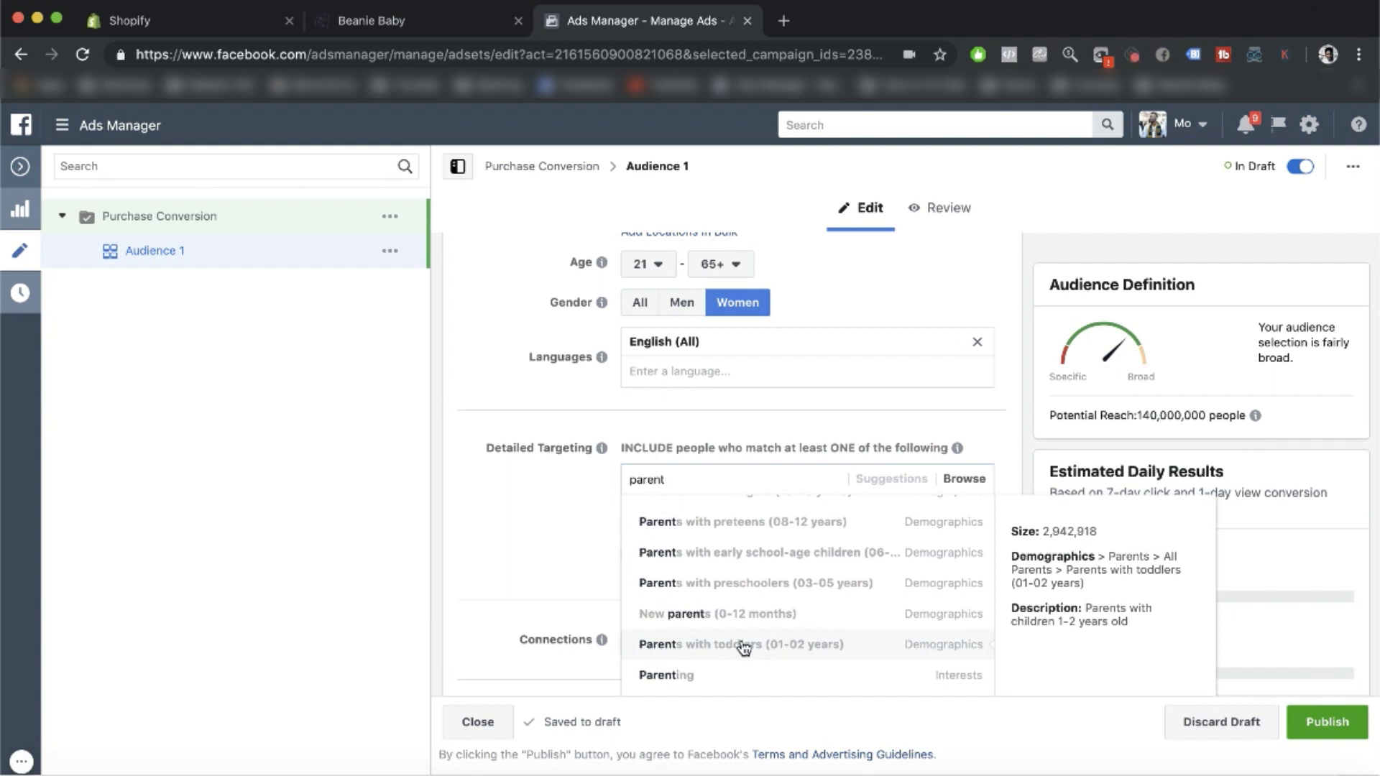
click(740, 619)
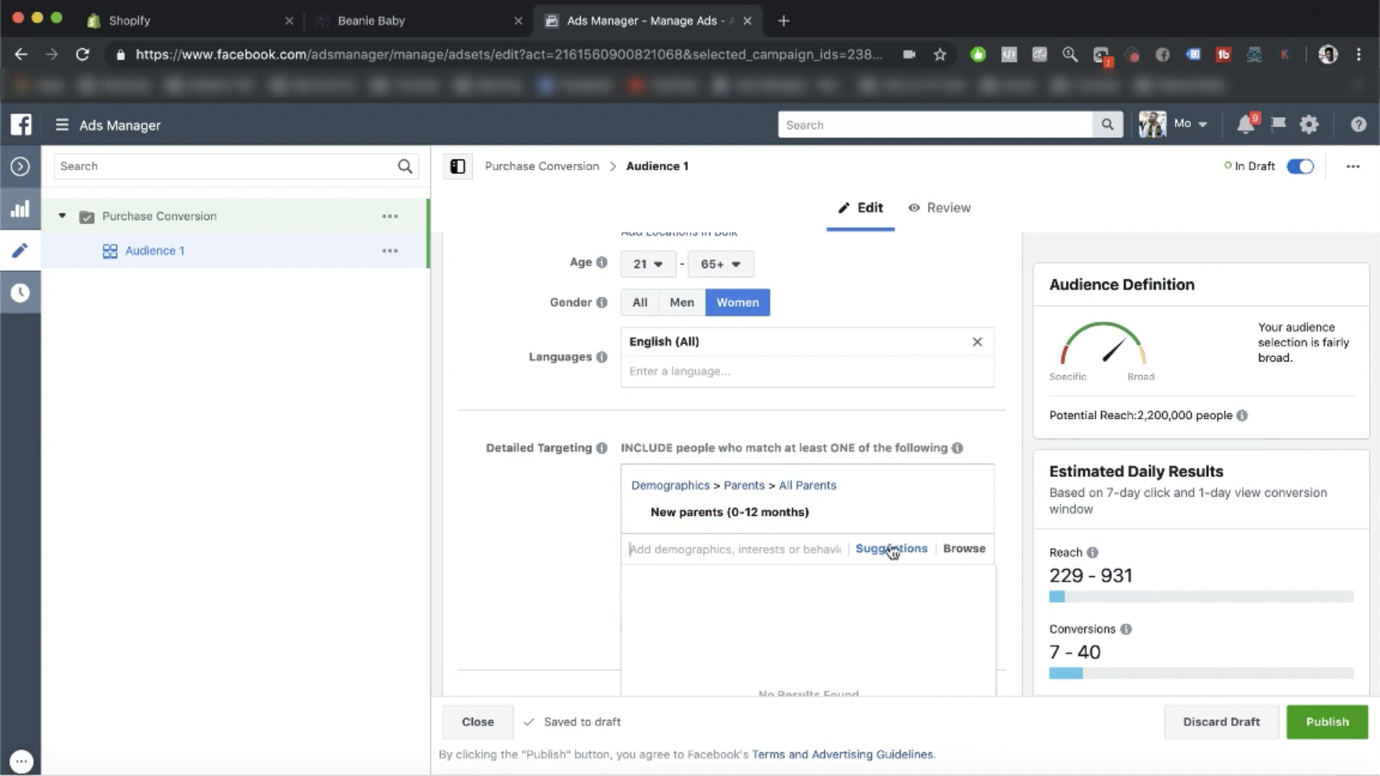
Step: Add the suggested Parents with toddlers (01-02 years) demographic to the detailed targeting
click(891, 548)
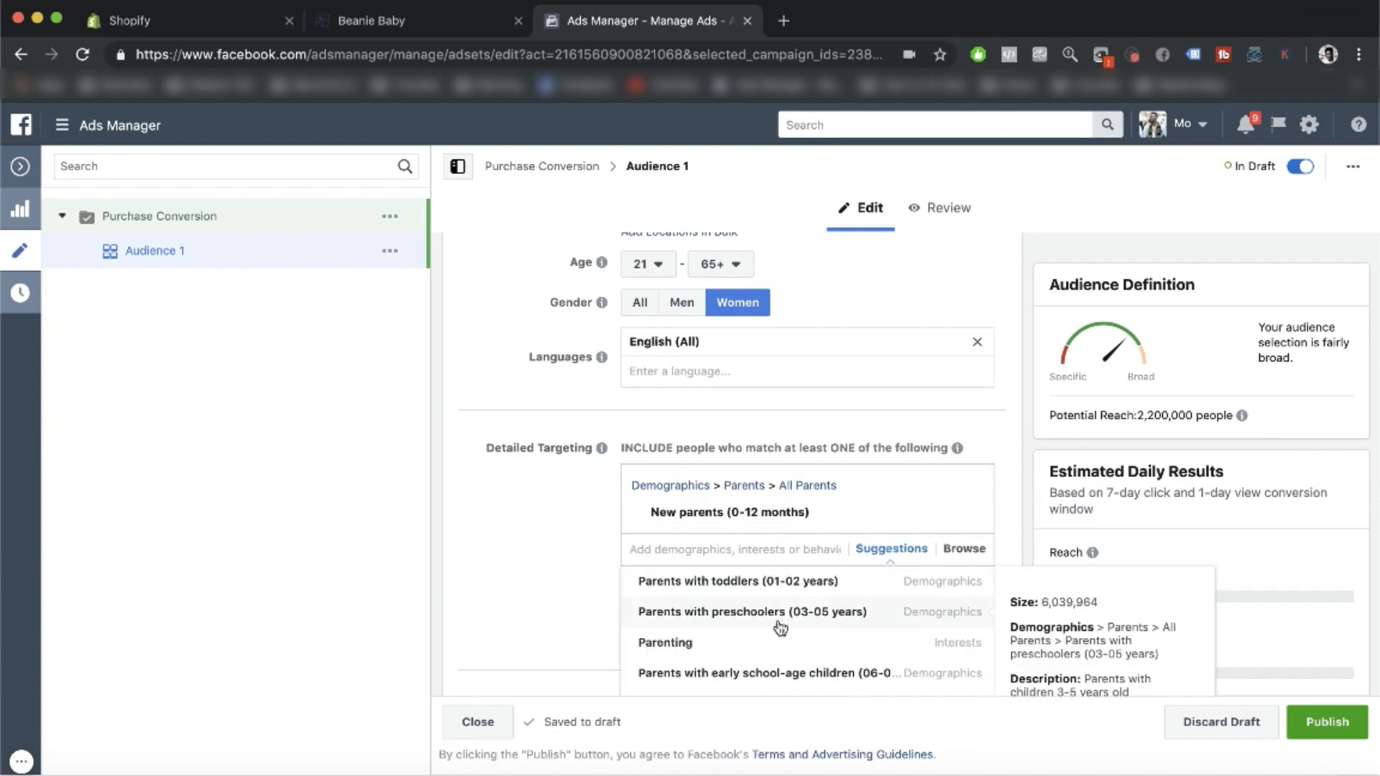
click(781, 582)
click(551, 555)
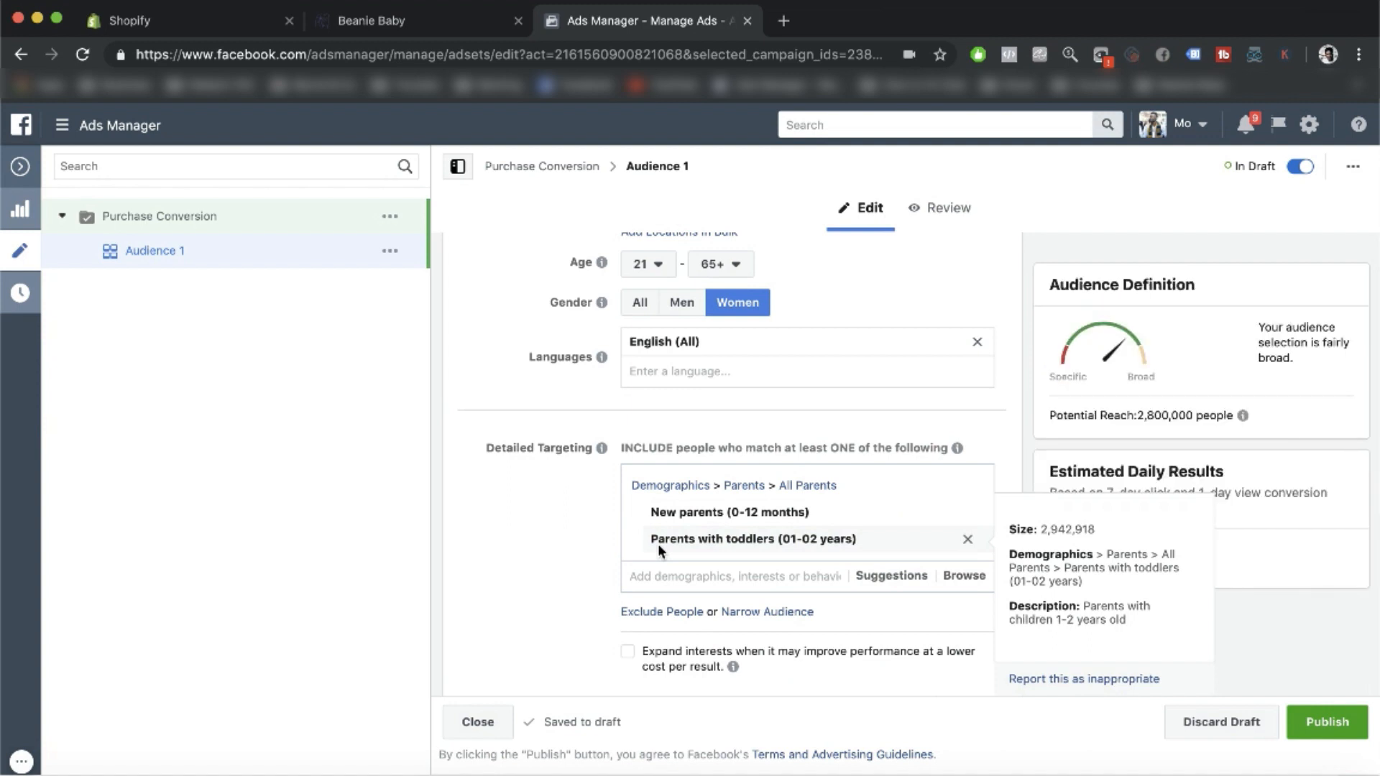
Step: Look through the remaining detailed targeting suggestions and check the audience's potential reach
scroll(784, 379, down, 3)
click(785, 395)
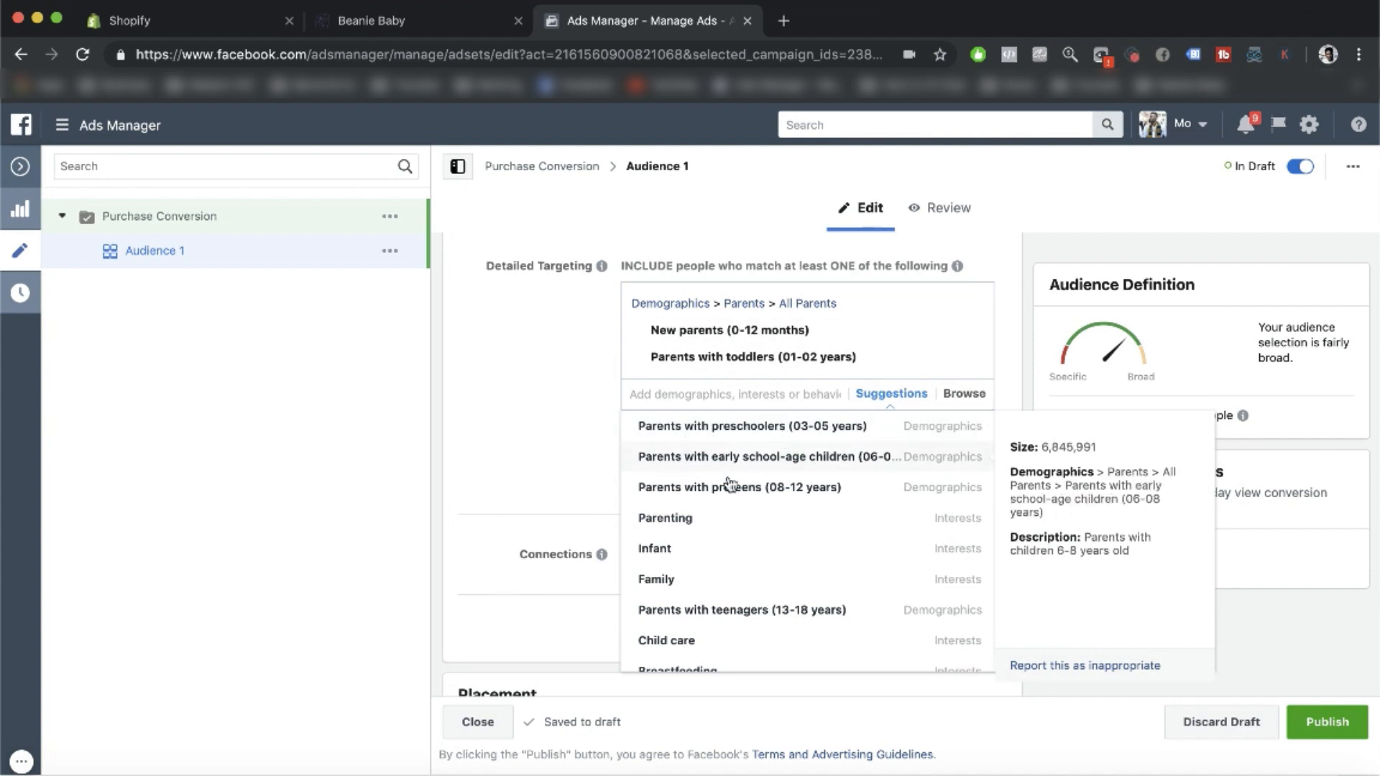
click(588, 433)
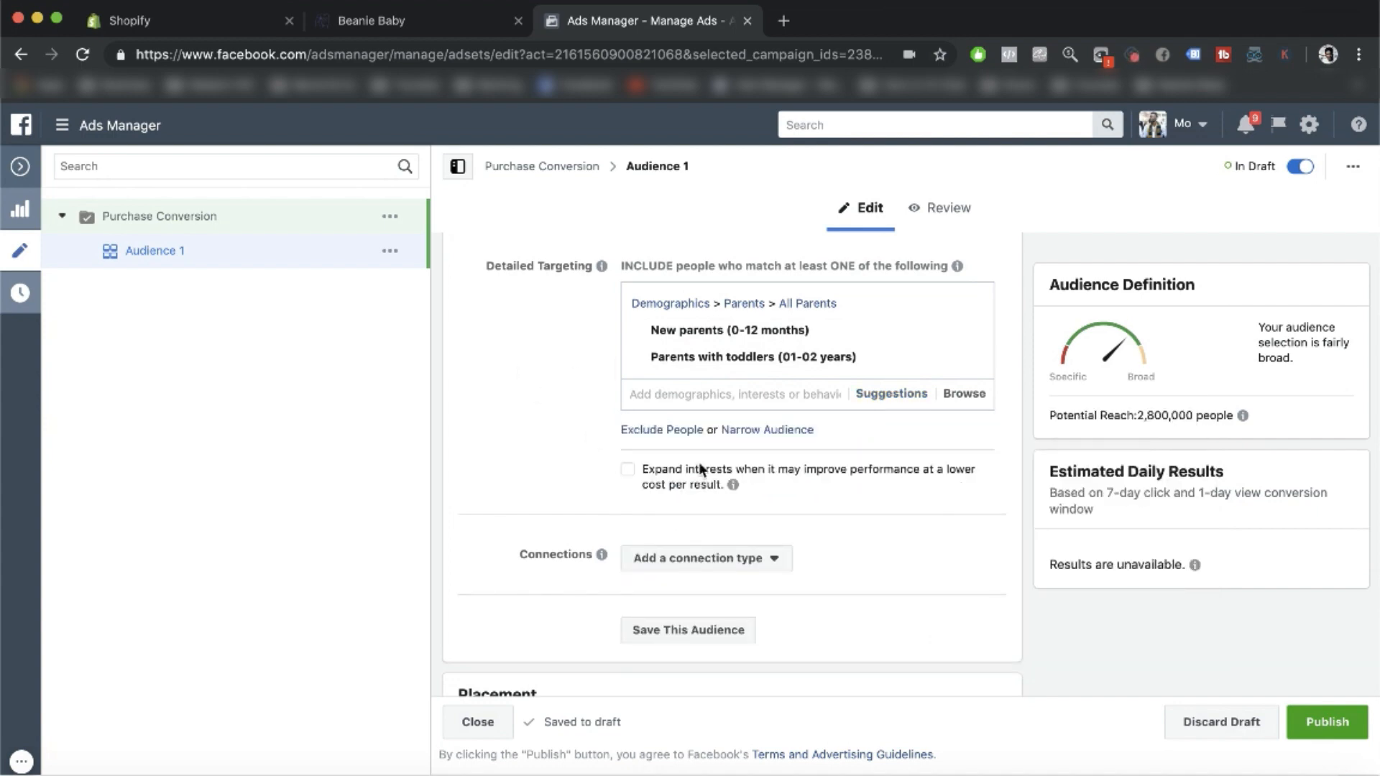
scroll(698, 463, down, 2)
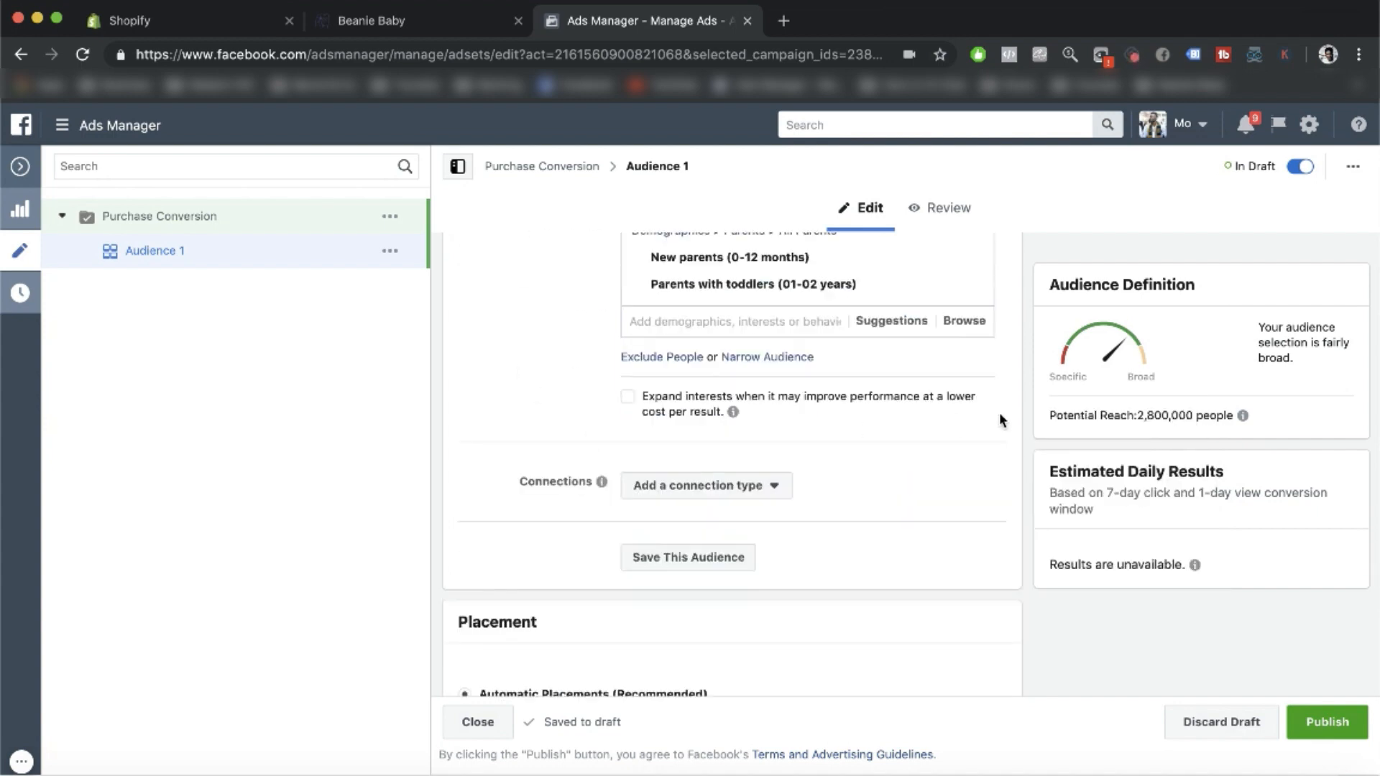
scroll(1000, 415, up, 3)
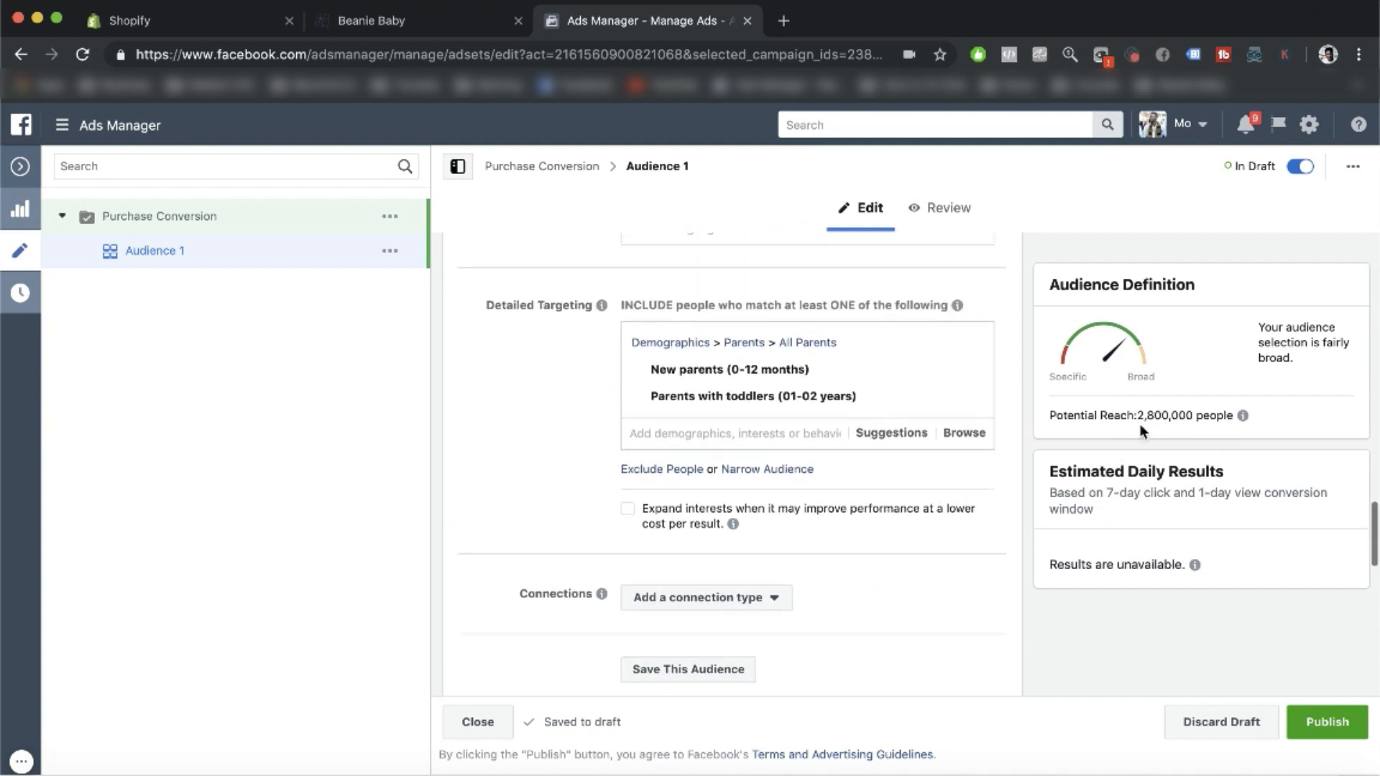
drag(1138, 415, 1194, 414)
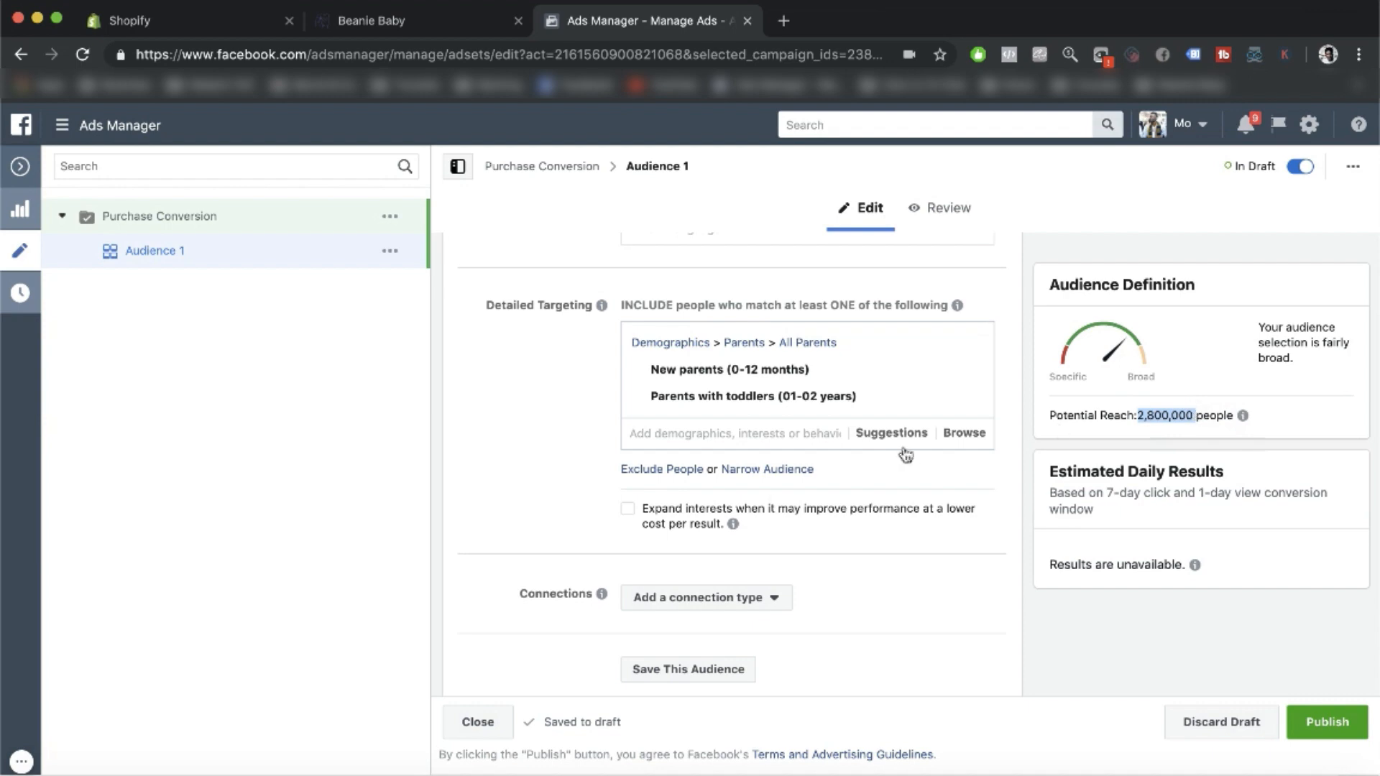
Step: Keep Automatic Placements and set the ad set's conversion window to 1 day click or view
scroll(549, 533, down, 8)
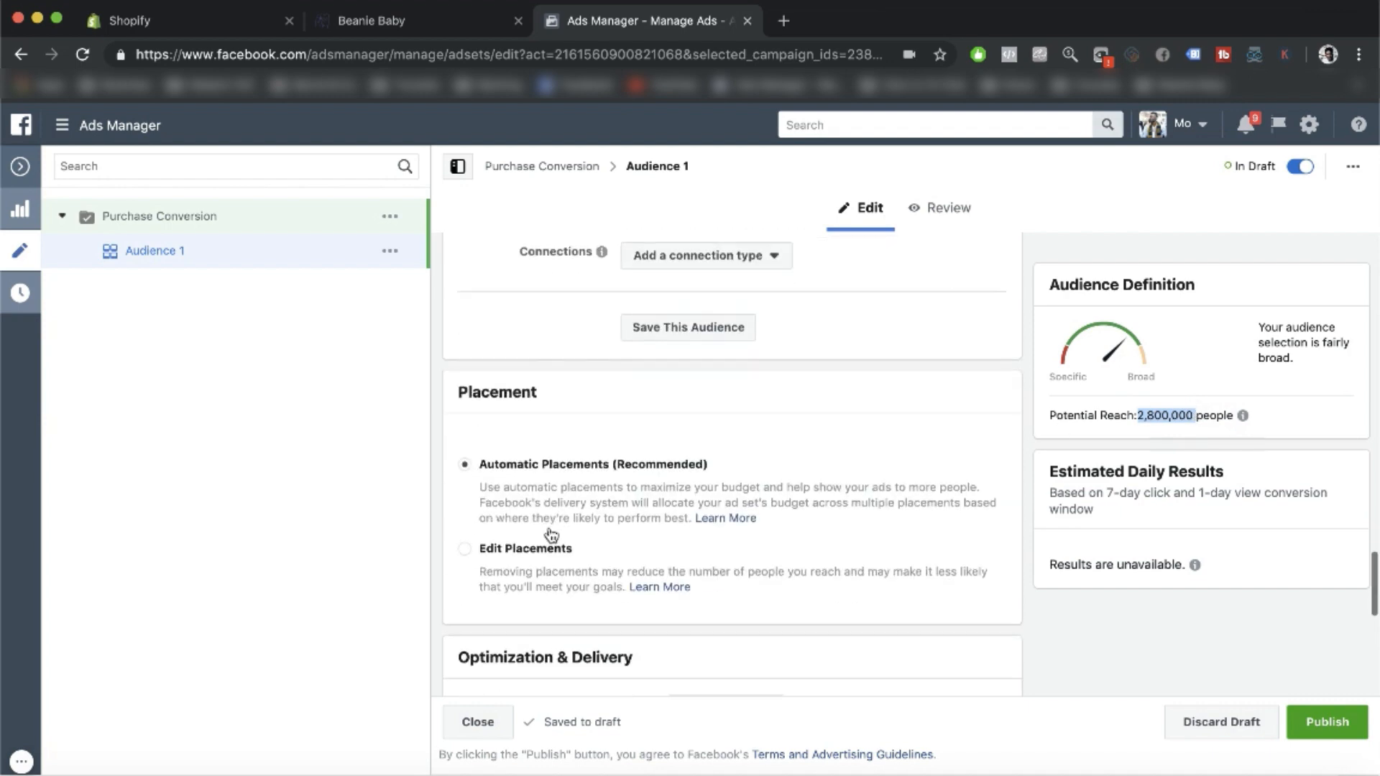
click(546, 291)
scroll(549, 502, down, 5)
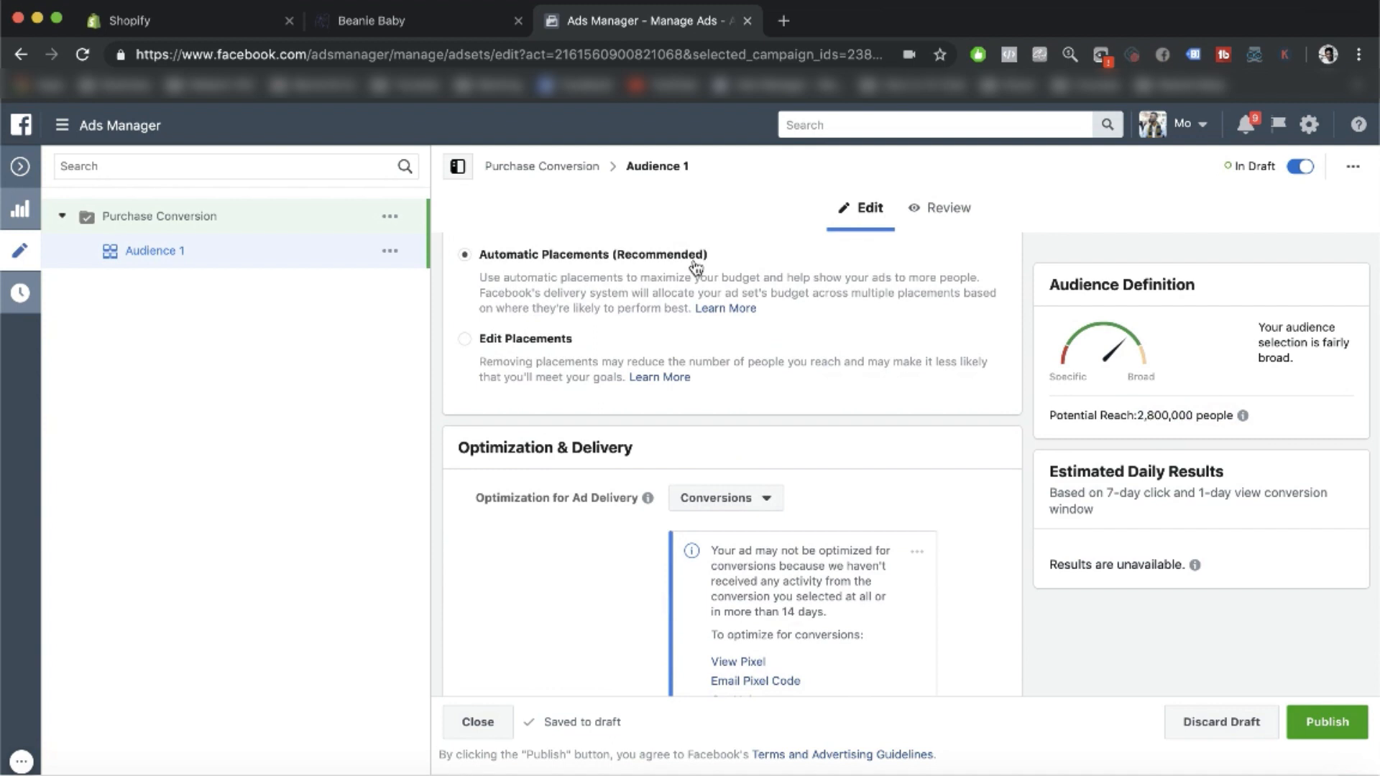
scroll(700, 305, up, 5)
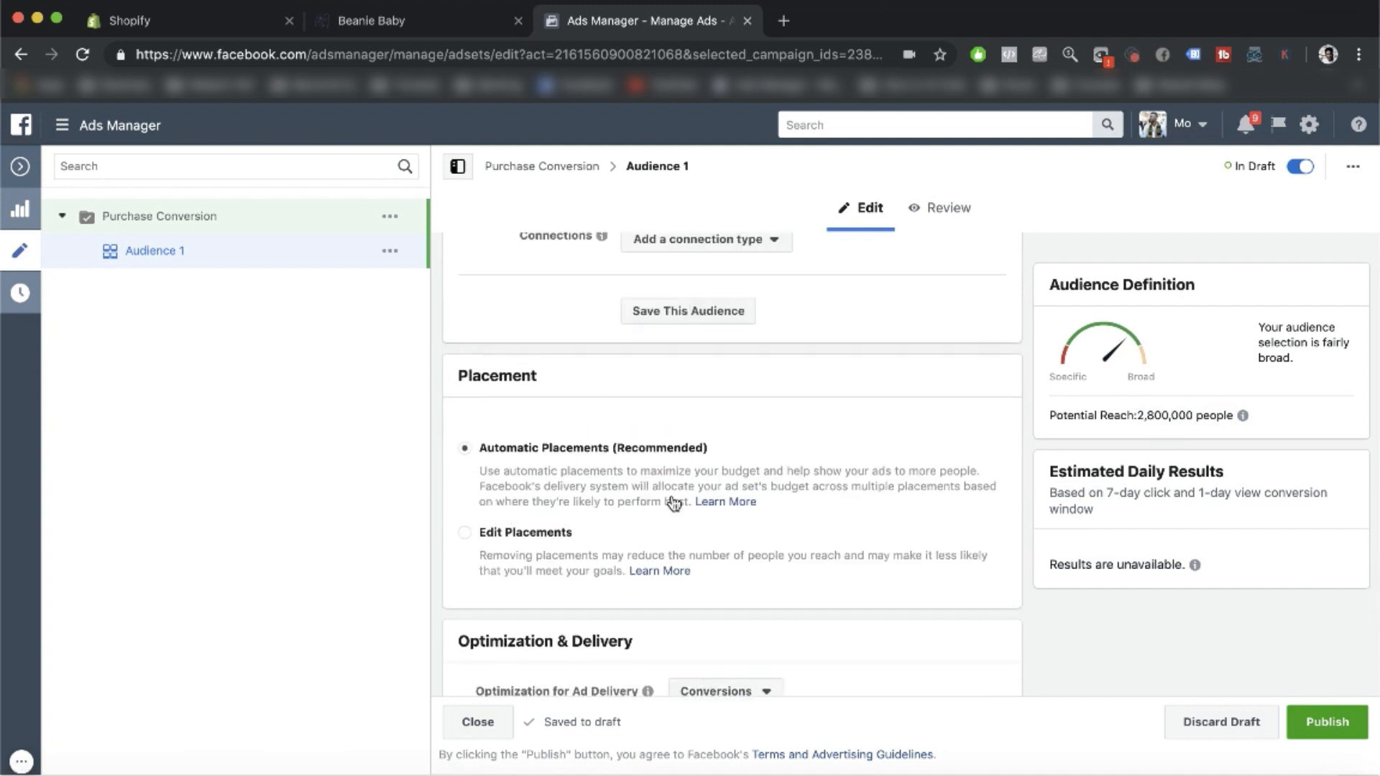
scroll(673, 502, down, 2)
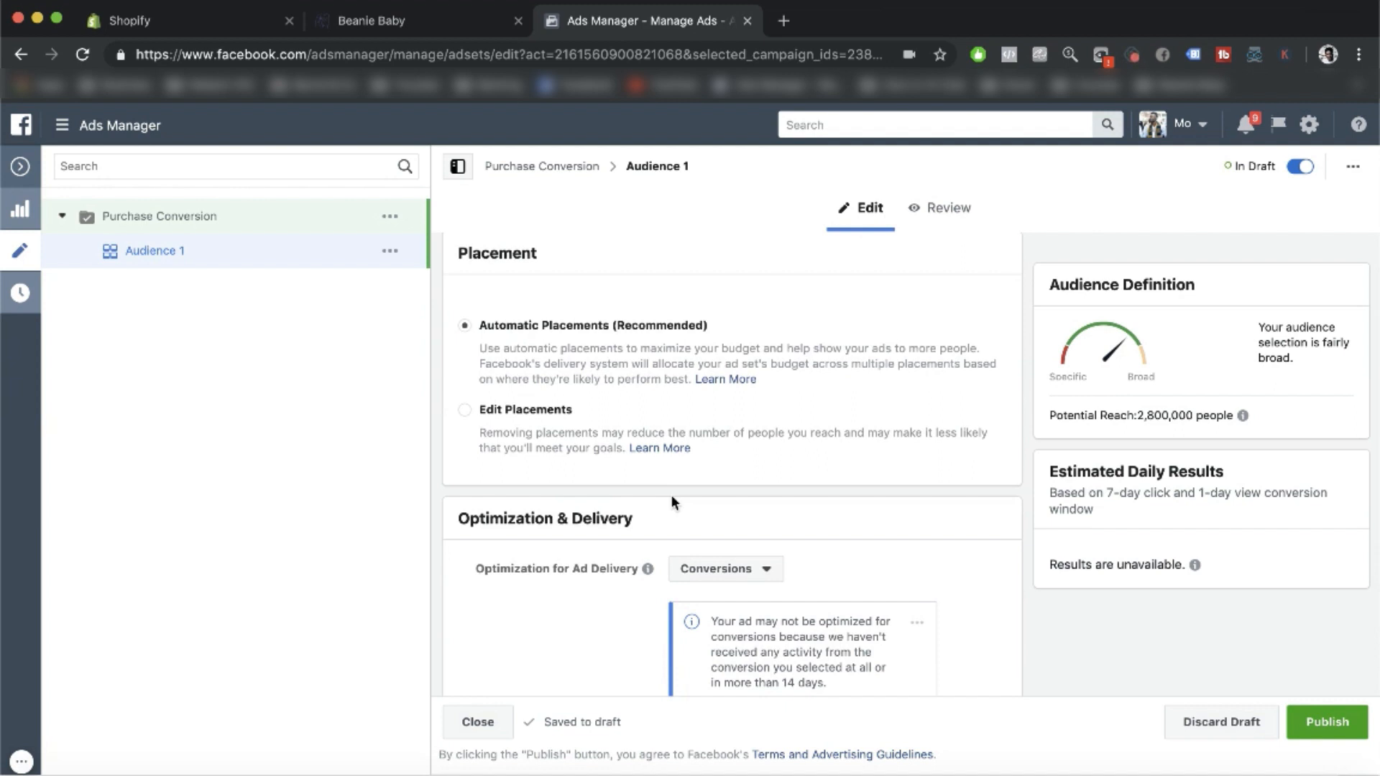
scroll(671, 499, down, 6)
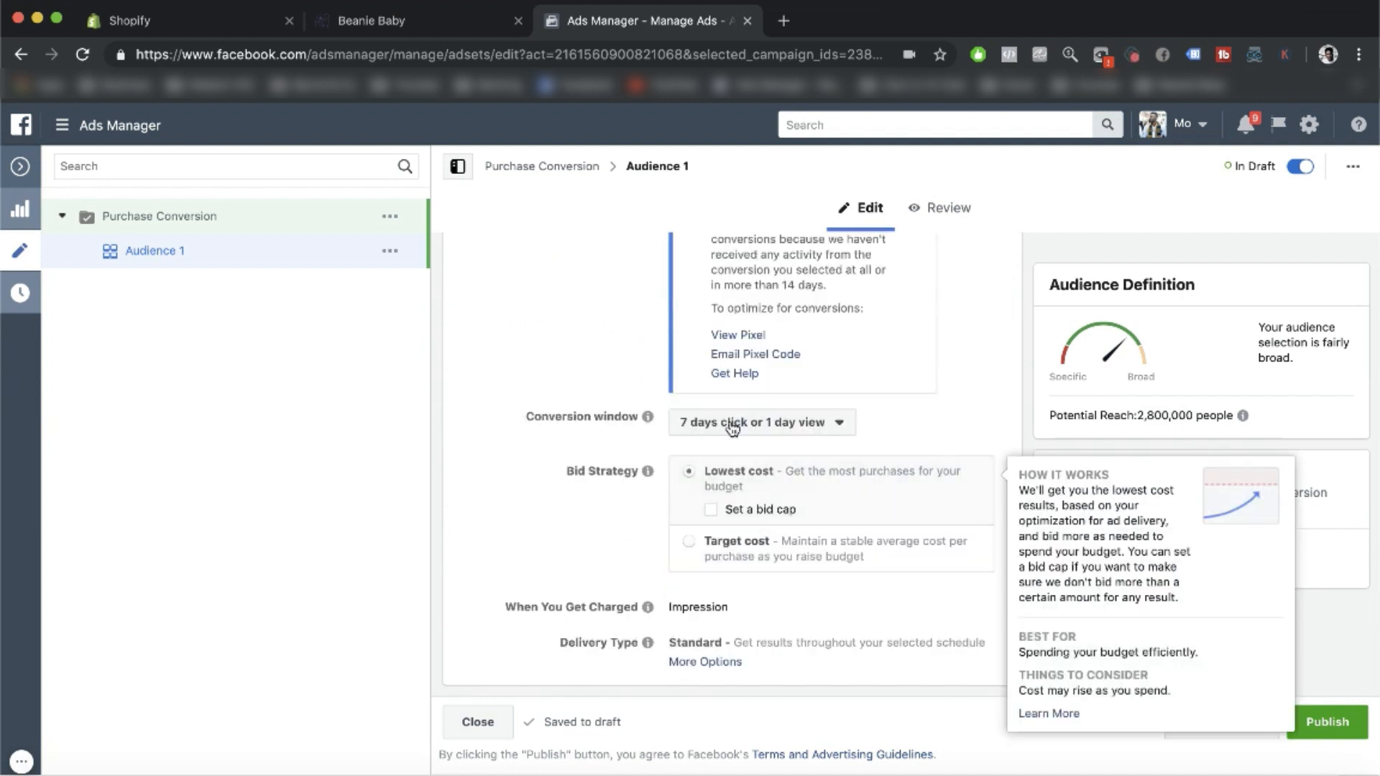
click(763, 495)
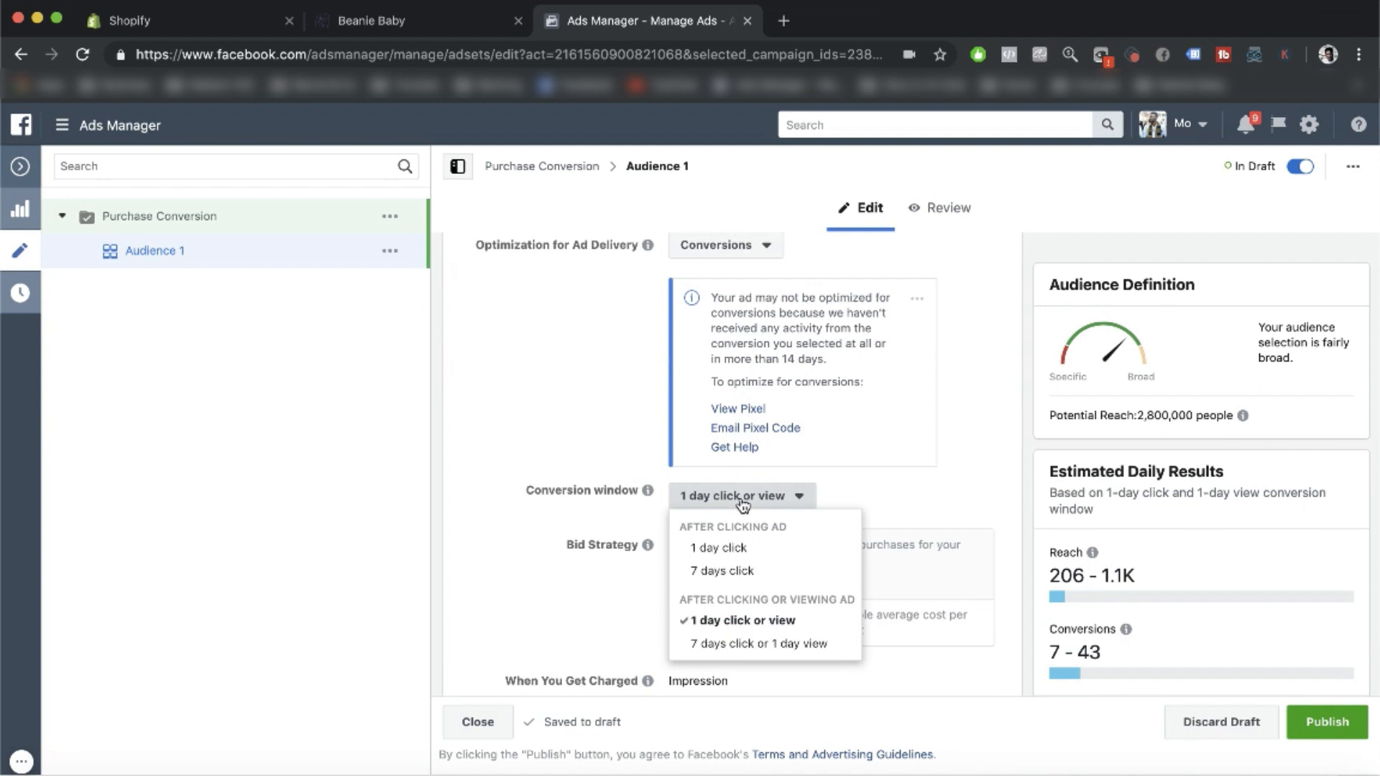
click(740, 621)
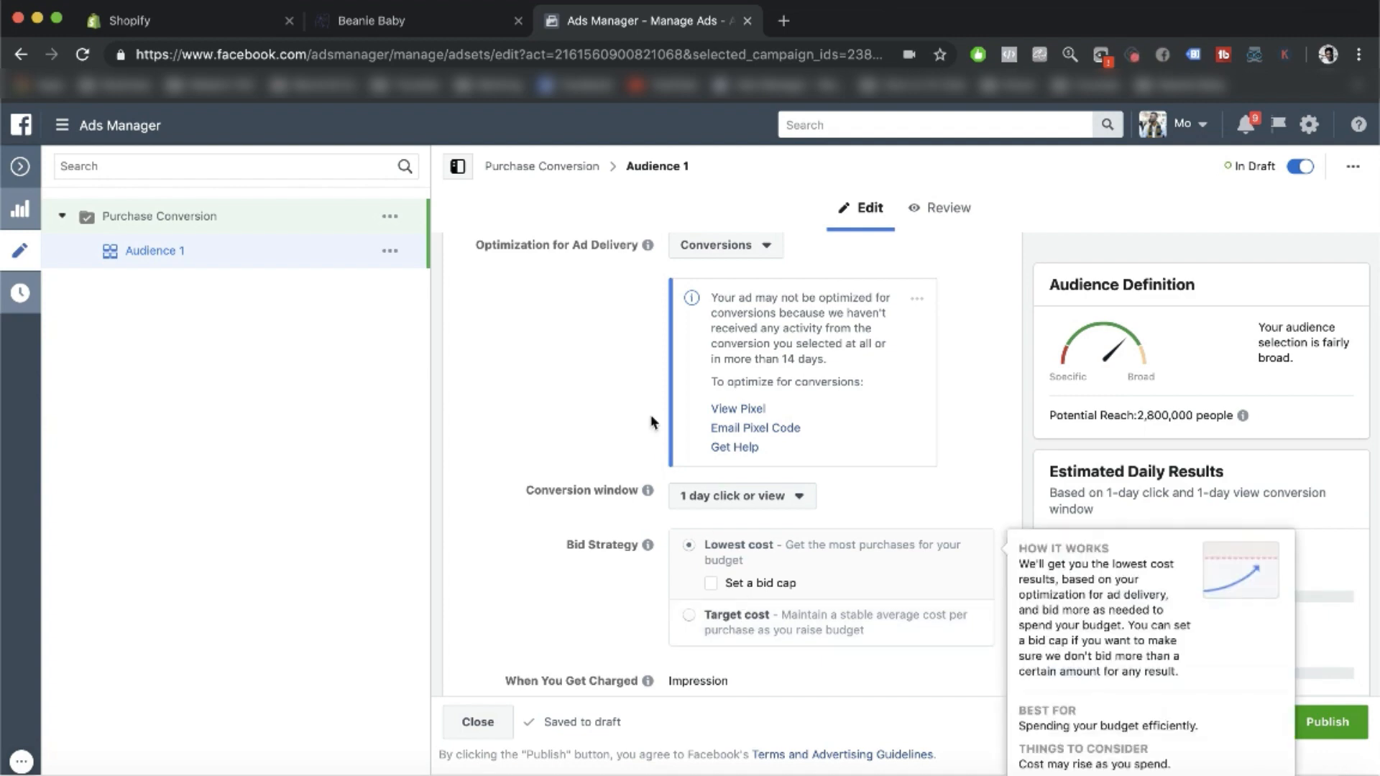
Step: Review the ad set's settings and create a new ad under Audience 1
scroll(501, 345, down, 1)
scroll(501, 345, up, 20)
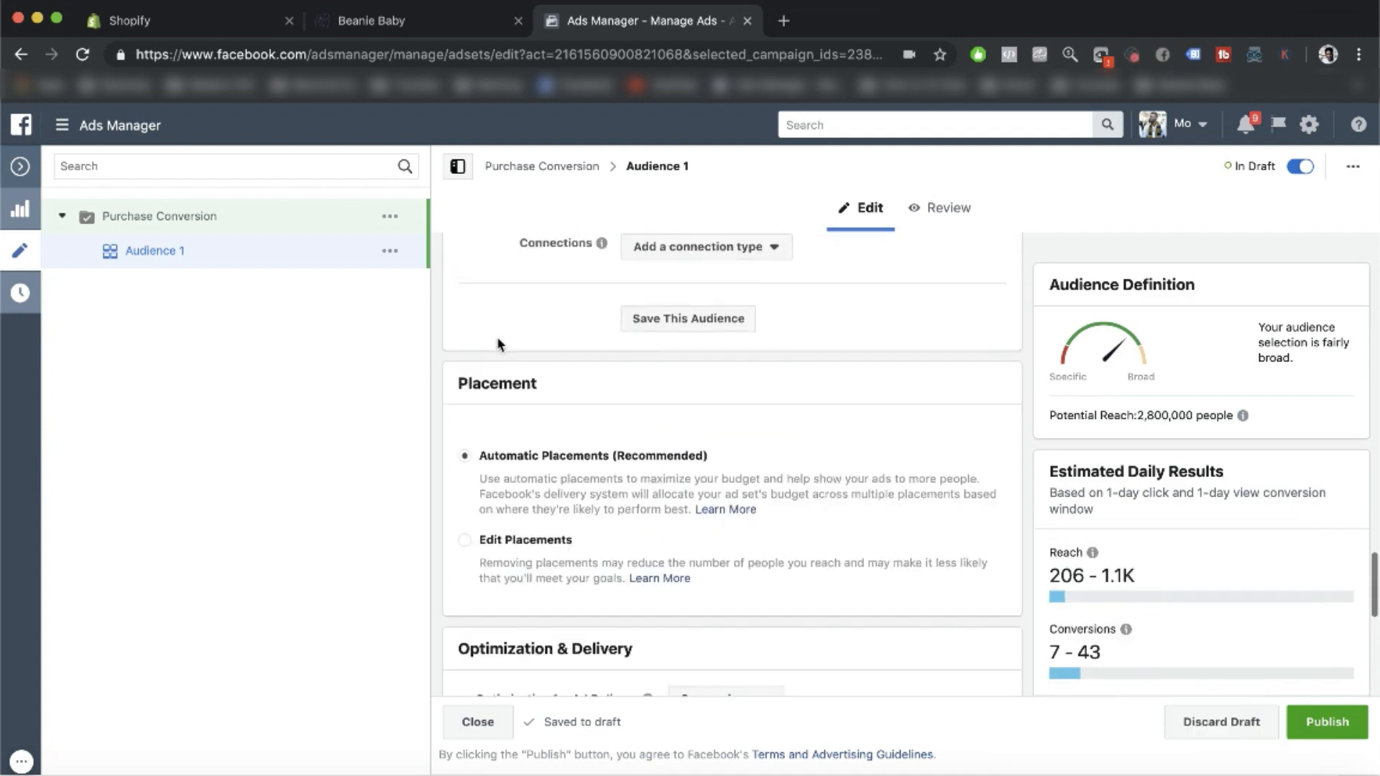
scroll(1078, 581, down, 3)
scroll(1078, 580, down, 1)
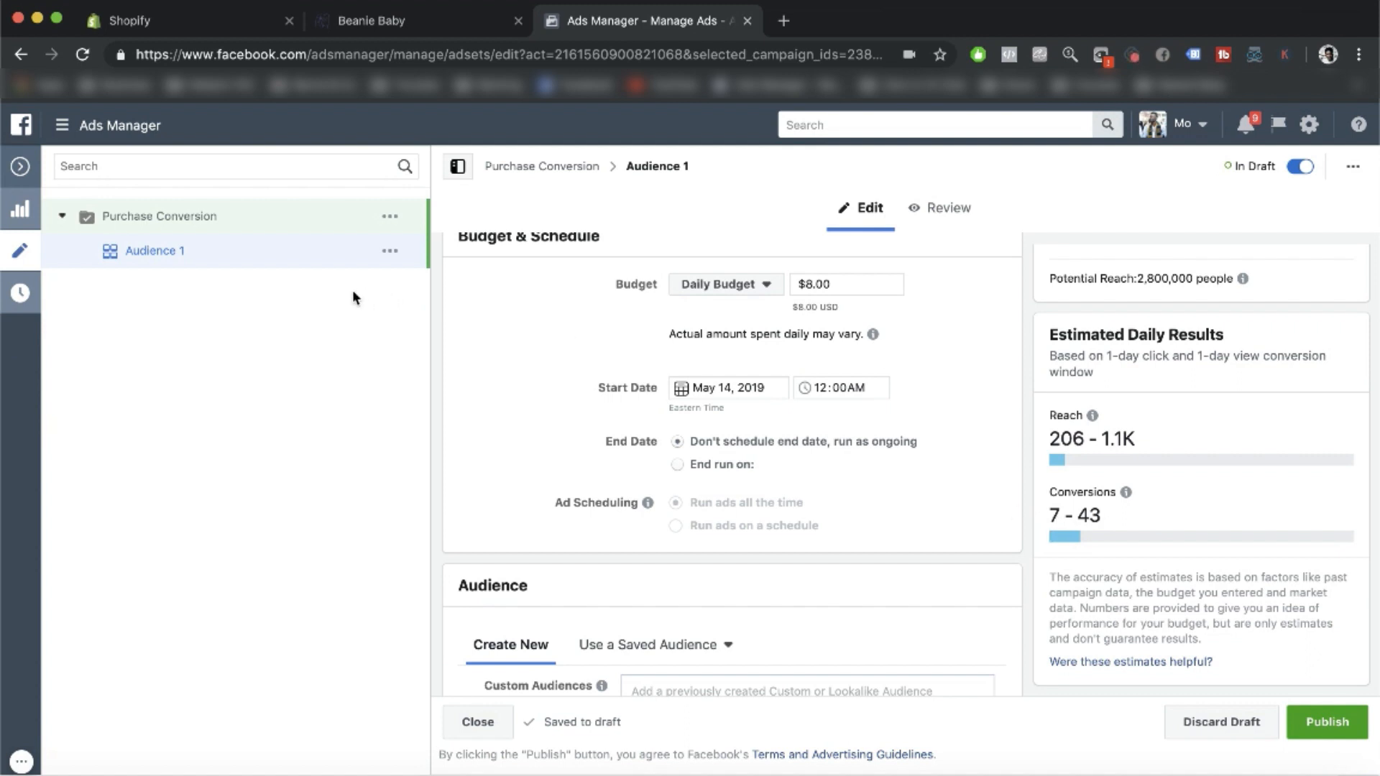
click(389, 250)
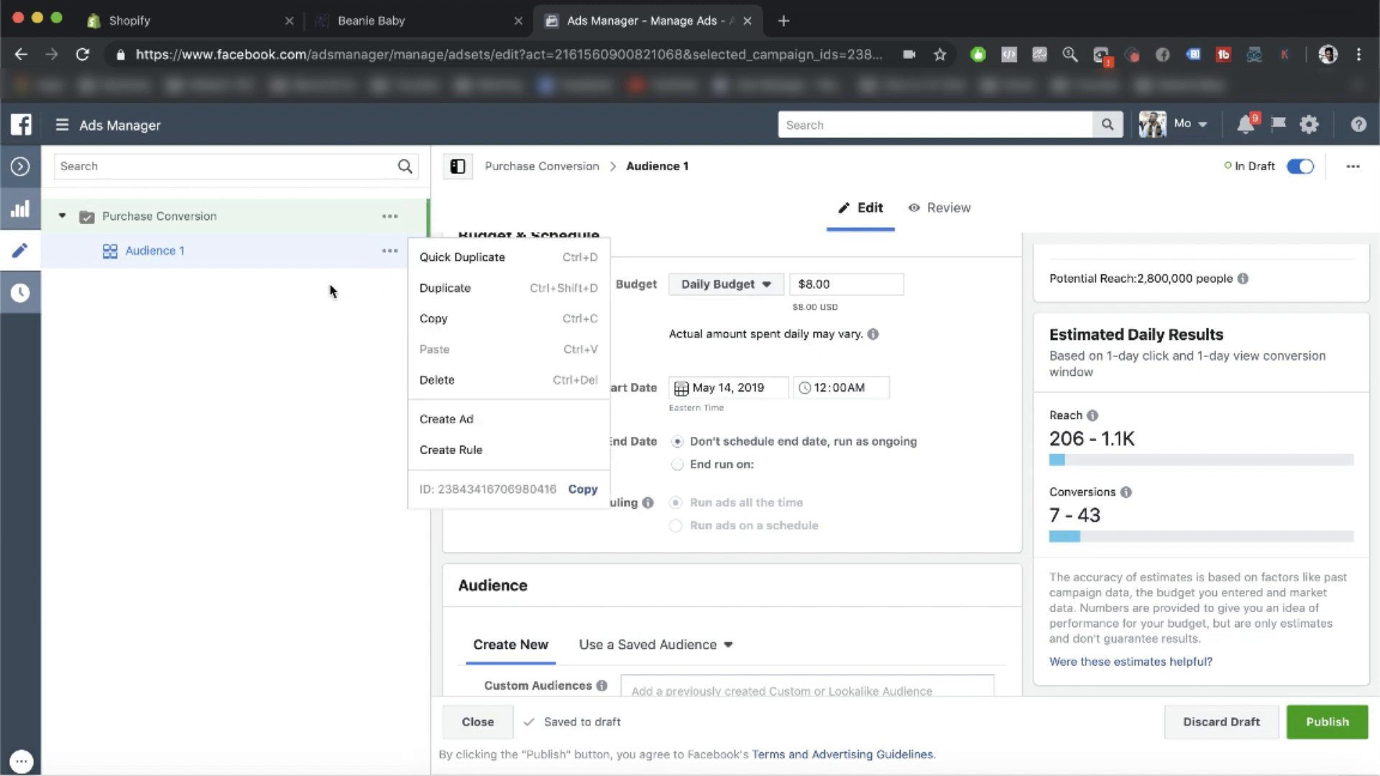
click(312, 322)
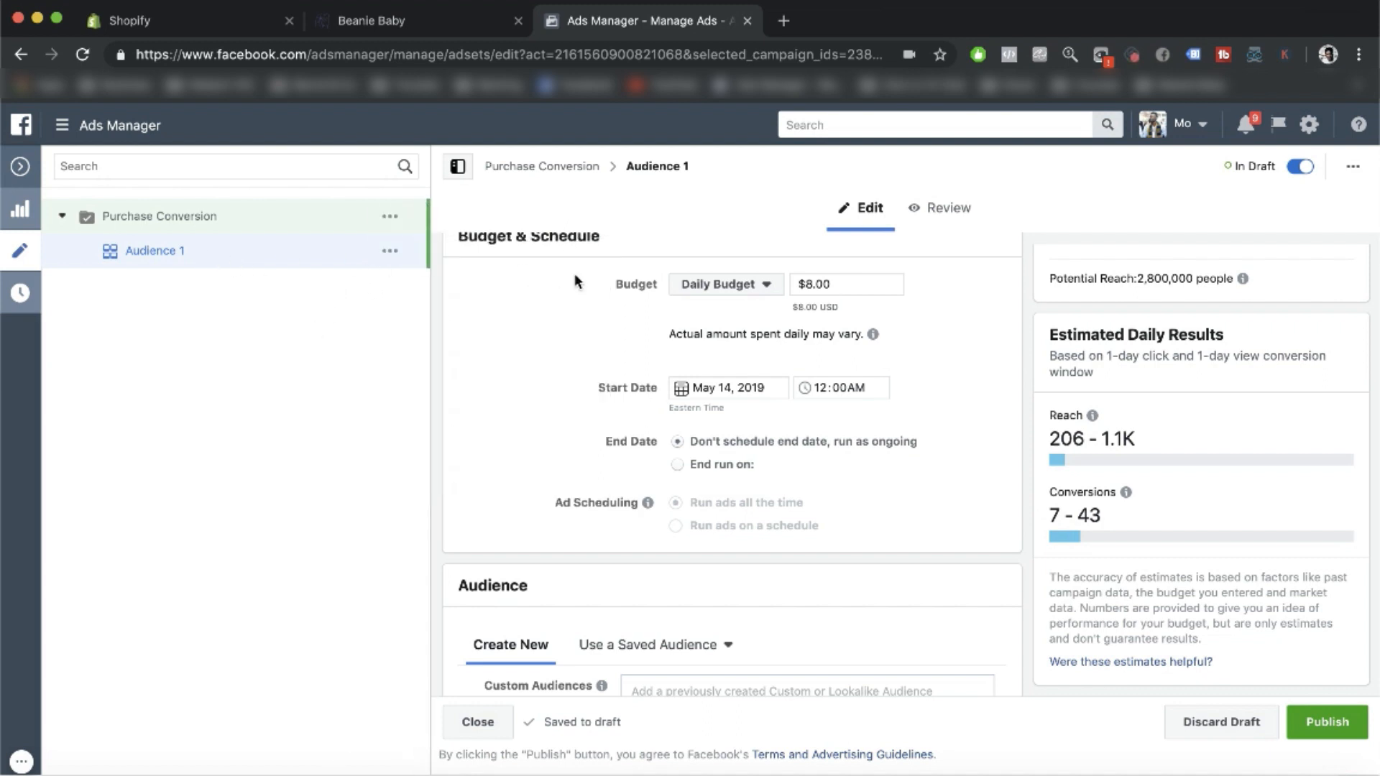
click(389, 254)
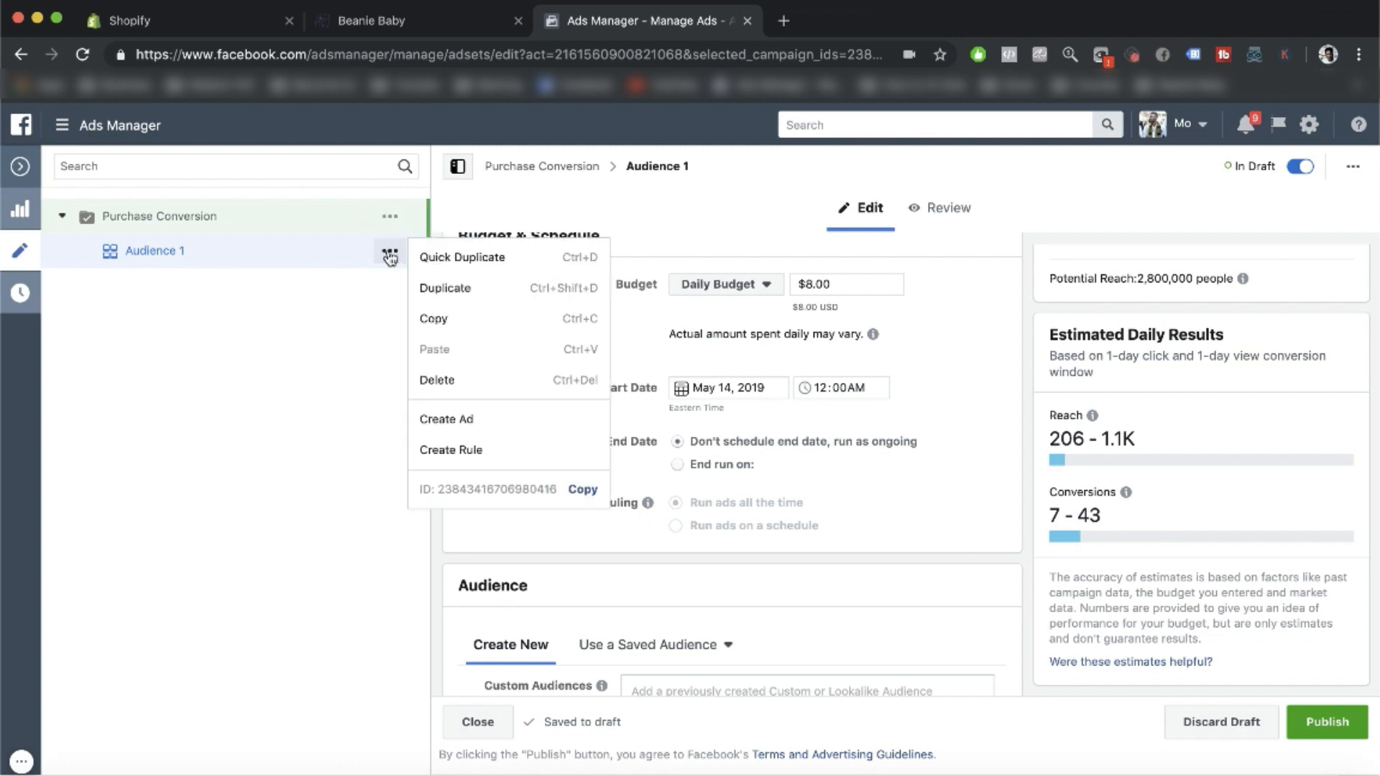
click(486, 419)
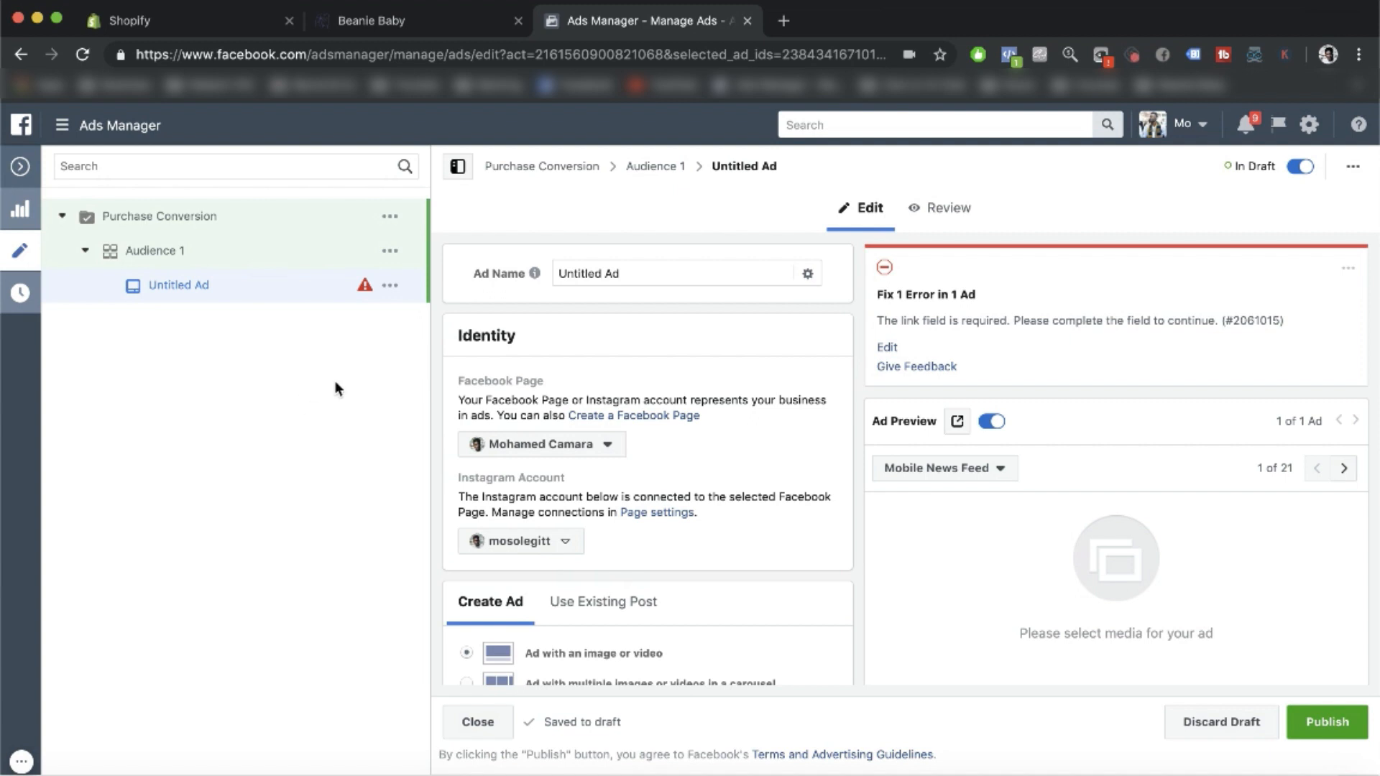
Step: Name the new ad "Beanie baby Video"
scroll(689, 355, down, 2)
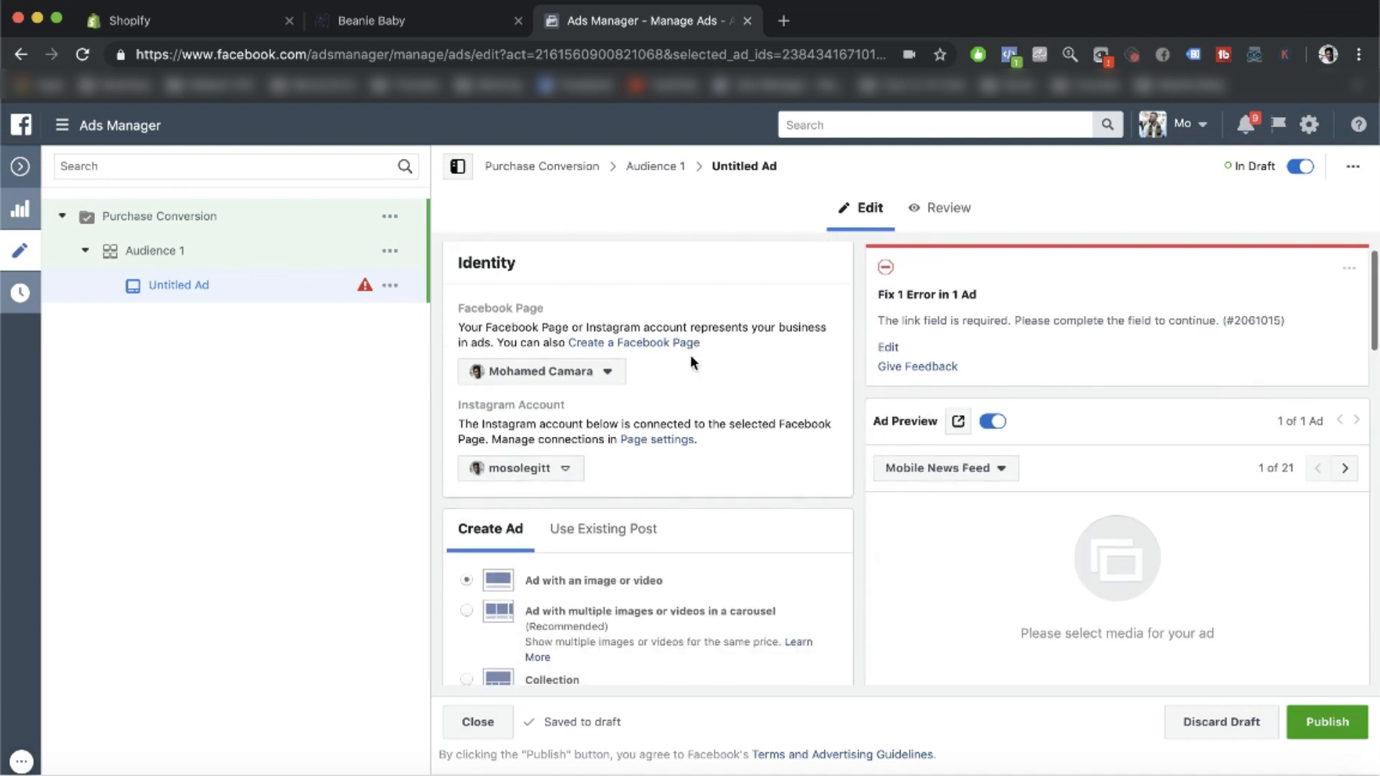
scroll(690, 355, up, 2)
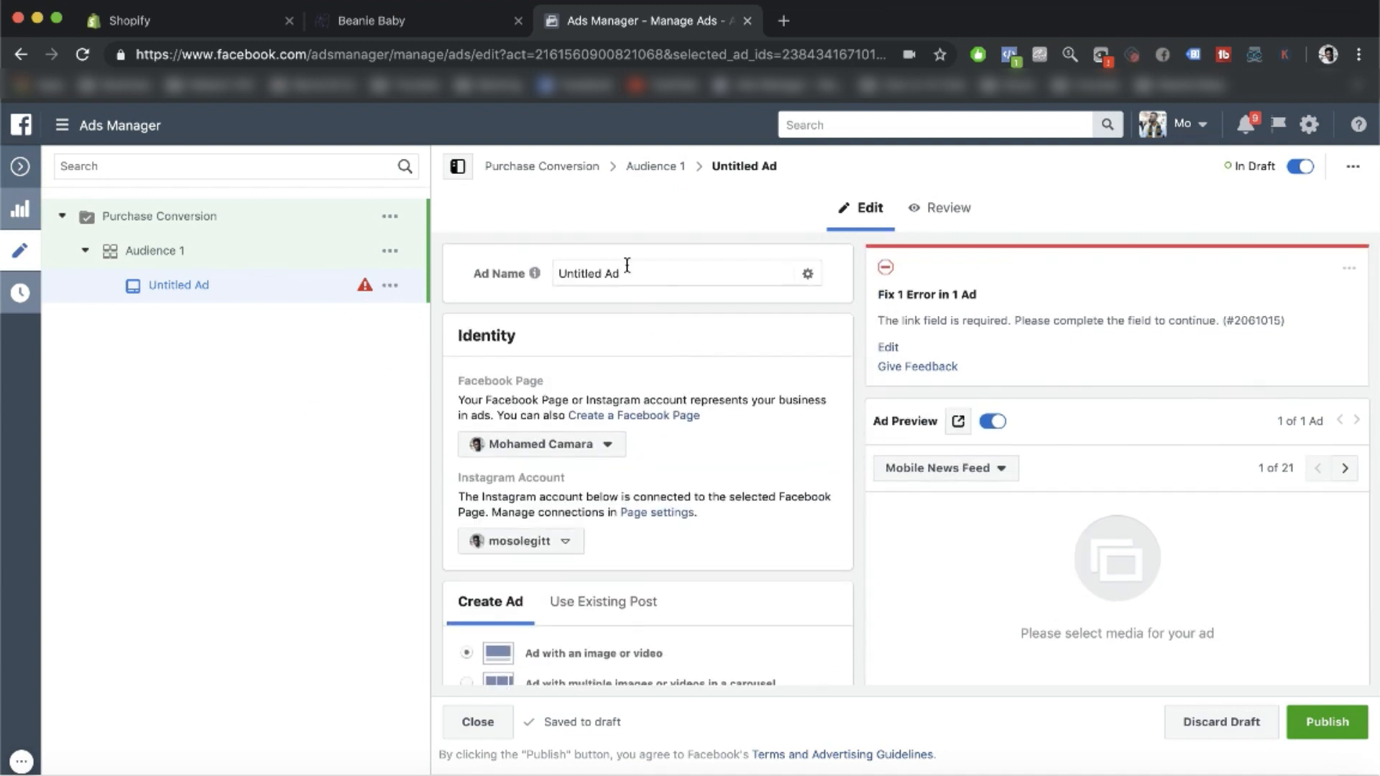
triple_click(638, 277)
mouse_move(533, 271)
click(586, 276)
click(680, 390)
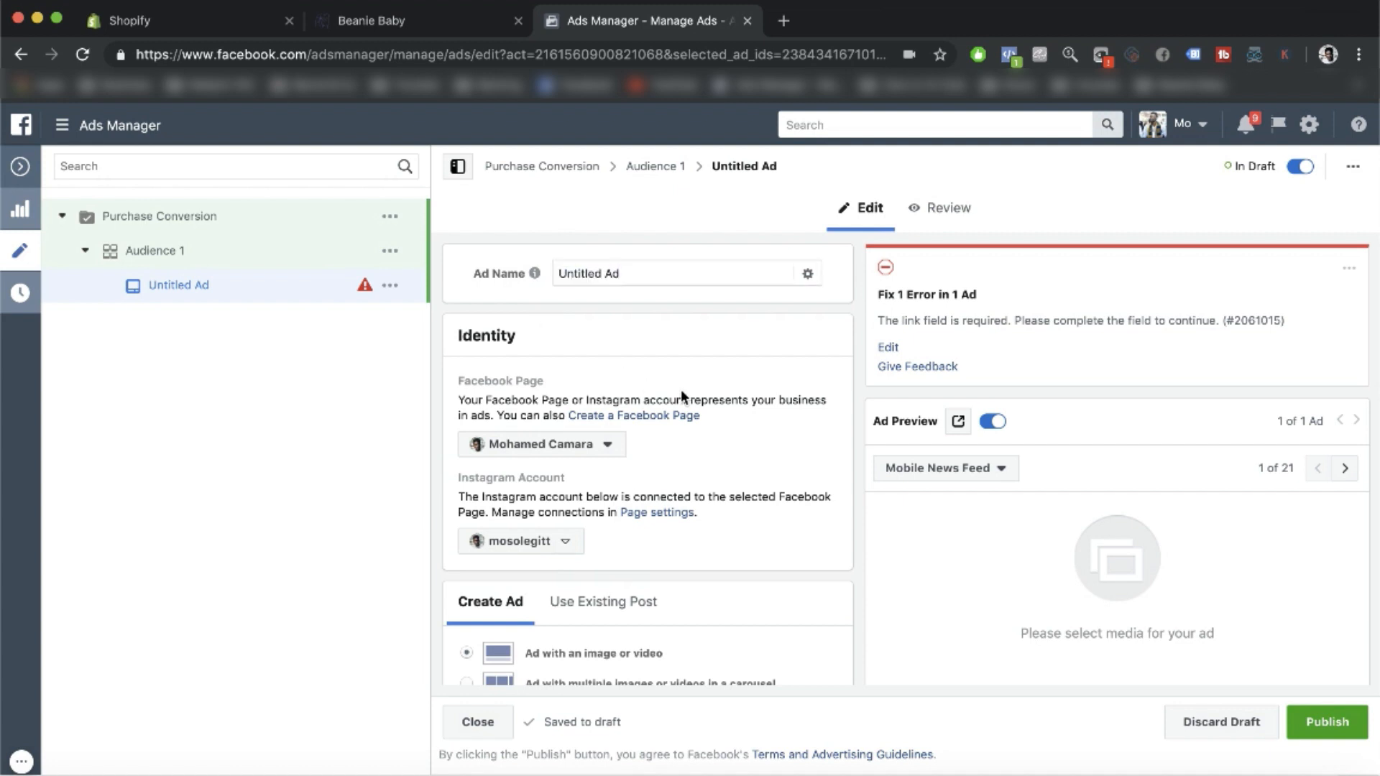
click(627, 266)
click(615, 310)
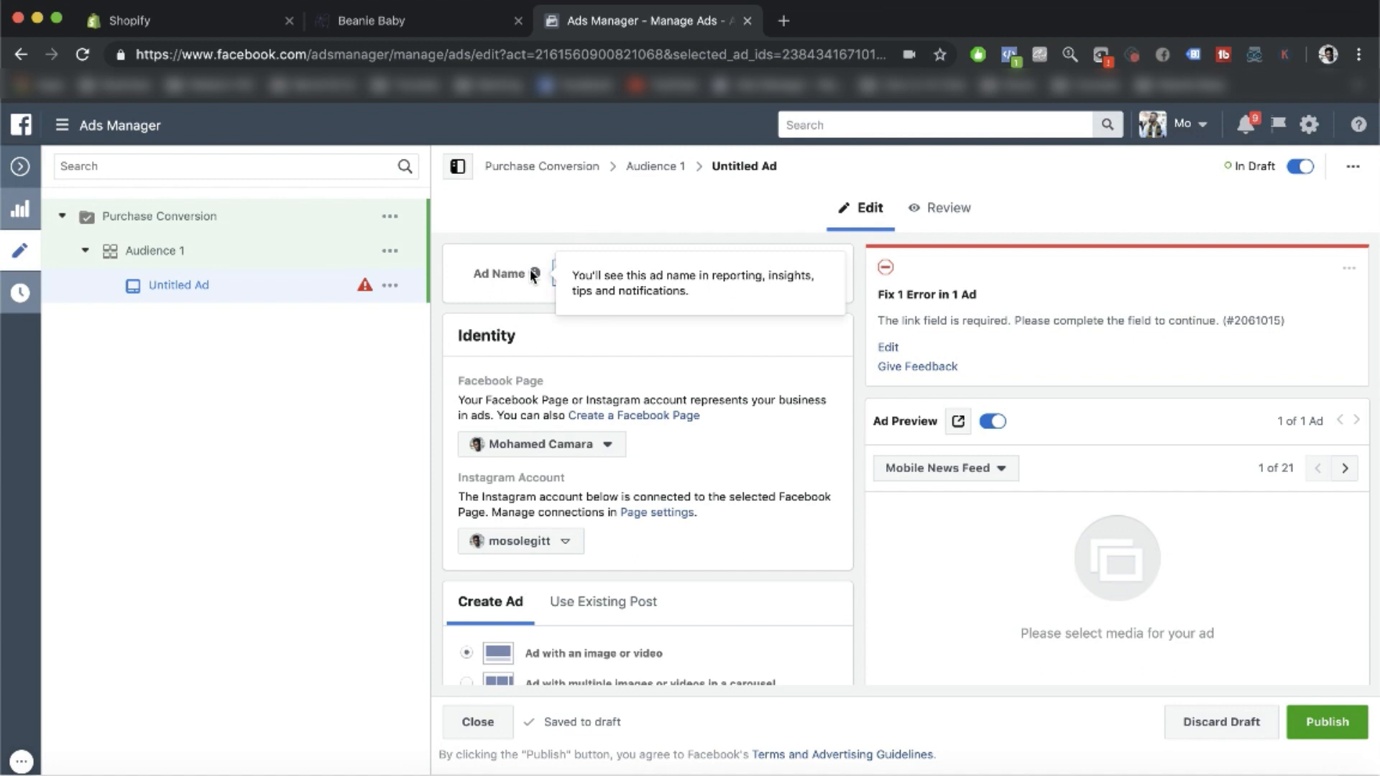
click(558, 338)
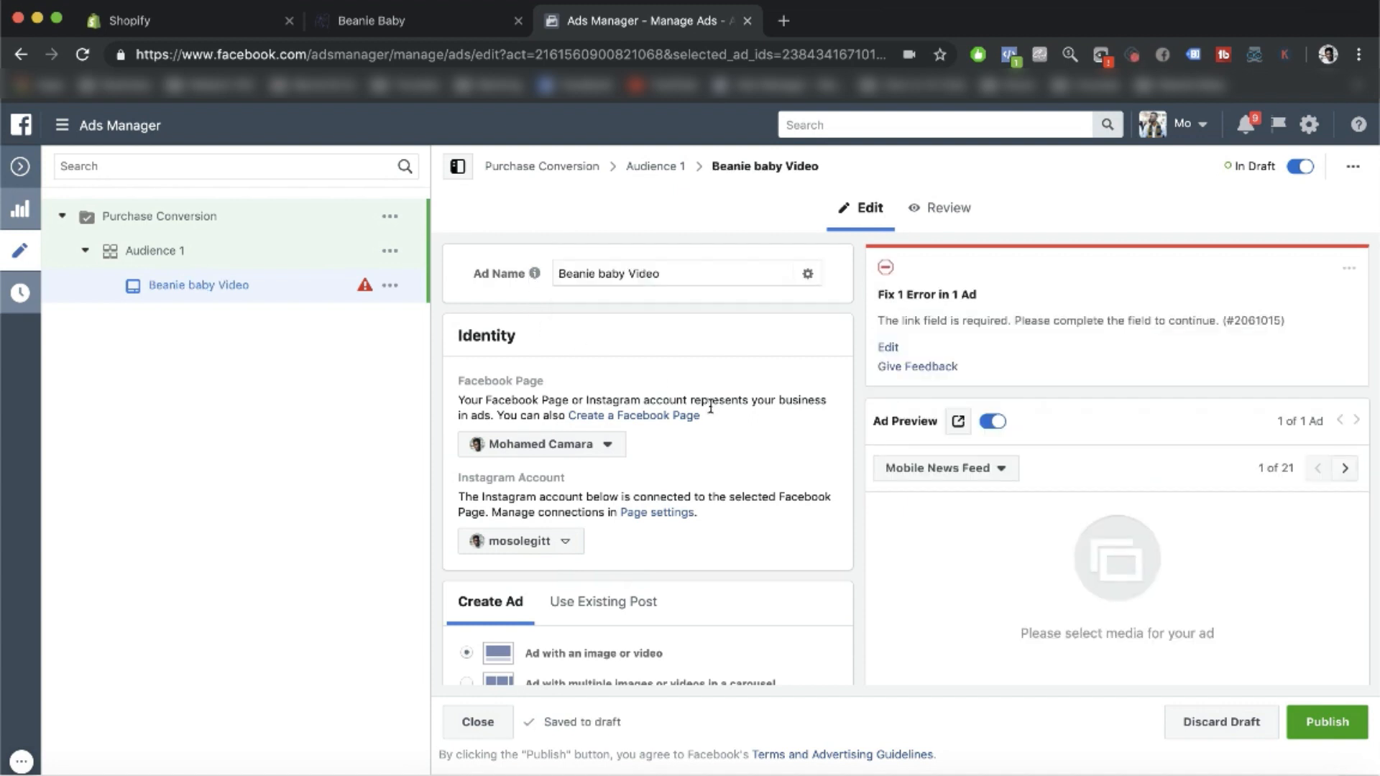
Step: Duplicate the Beanie baby Video ad within Audience 1 and rename the copy "Beanie baby picture"
click(391, 286)
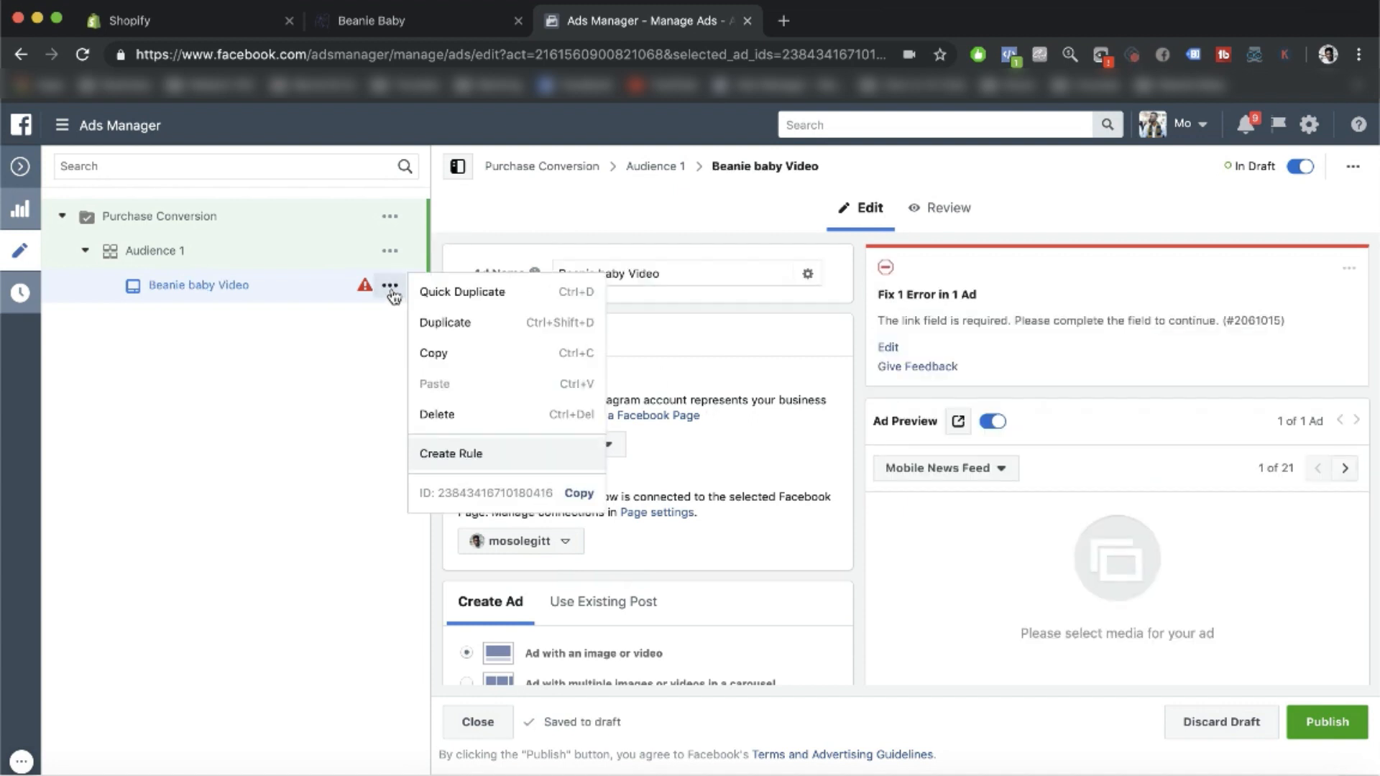
click(458, 307)
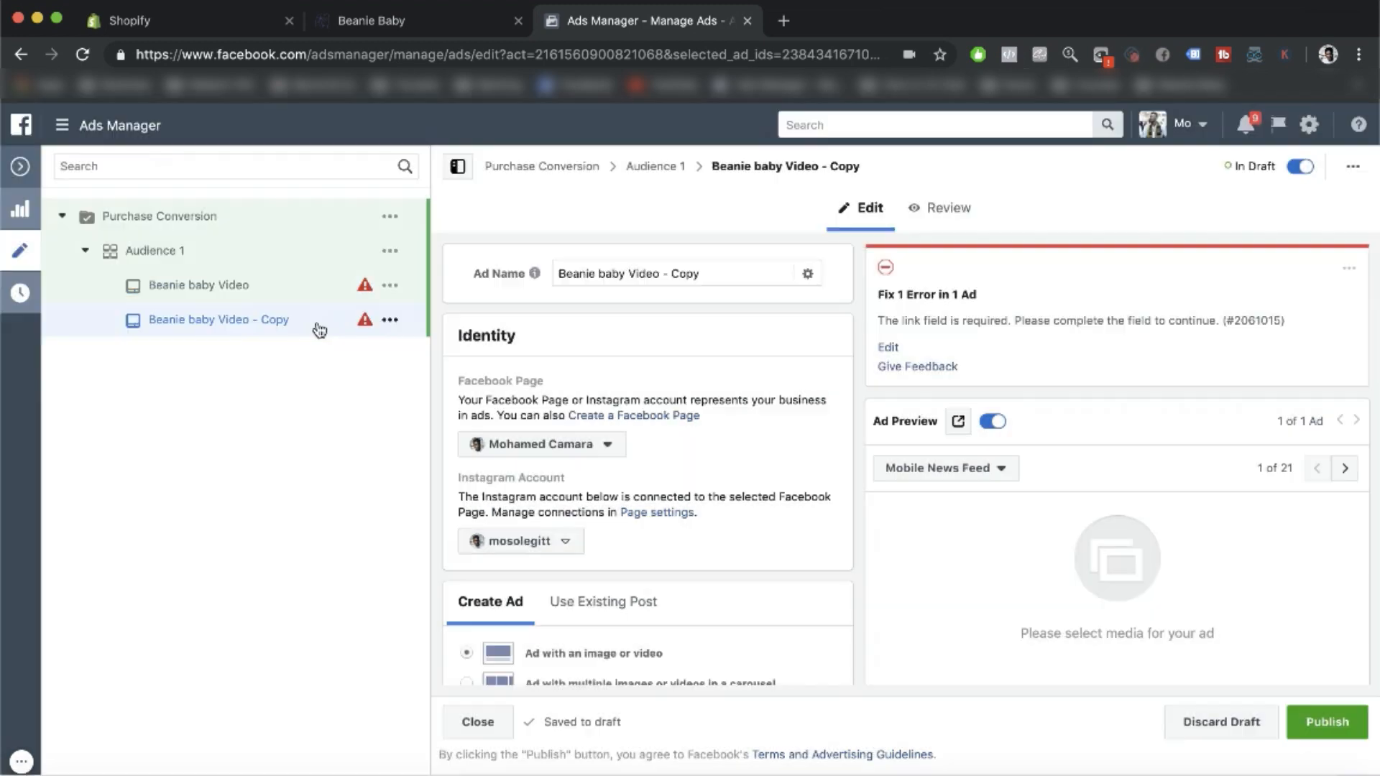
drag(703, 274, 540, 269)
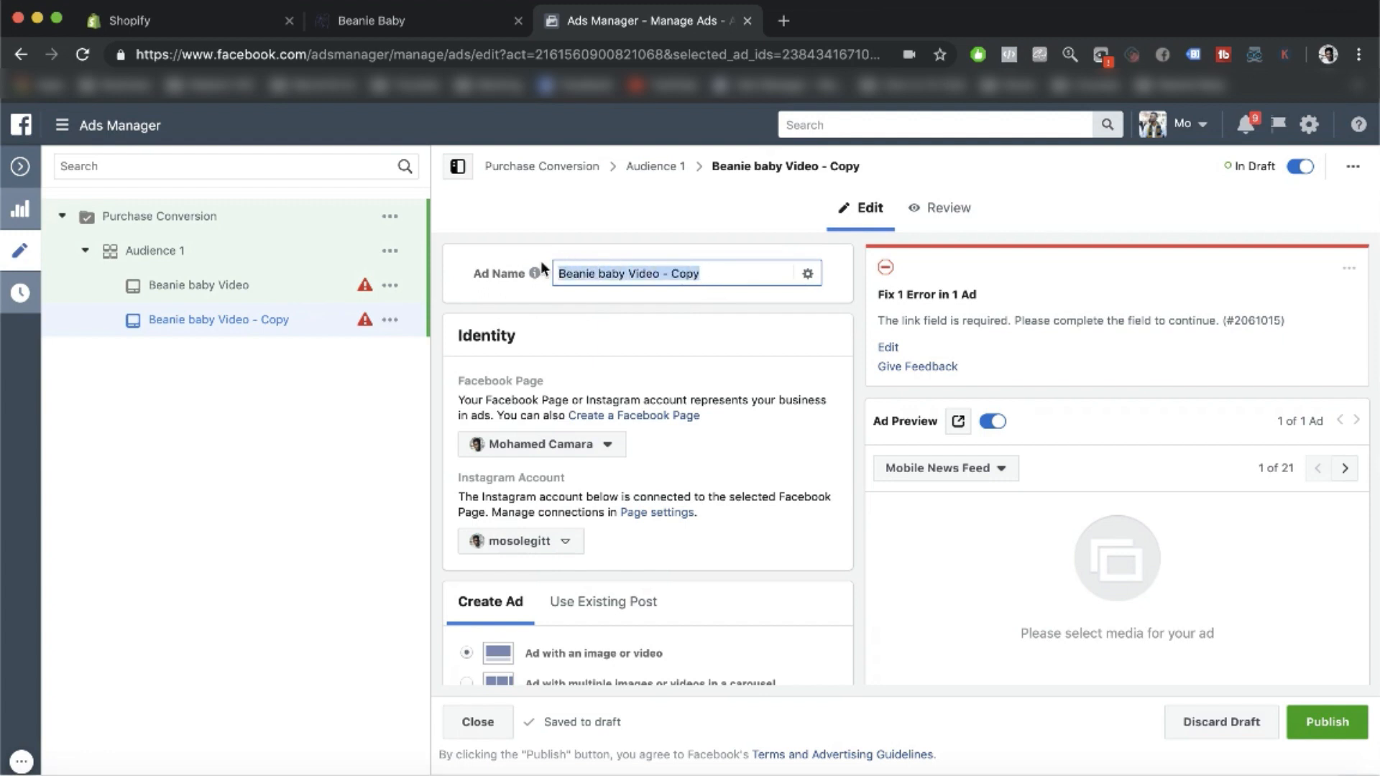
click(643, 279)
drag(627, 274, 771, 272)
text(p)
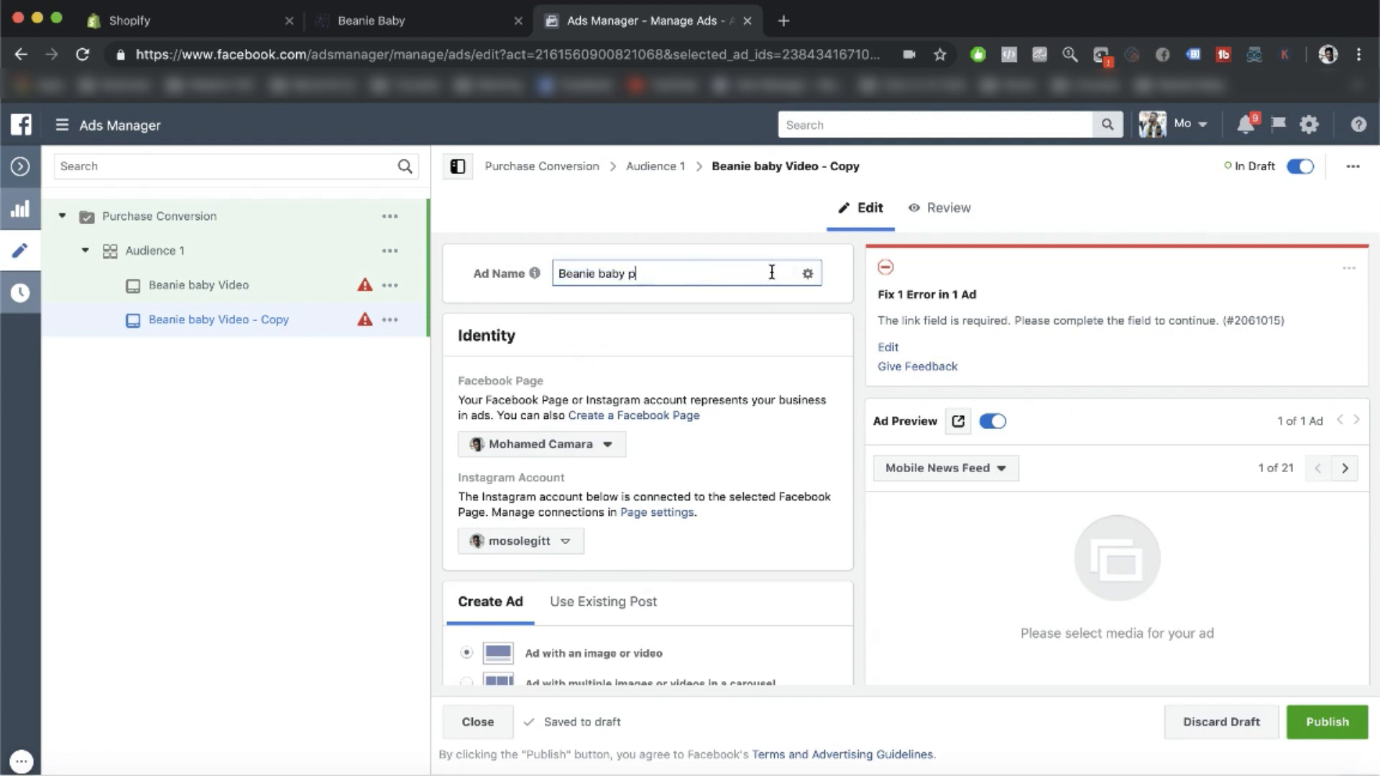
text(icture)
click(699, 369)
Step: Switch to the video player, play "beanie baby video ad final.mp4" at reduced volume, and close the video
key(ctrl+Up)
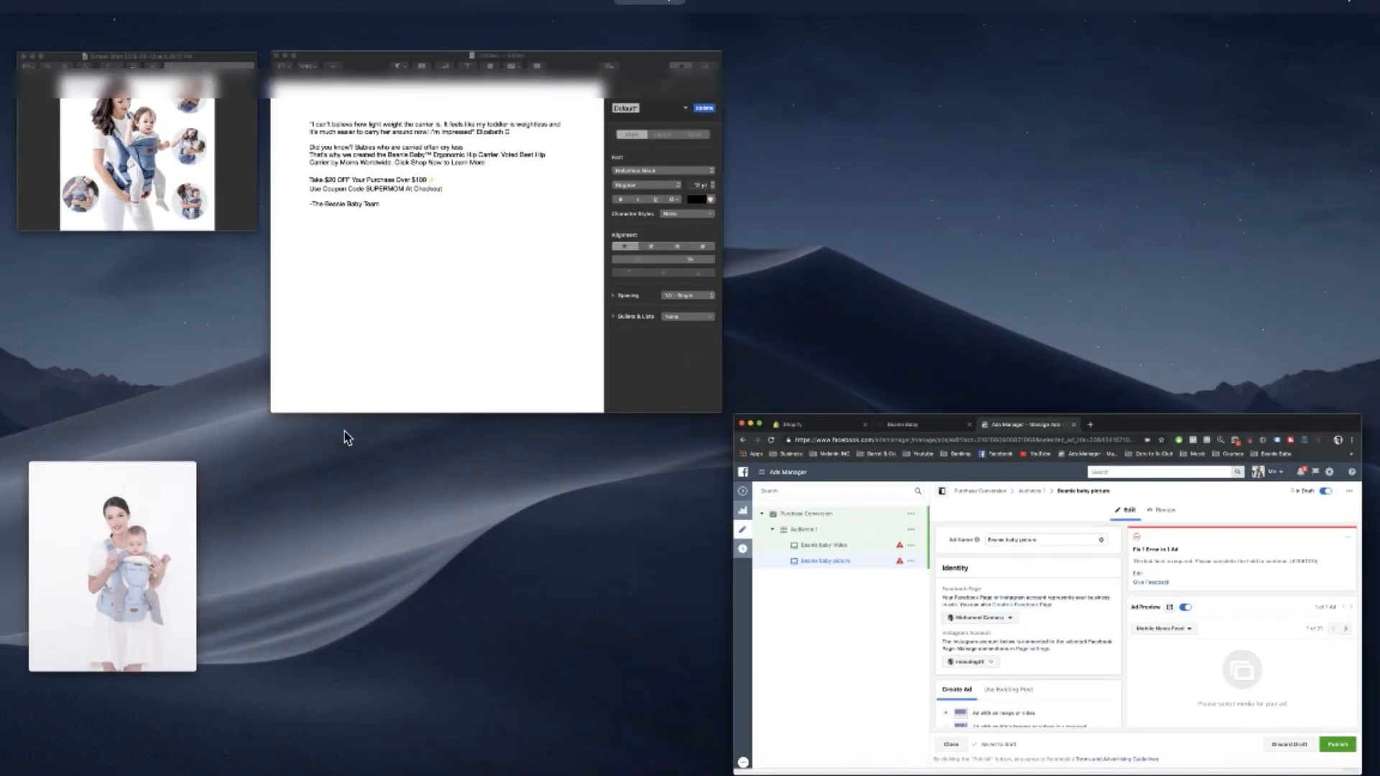
click(153, 540)
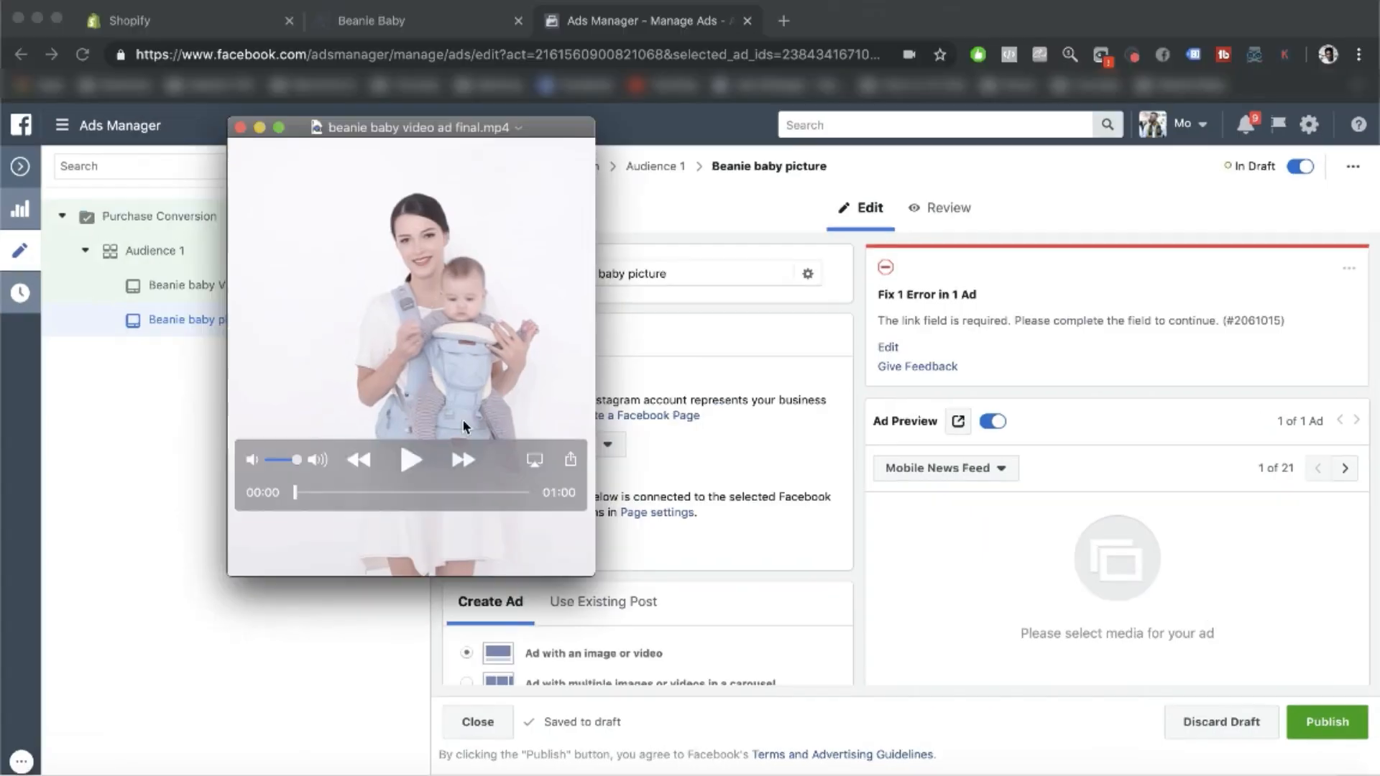
click(413, 460)
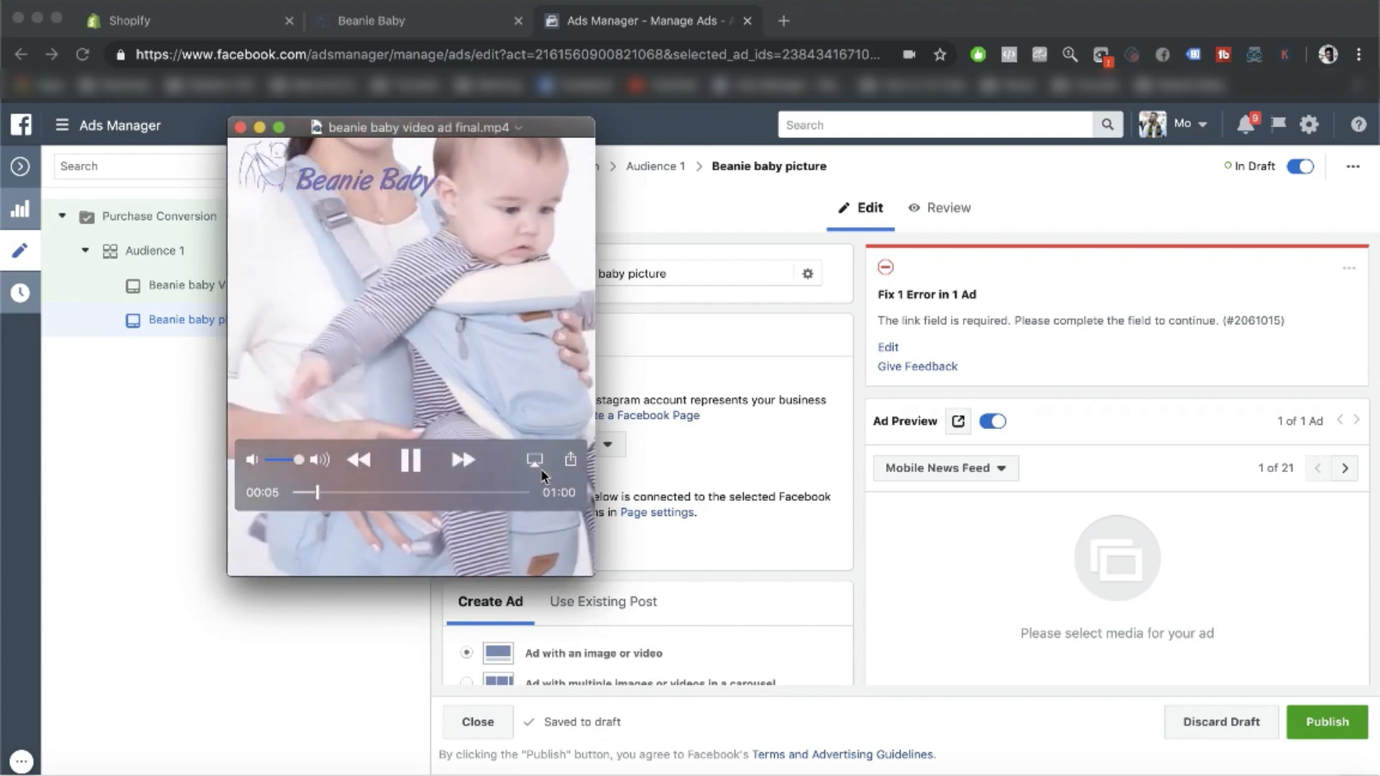
drag(291, 460, 278, 458)
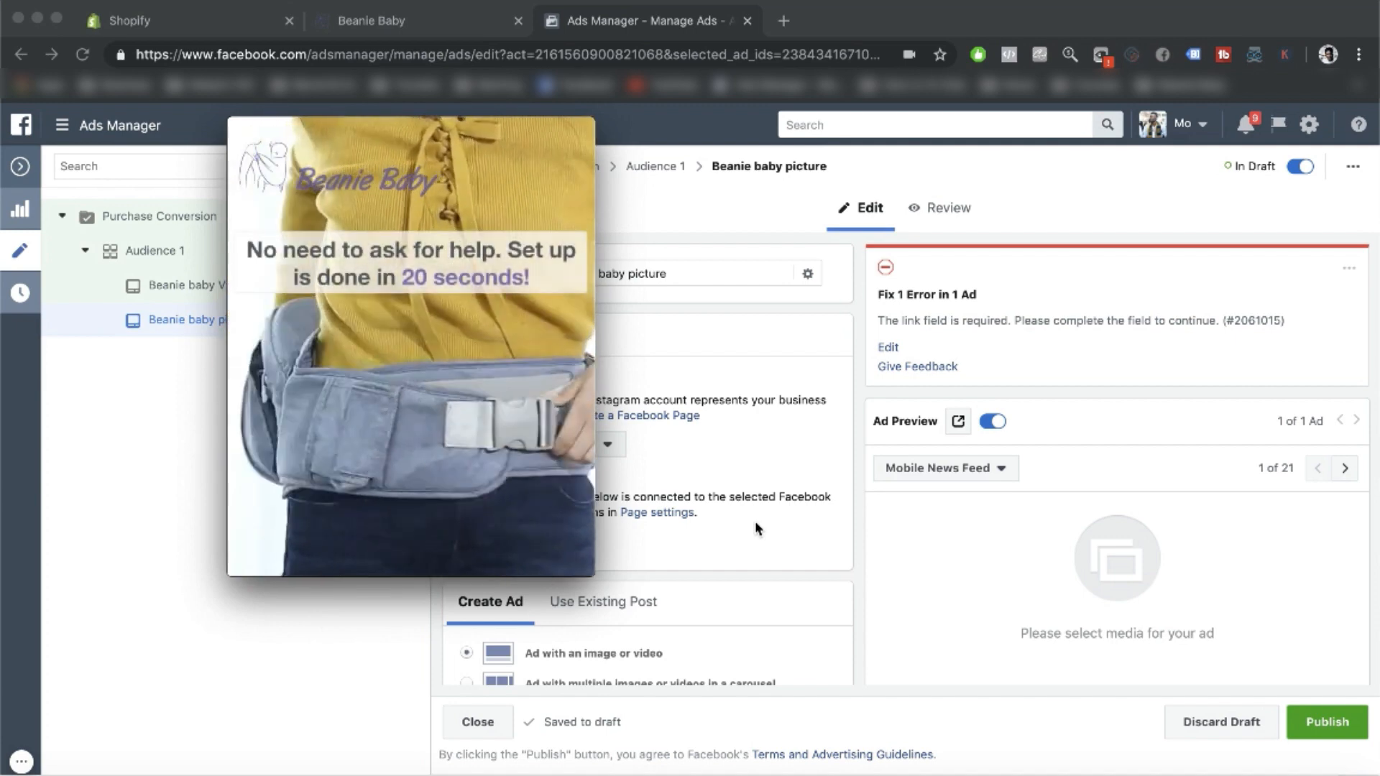
mouse_move(244, 129)
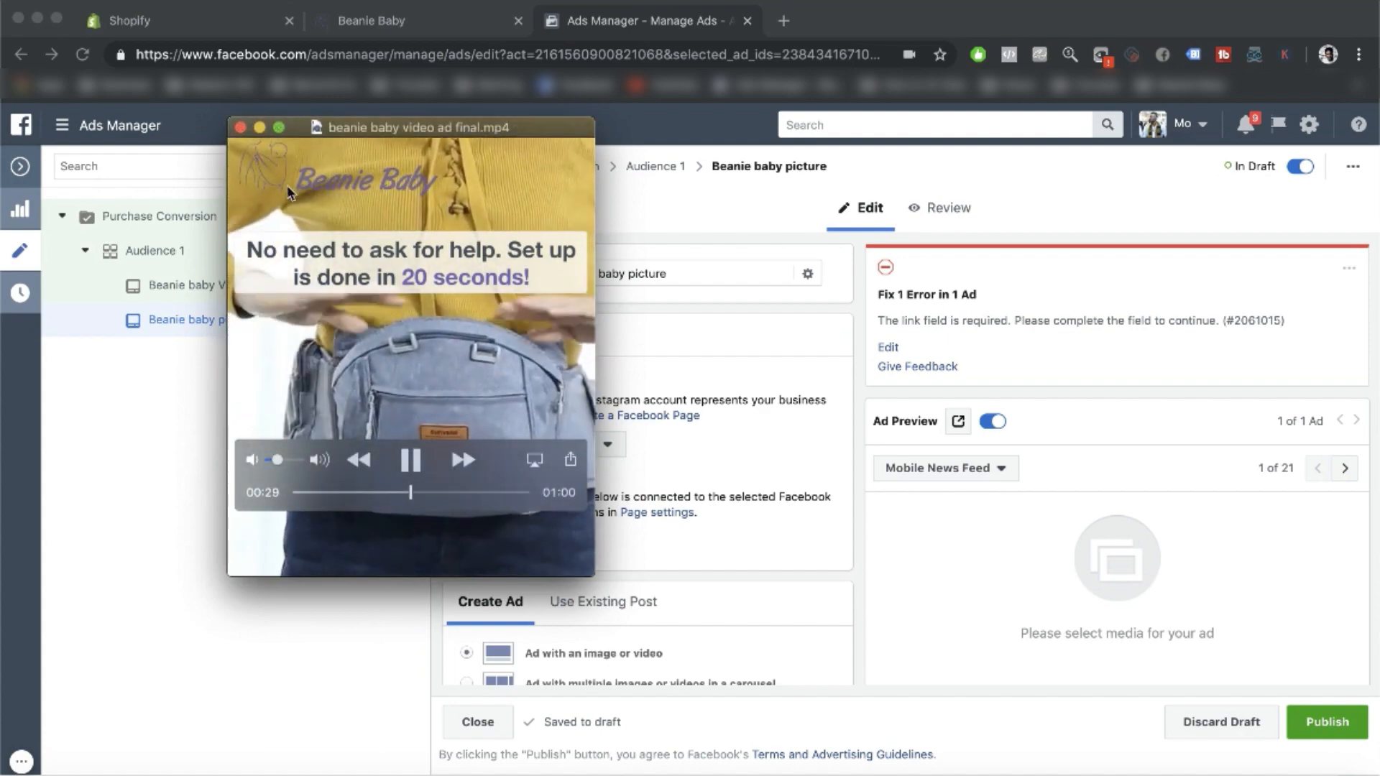
click(240, 128)
Step: Switch to the baby carrier ad screenshot in the image viewer, view it full screen, and return to Ads Manager
key(ctrl+Up)
click(214, 275)
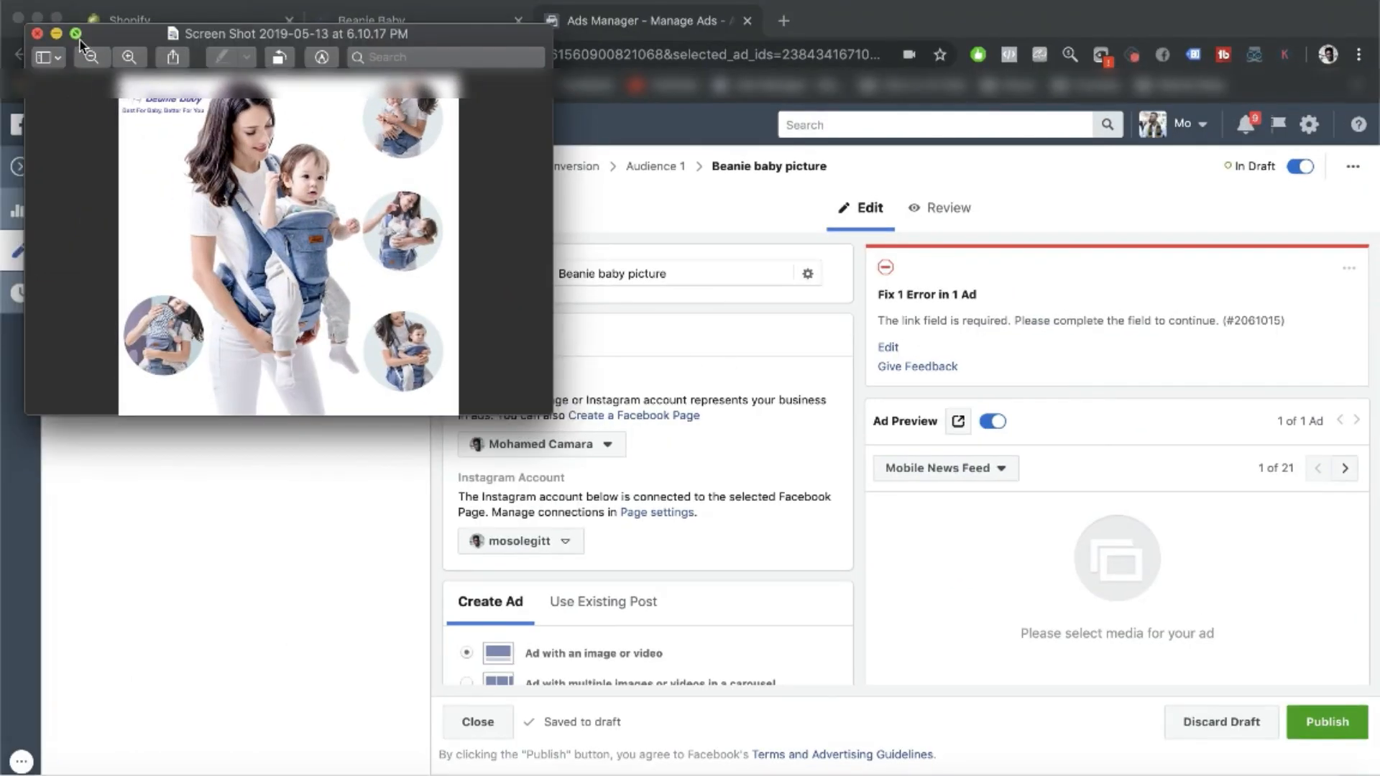
click(76, 34)
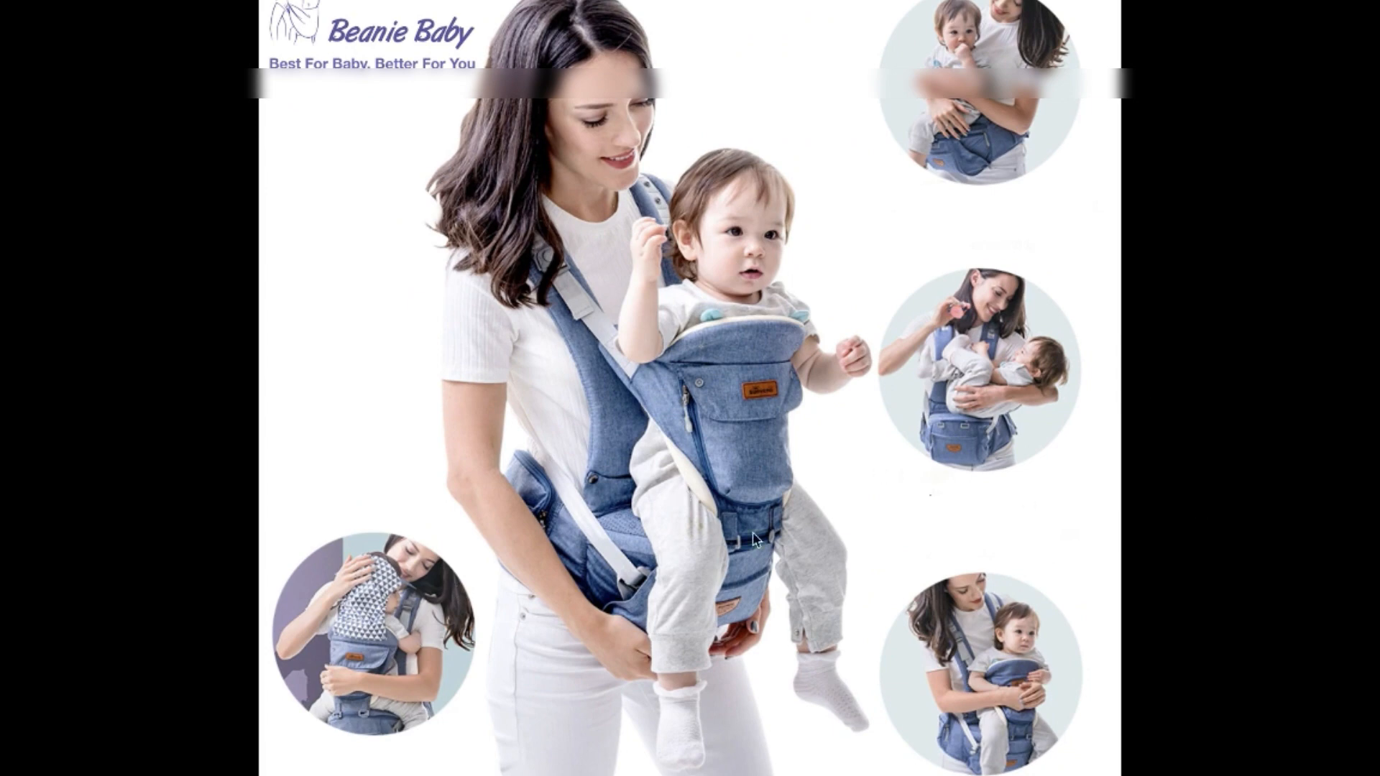
key(Escape)
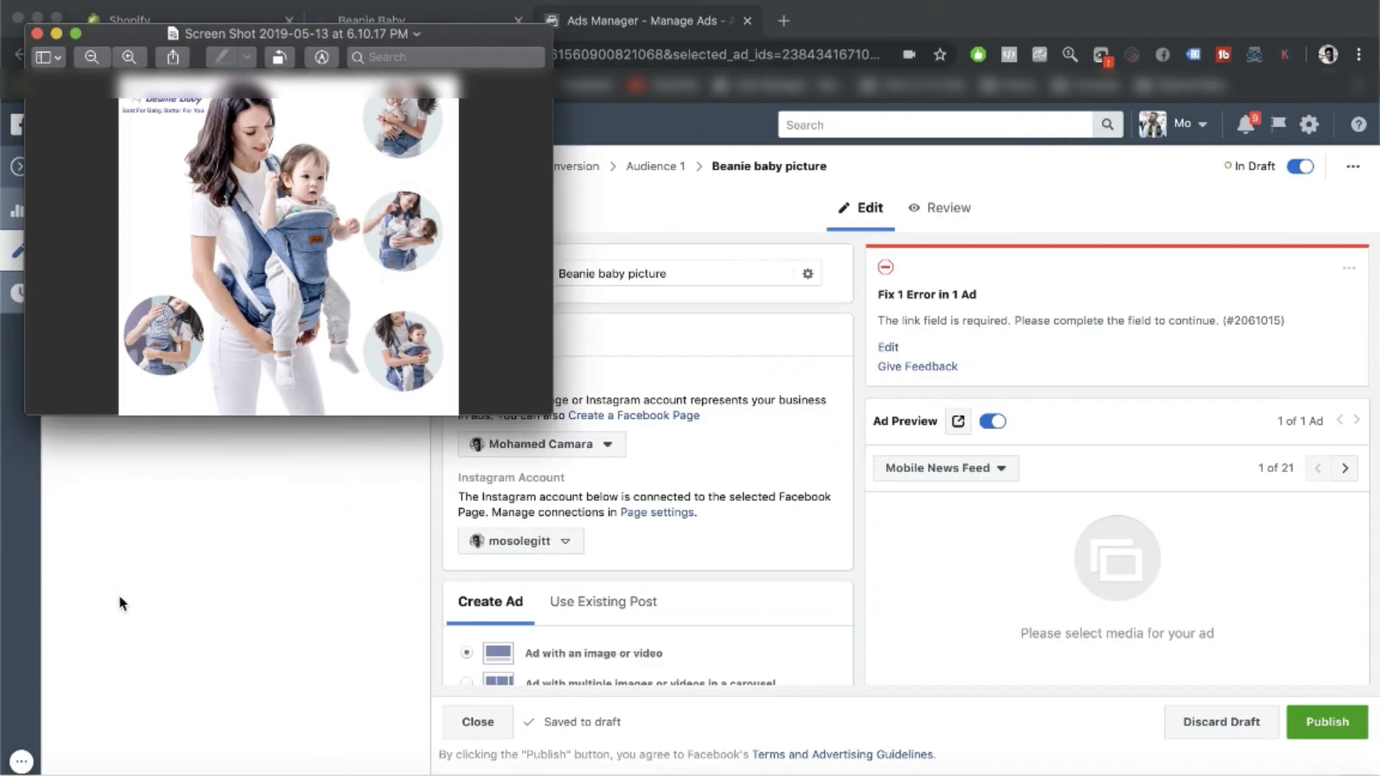
click(119, 596)
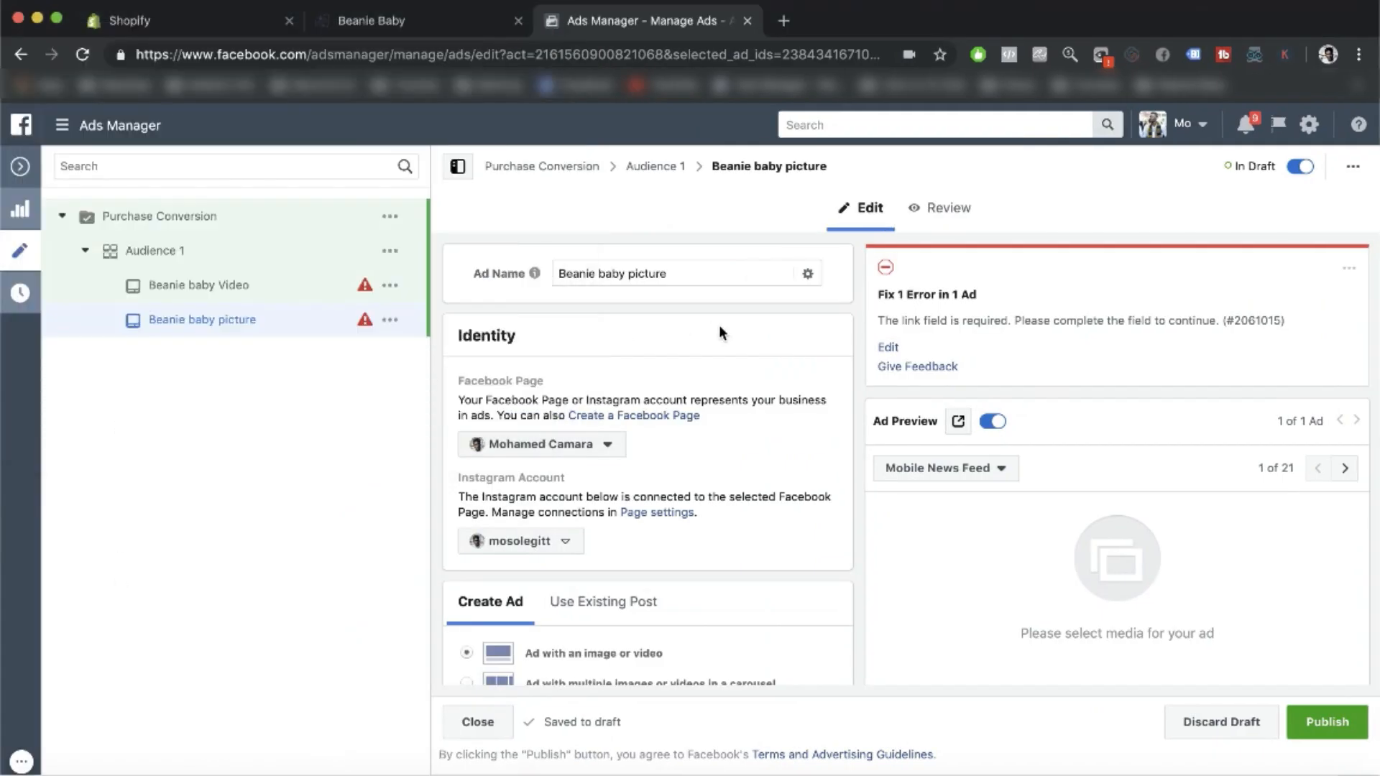
Step: Select the Beanie baby Video ad and set its Facebook Page to Beanie Baby
click(216, 295)
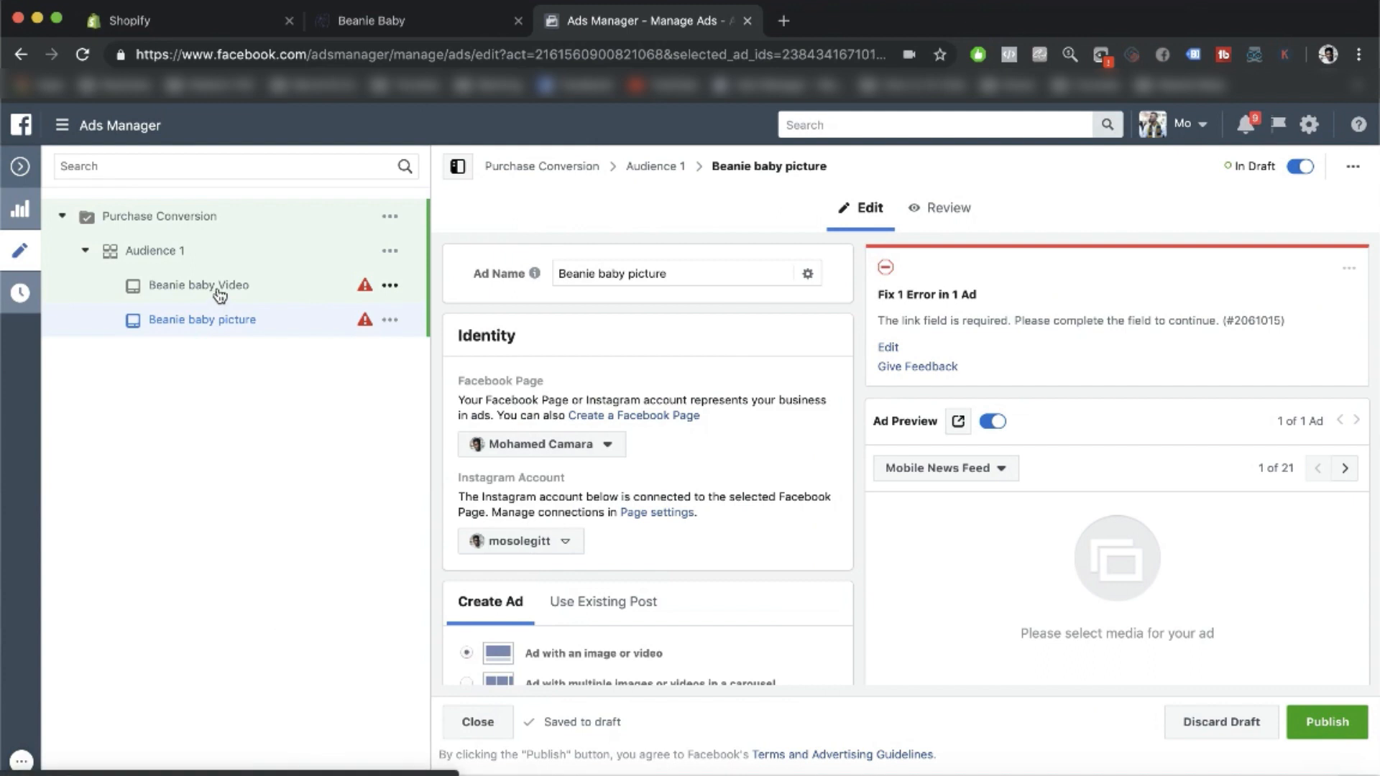
scroll(713, 424, down, 5)
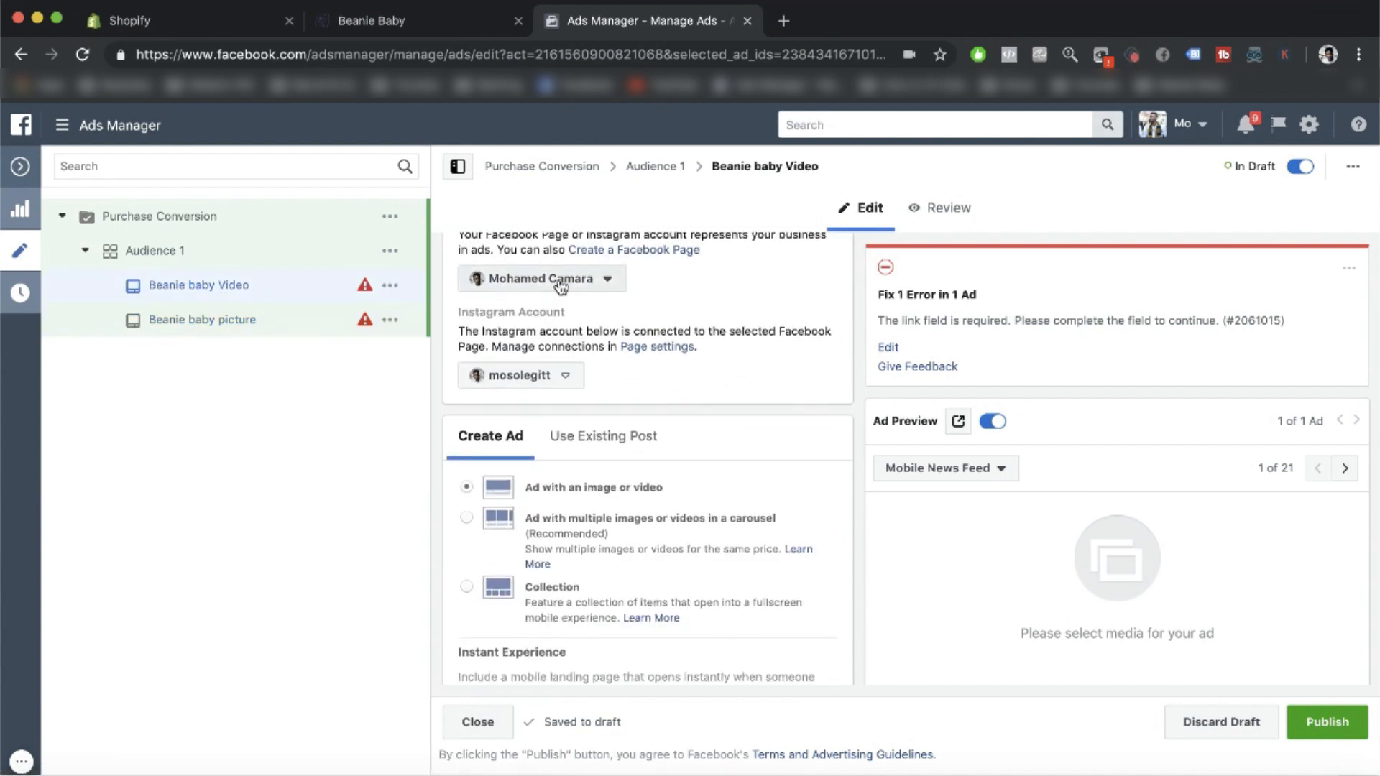
click(560, 288)
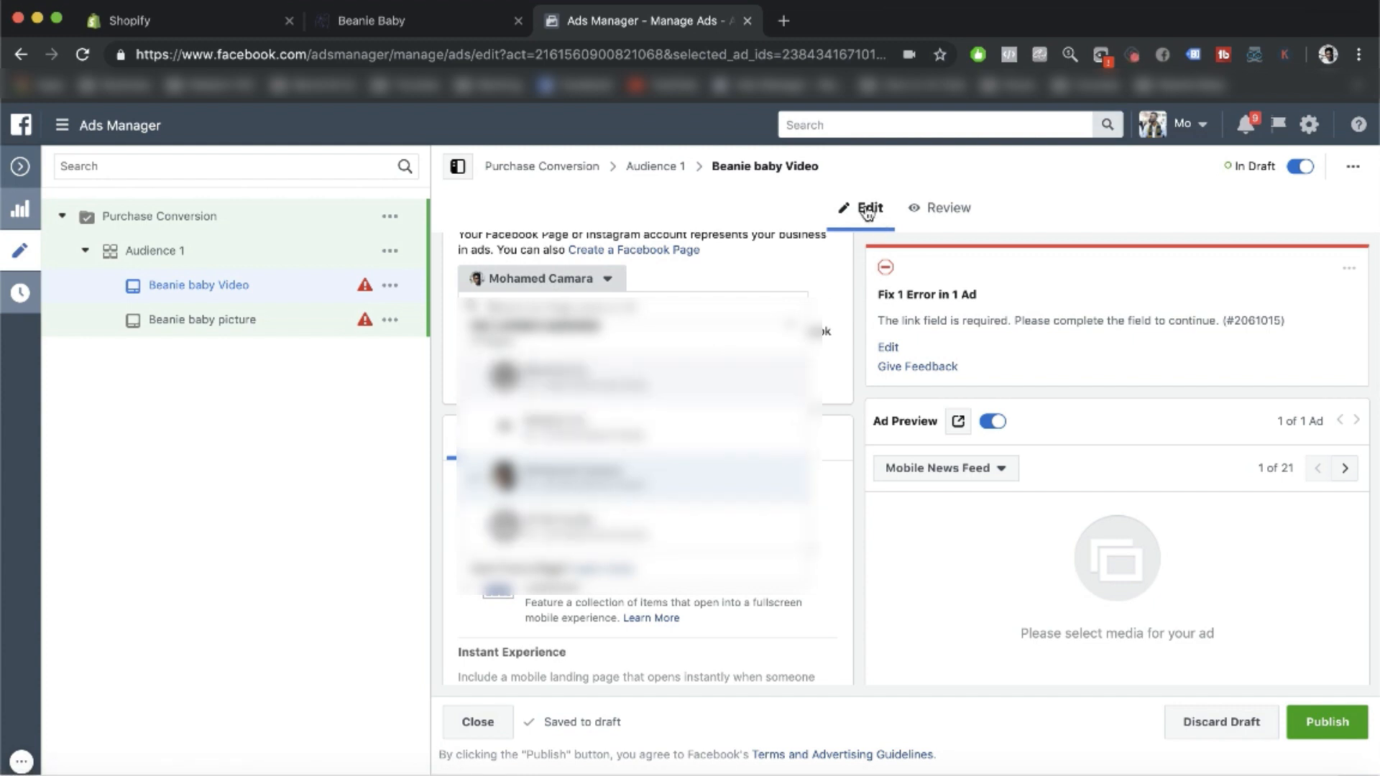
click(669, 273)
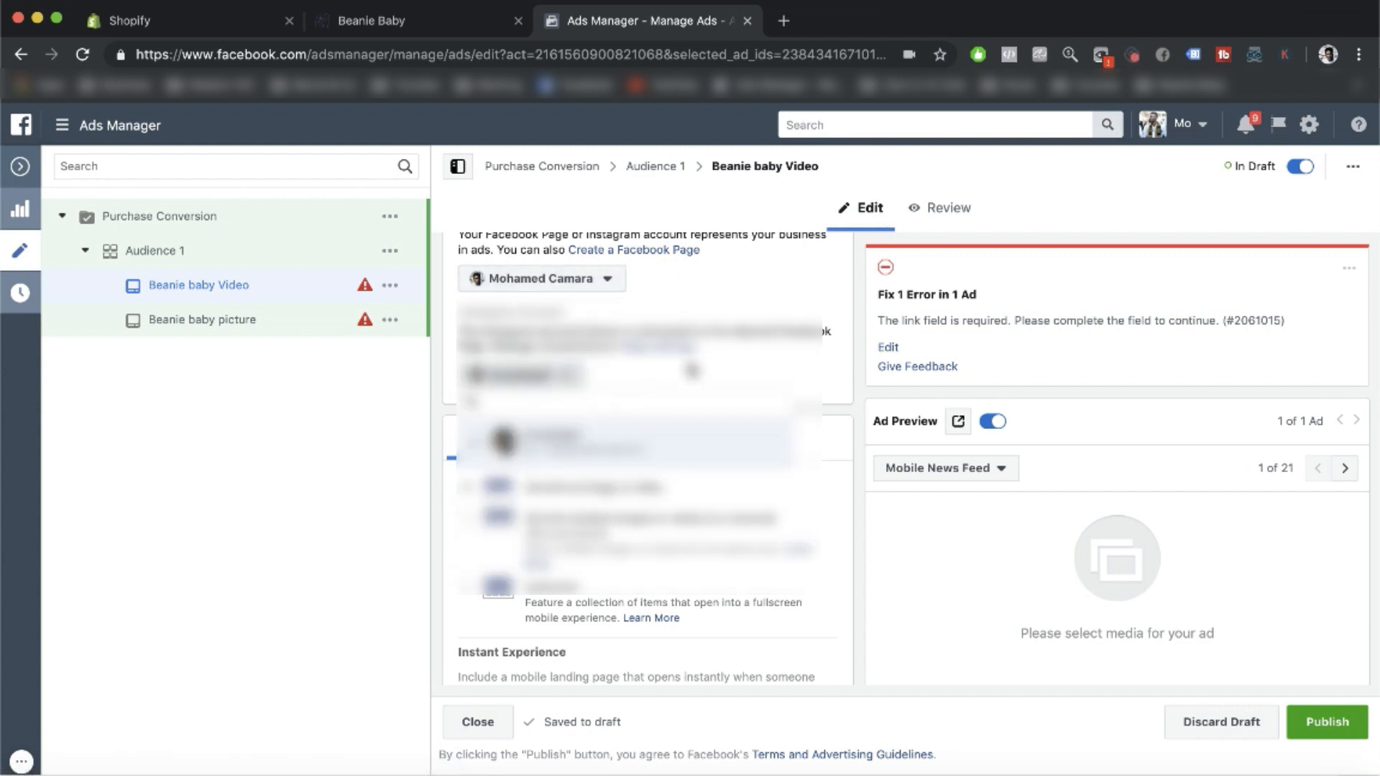
click(557, 289)
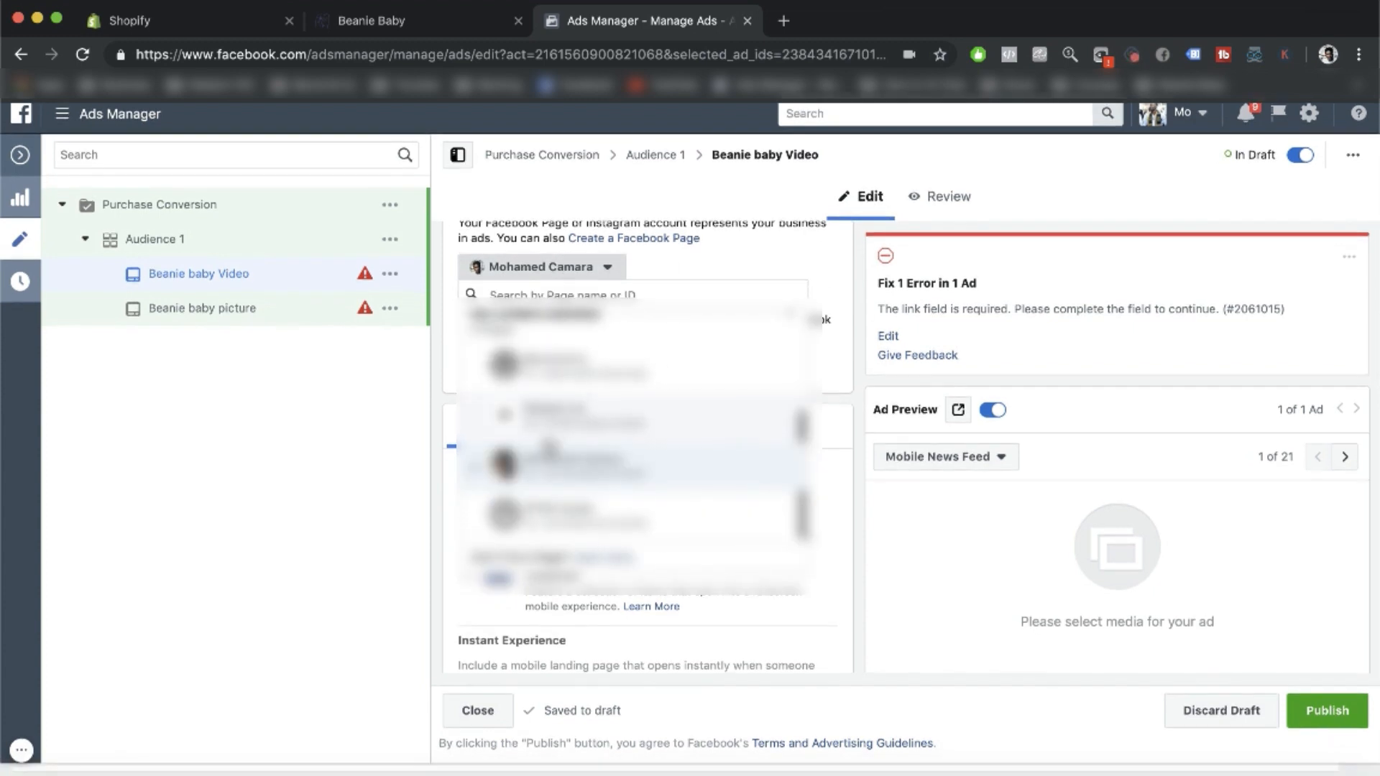
click(559, 358)
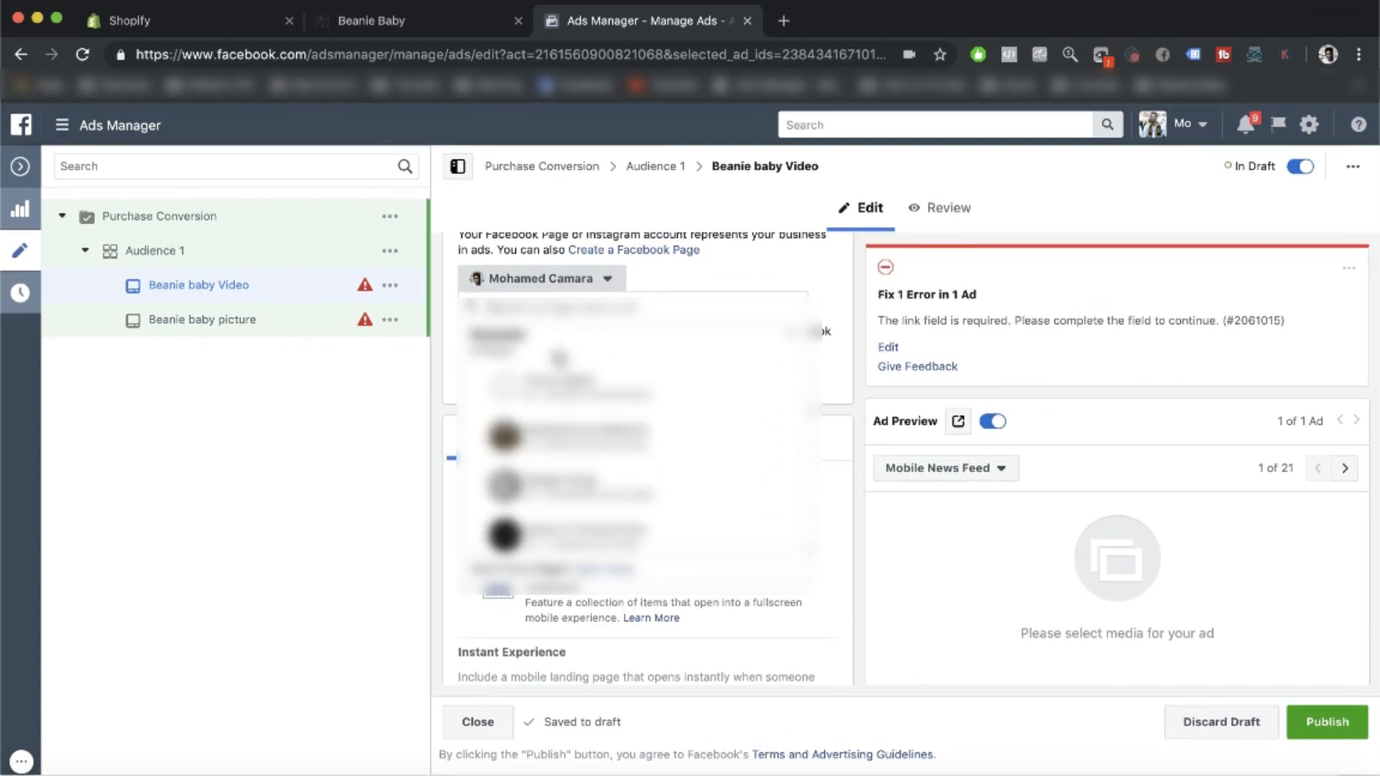
scroll(587, 472, down, 3)
scroll(587, 472, down, 5)
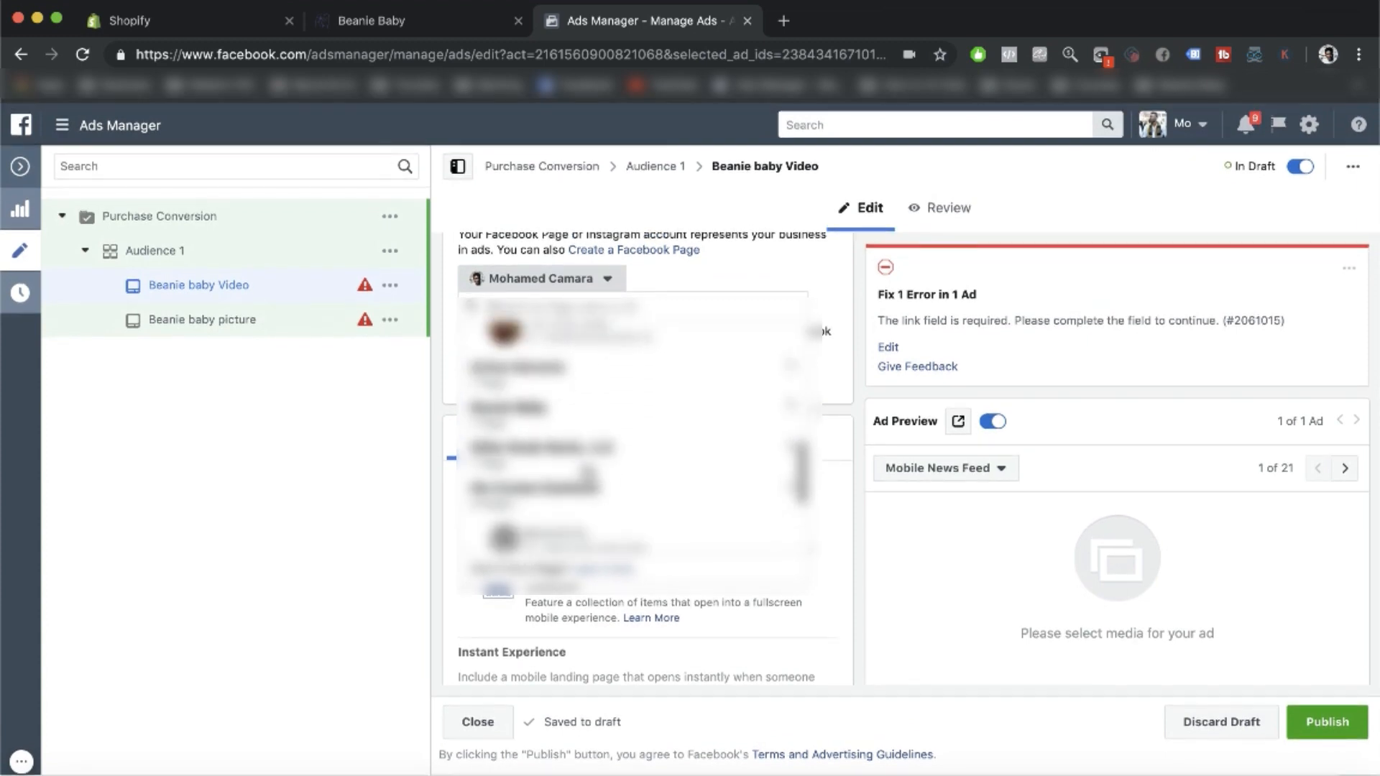
scroll(587, 472, down, 3)
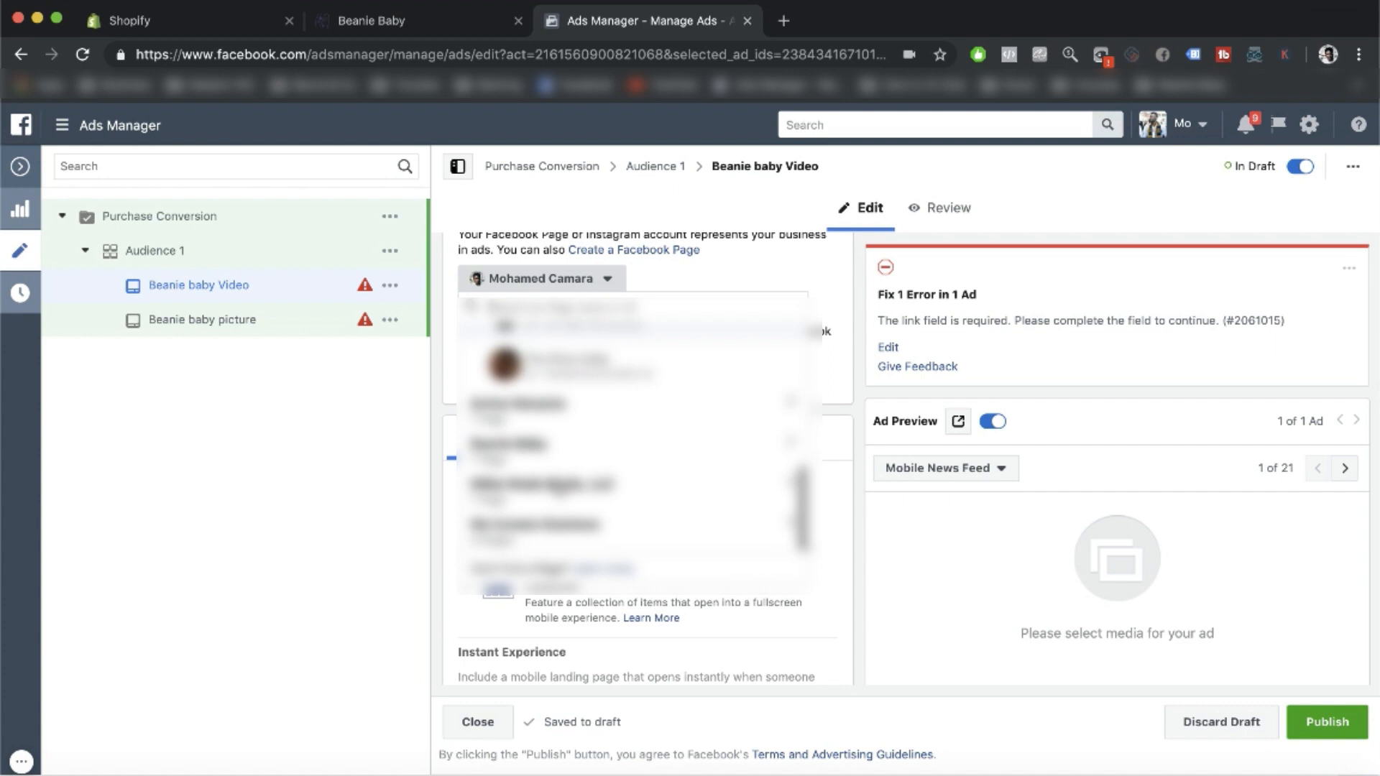
click(556, 417)
click(550, 467)
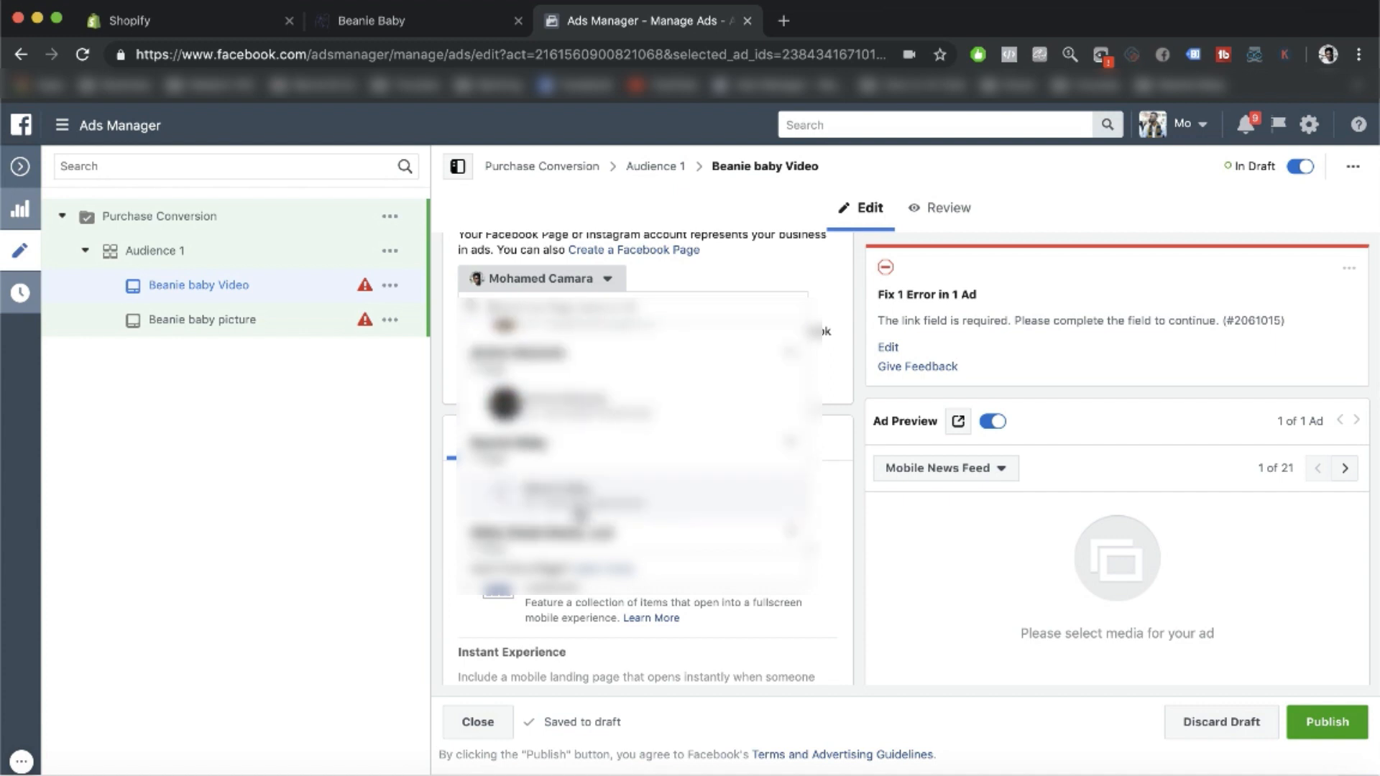
click(579, 512)
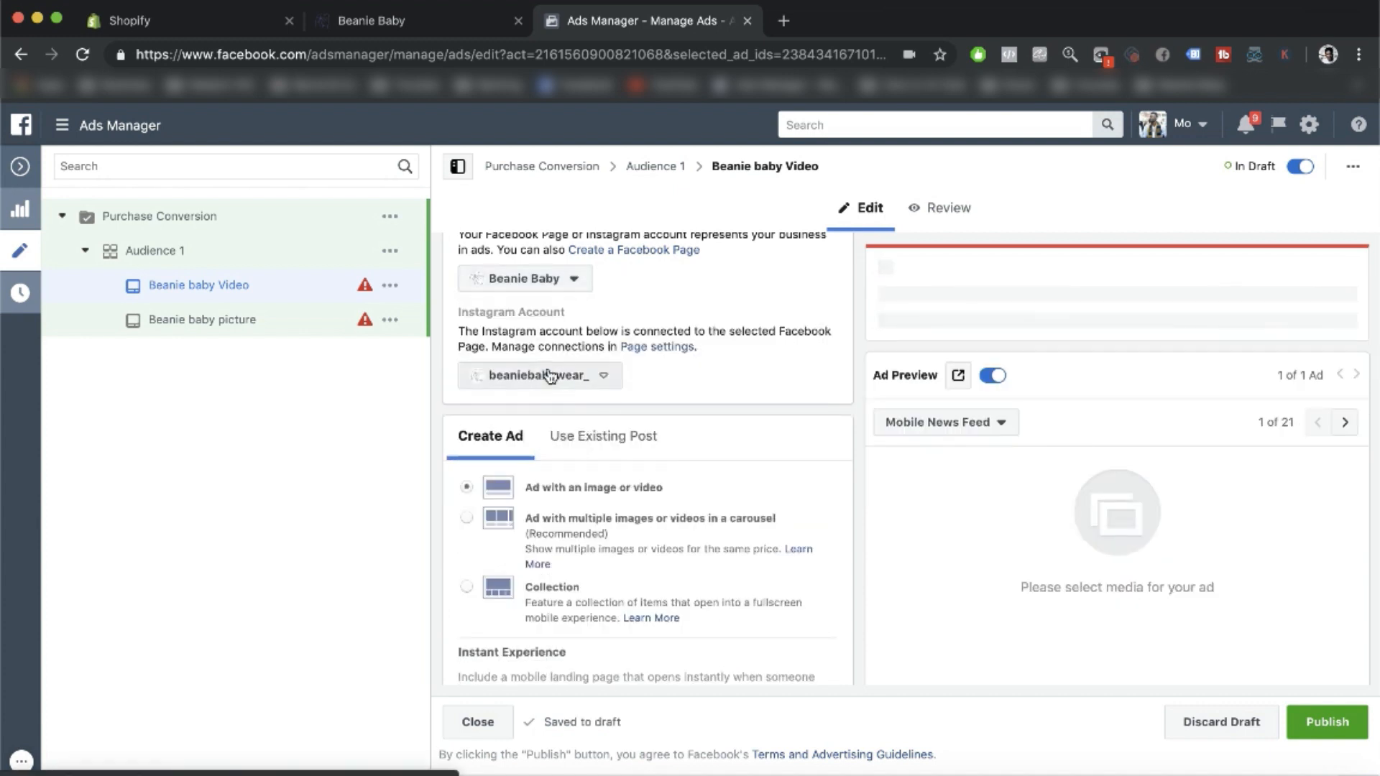
Step: Set the ad's media to Video / Slideshow and upload "beanie baby video ad final.mp4" from the Beanie Baby desktop folder
scroll(607, 403, down, 1)
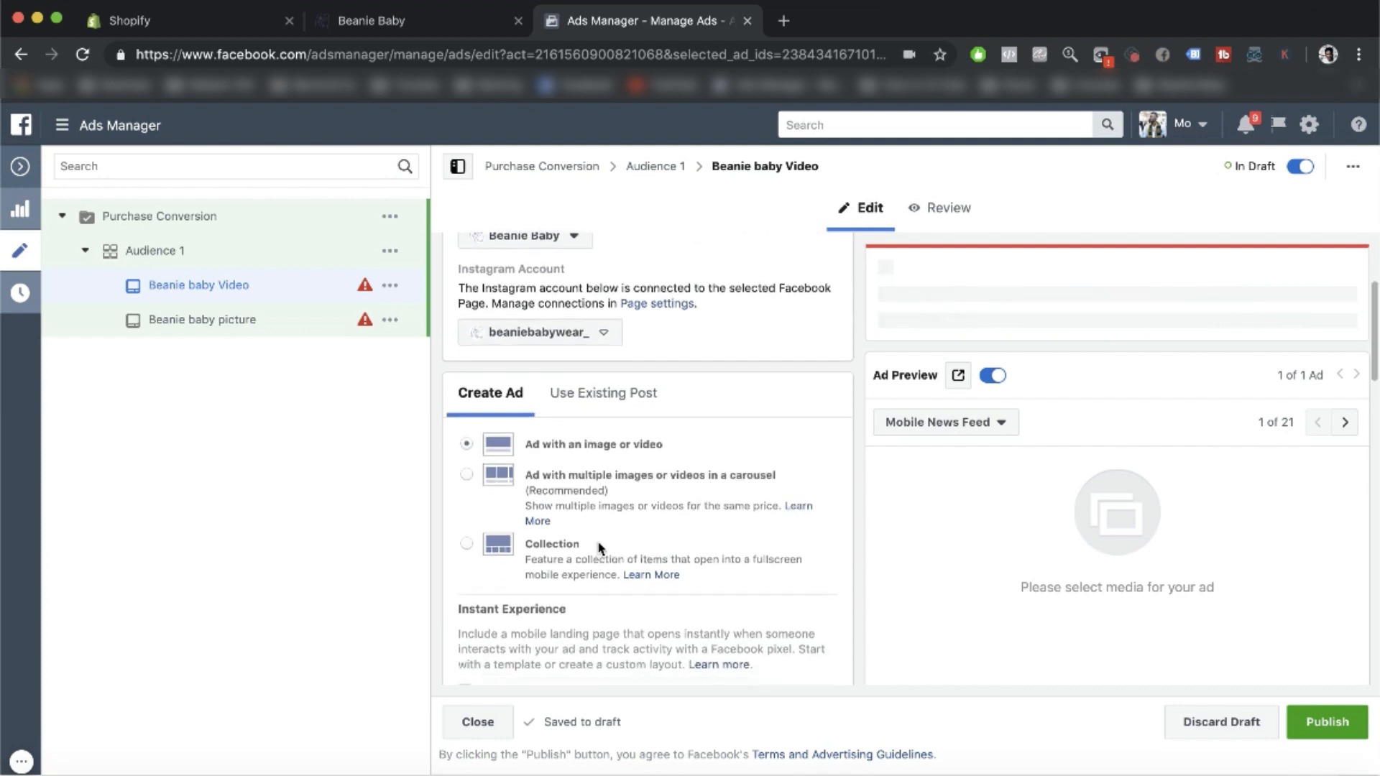
scroll(601, 548, down, 1)
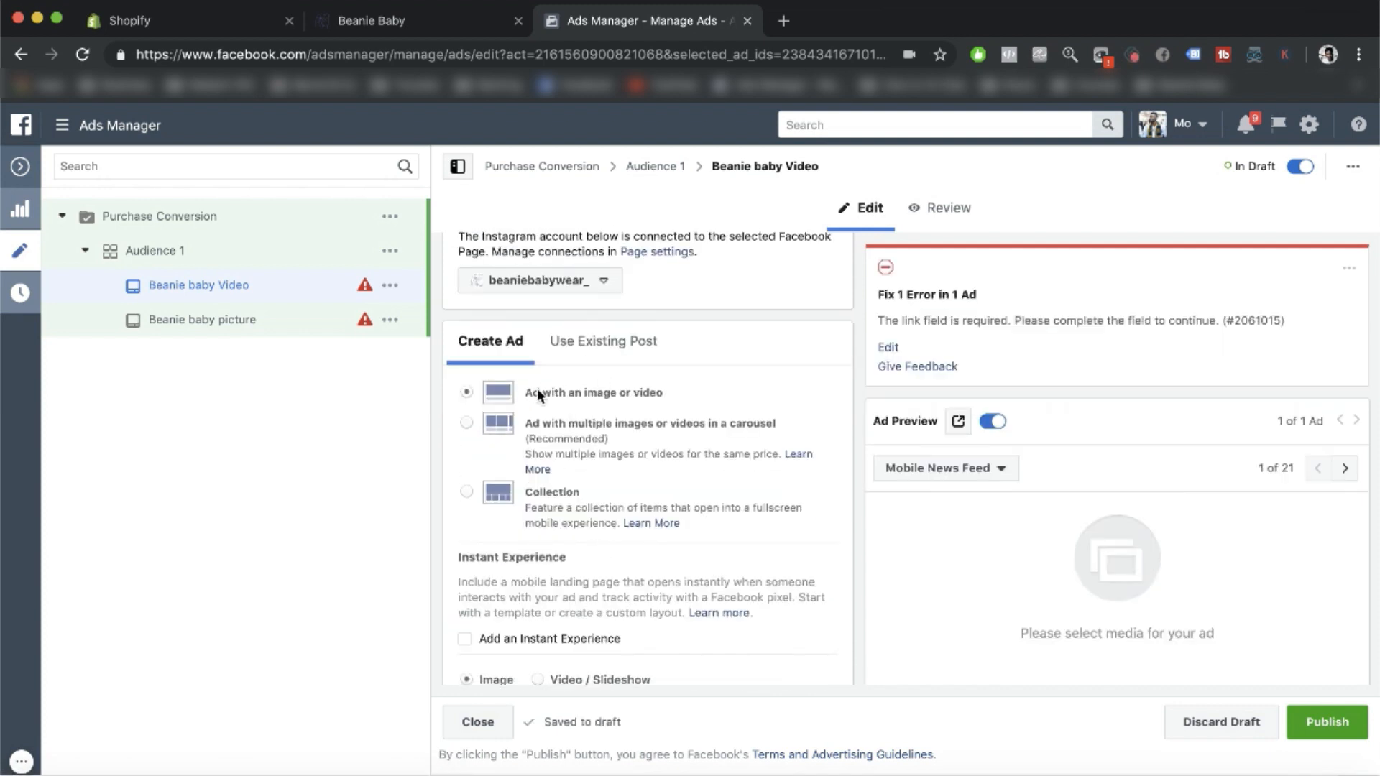
scroll(580, 399, down, 3)
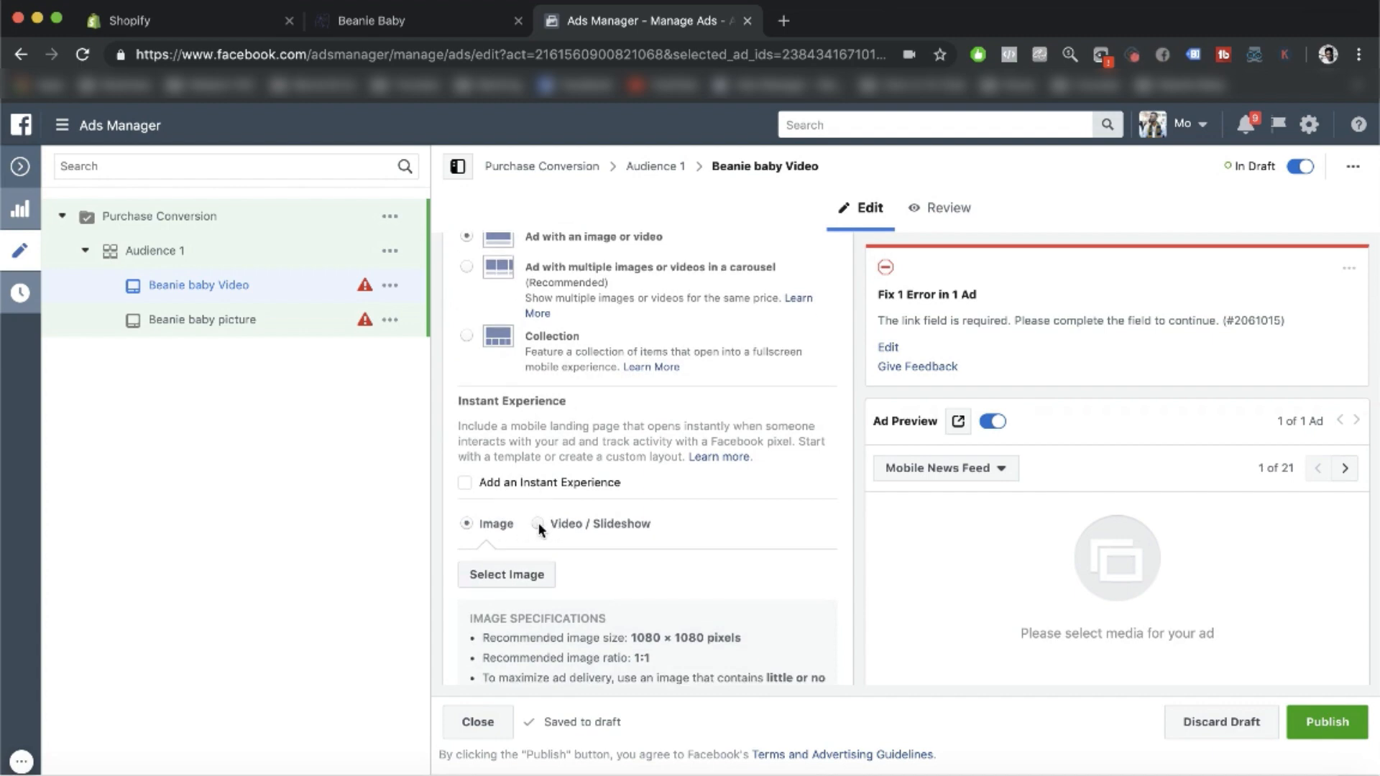
click(537, 524)
scroll(541, 535, down, 2)
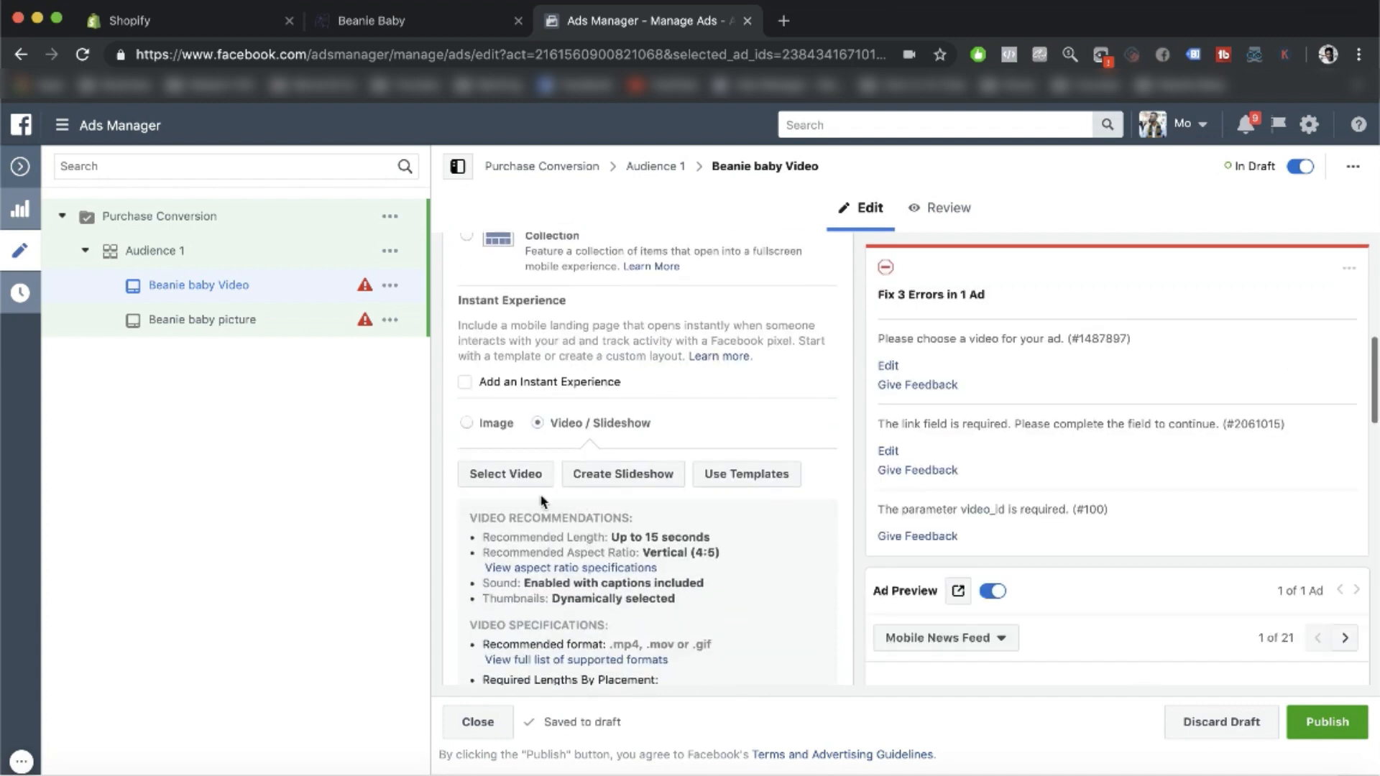
click(504, 473)
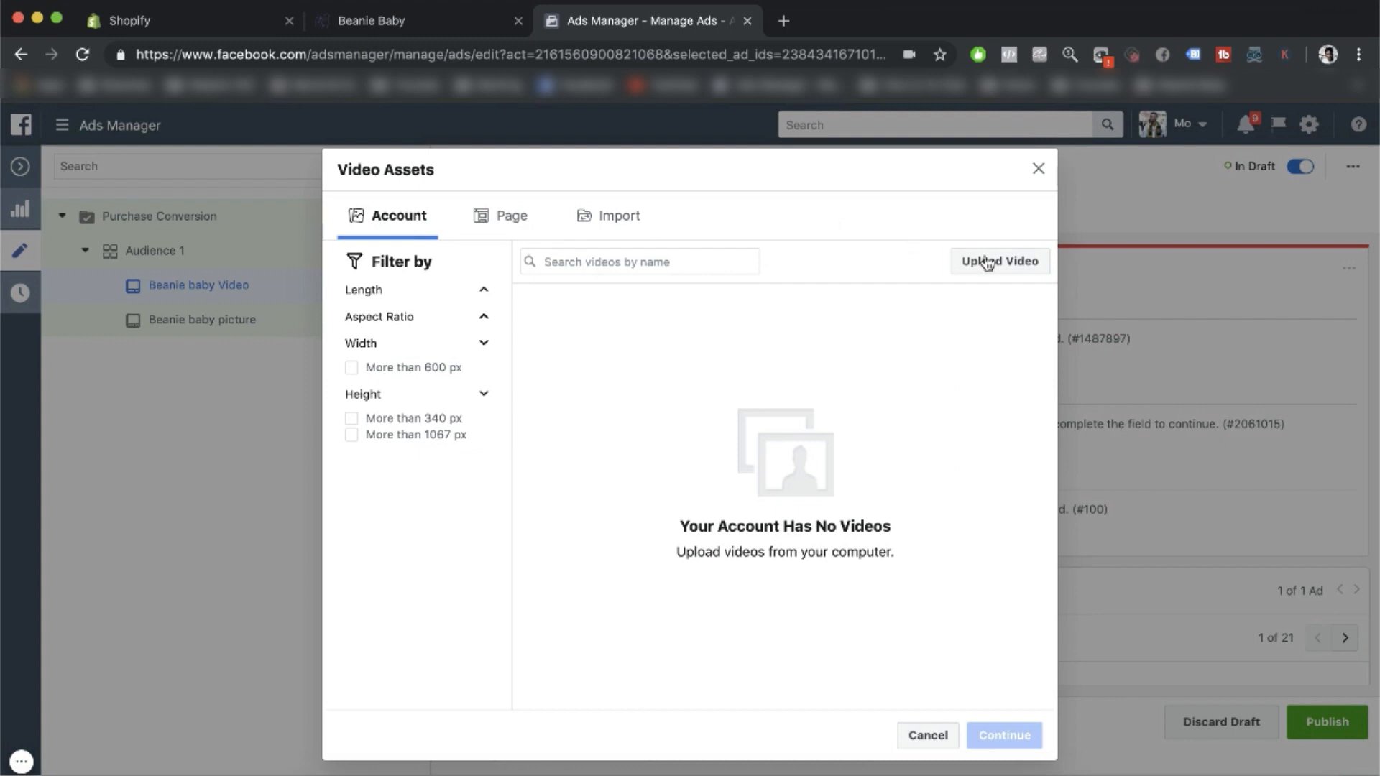
click(987, 263)
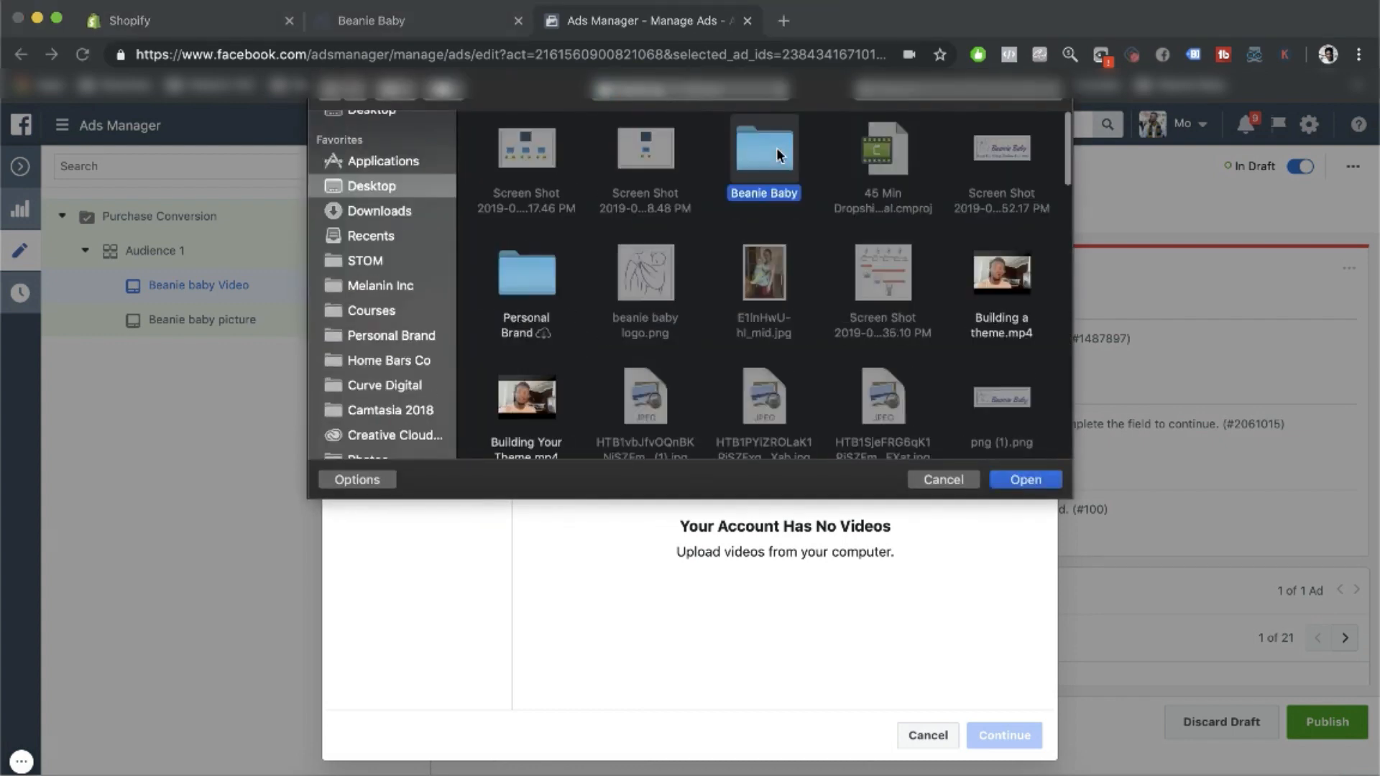
double_click(776, 150)
drag(963, 168, 1022, 492)
click(1028, 480)
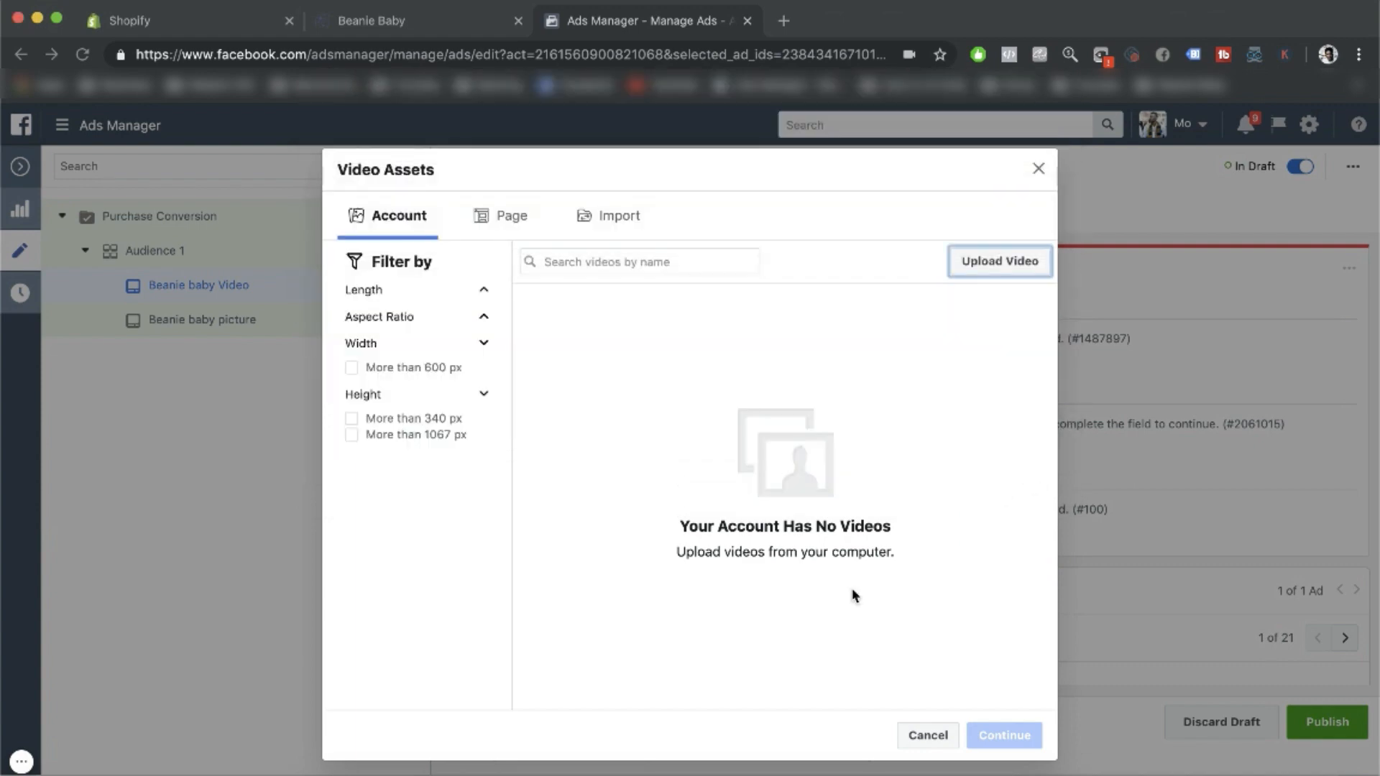
scroll(593, 496, down, 3)
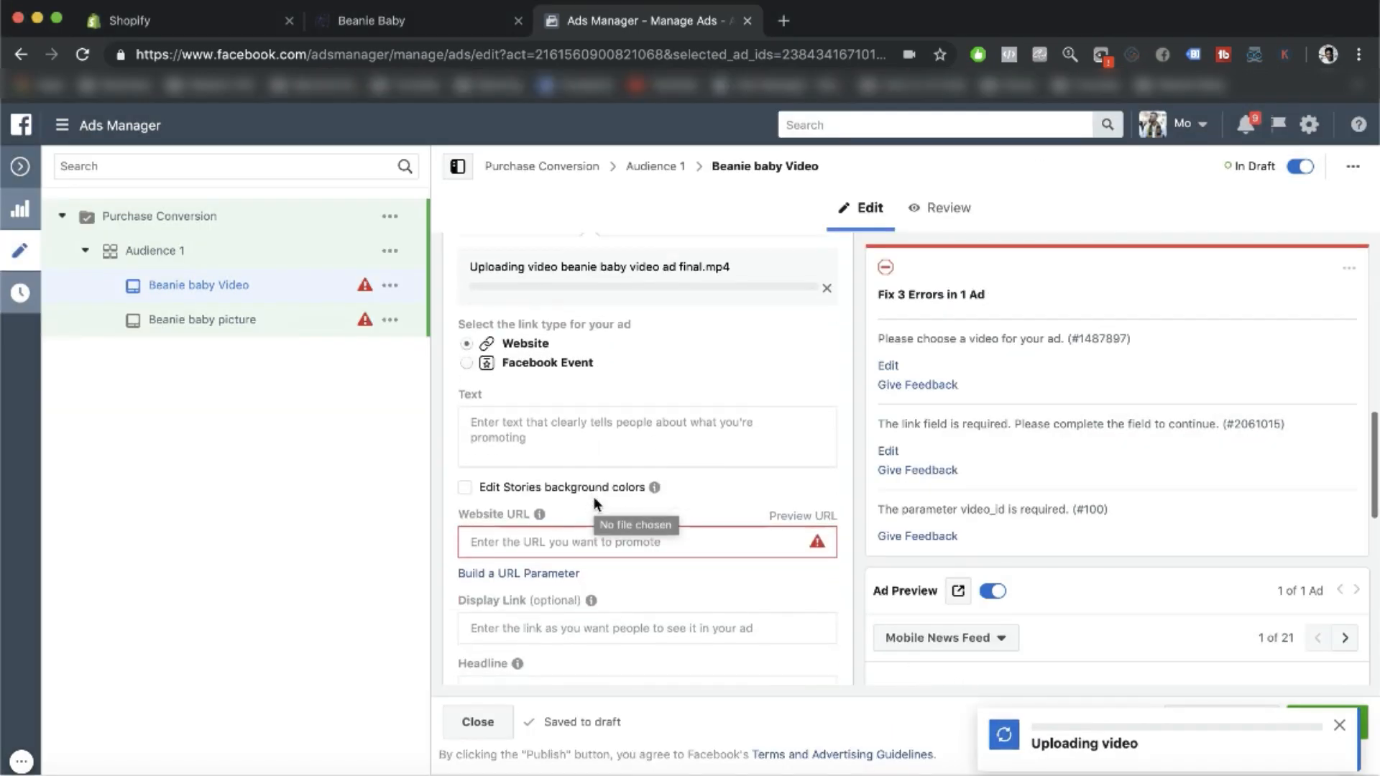
scroll(594, 497, up, 4)
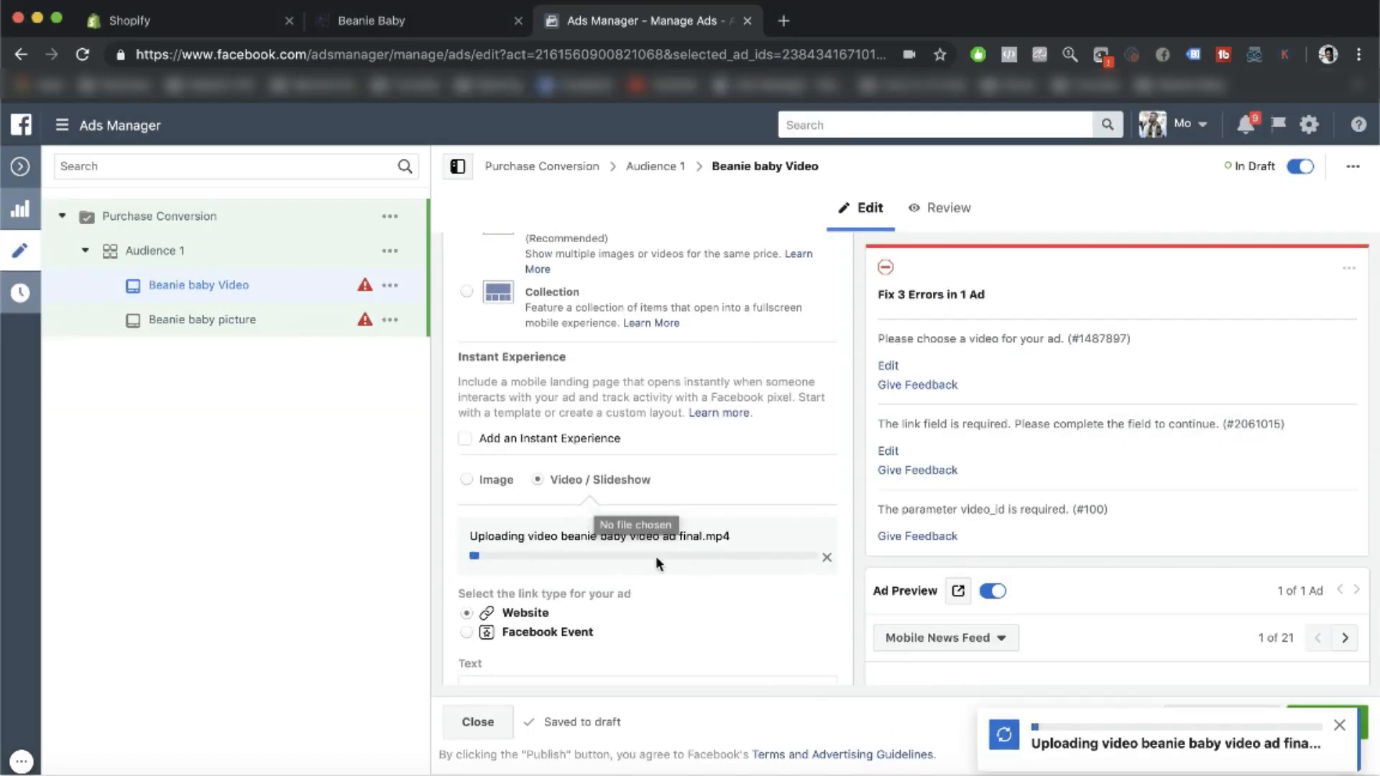
Step: Copy the full ad copy from the Pages document into the video ad's Text field in Ads Manager
scroll(570, 612, down, 4)
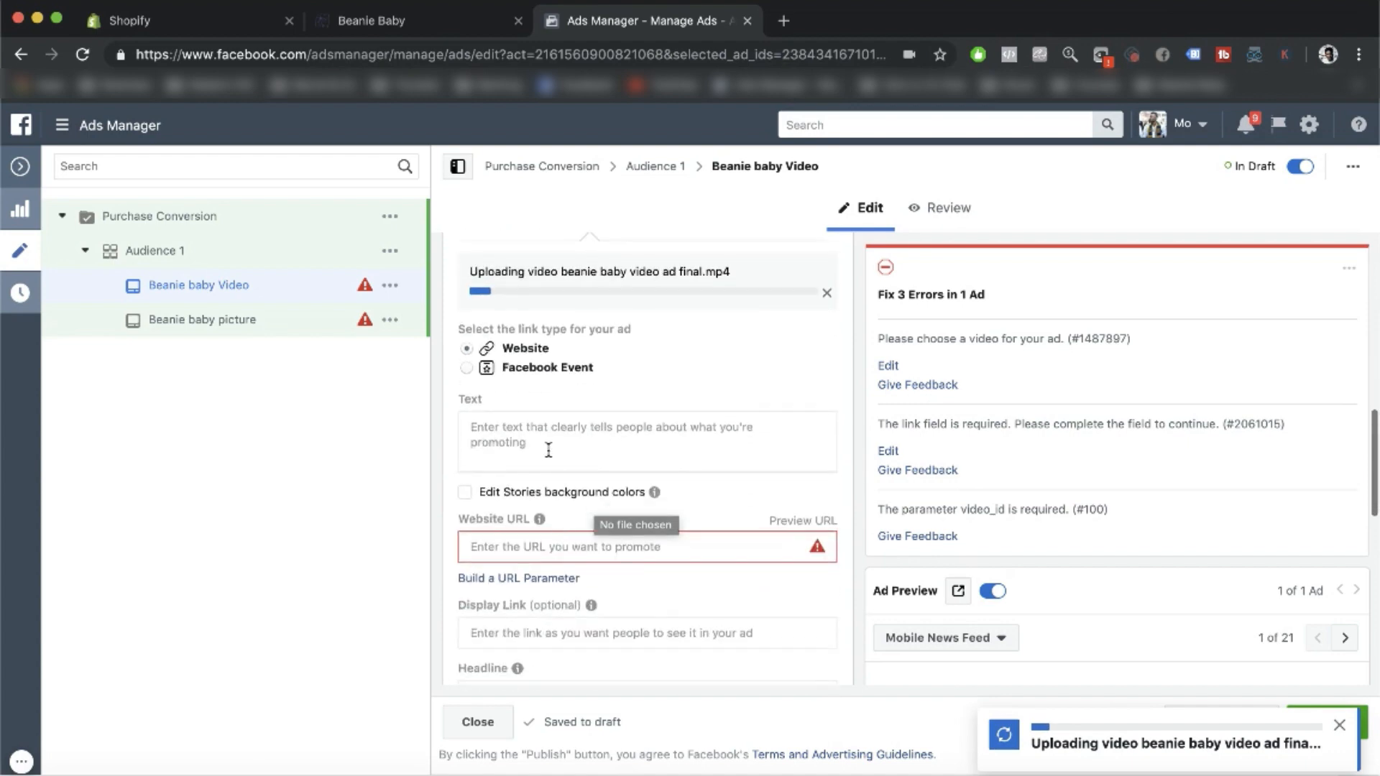
click(543, 449)
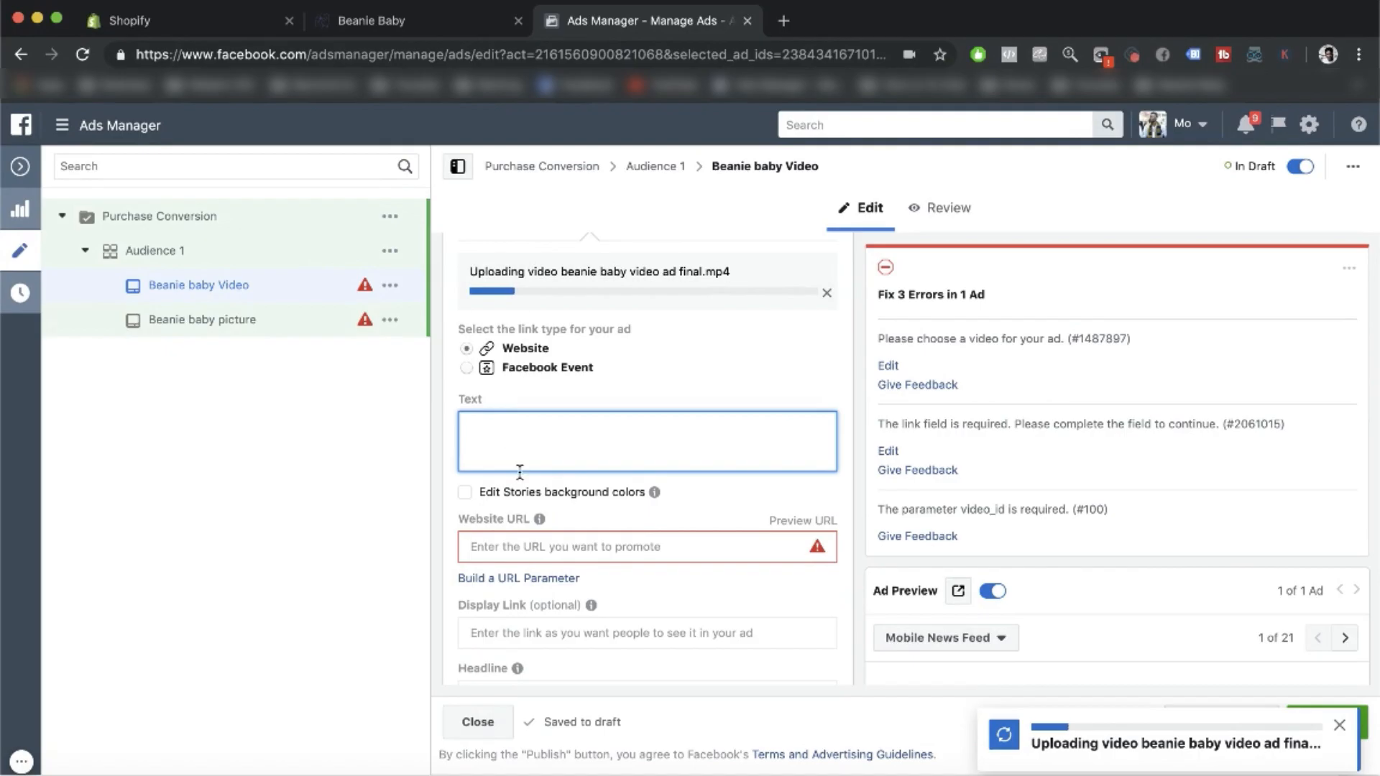
key(ctrl+Up)
click(278, 509)
drag(459, 337, 265, 148)
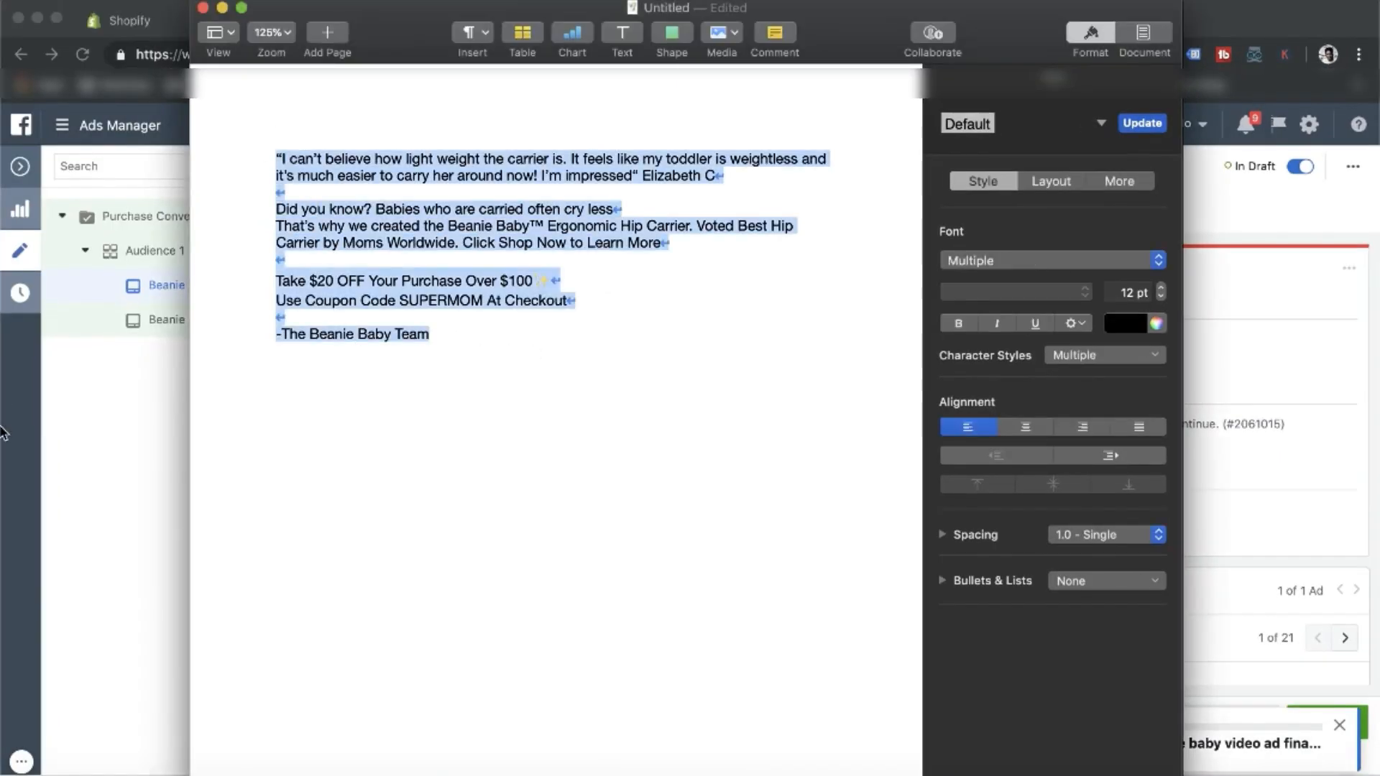
click(86, 493)
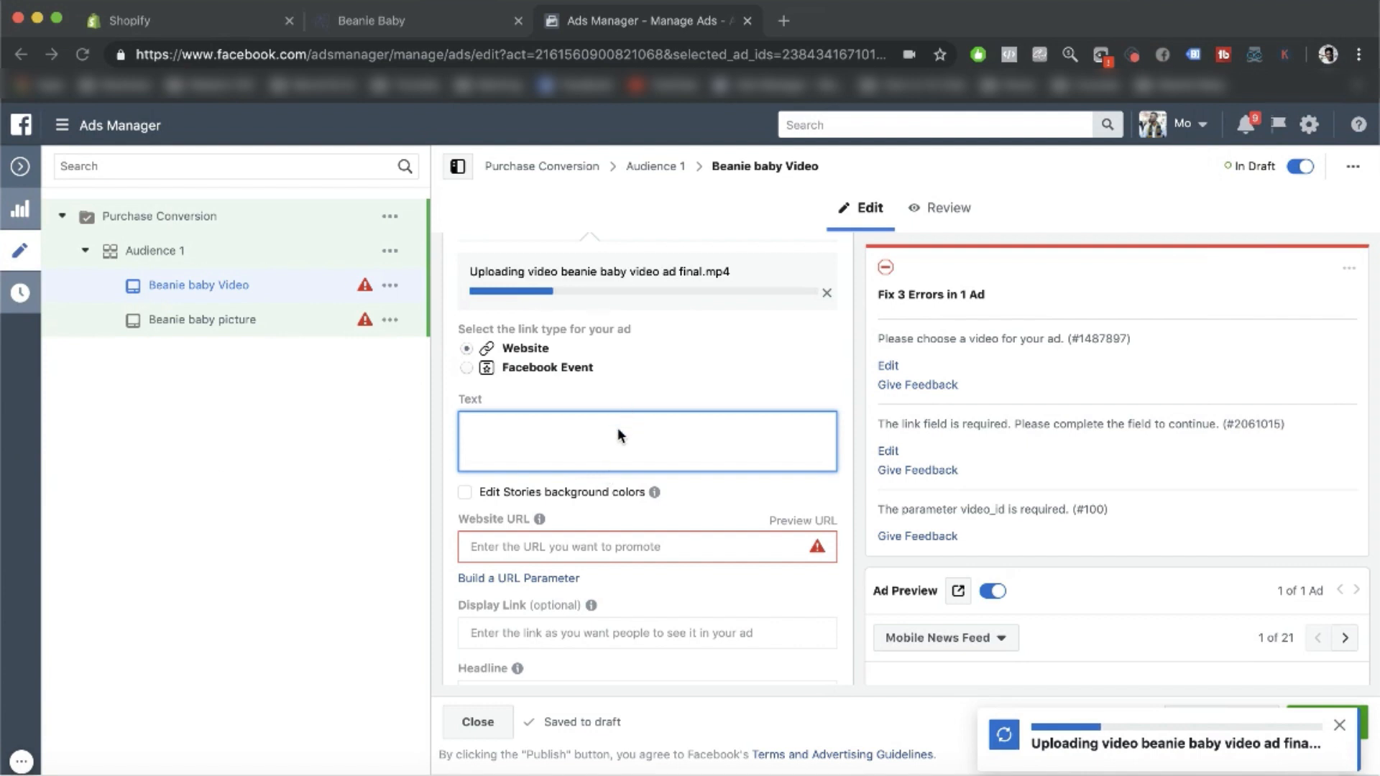
text("I can't believe how light weight the carrier is. It feels like my toddler is weightless and it's much easier to carry her around now! I'm impressed" Elizabeth CDid you know? Babies who are carried often cry lessThat's why we created the Beanie Baby™ Ergonomic Hip Carrier.Voted Best Hip Carrier by Moms Worldwide. Click Shop Now to Learn MoreTake $20 OFF Your Purchase Over $100✨ Use Coupon Code SUPERMOM At Checkout-The Beanie Baby Team)
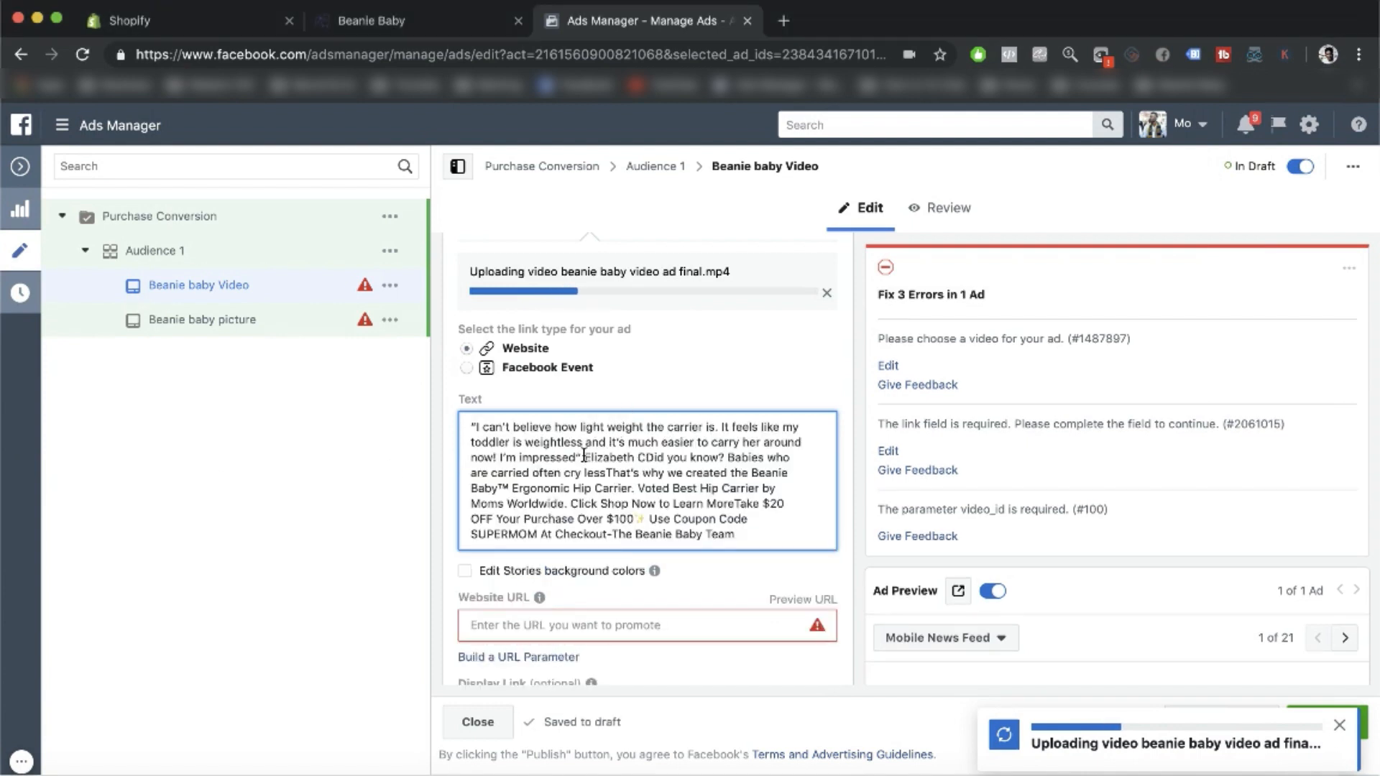
Step: Separate the ad text with blank lines before "Did you know?" and "Click Shop Now", and put "-The Beanie Baby Team" on its own line
click(646, 457)
key(Return)
key(Return)
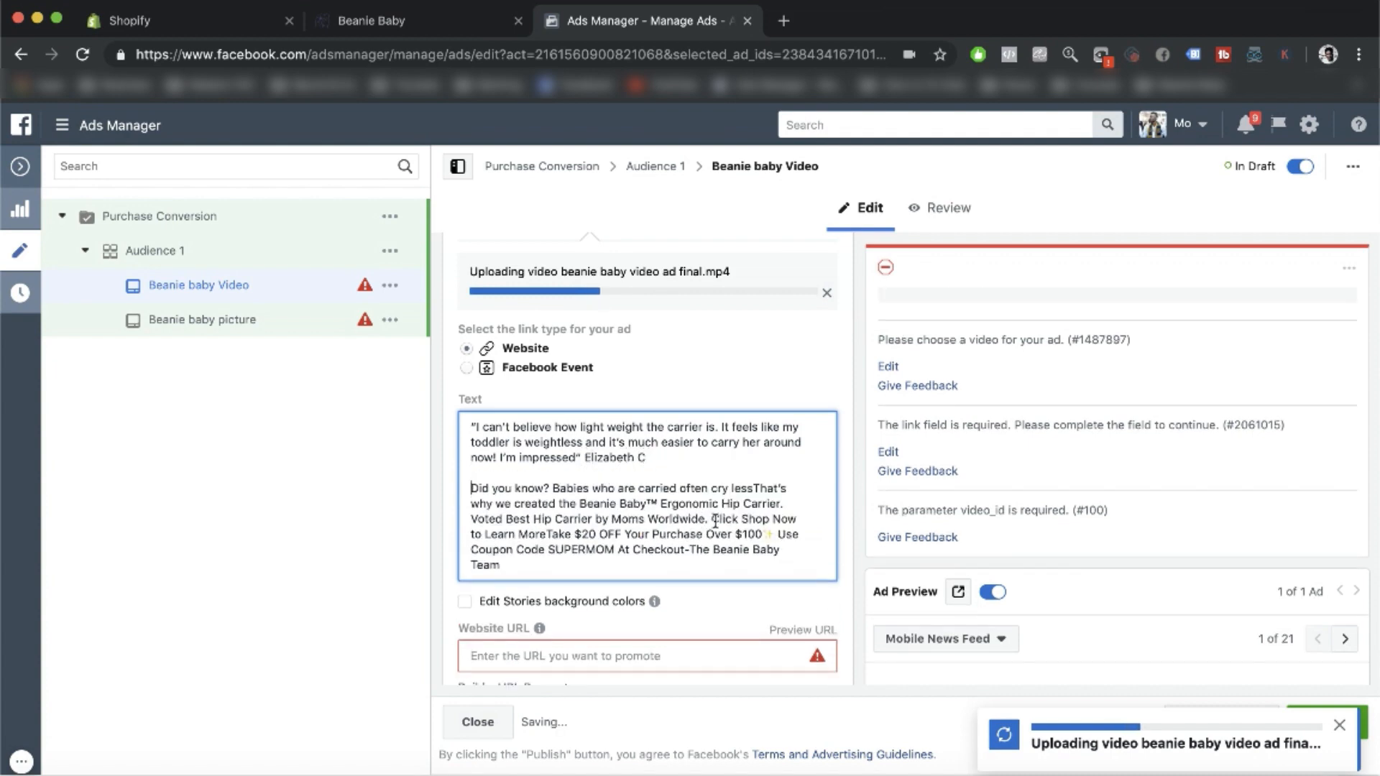
click(710, 518)
key(Return)
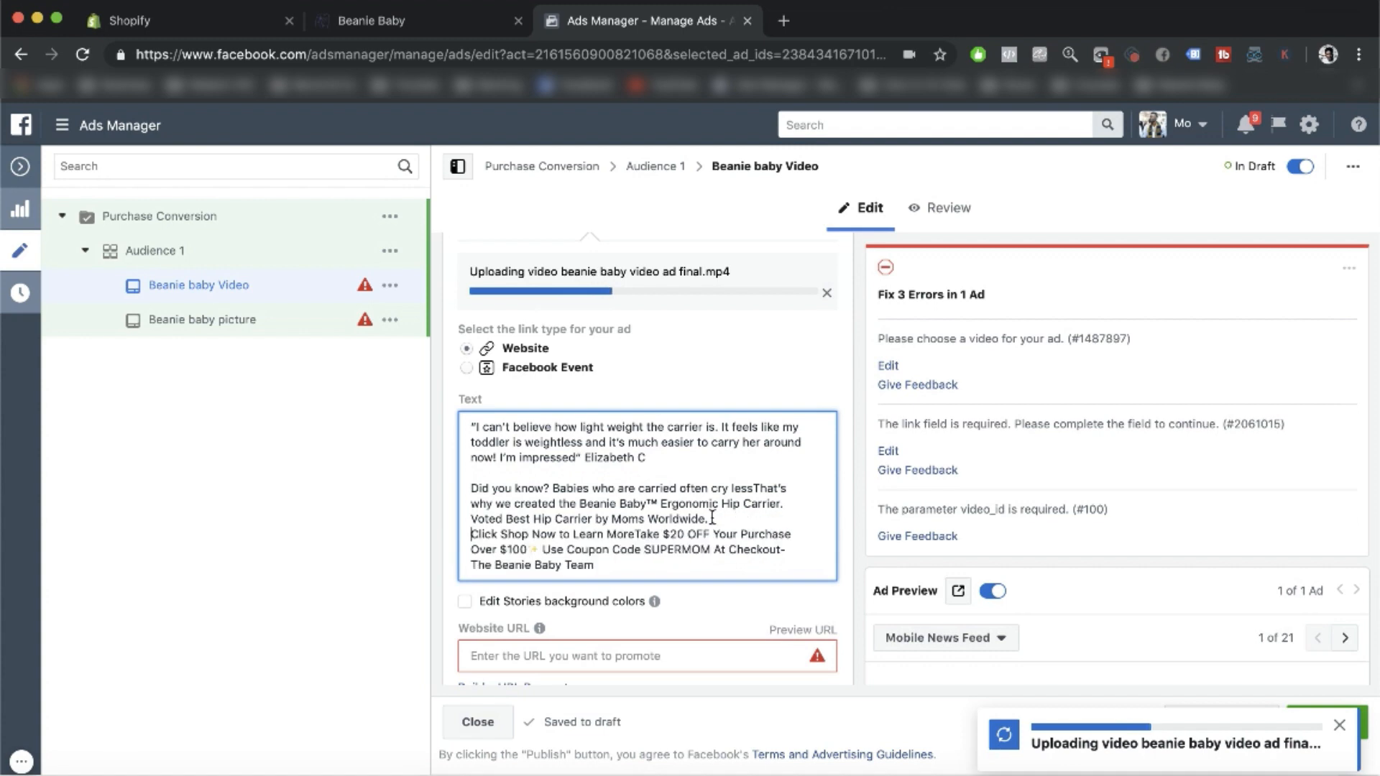
key(Return)
scroll(702, 528, down, 1)
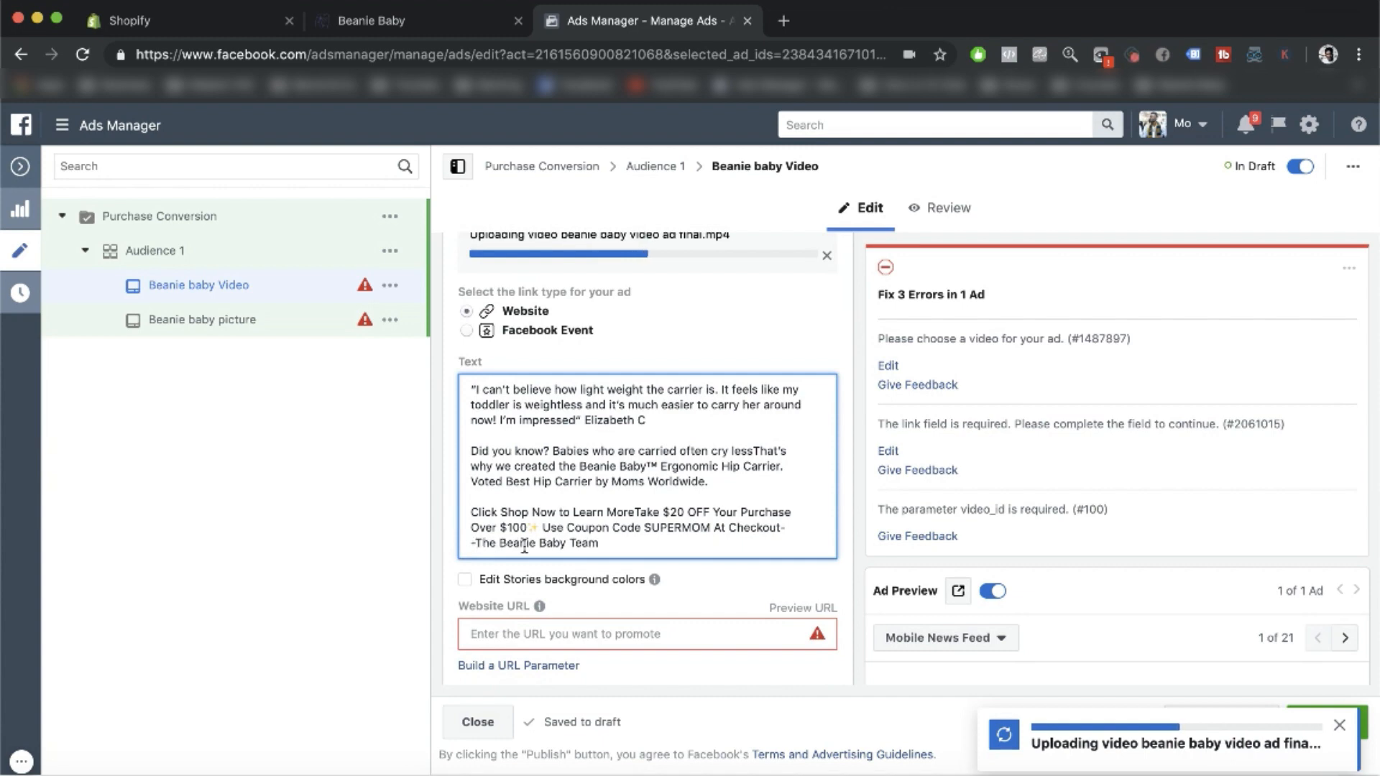
scroll(546, 536, down, 6)
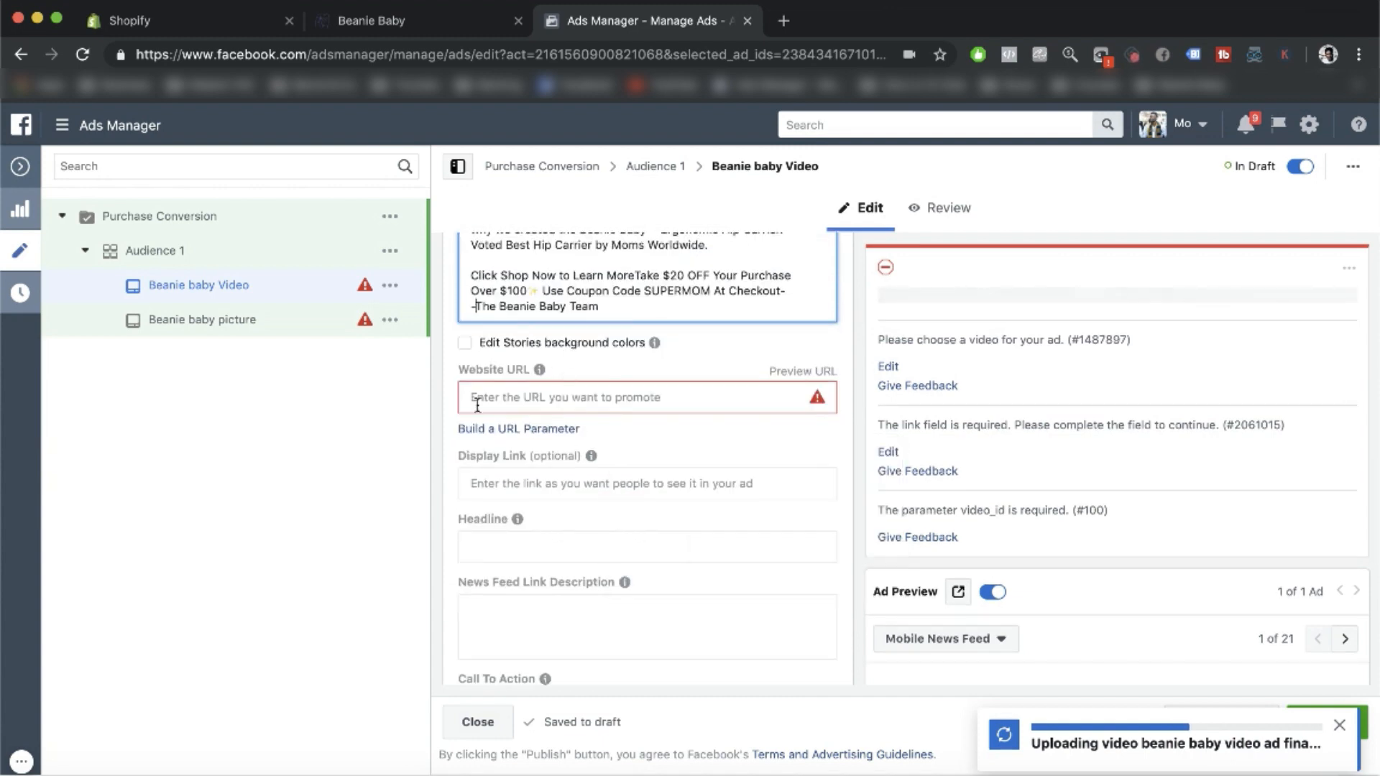
click(573, 397)
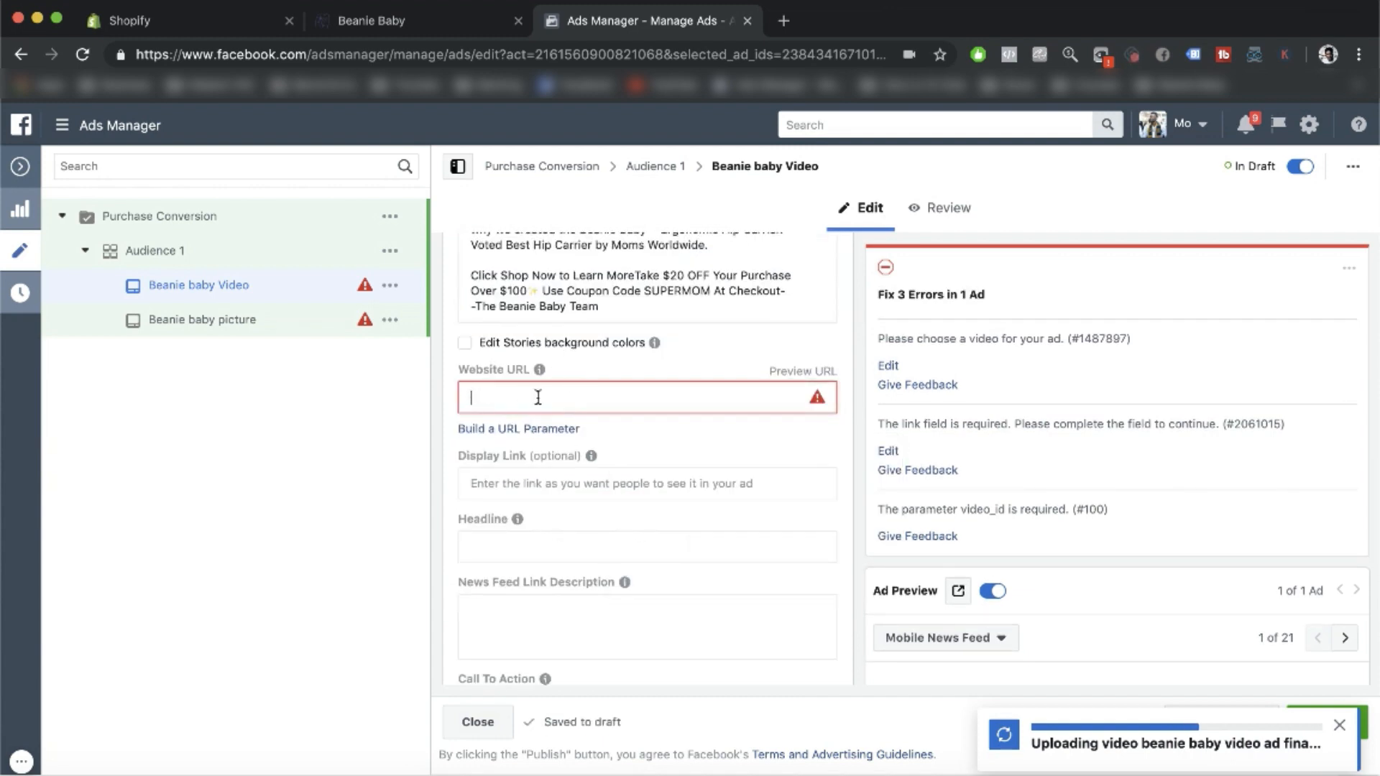
click(404, 31)
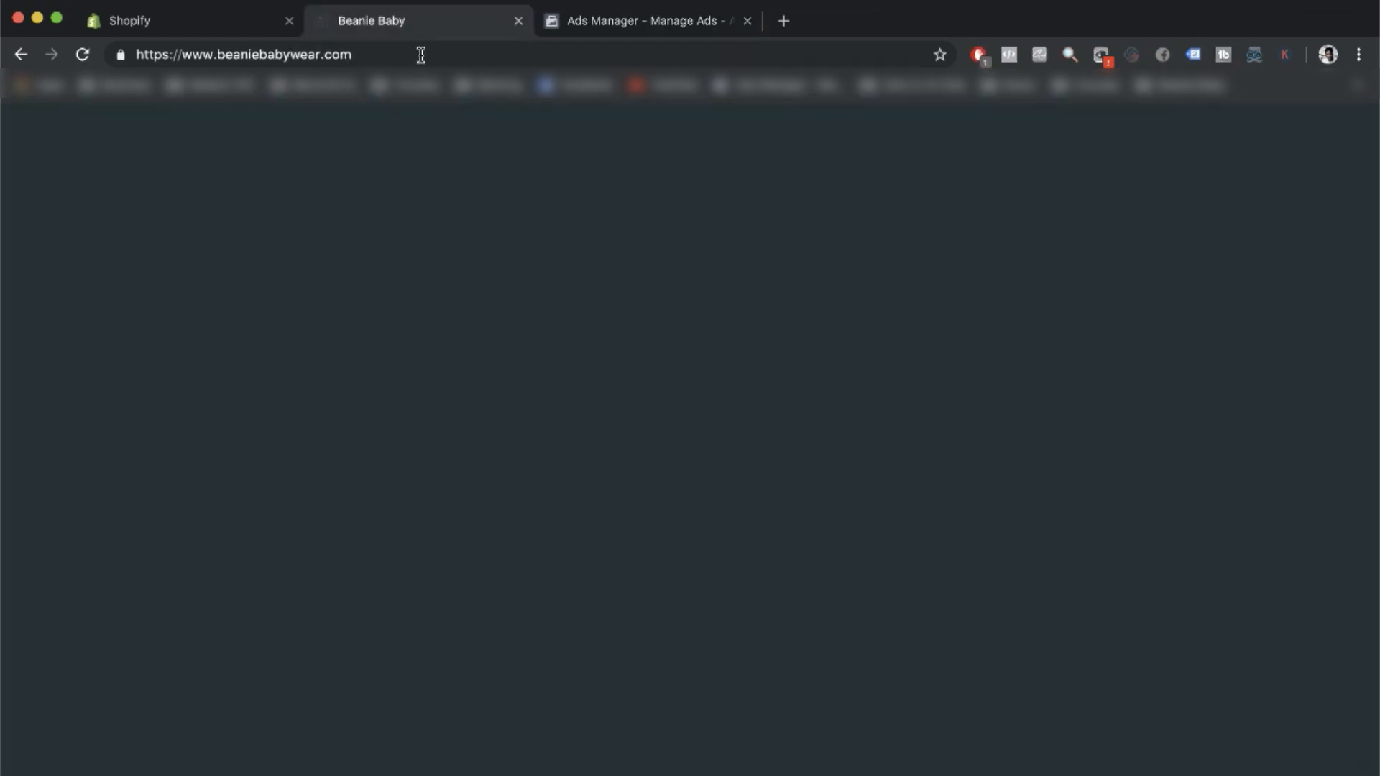
scroll(464, 474, down, 12)
scroll(465, 471, up, 10)
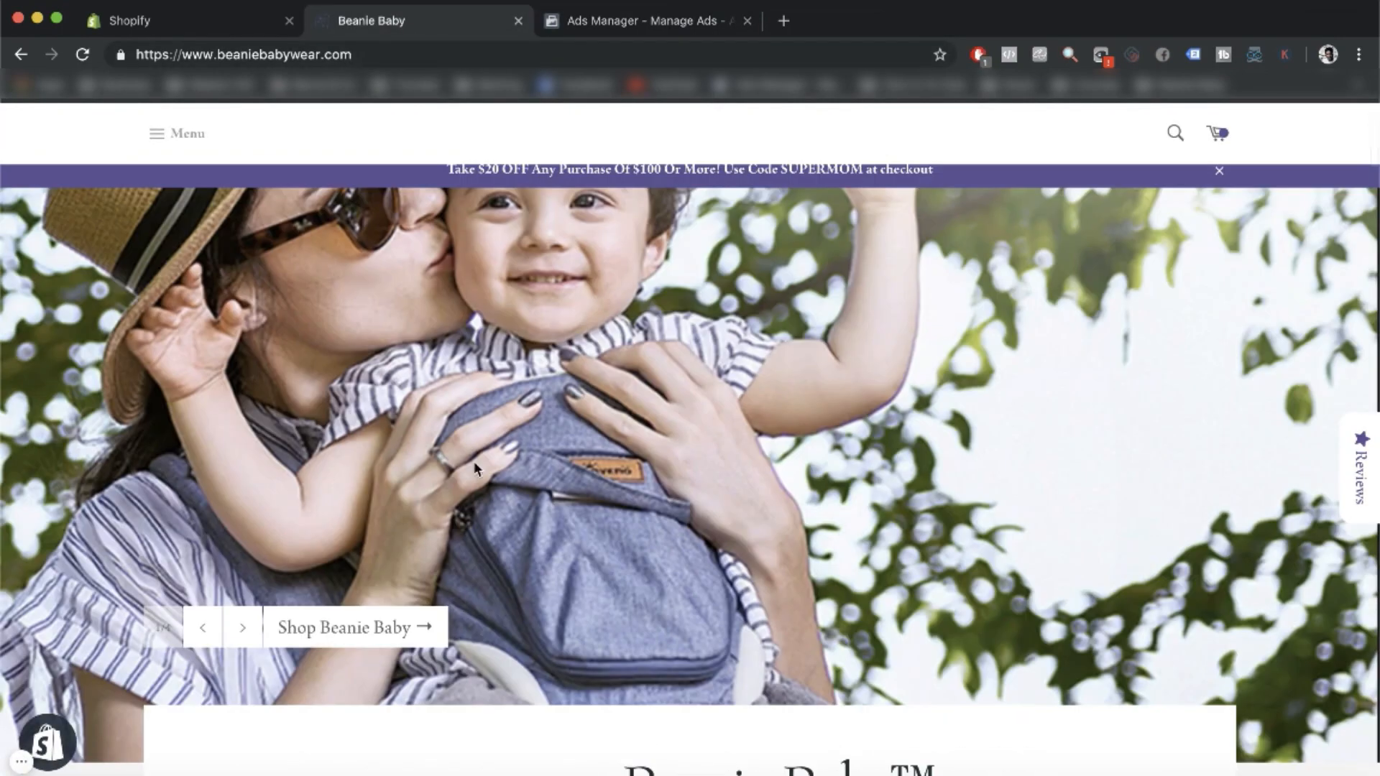
scroll(472, 460, down, 10)
scroll(473, 460, up, 12)
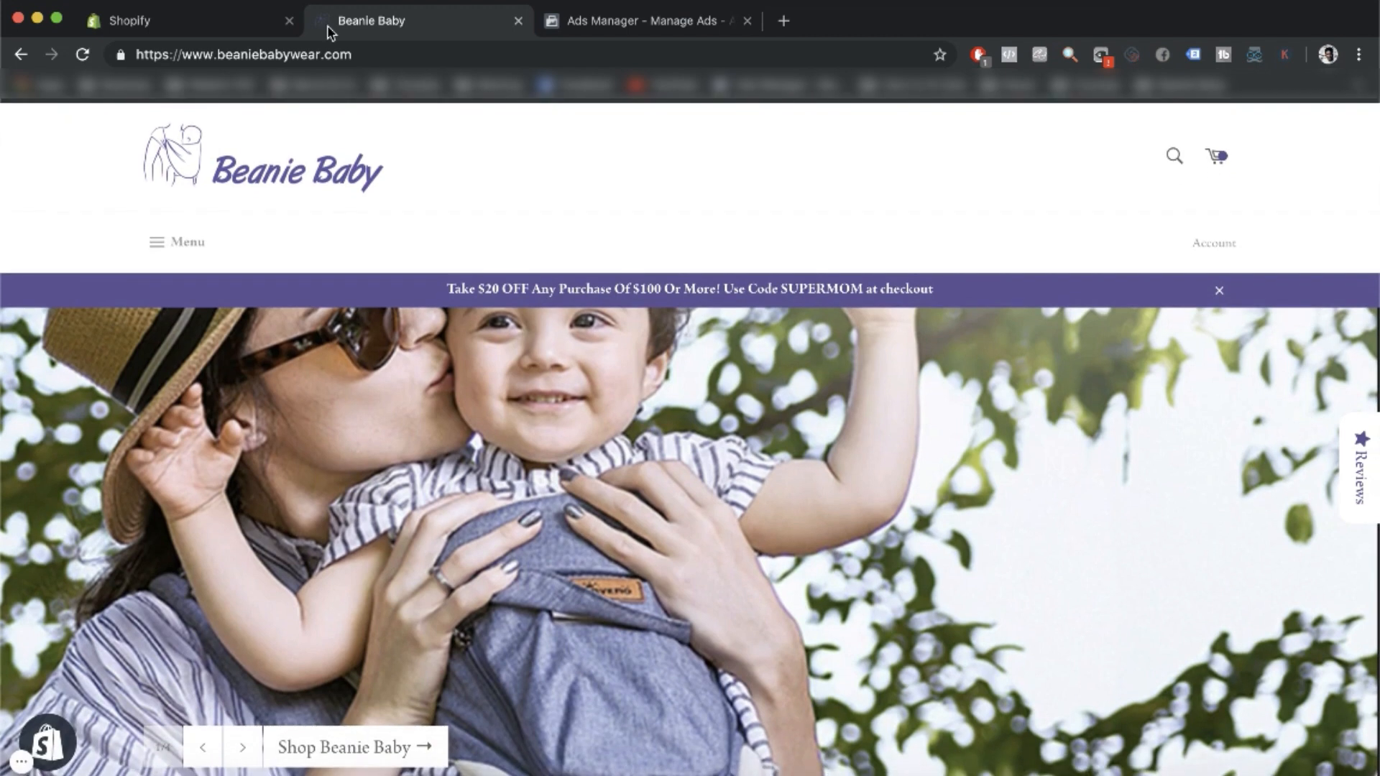
click(325, 56)
key(super+c)
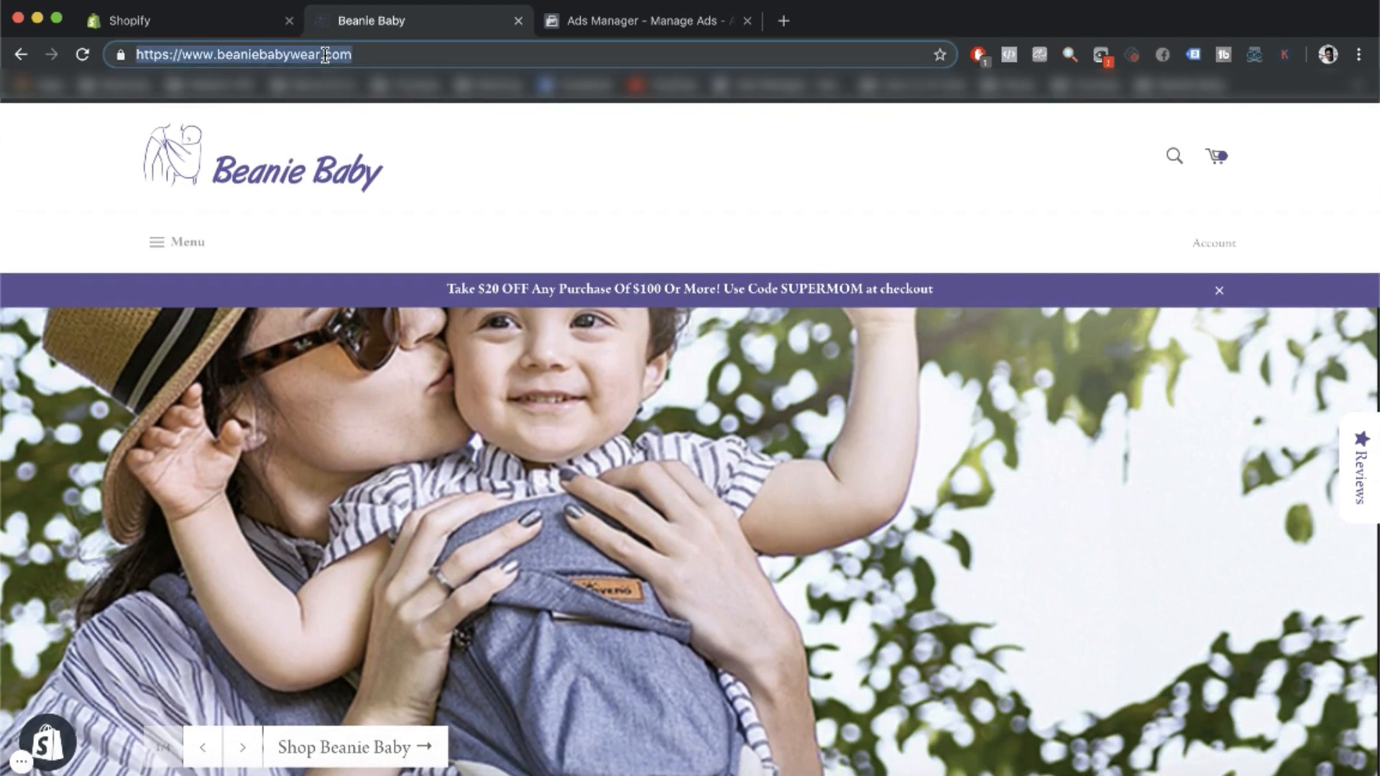
click(648, 22)
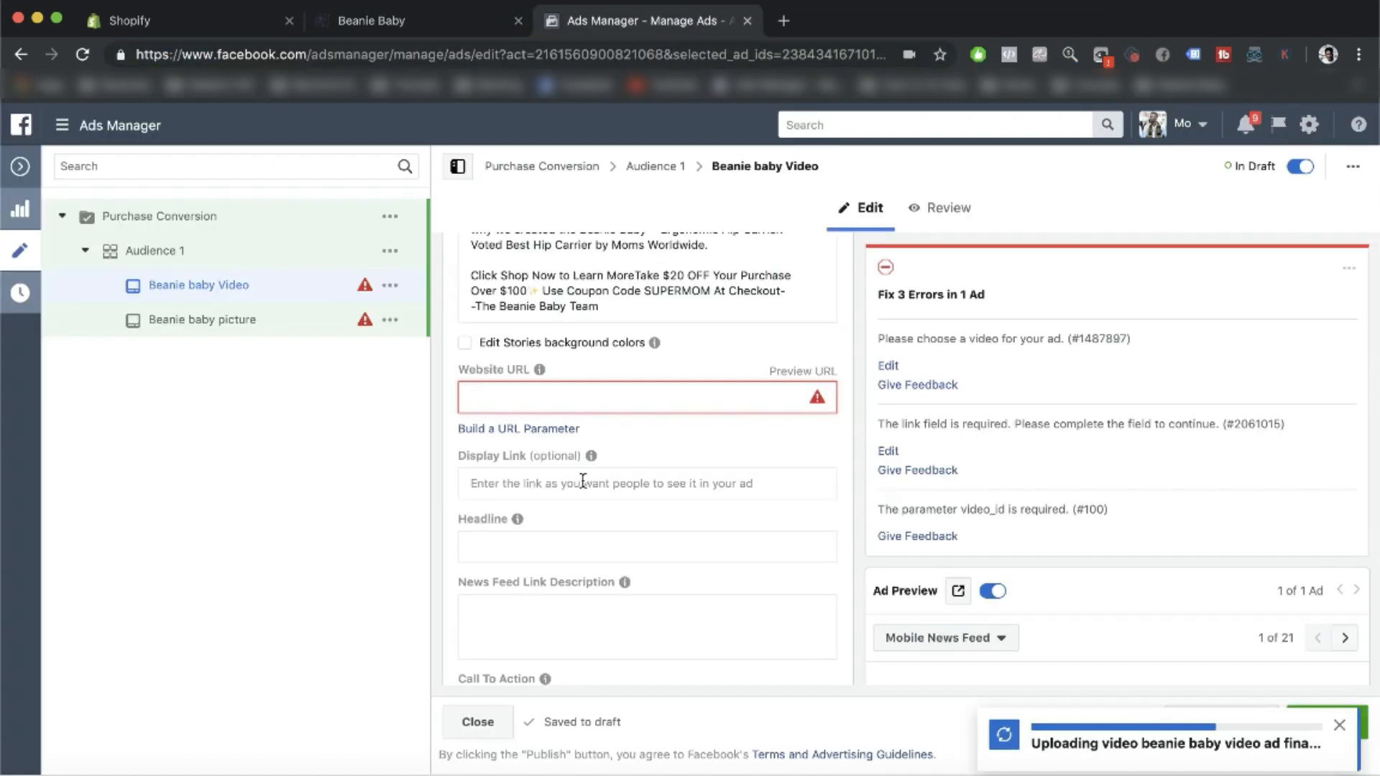
click(560, 401)
key(super+v)
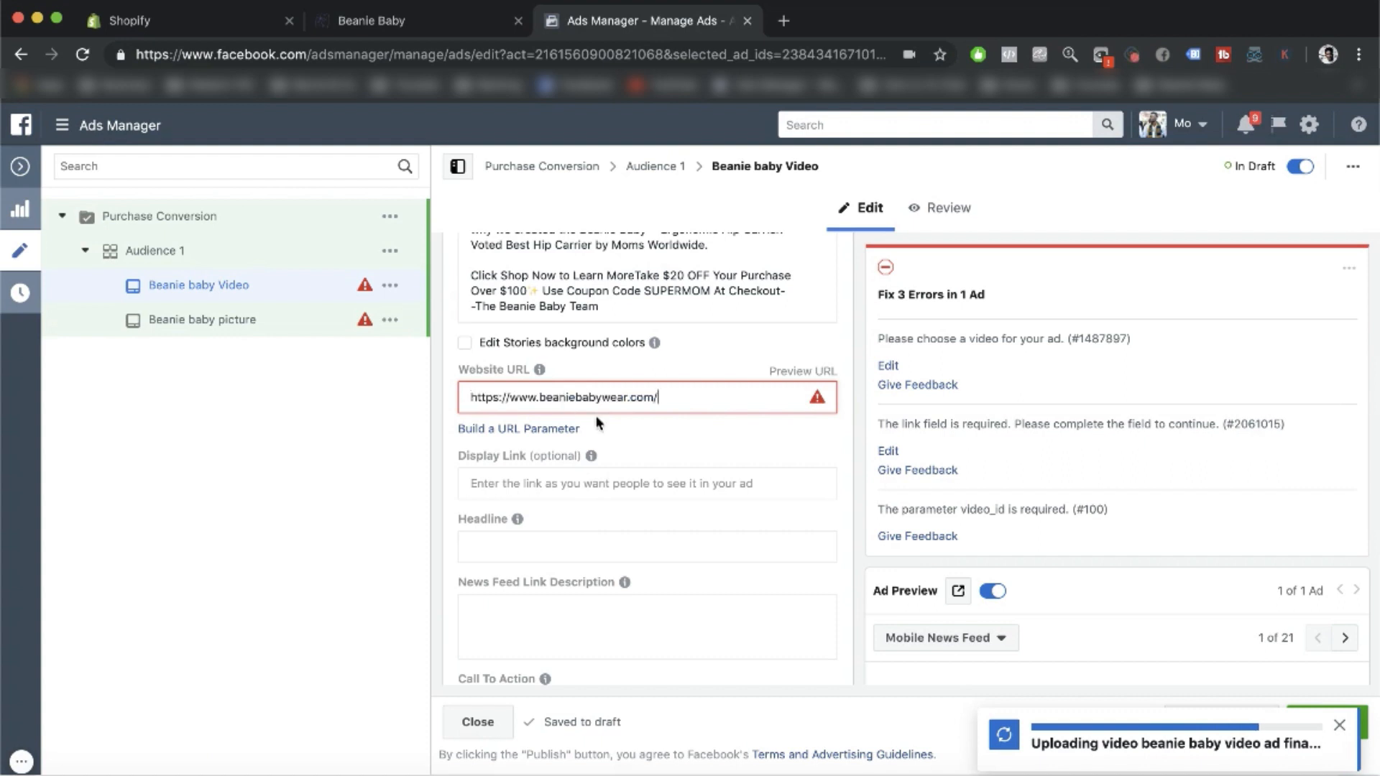
Step: Set the video ad's Call To Action to Shop Now
scroll(595, 552, down, 2)
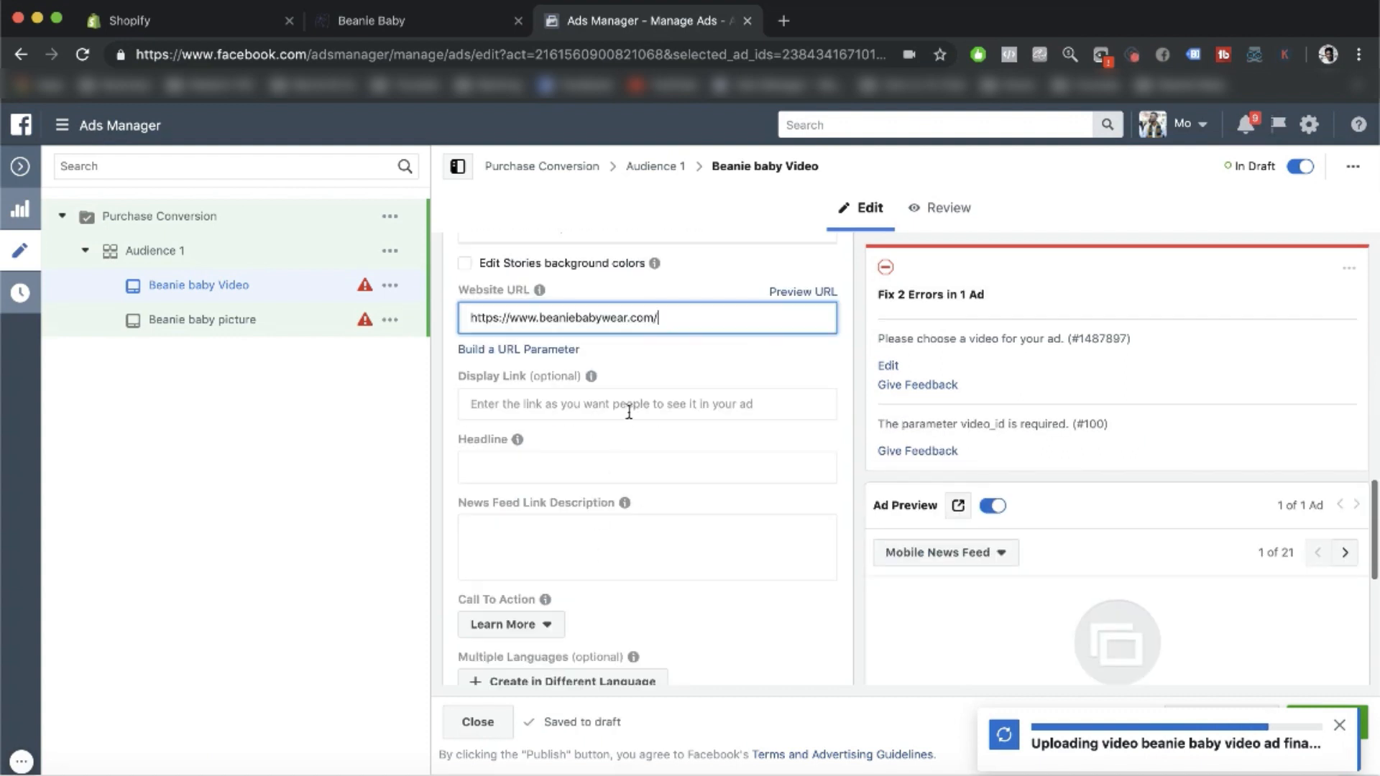
scroll(560, 462, down, 2)
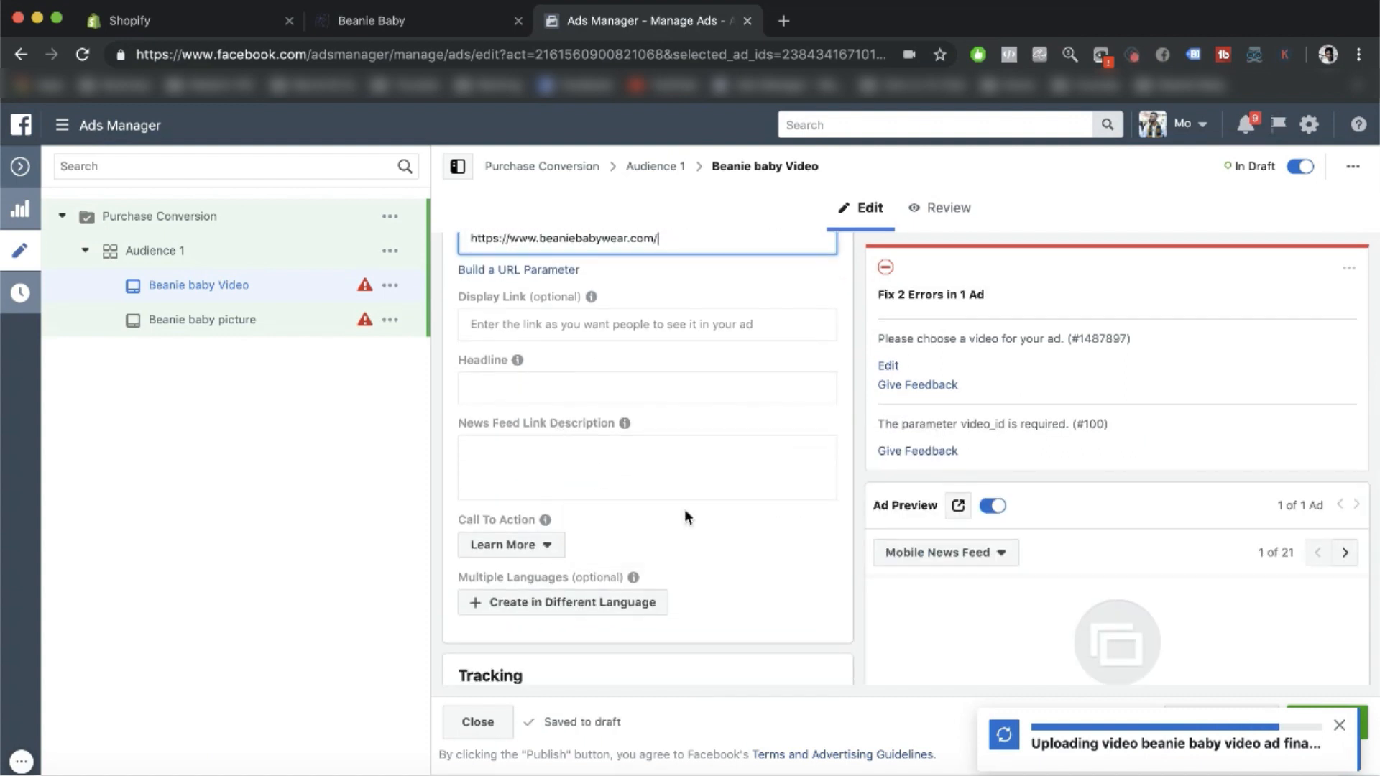
click(521, 544)
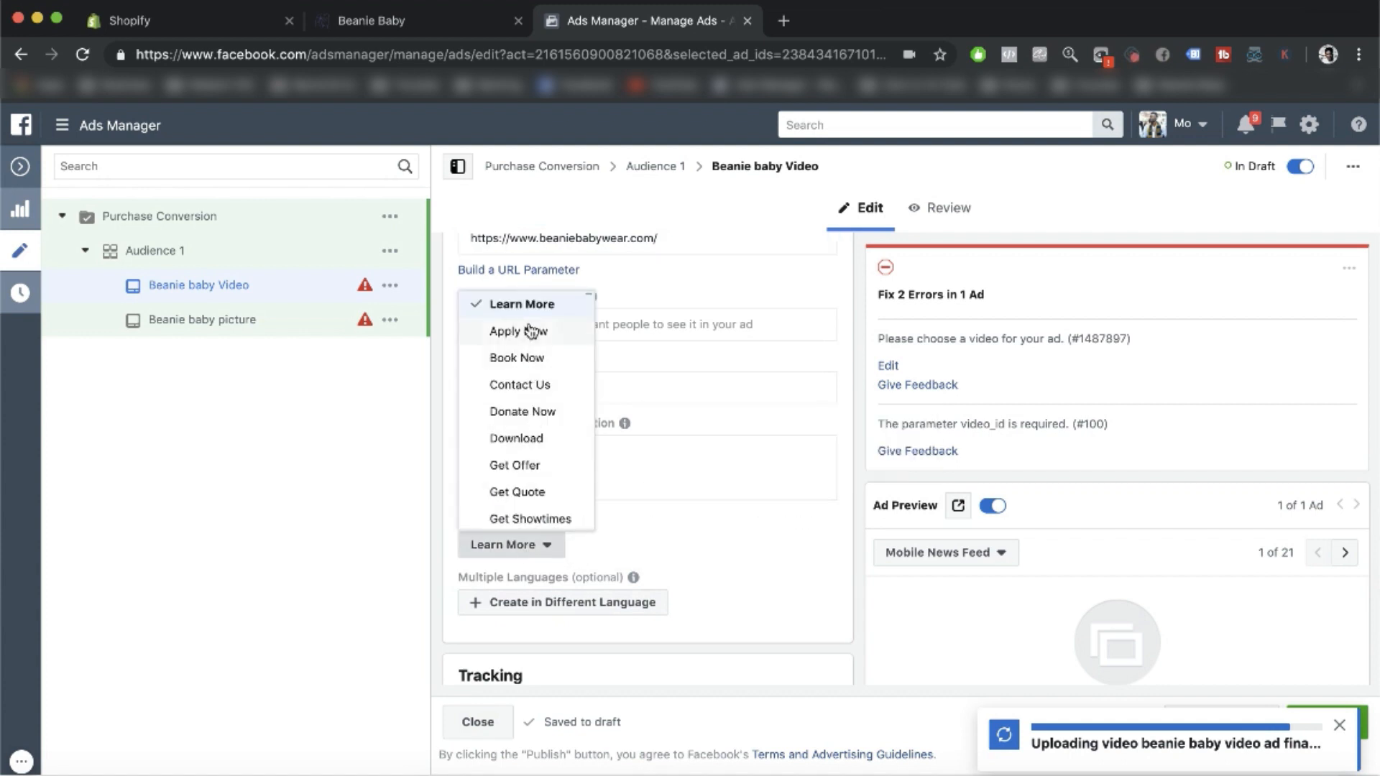
scroll(531, 431, down, 5)
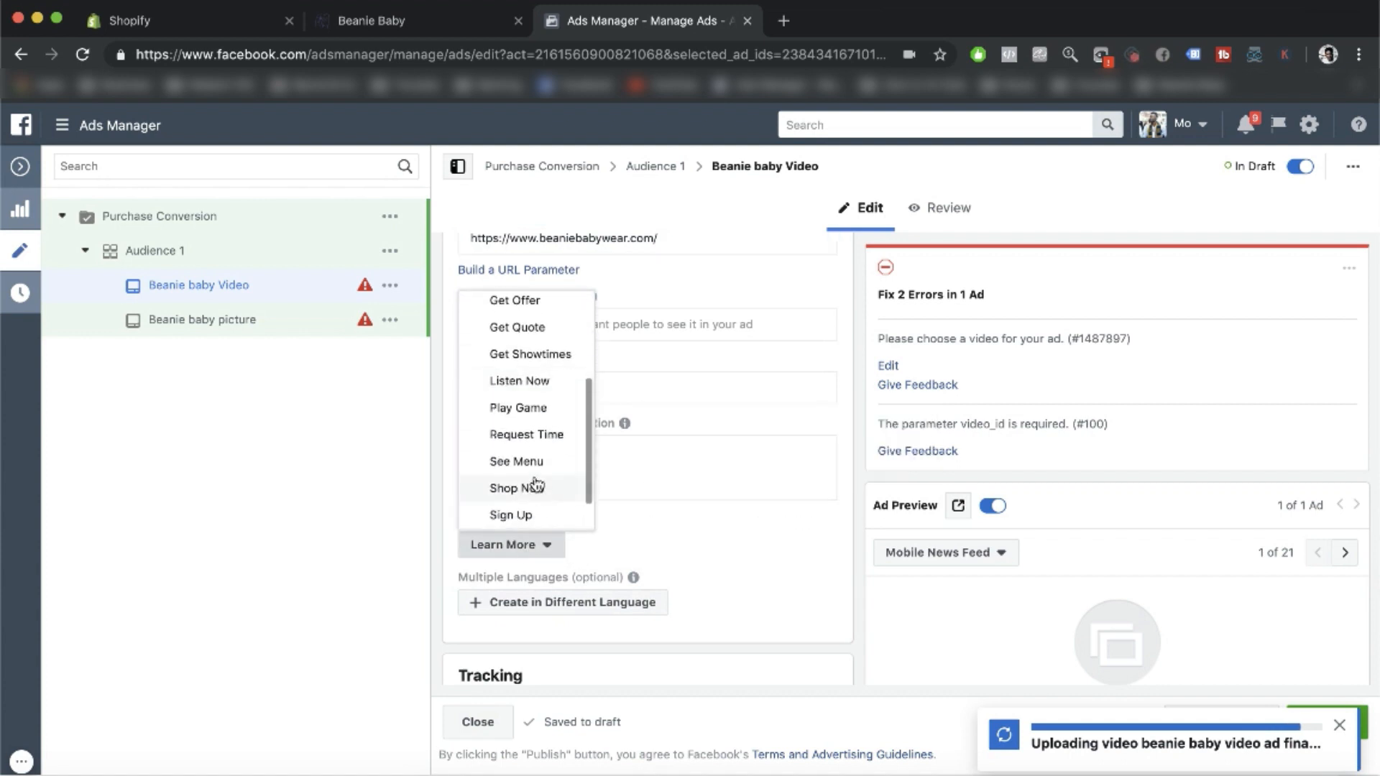
click(535, 489)
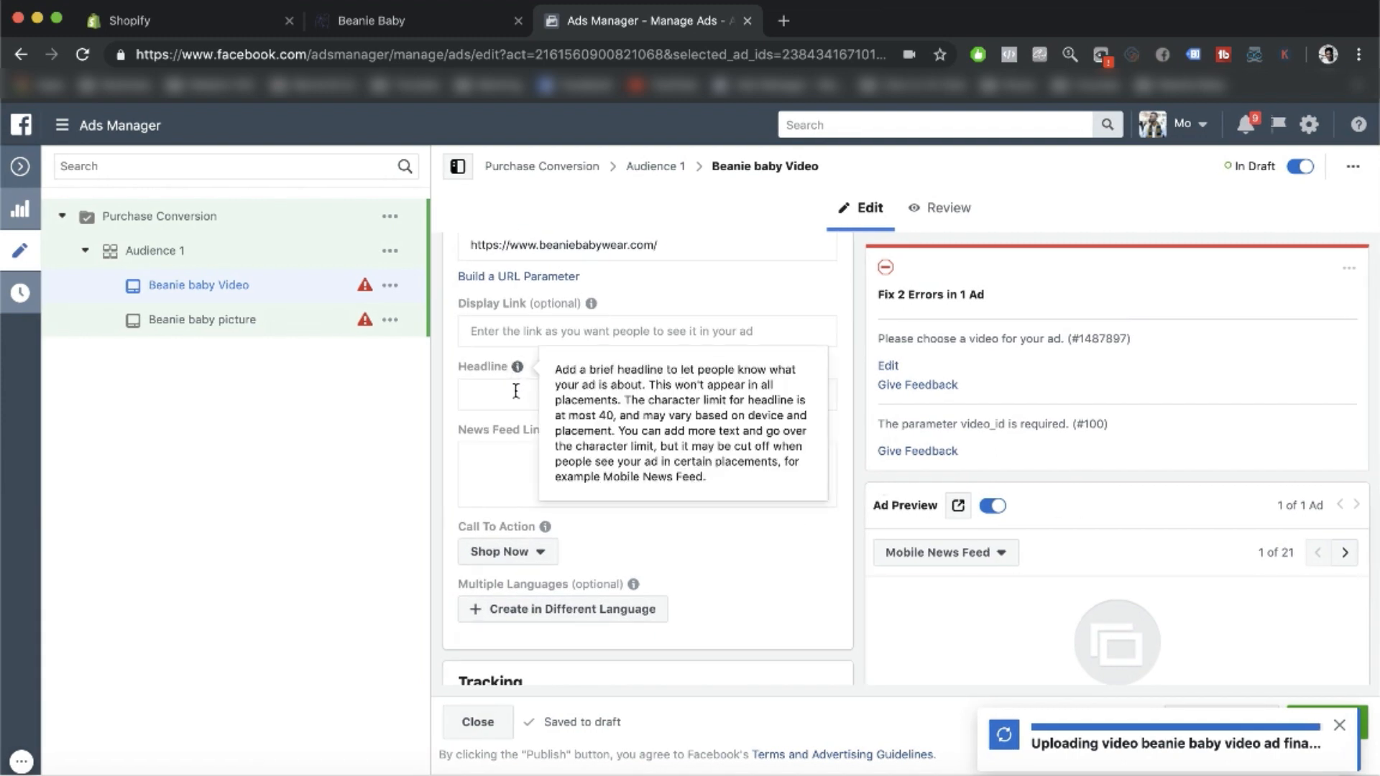
Step: Copy the product title "Beanie Baby™ Ergonomic Carrier for Infants 0-36M" from the store's homepage into the video ad's Headline
click(514, 392)
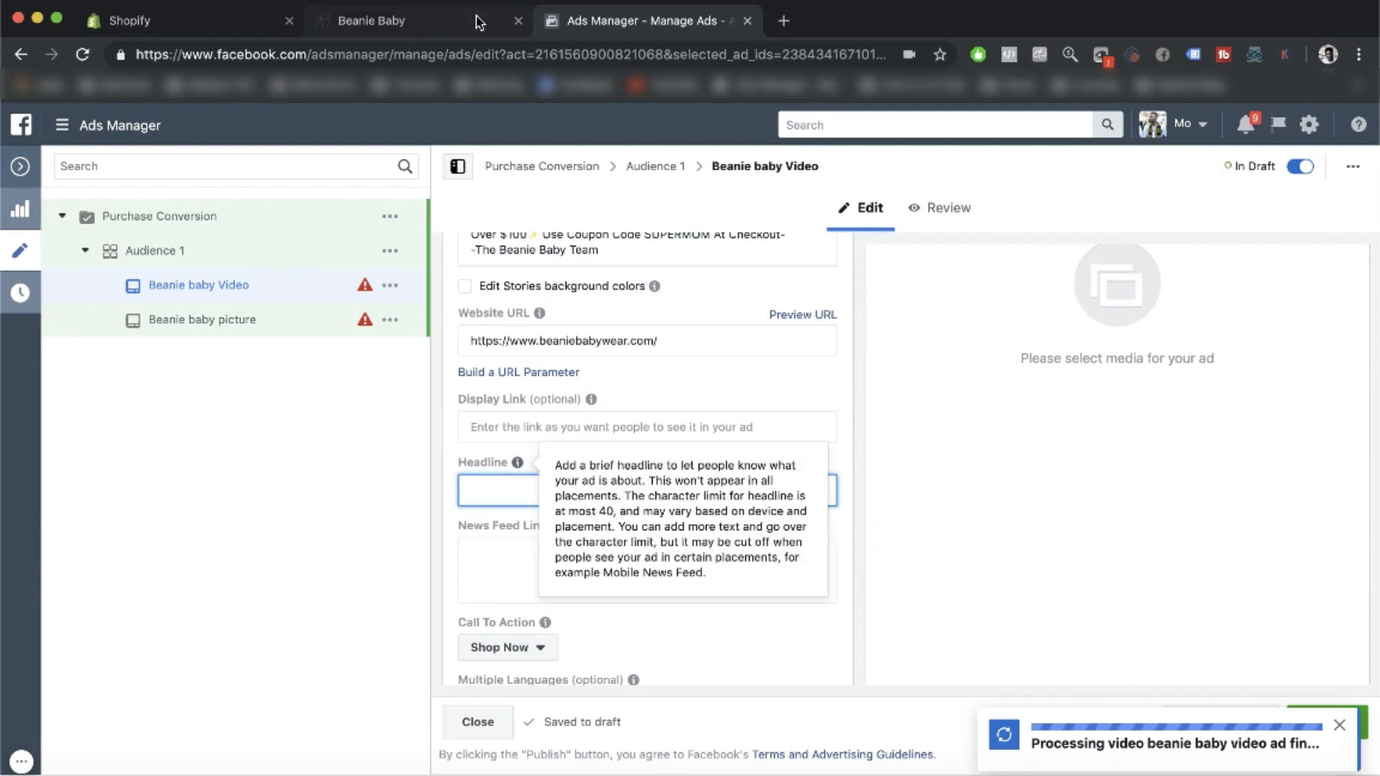
click(427, 25)
scroll(418, 357, down, 10)
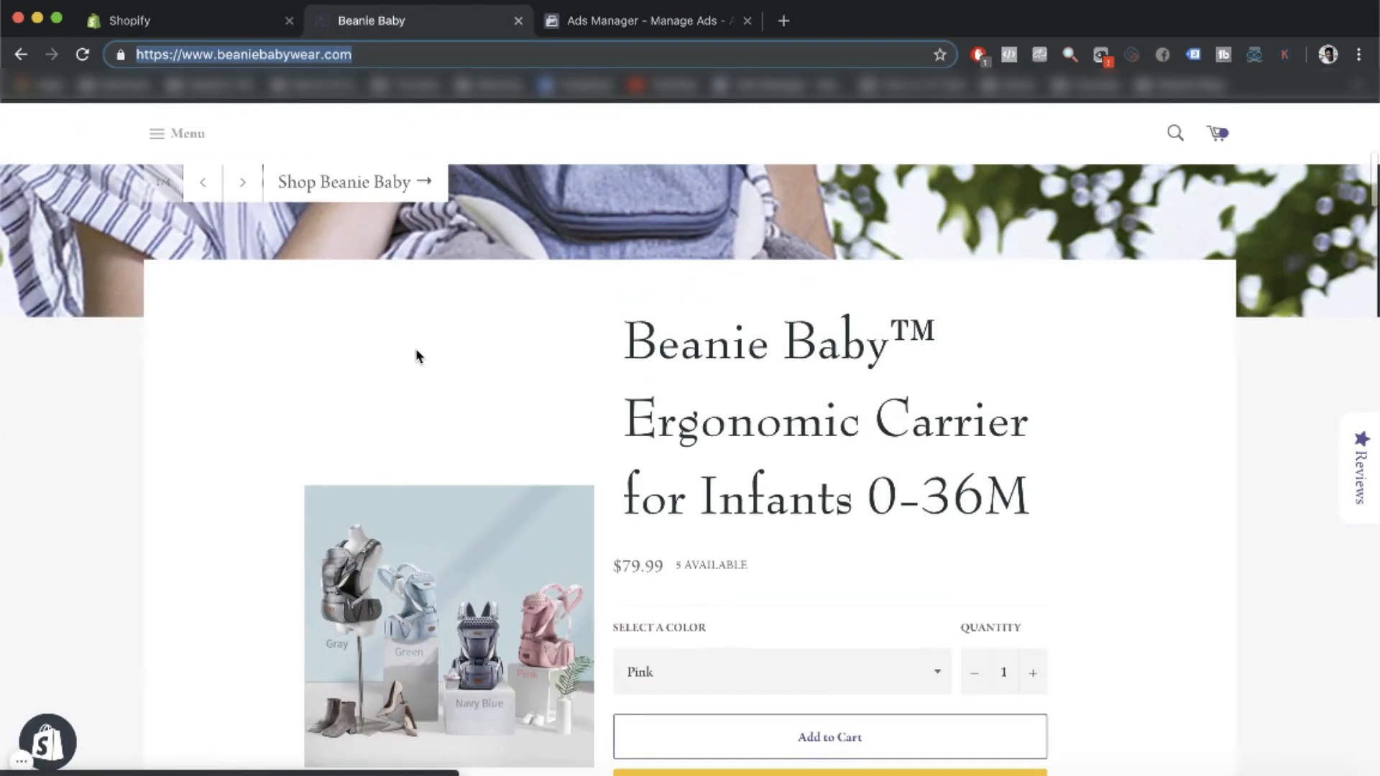
triple_click(636, 330)
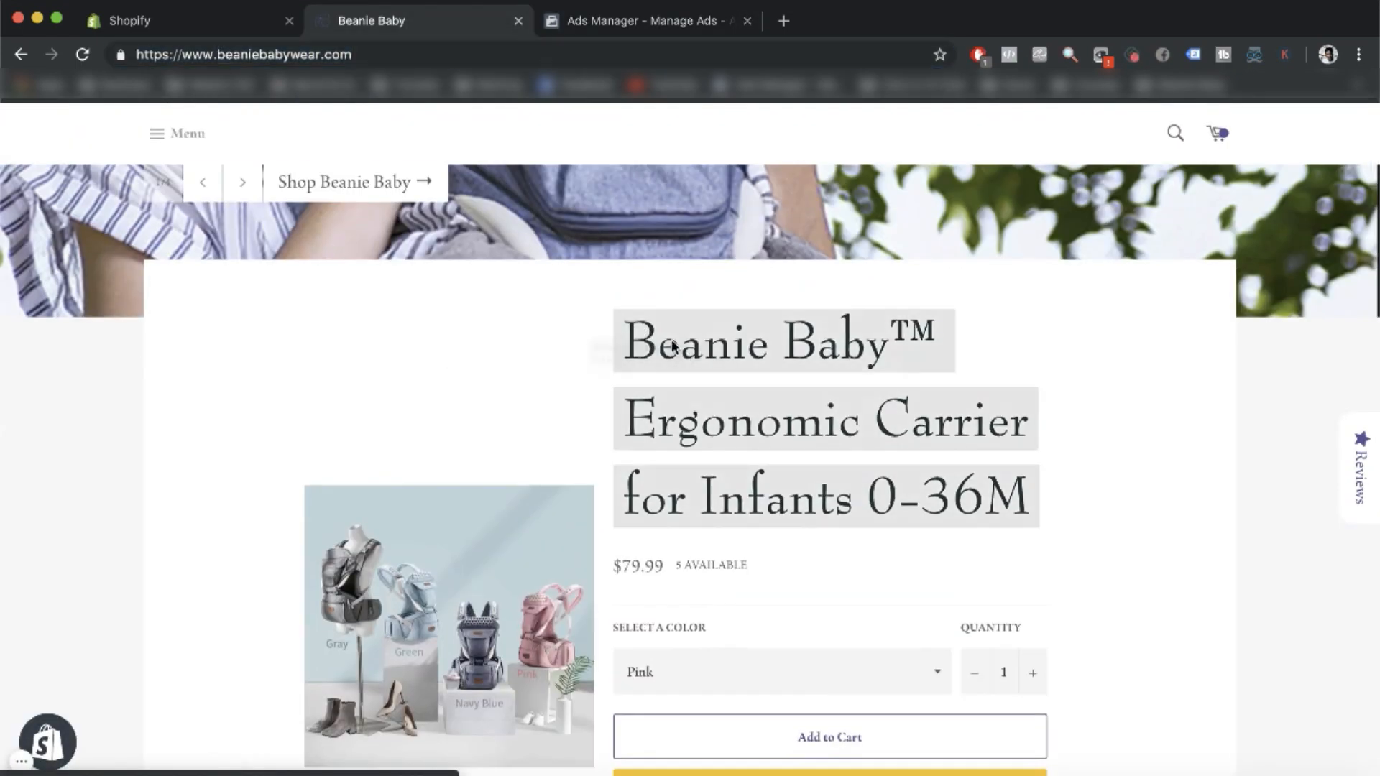
right_click(720, 356)
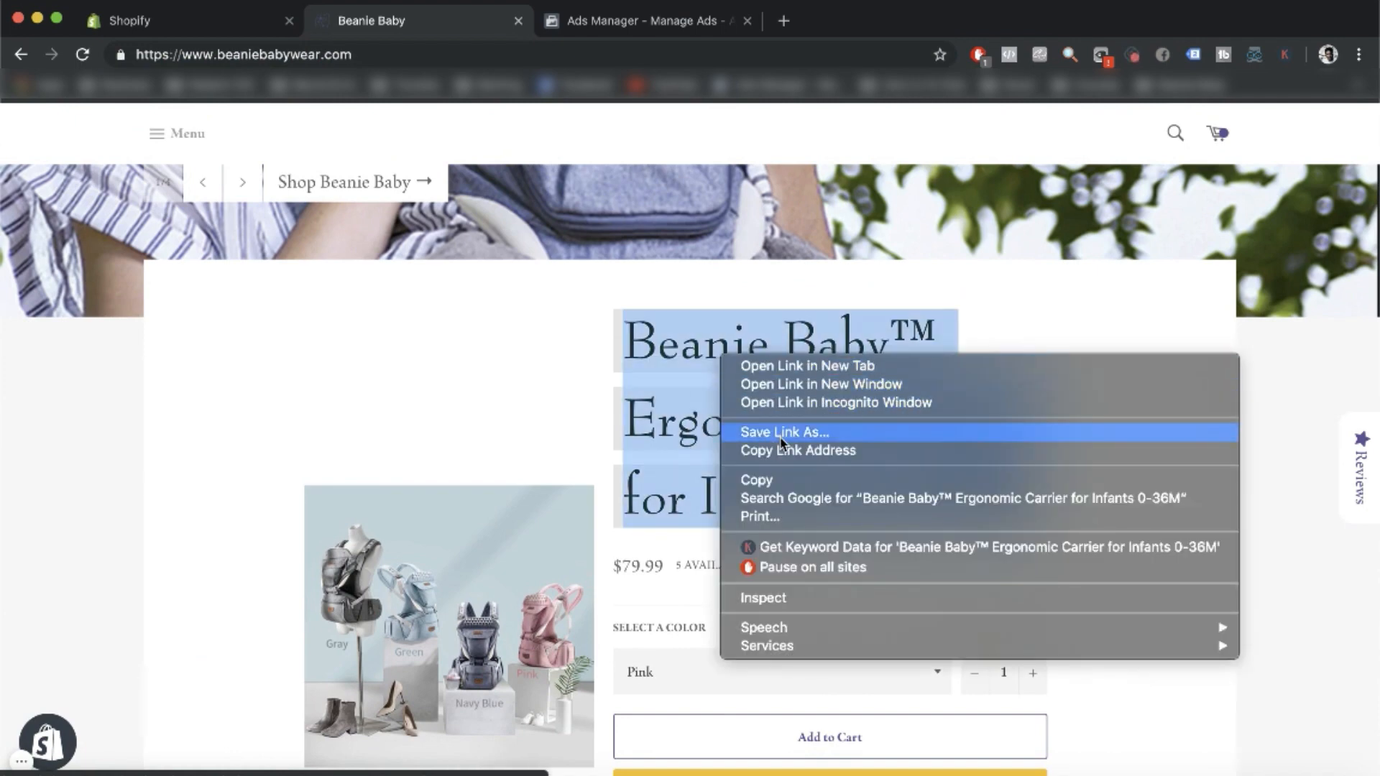
click(778, 481)
click(633, 20)
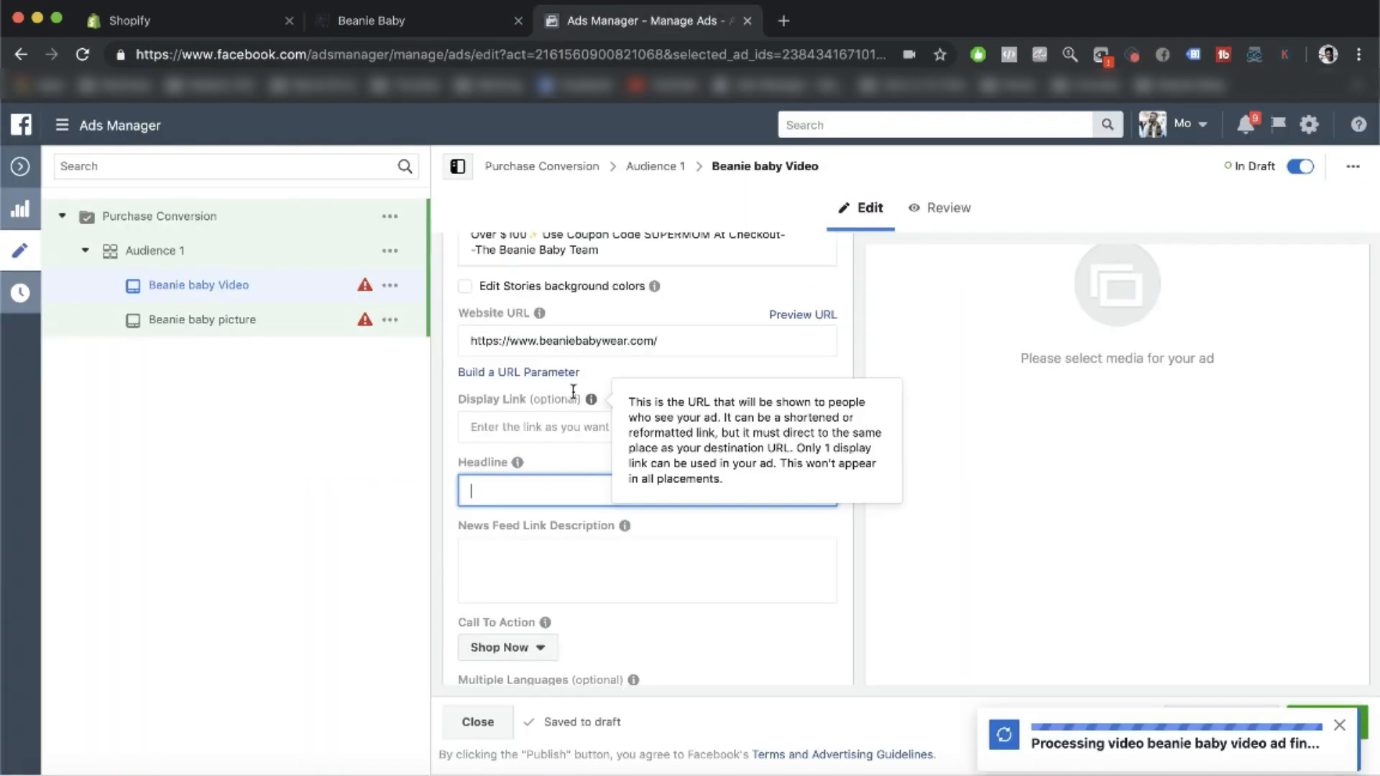
key(super+v)
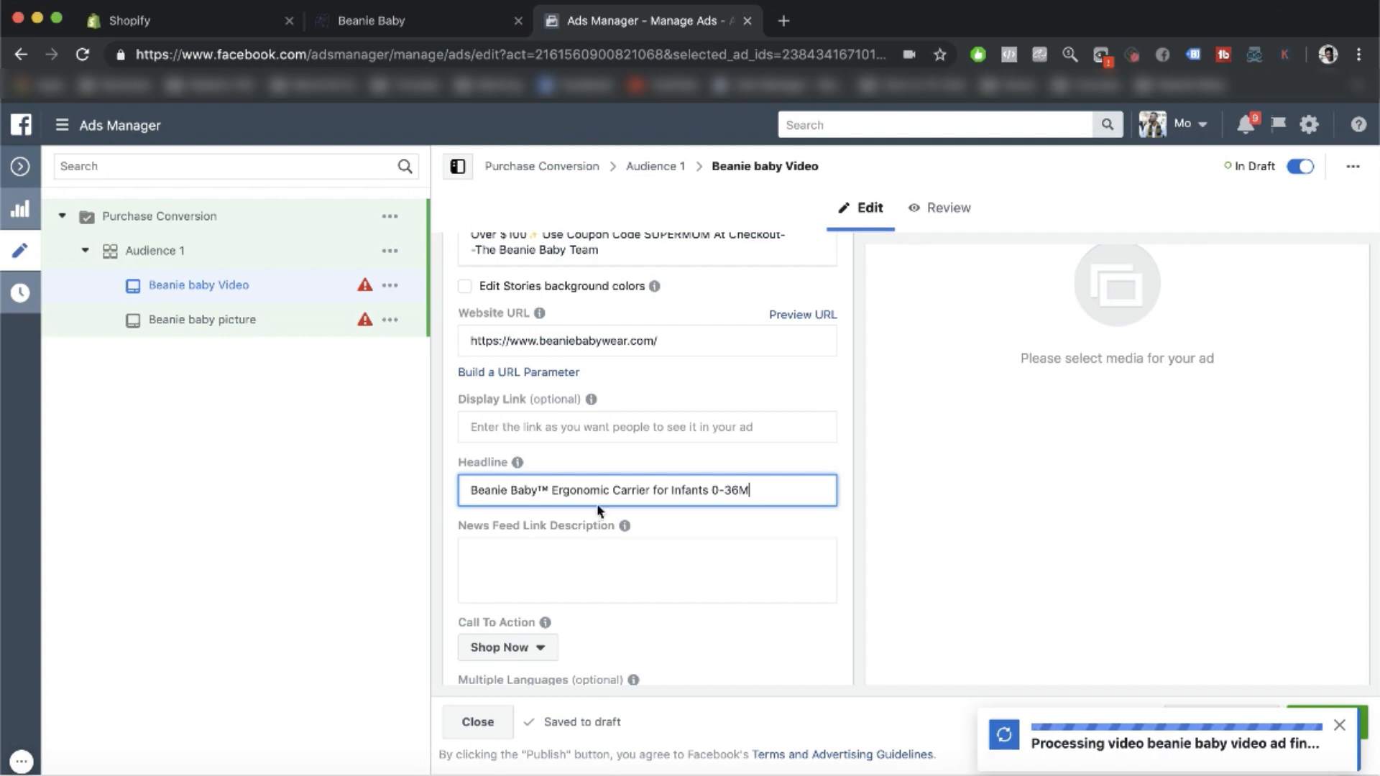
drag(743, 495, 736, 491)
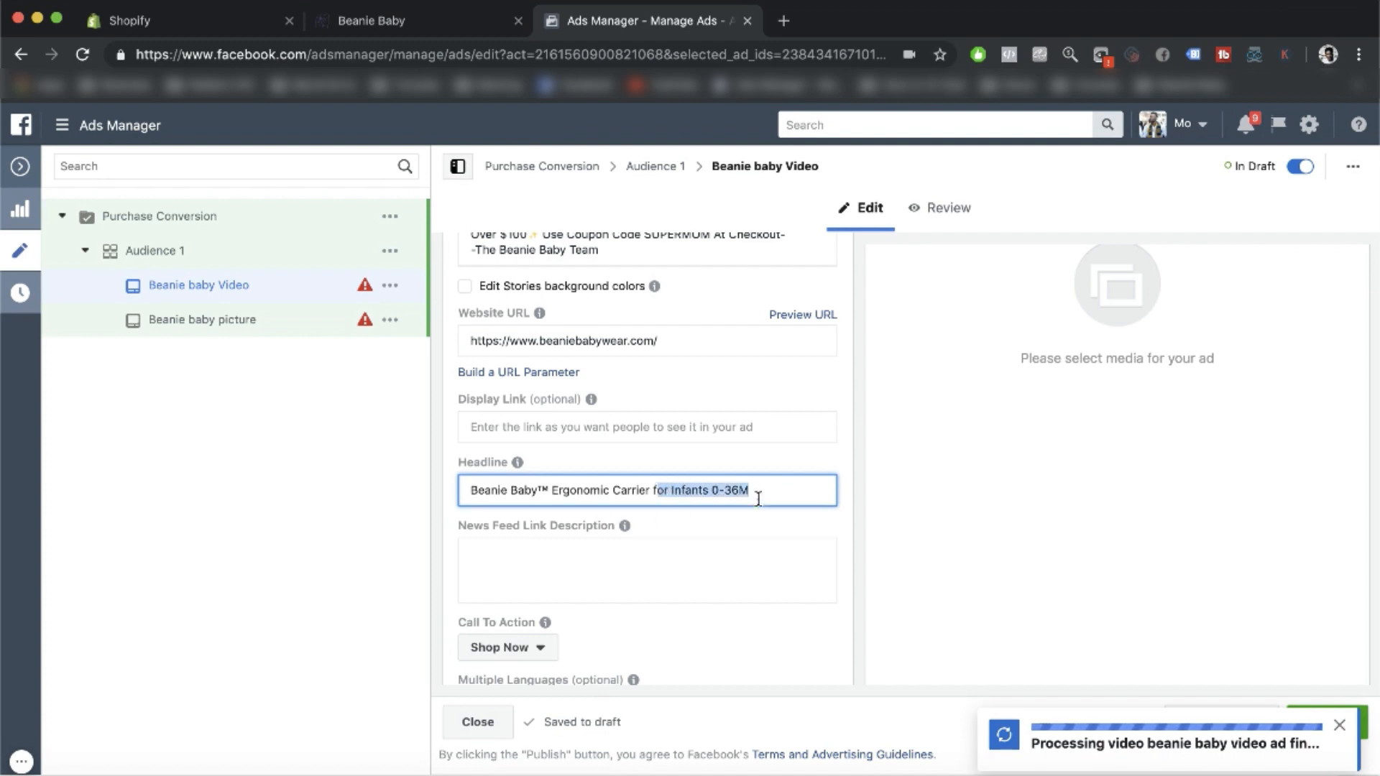
Step: Enter "SAVE $20 OFF Your Purchase over $100" as the video ad's News Feed Link Description
click(583, 565)
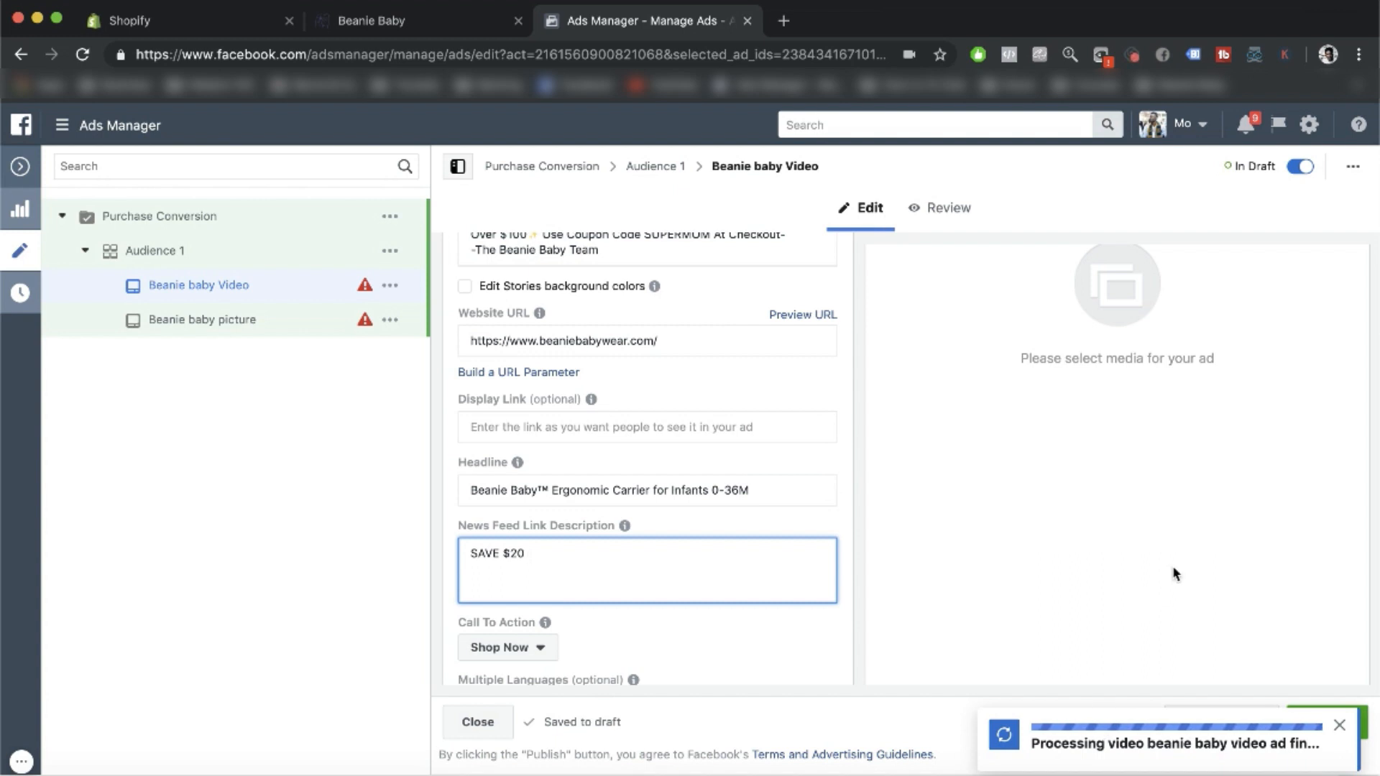
scroll(1179, 536, down, 3)
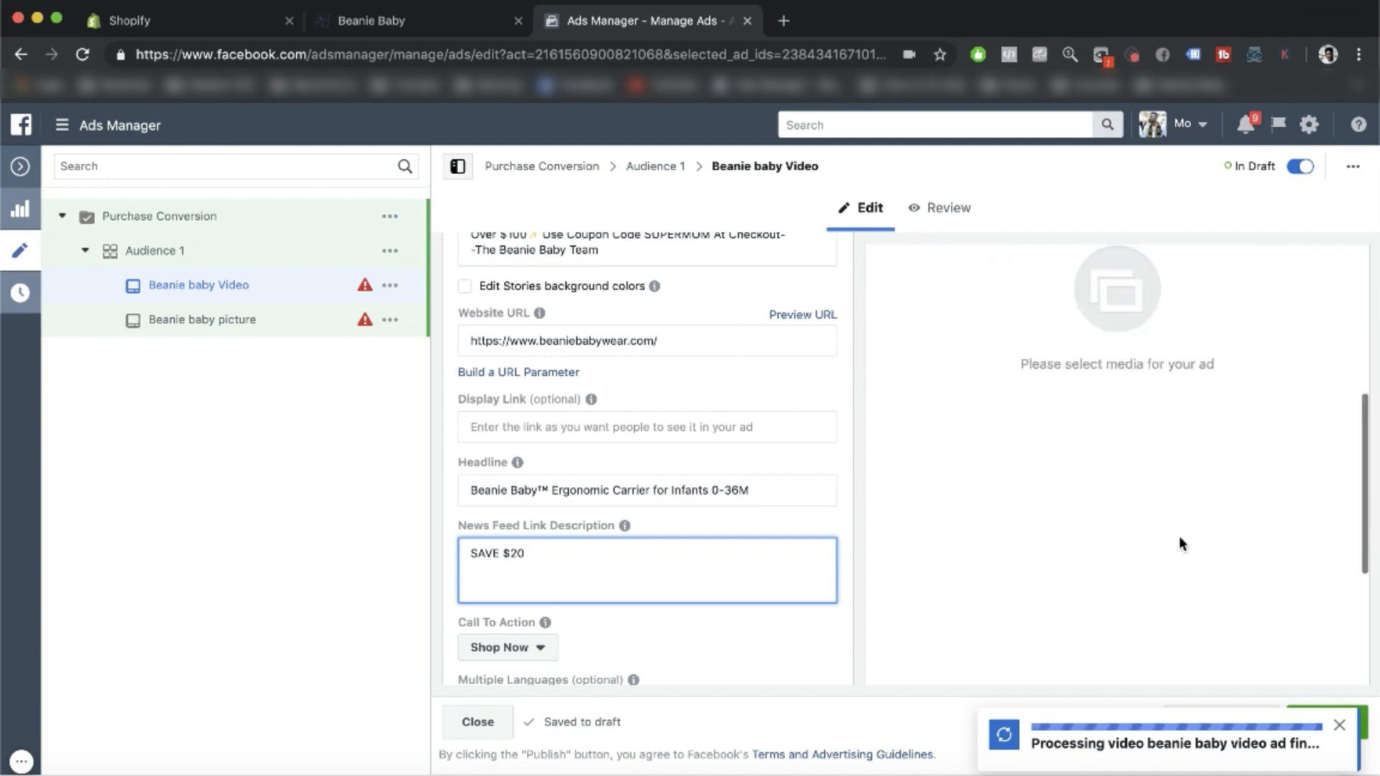
scroll(652, 550, down, 1)
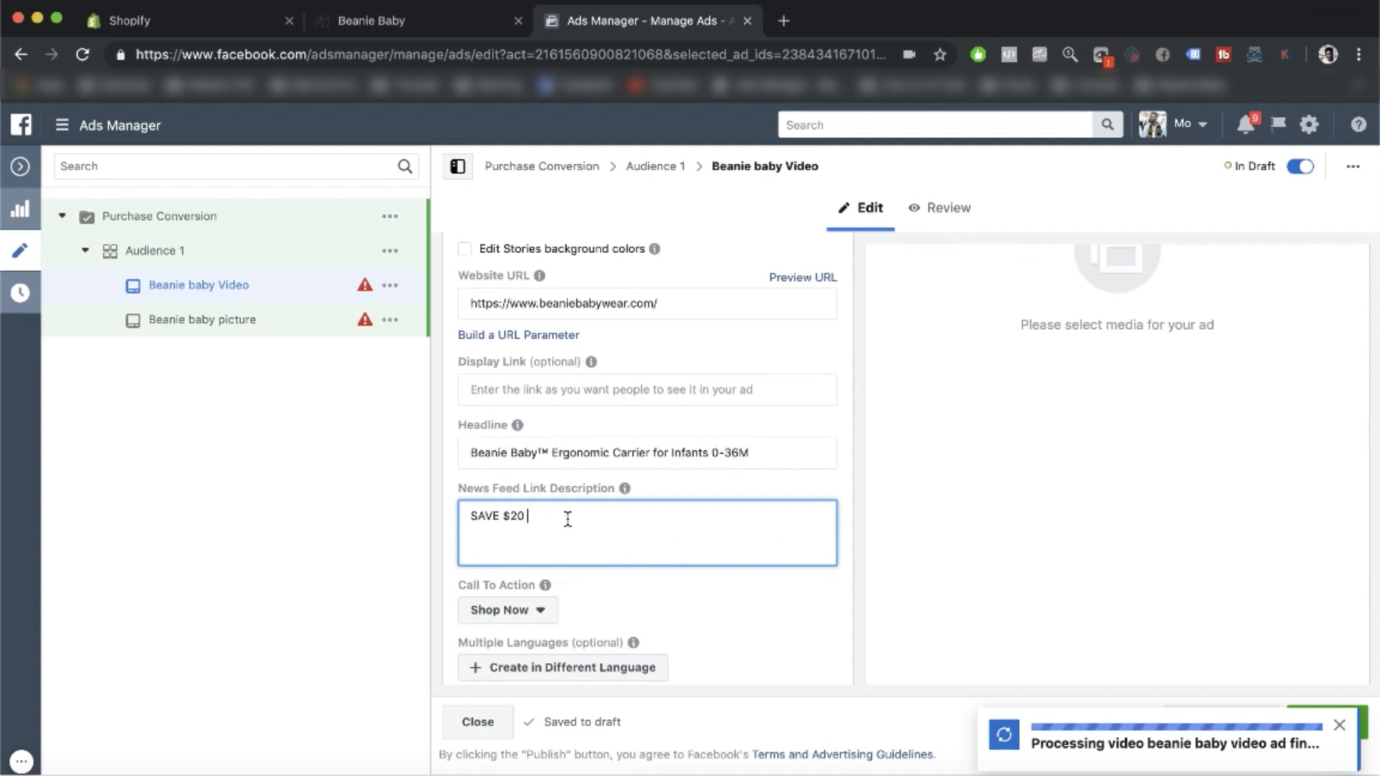
key(BackSpace)
key(BackSpace)
key(BackSpace)
key(BackSpace)
text(OFF Your)
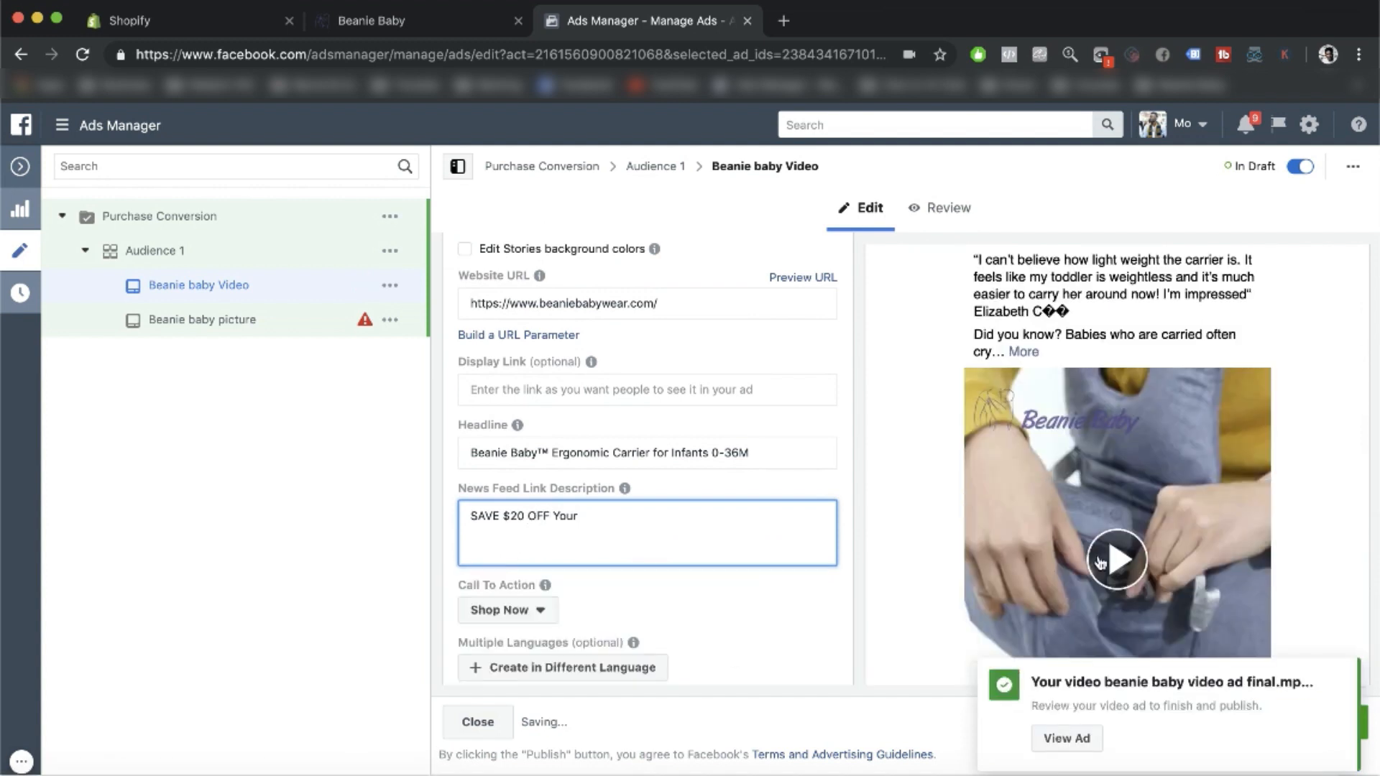
Step: Request a manual review of the video ad's image text and check the ad's Mobile News Feed preview
click(511, 651)
scroll(588, 512, down, 2)
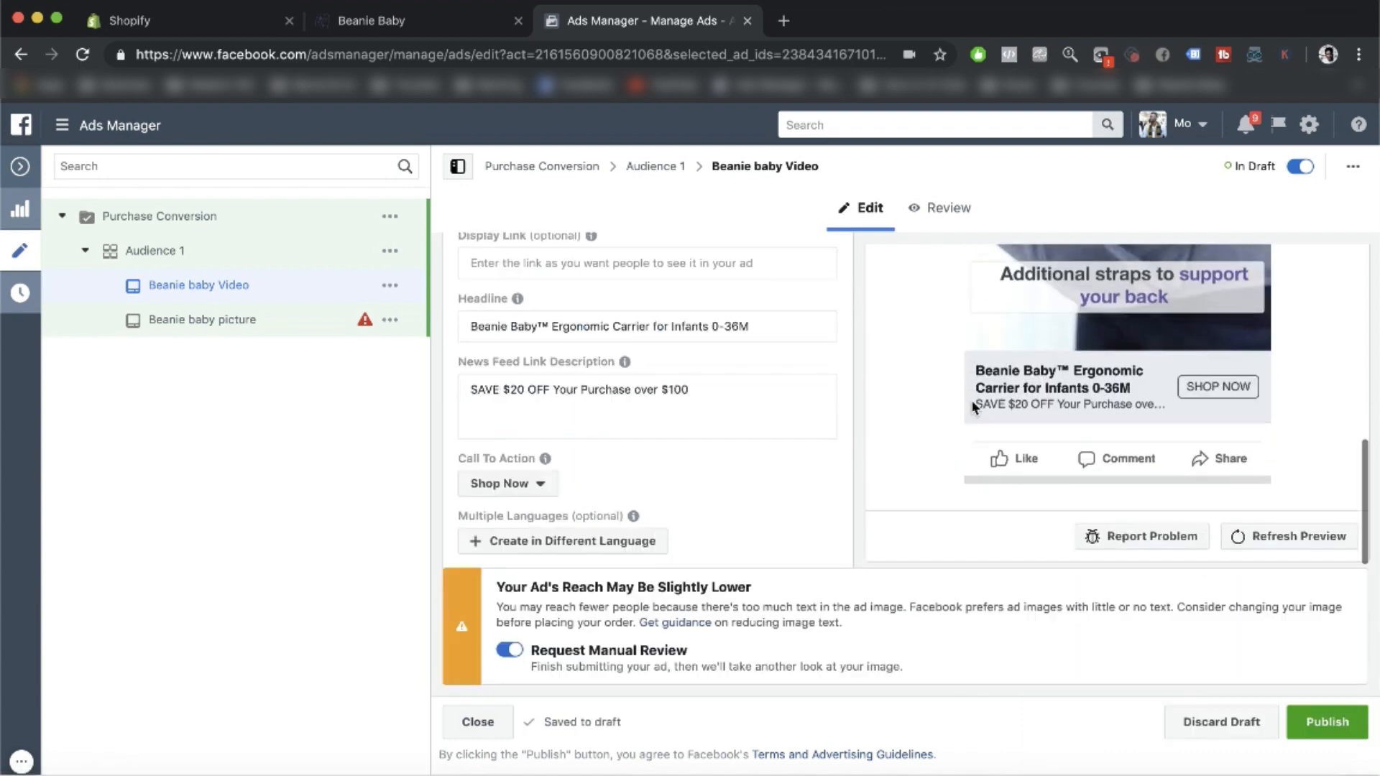
scroll(973, 407, up, 3)
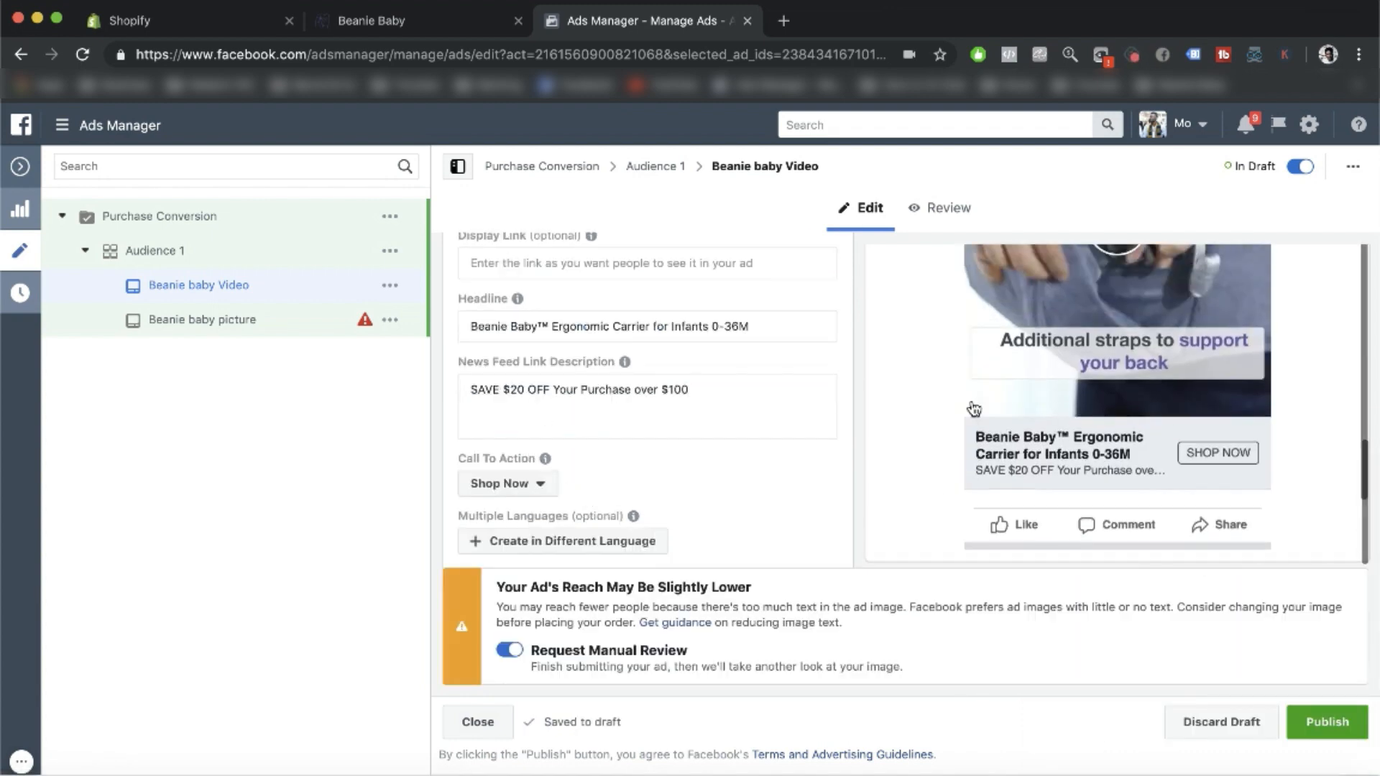
scroll(1108, 440, up, 5)
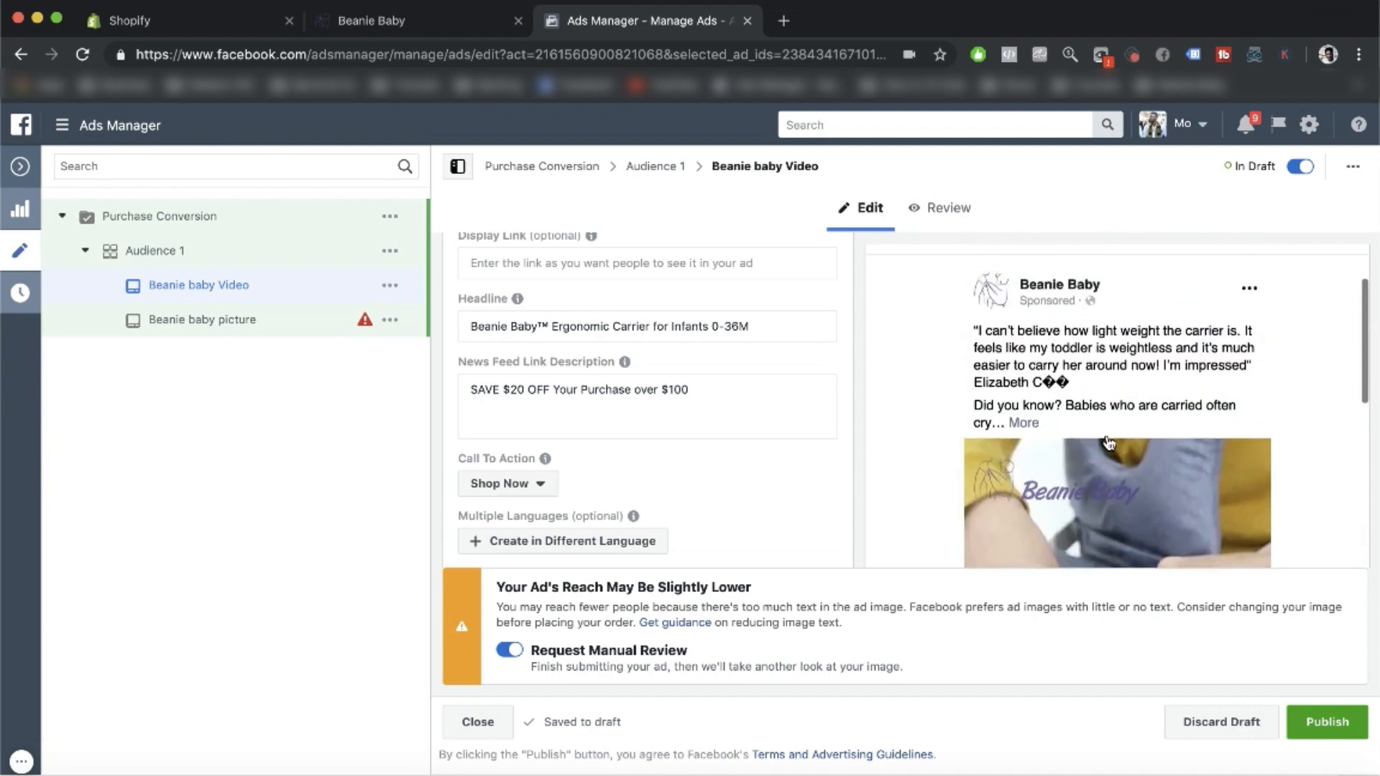
scroll(1106, 434, down, 4)
click(510, 652)
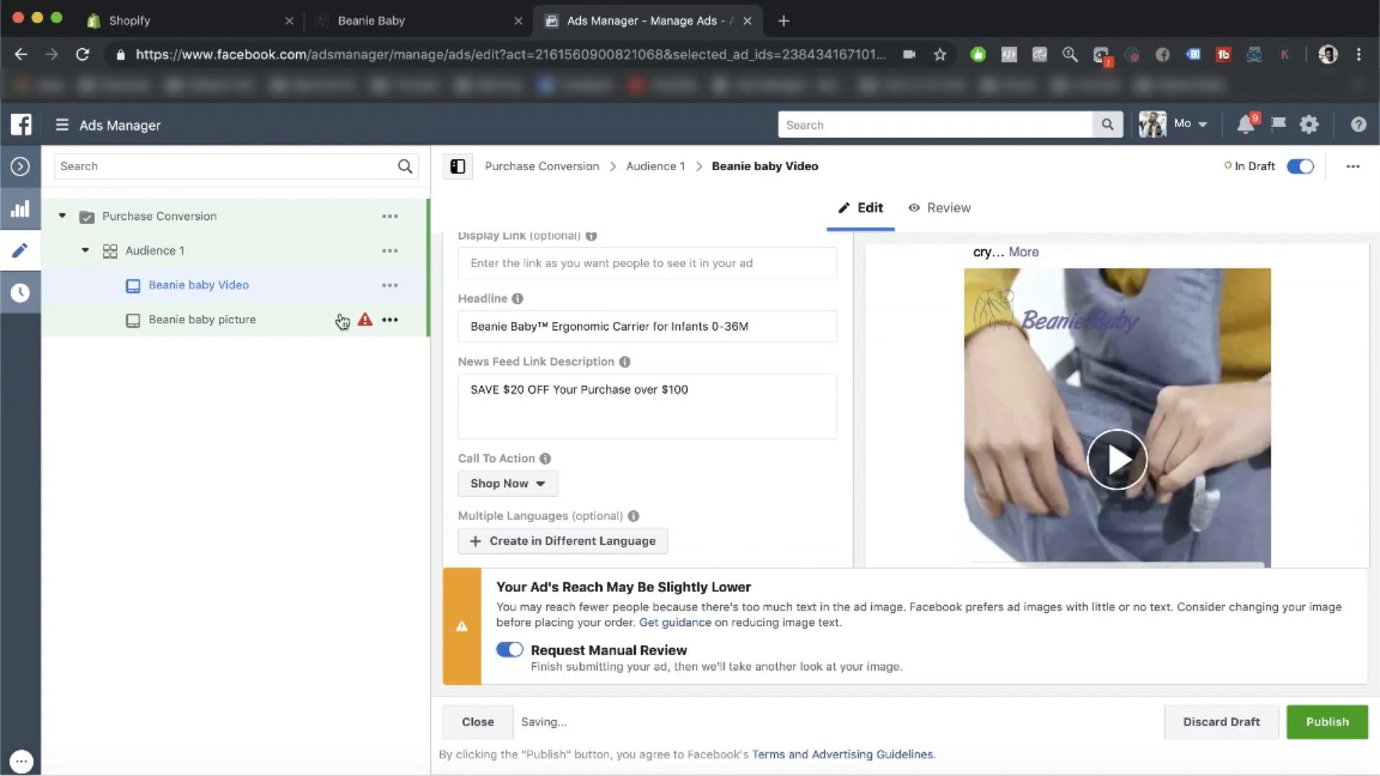
Step: Examine the Beanie baby Video ad's Mobile News Feed preview, link details and conversion tracking settings
click(283, 321)
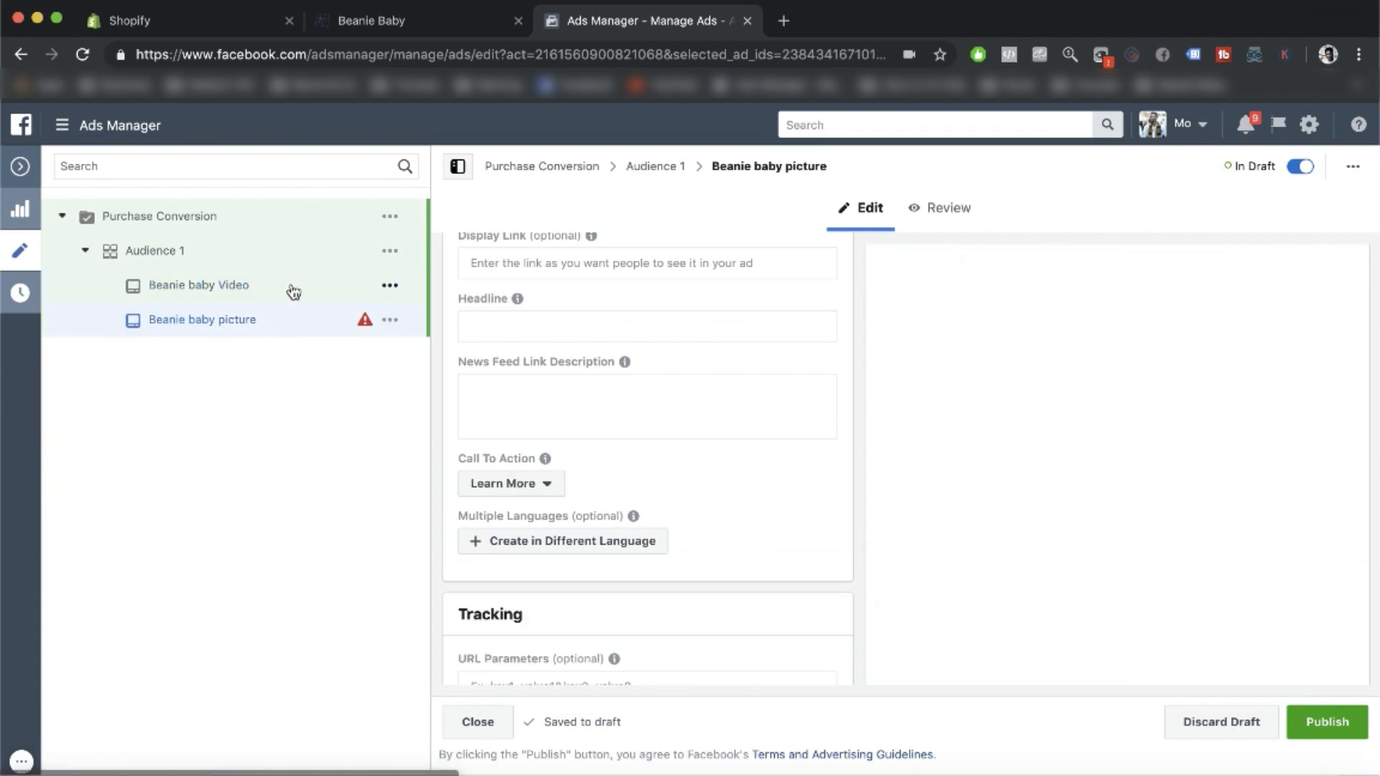
click(293, 289)
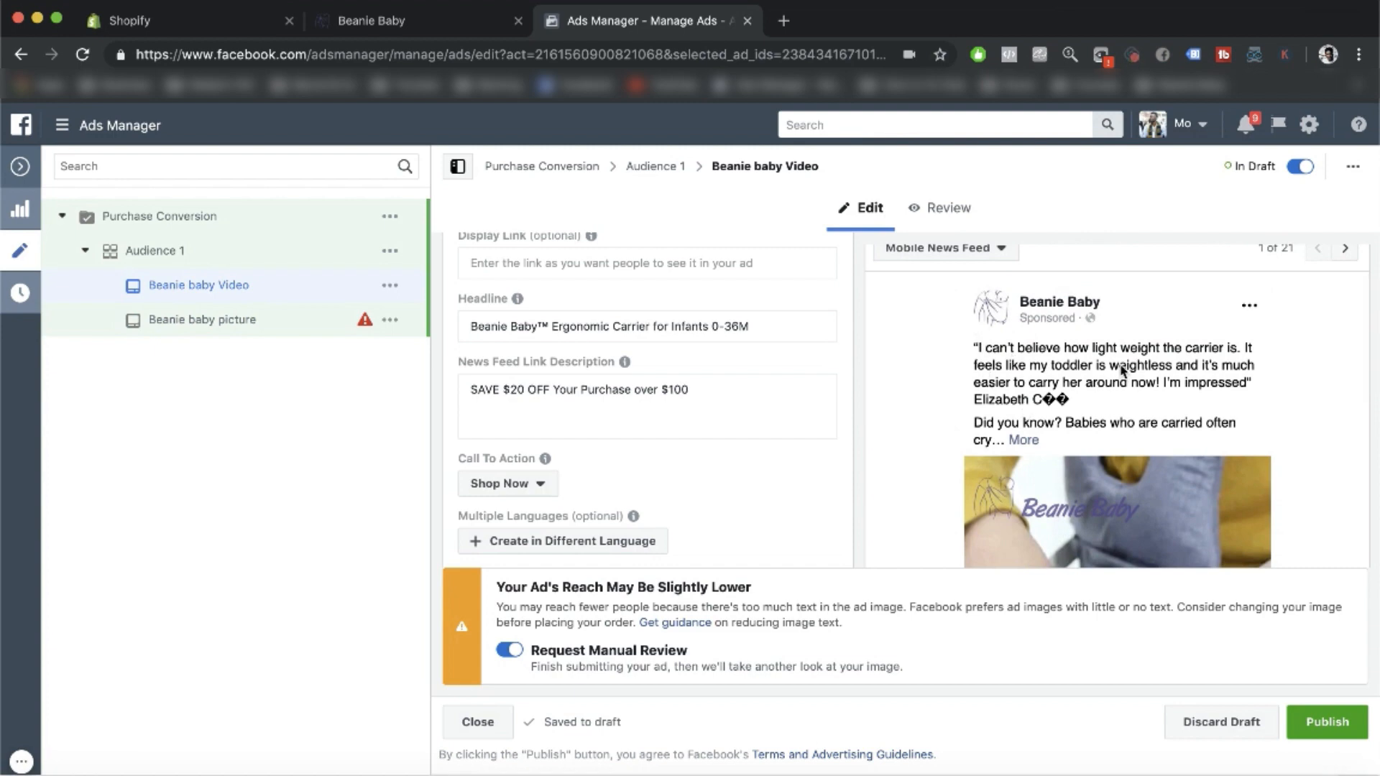
scroll(1122, 370, down, 3)
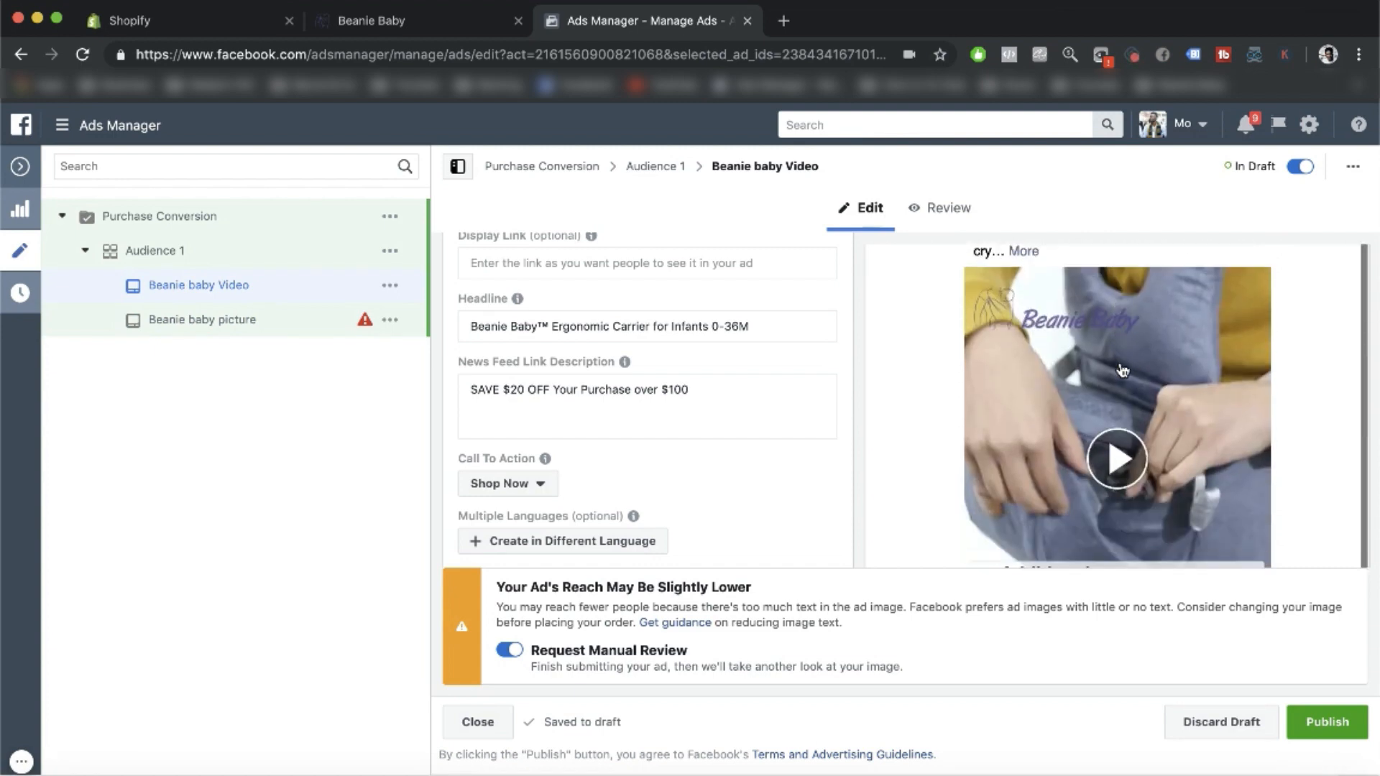
scroll(1122, 370, down, 3)
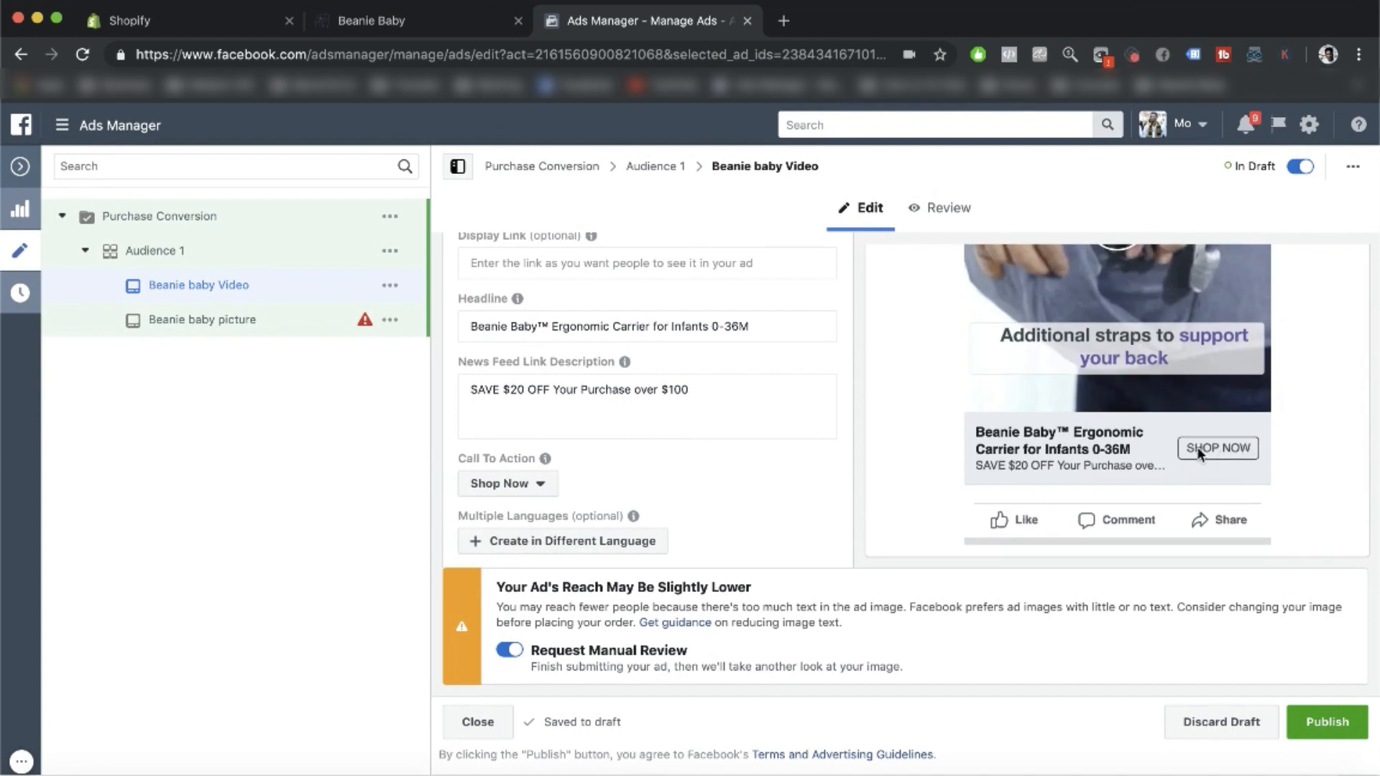
scroll(1205, 447, up, 1)
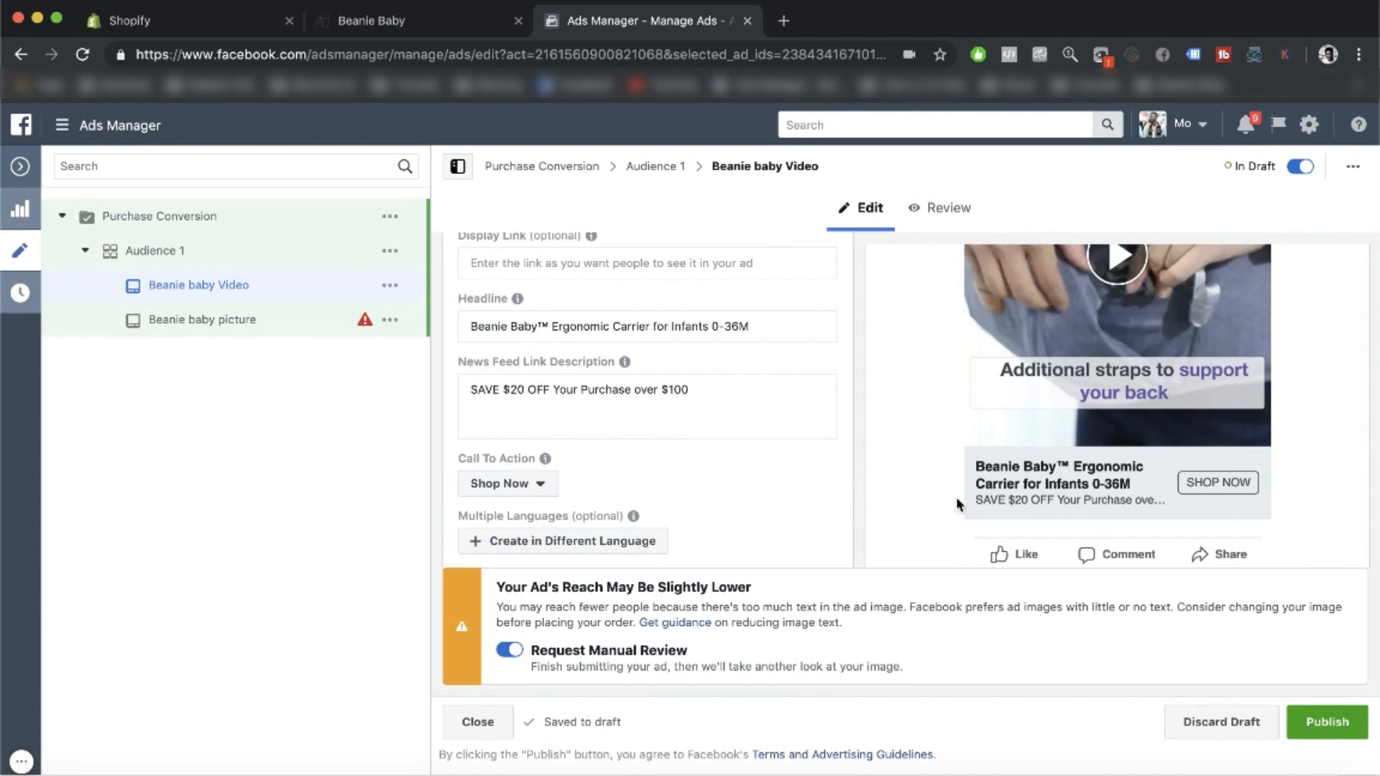
scroll(955, 497, down, 3)
scroll(661, 503, down, 4)
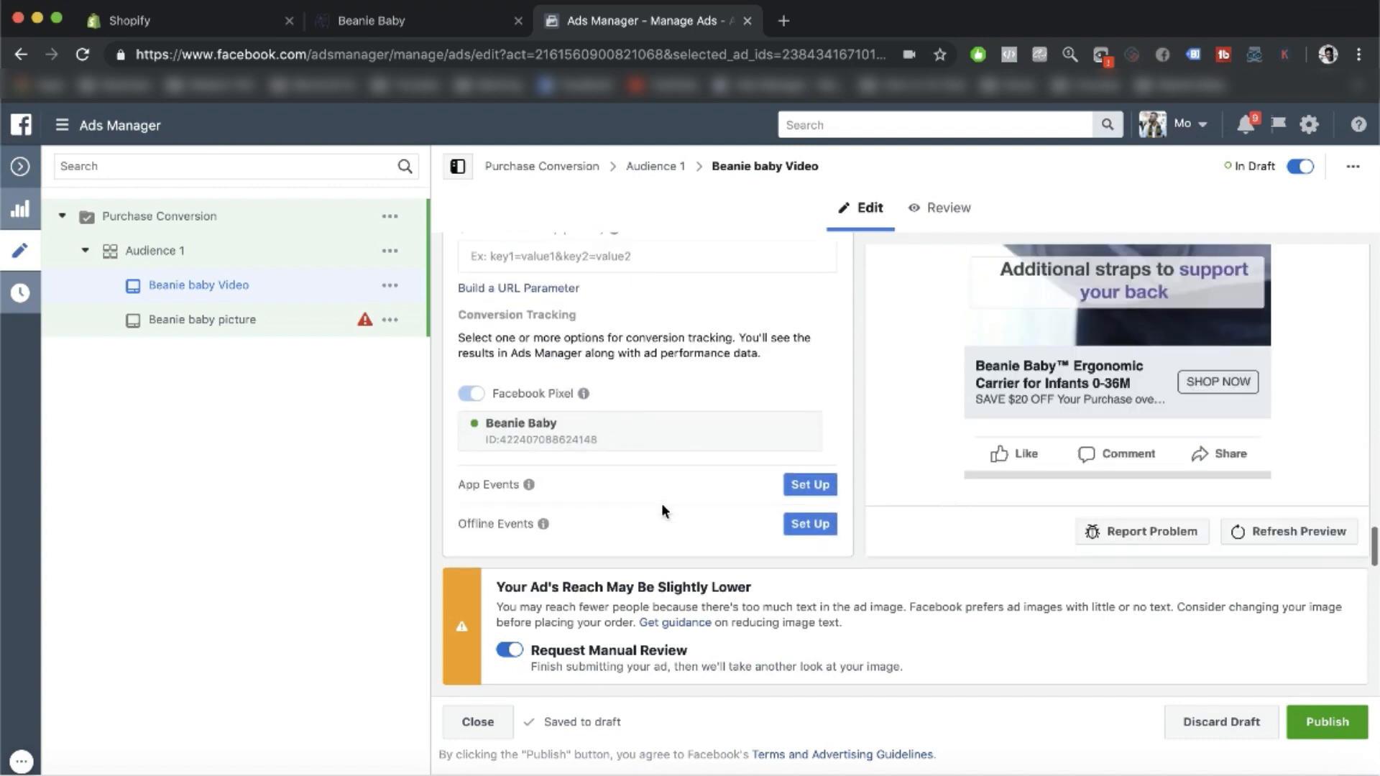
scroll(678, 409, up, 6)
scroll(678, 410, down, 1)
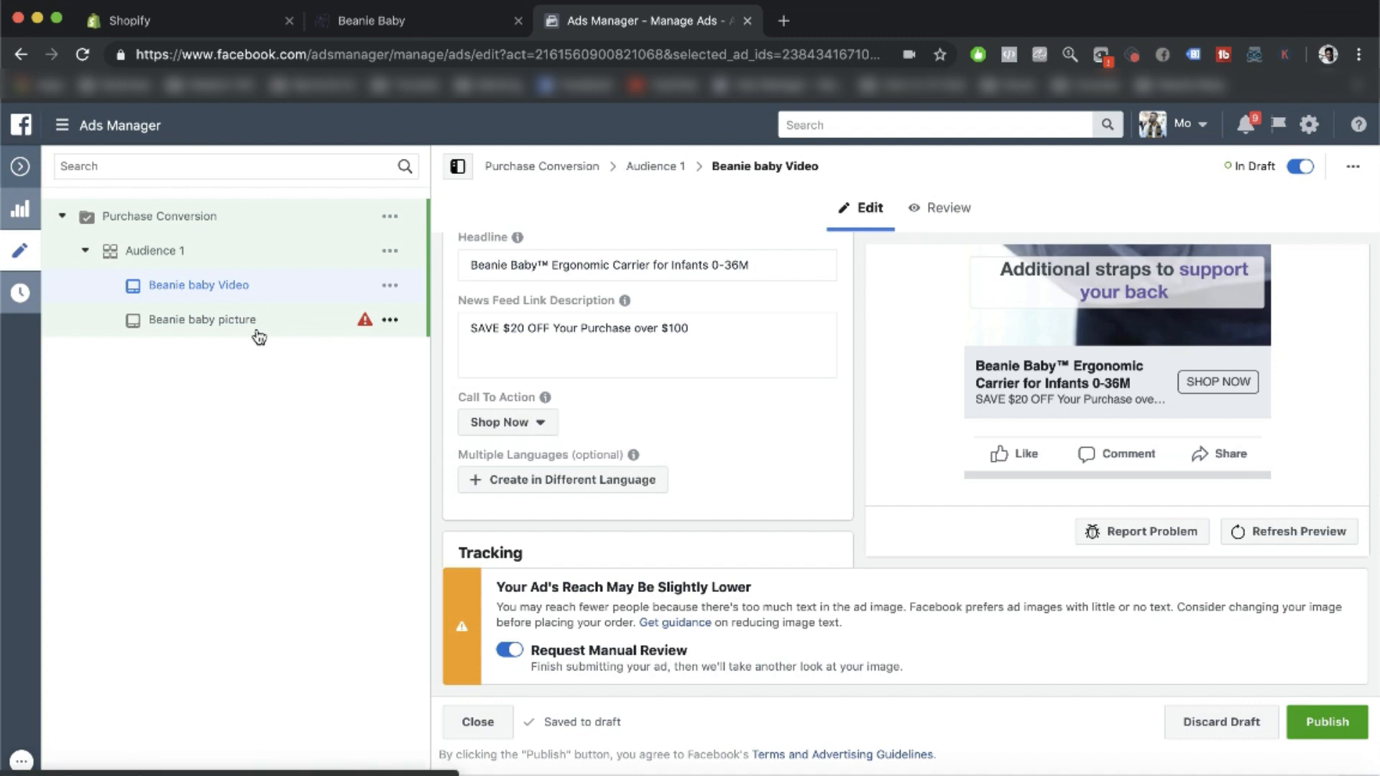
Step: Open the Beanie baby picture ad and set its Facebook Page to Beanie Baby
click(326, 330)
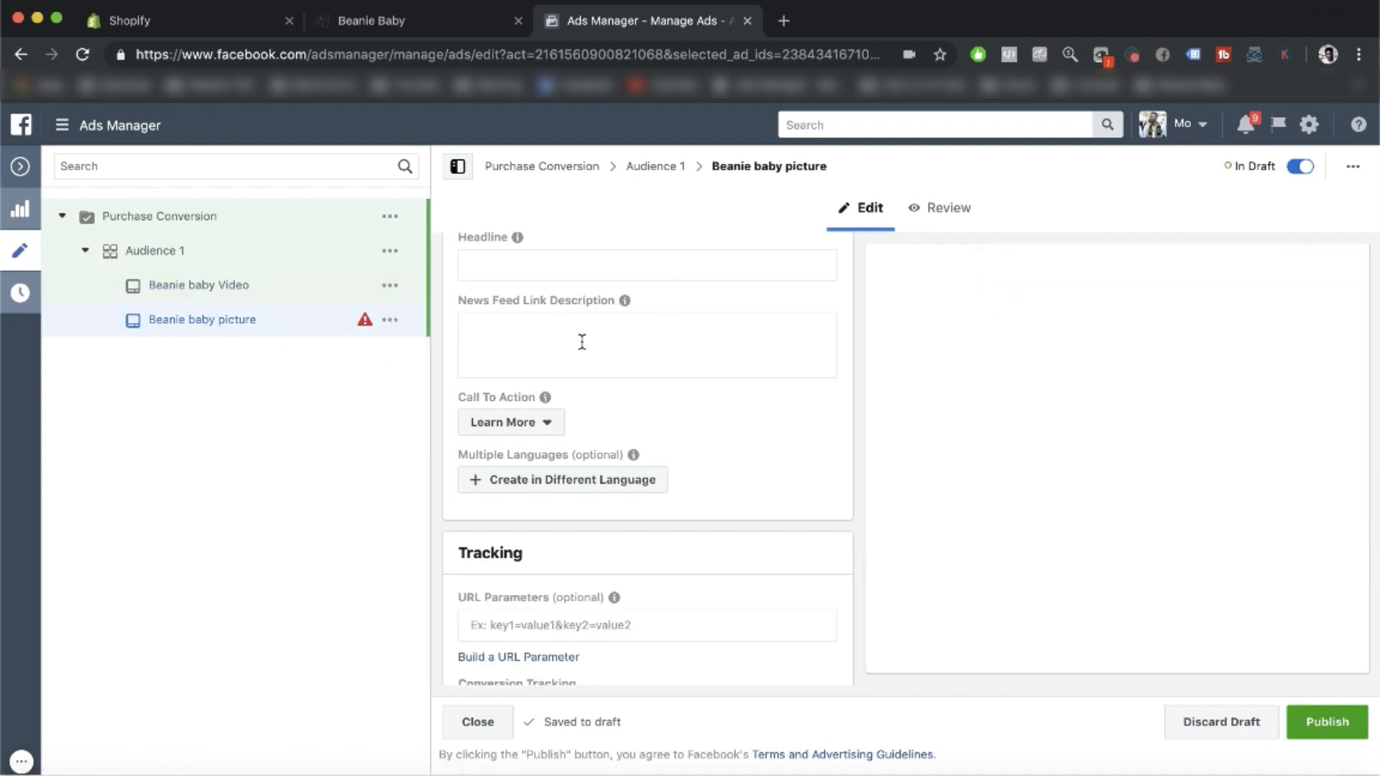
scroll(496, 395, up, 1)
scroll(496, 395, up, 10)
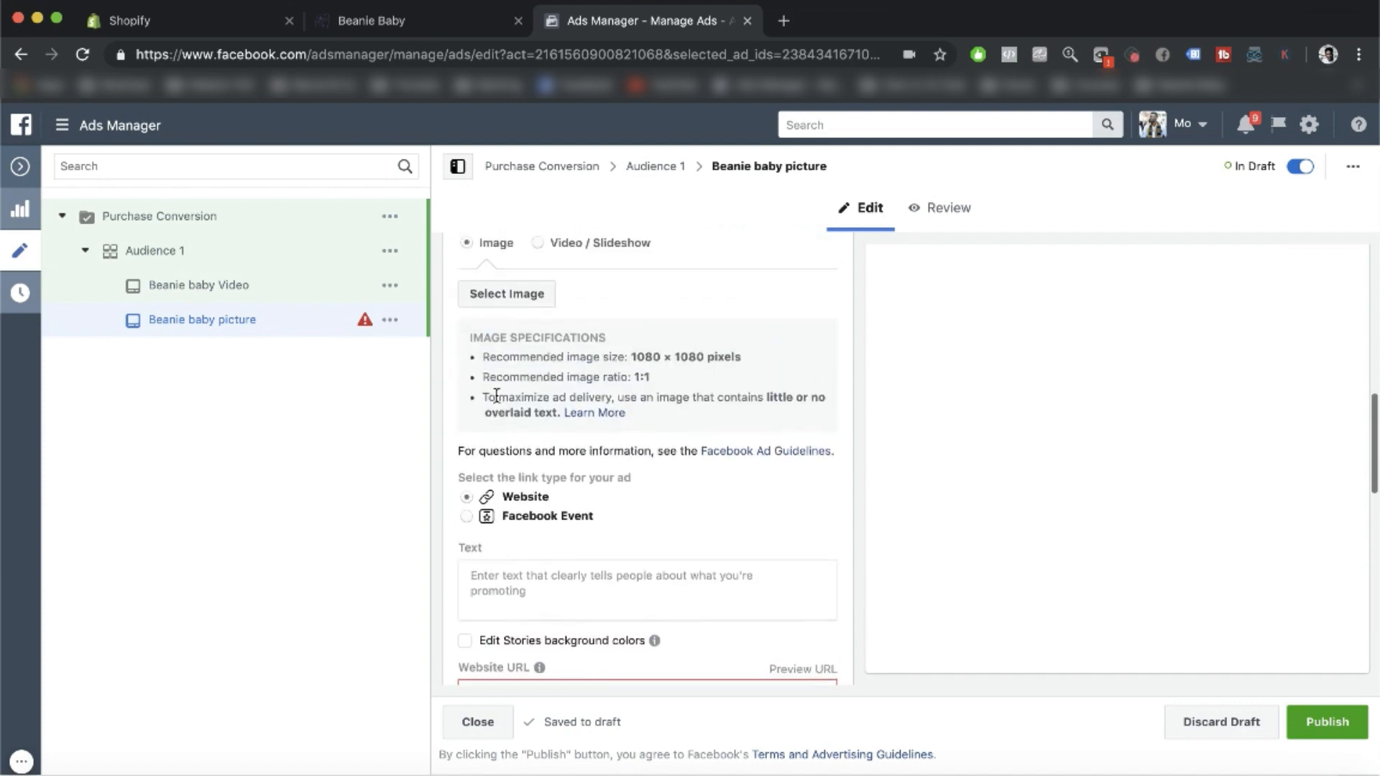
scroll(495, 395, down, 8)
scroll(496, 395, up, 5)
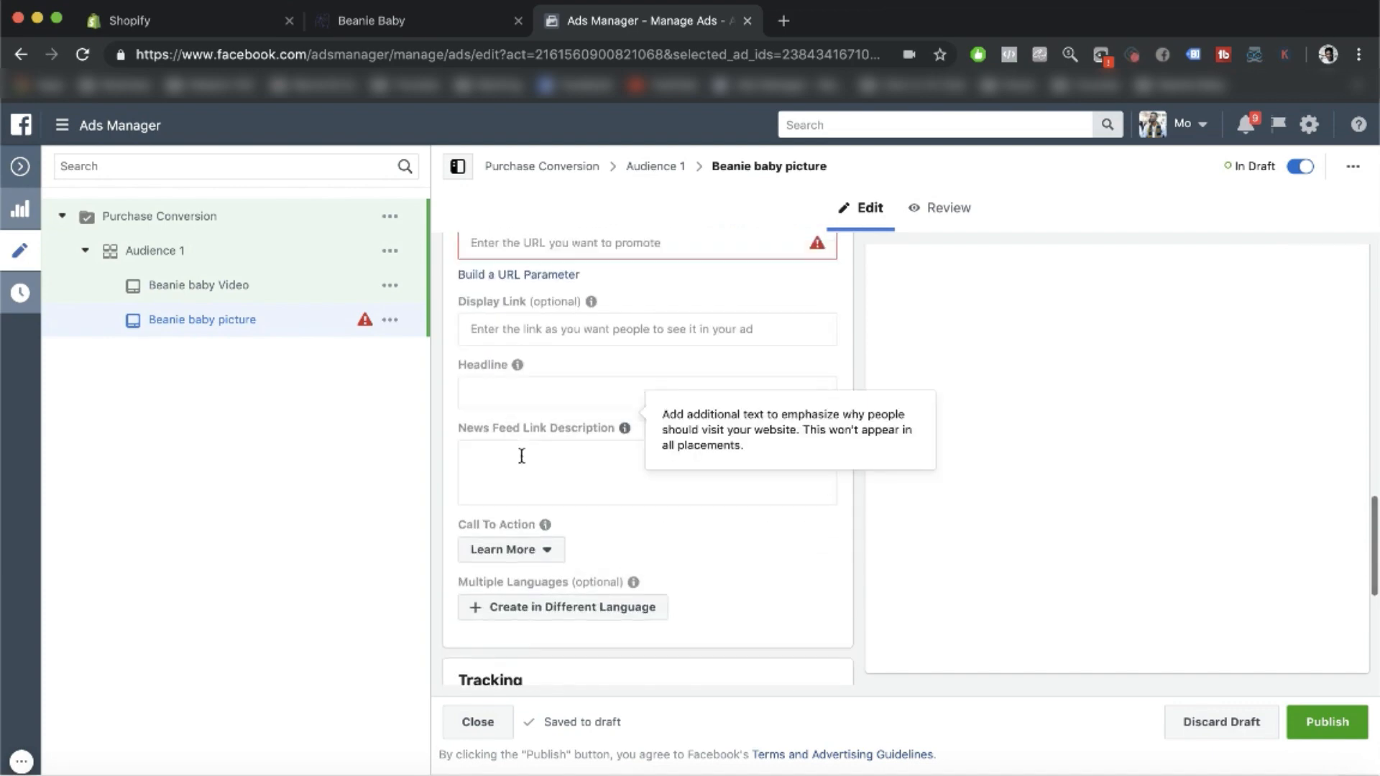
scroll(521, 456, up, 10)
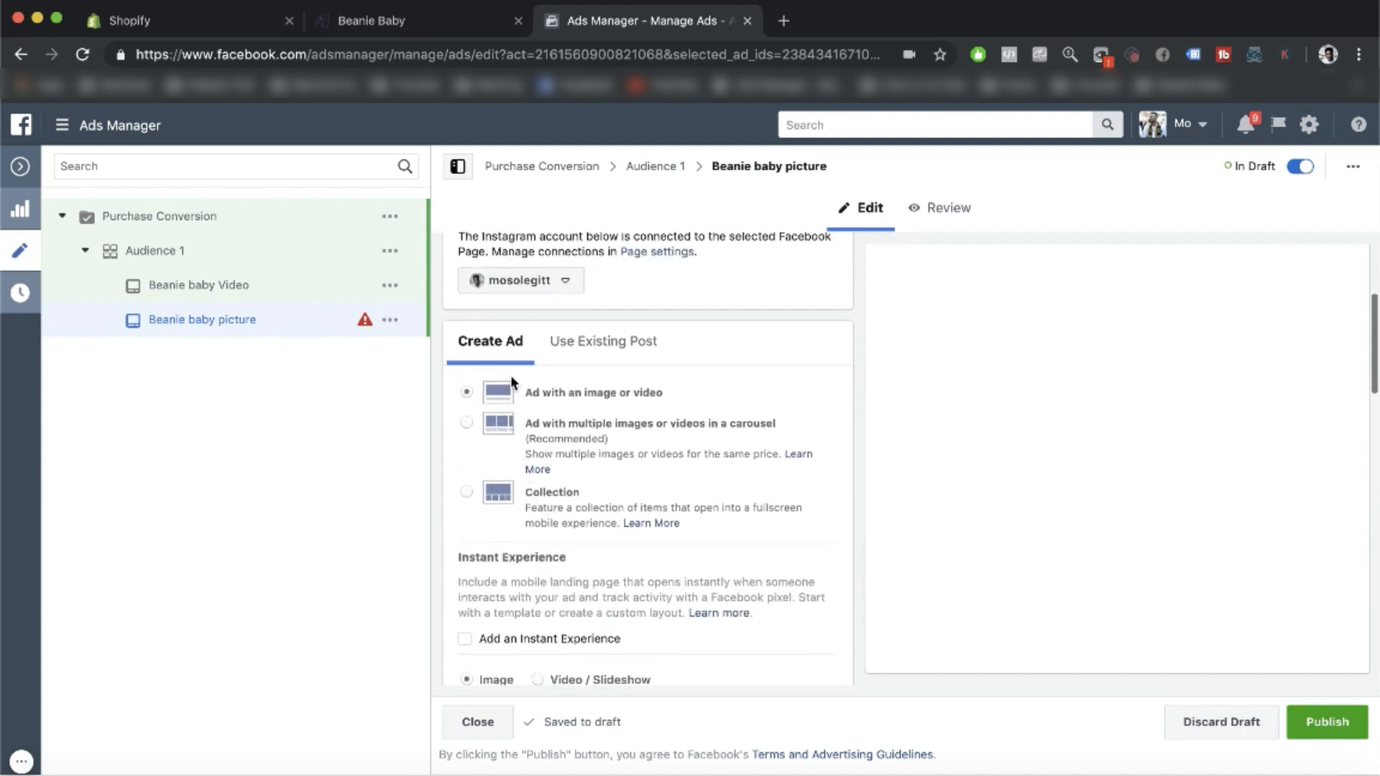
scroll(482, 330, up, 1)
click(524, 338)
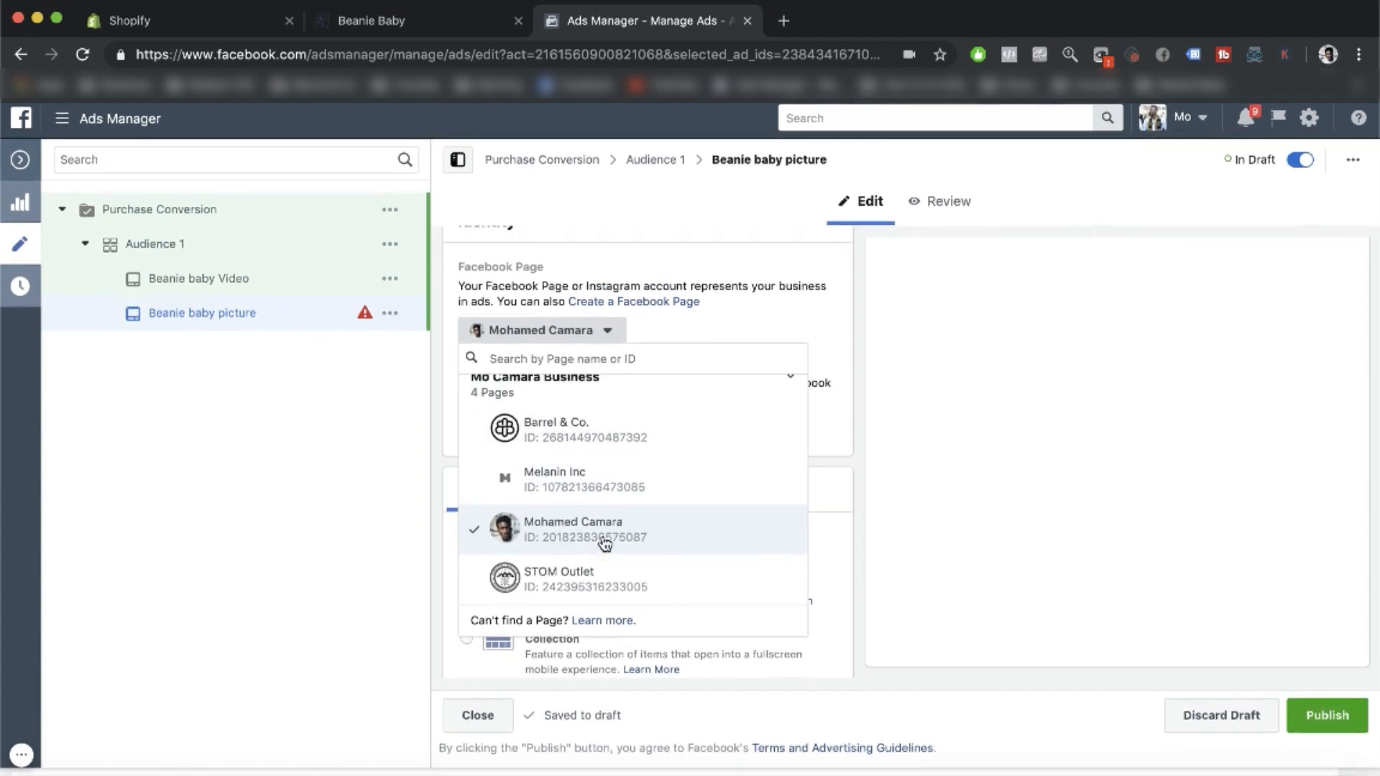
scroll(604, 543, up, 3)
click(578, 457)
click(568, 498)
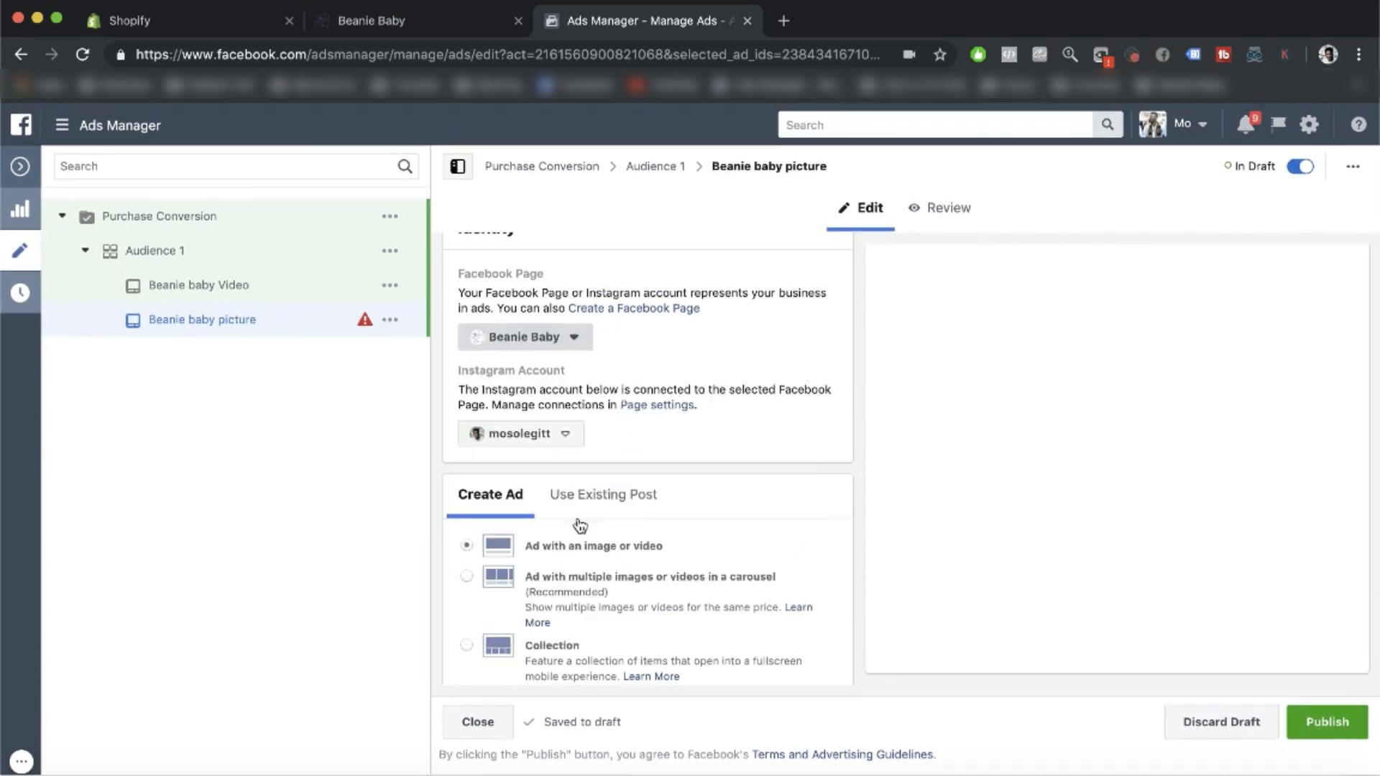
Step: Upload the 1336 × 1336 Screen Shot 2019-05-13 carrier picture with circular insets and use it as the picture ad's image
scroll(680, 429, down, 3)
scroll(675, 382, down, 3)
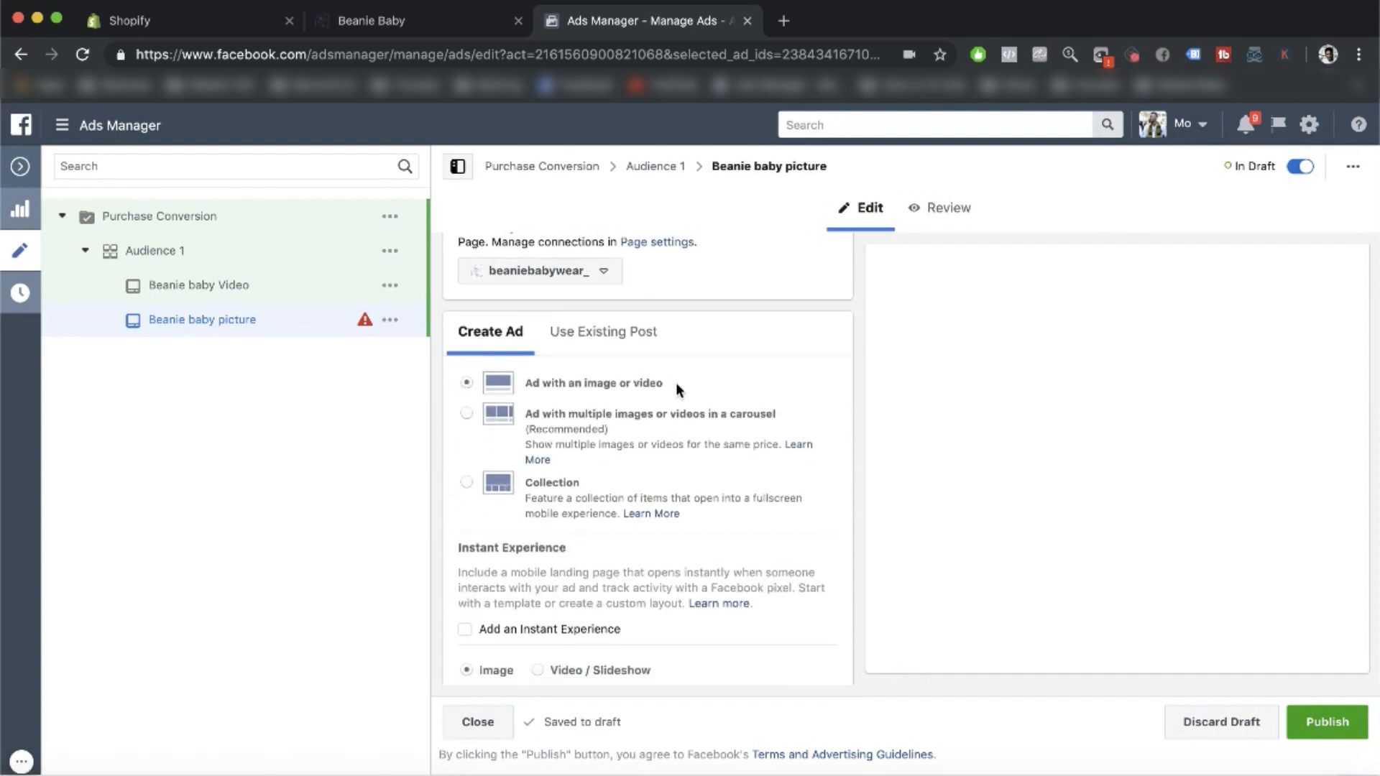
click(507, 565)
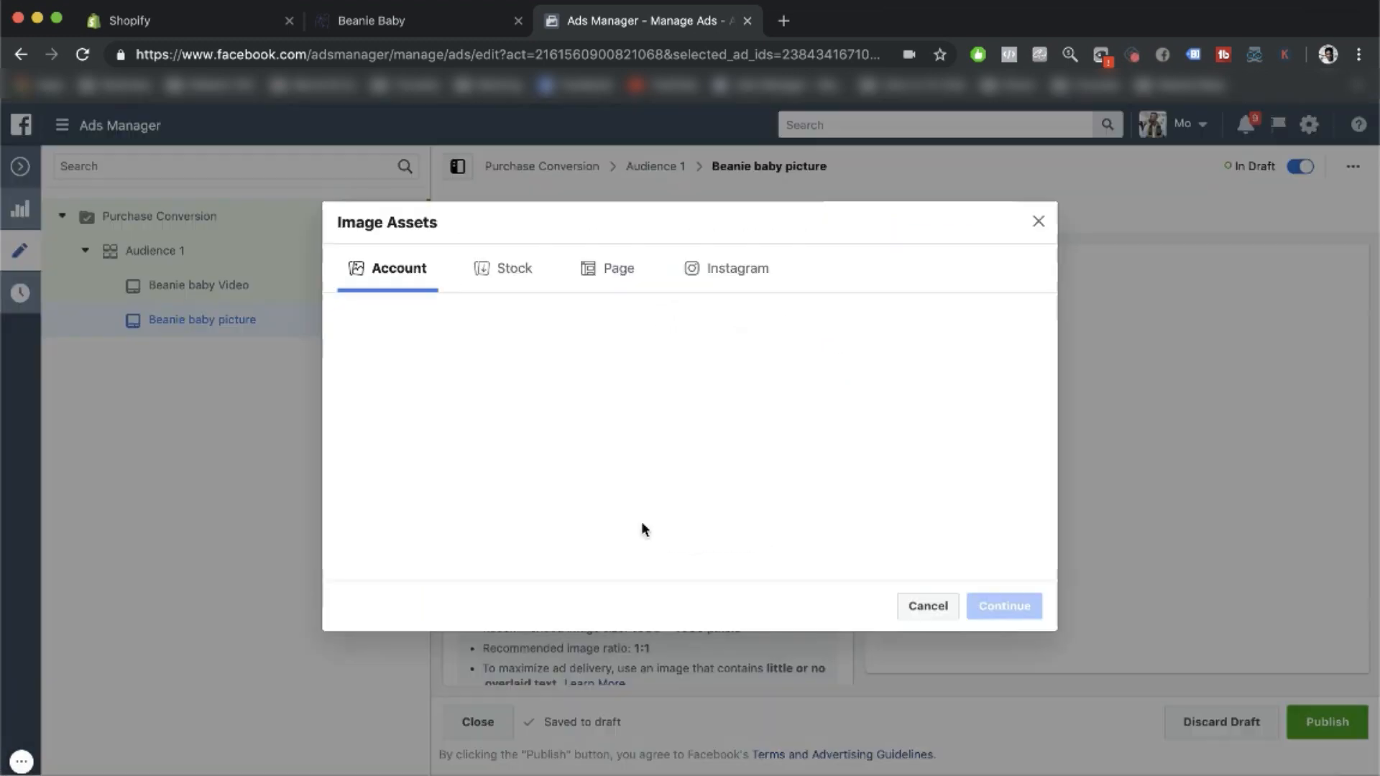
click(983, 265)
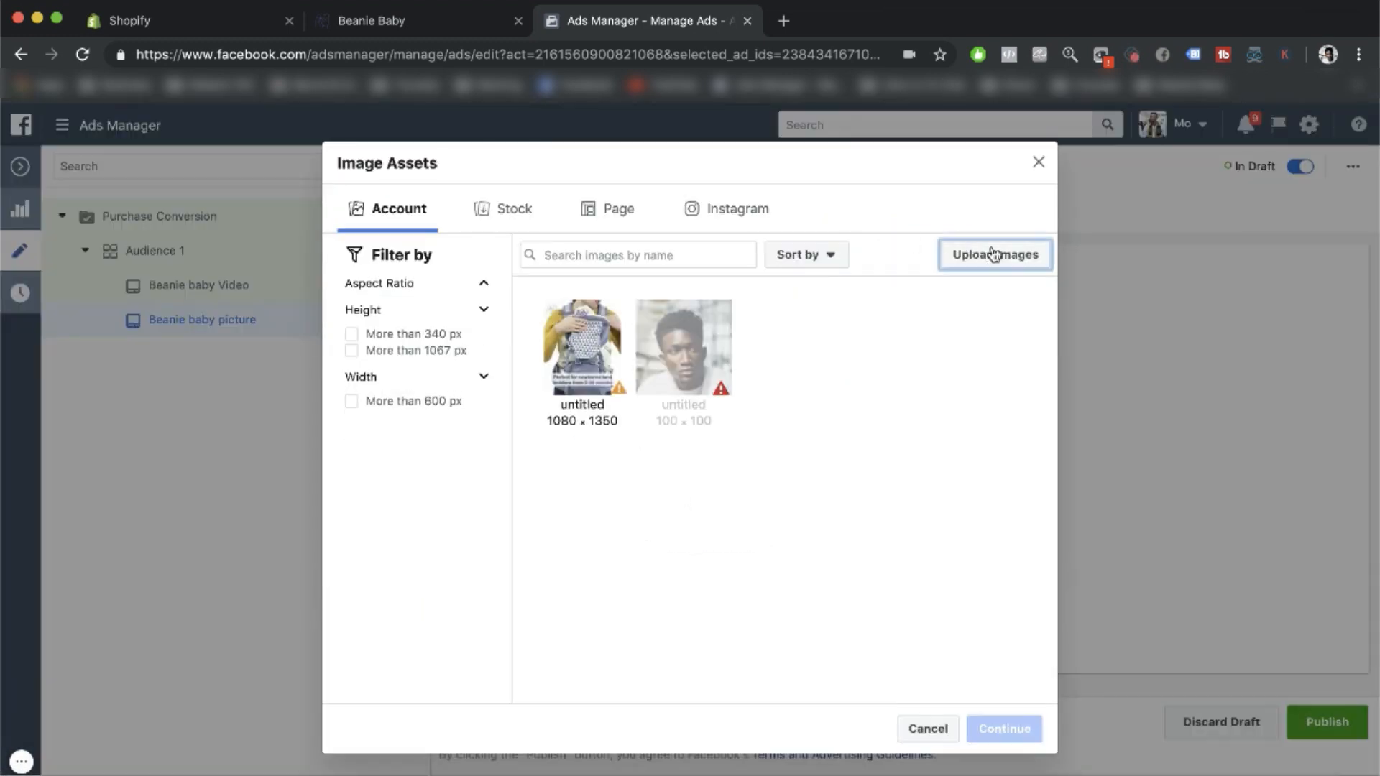
click(516, 160)
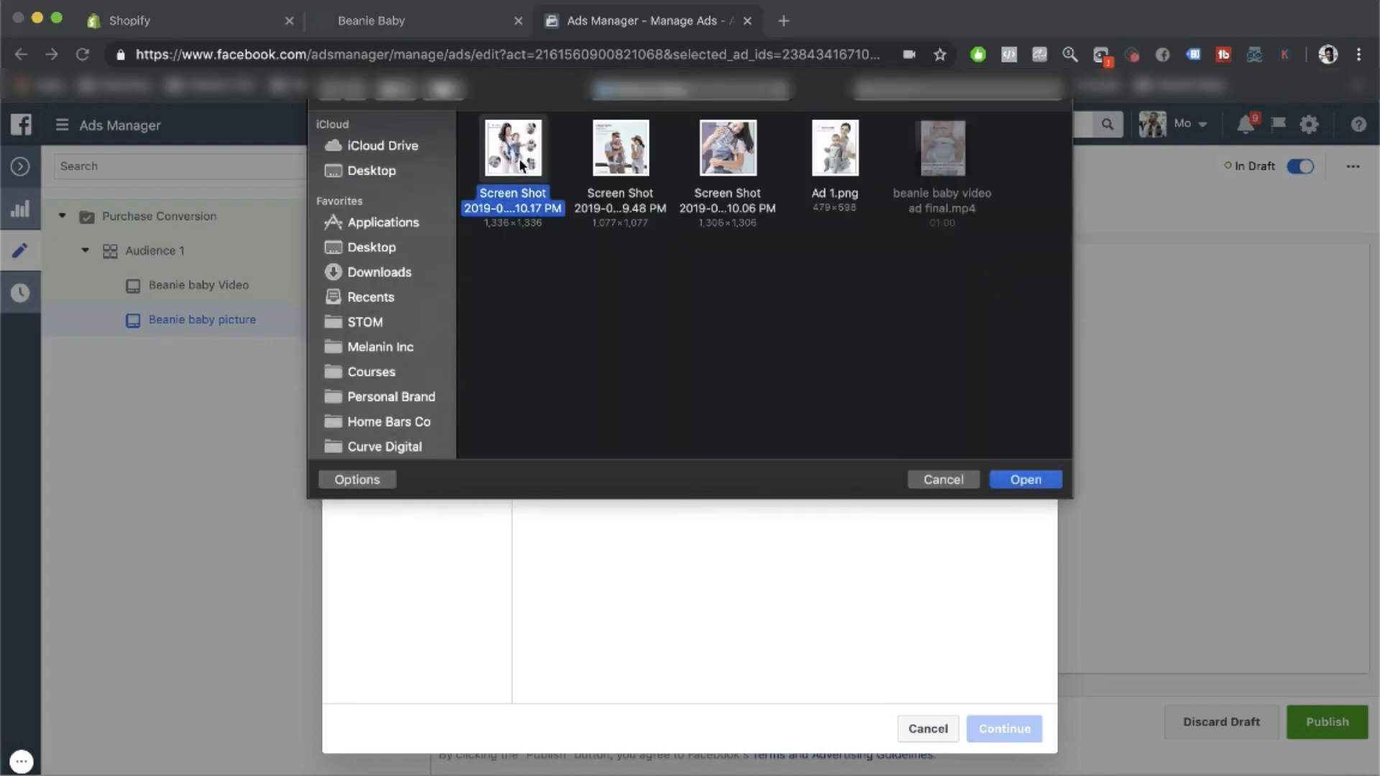
click(999, 476)
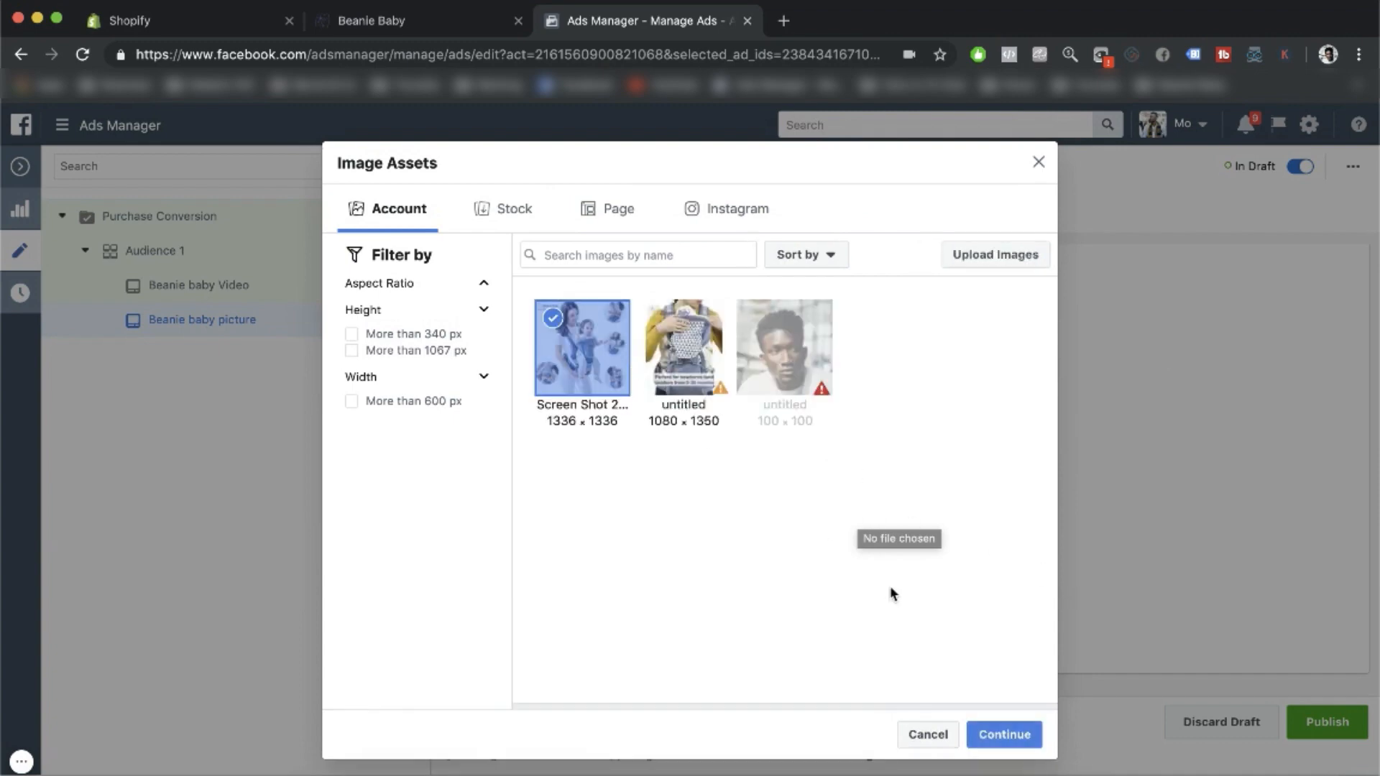
click(1003, 734)
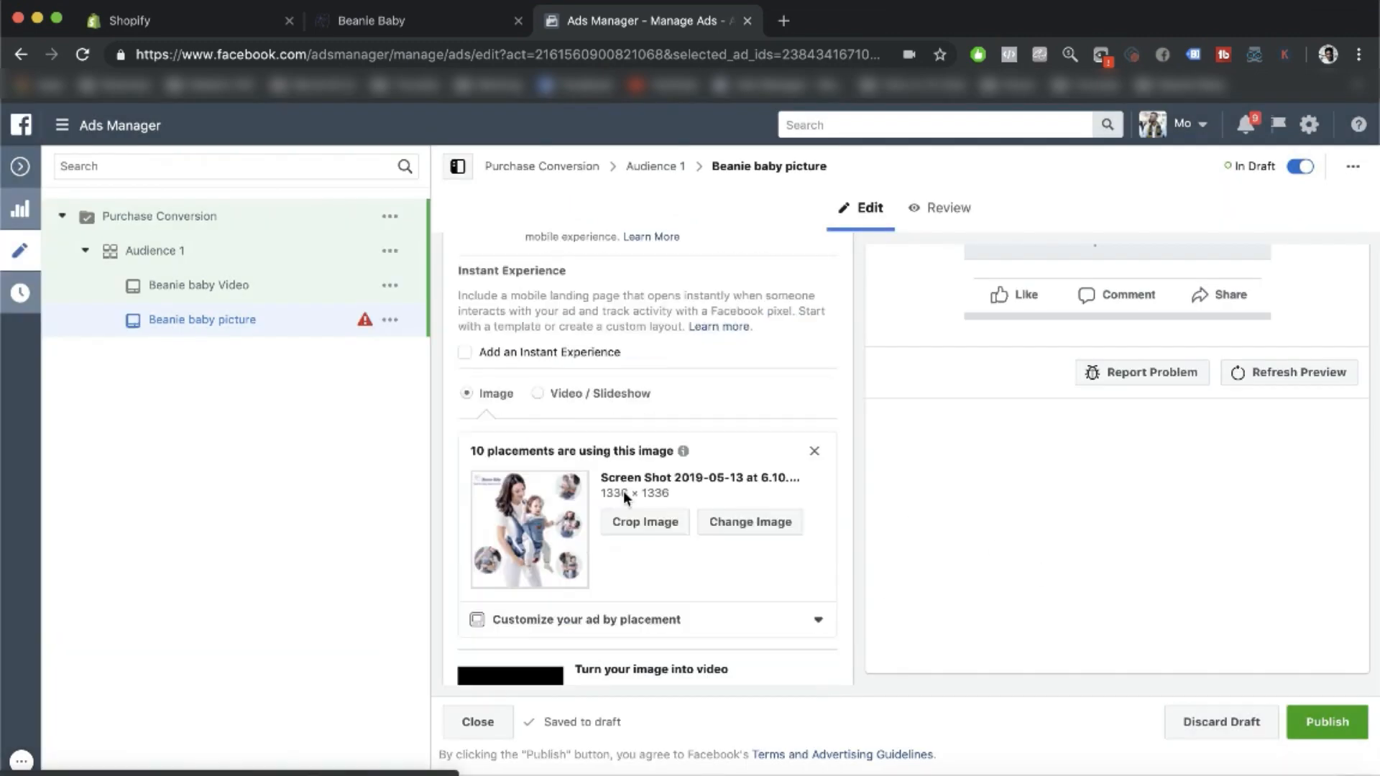
Step: Examine the picture ad's previews across placements from Mobile News Feed to Instagram Stories, including the Instagram Feed layout
scroll(623, 490, down, 4)
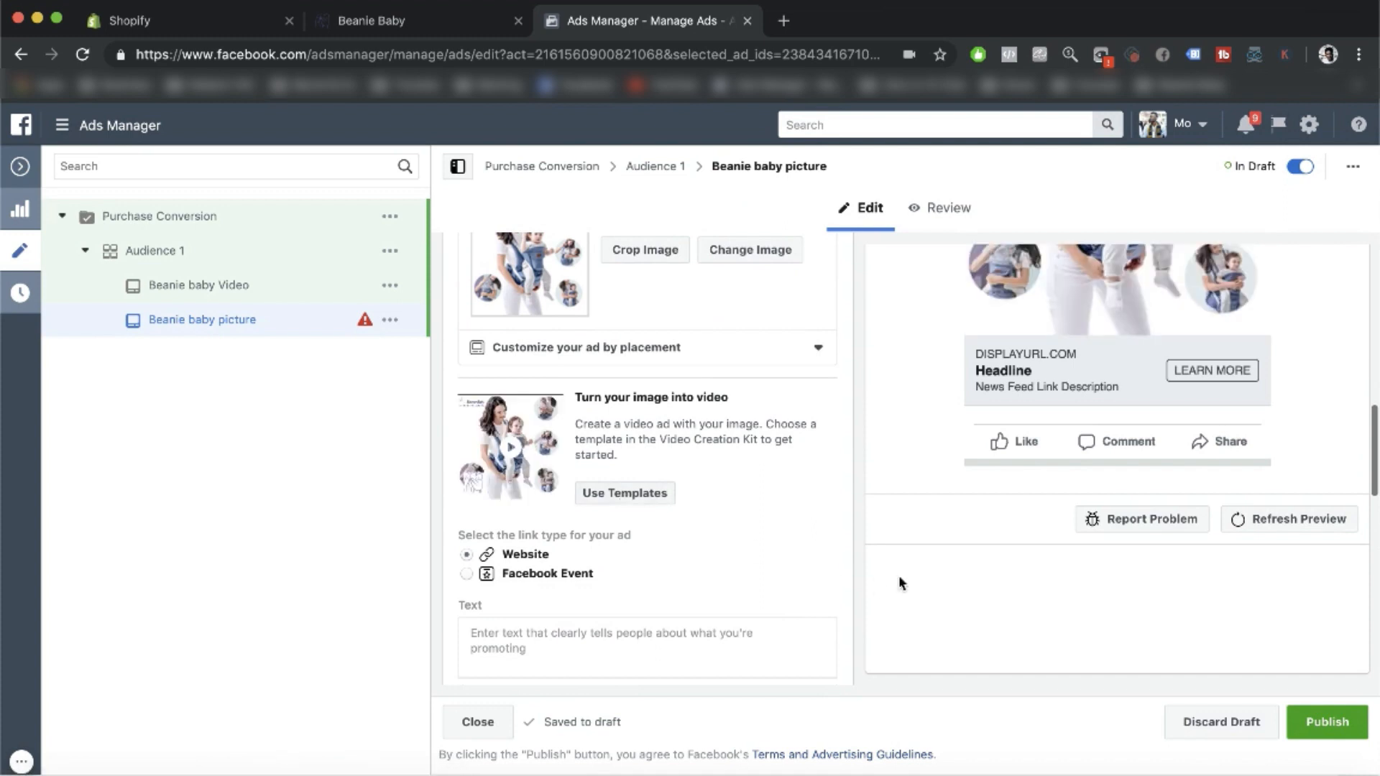
scroll(1013, 597, up, 5)
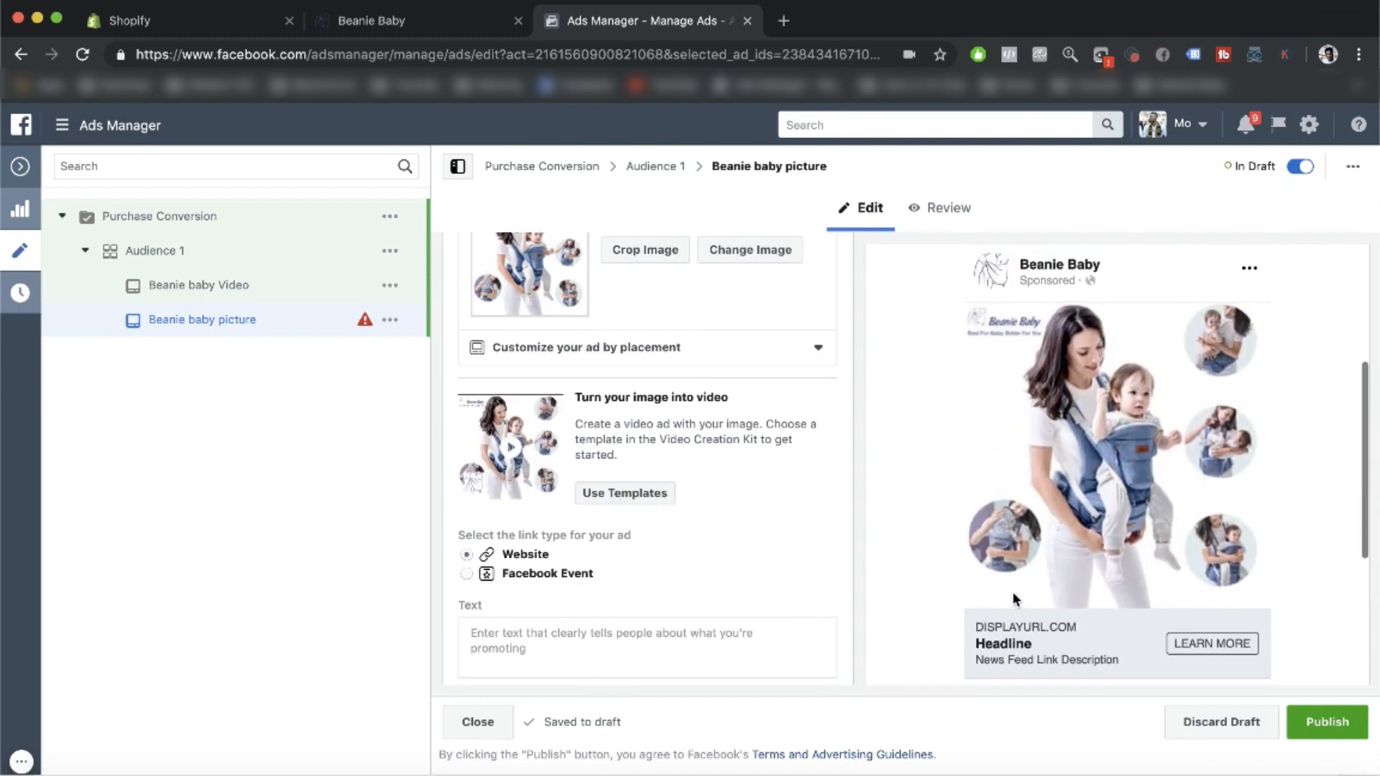
scroll(1013, 596, up, 3)
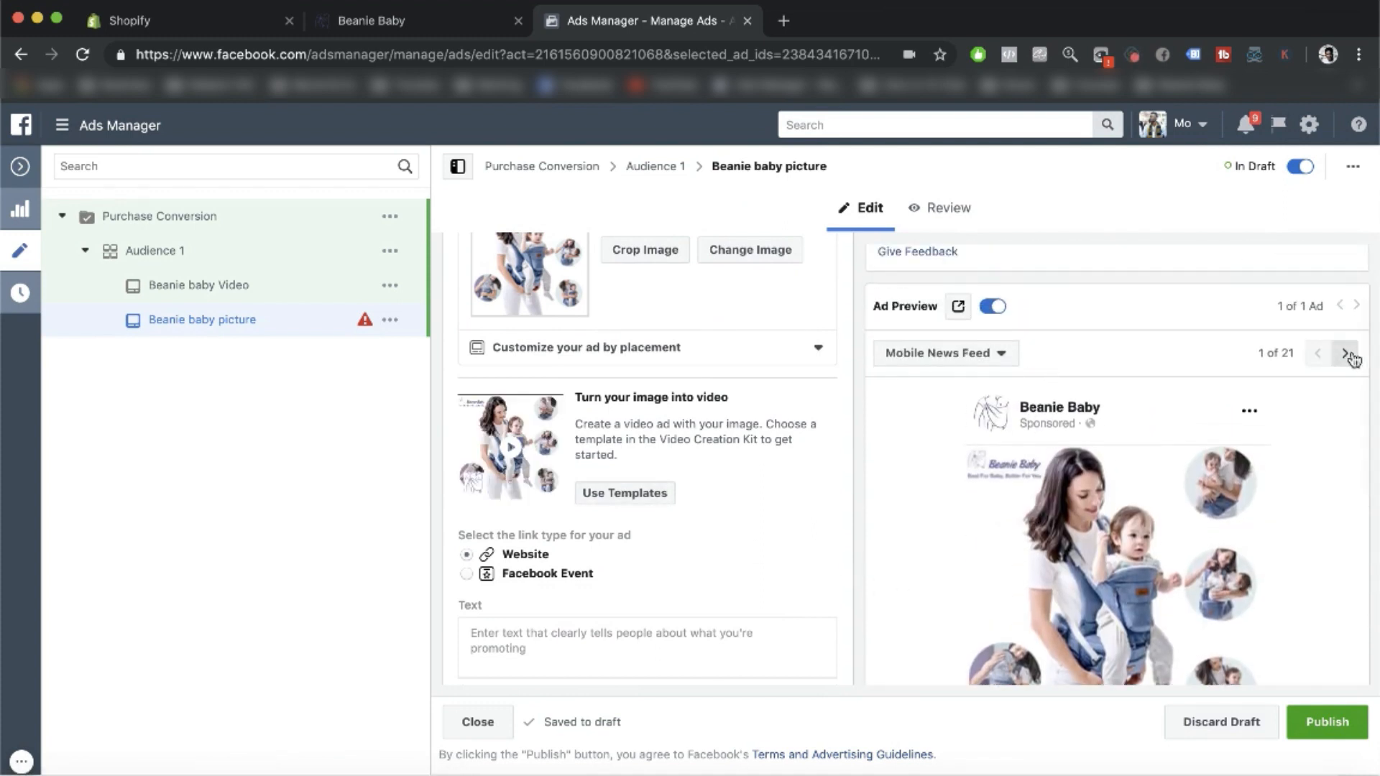
click(1347, 354)
click(1347, 354)
click(1347, 354)
click(1346, 354)
click(1347, 353)
click(1346, 353)
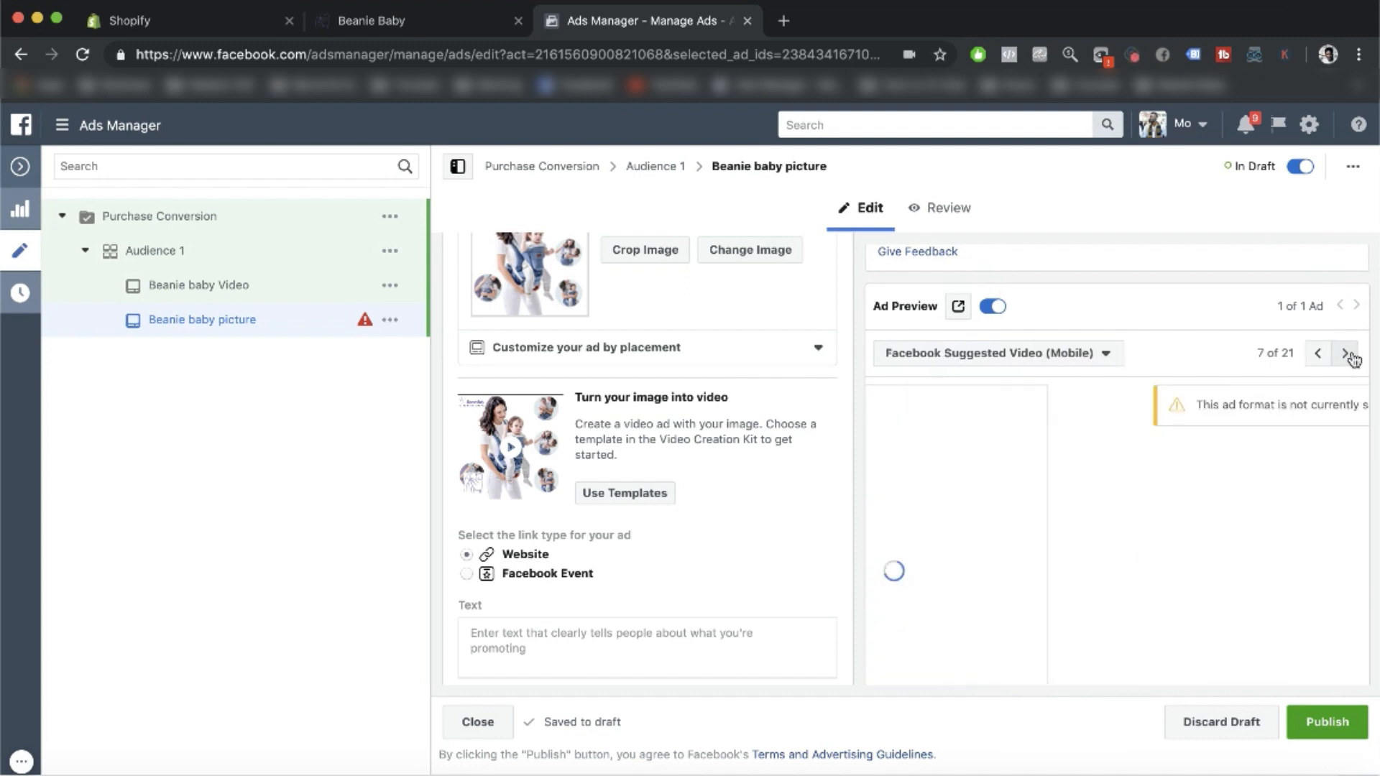
click(1346, 354)
click(1346, 354)
click(1347, 354)
click(1346, 354)
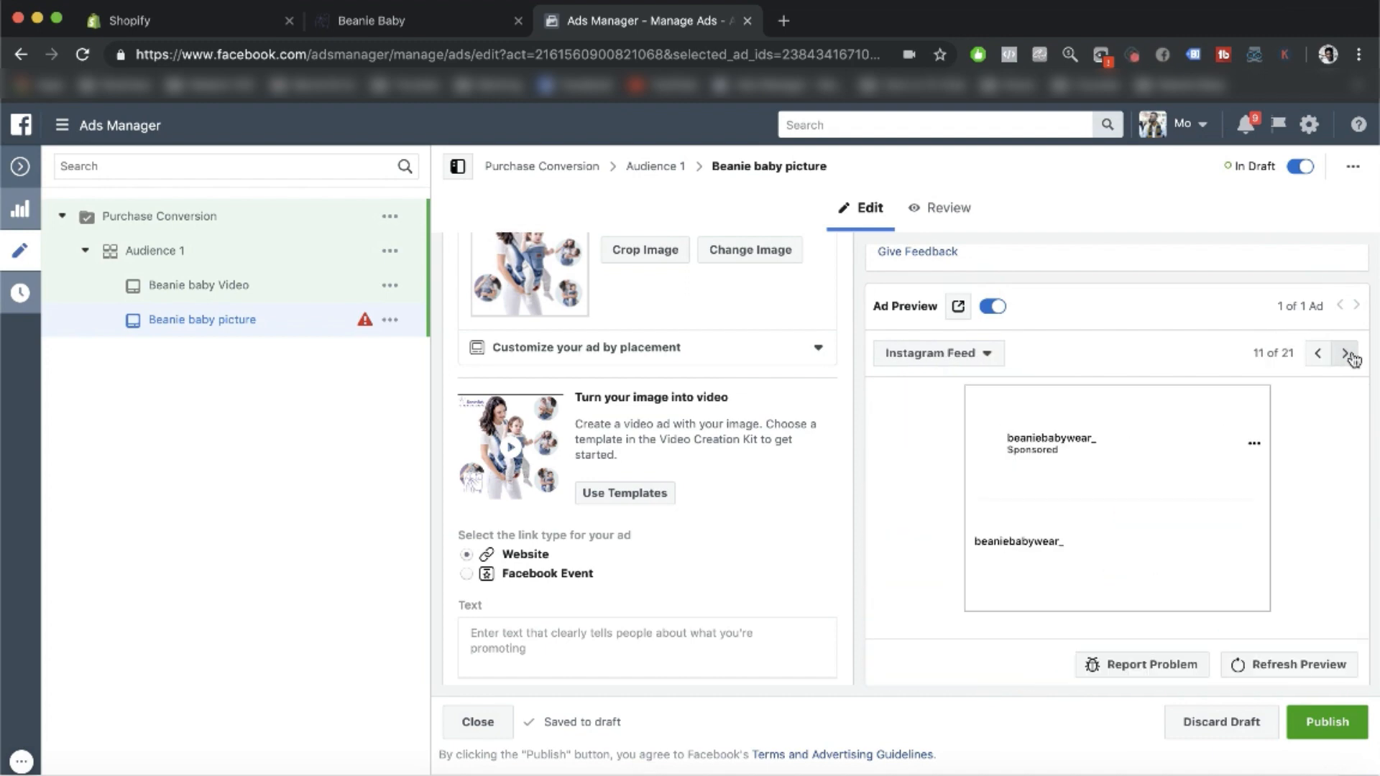
click(1346, 354)
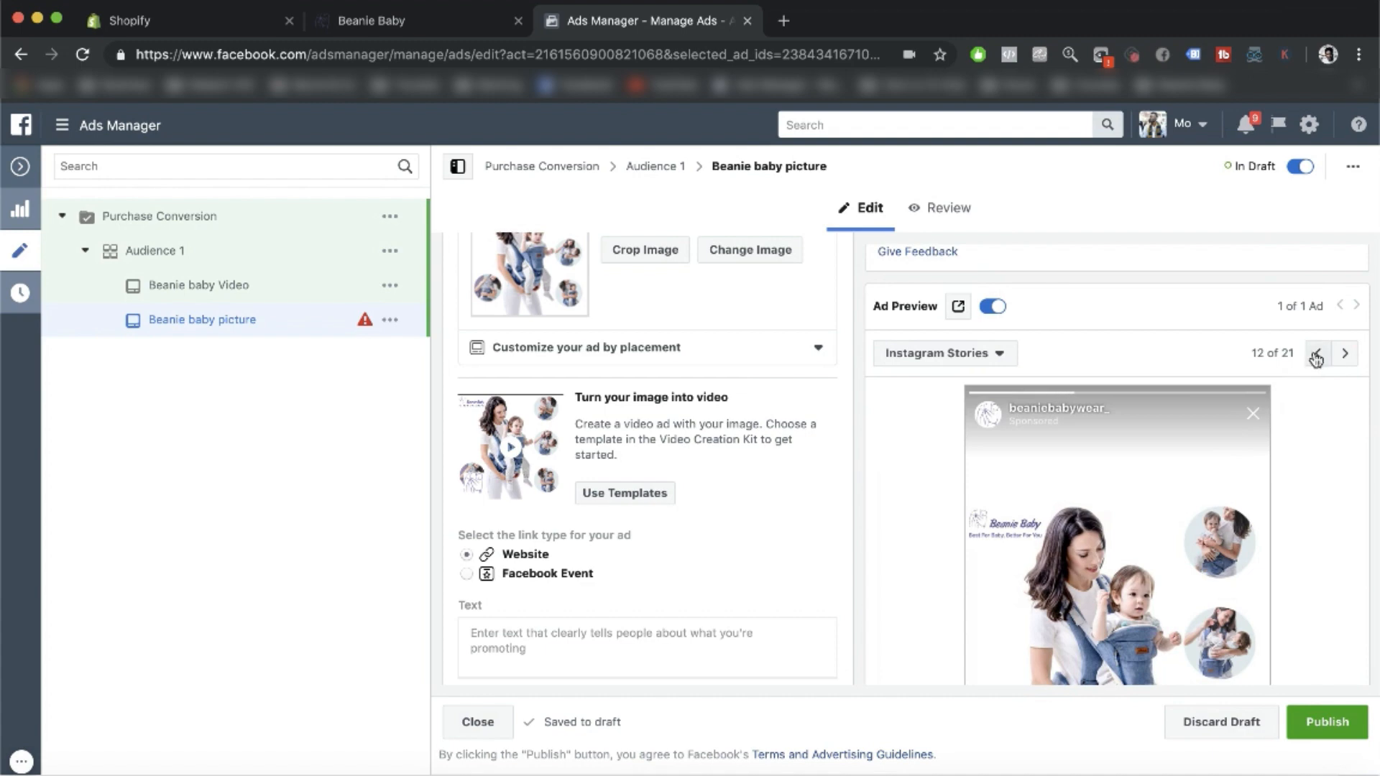
click(1315, 354)
scroll(1128, 475, down, 5)
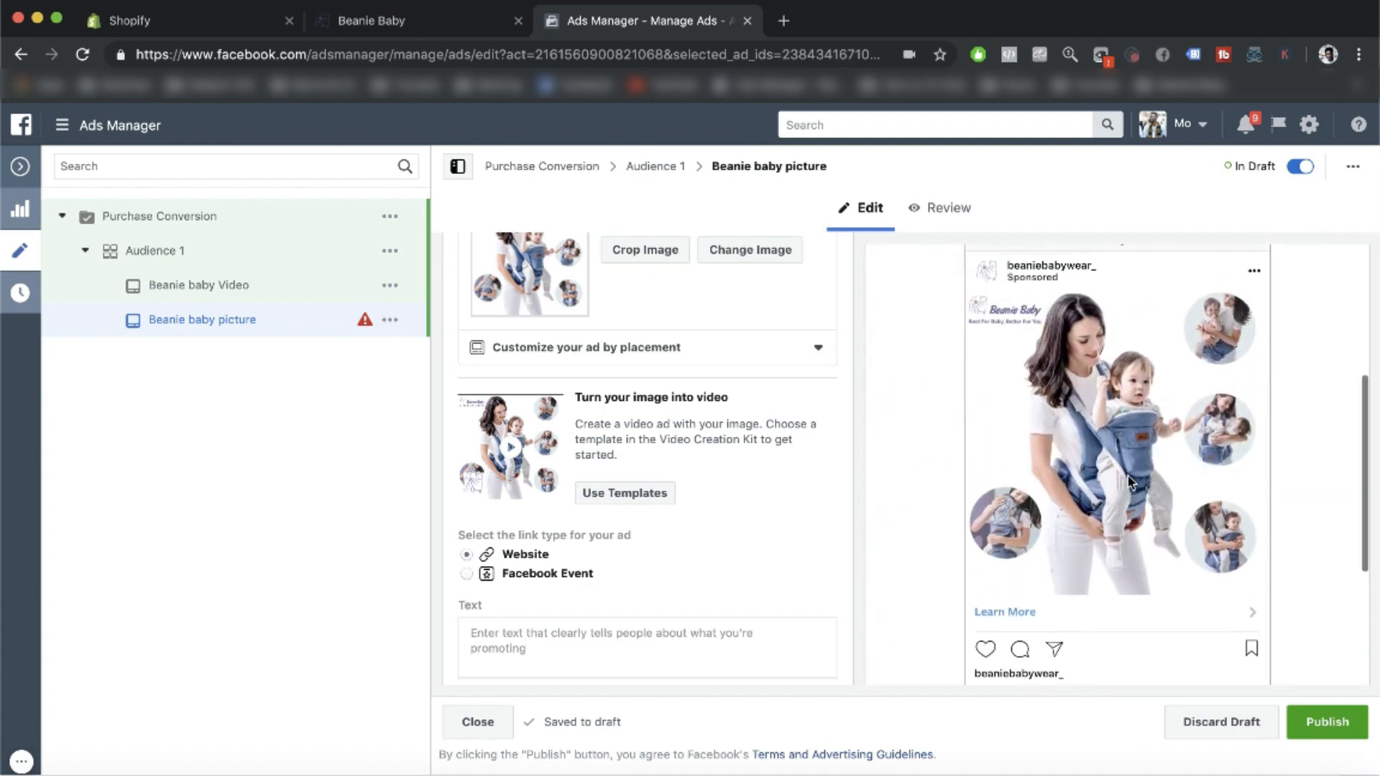
scroll(1128, 481, up, 1)
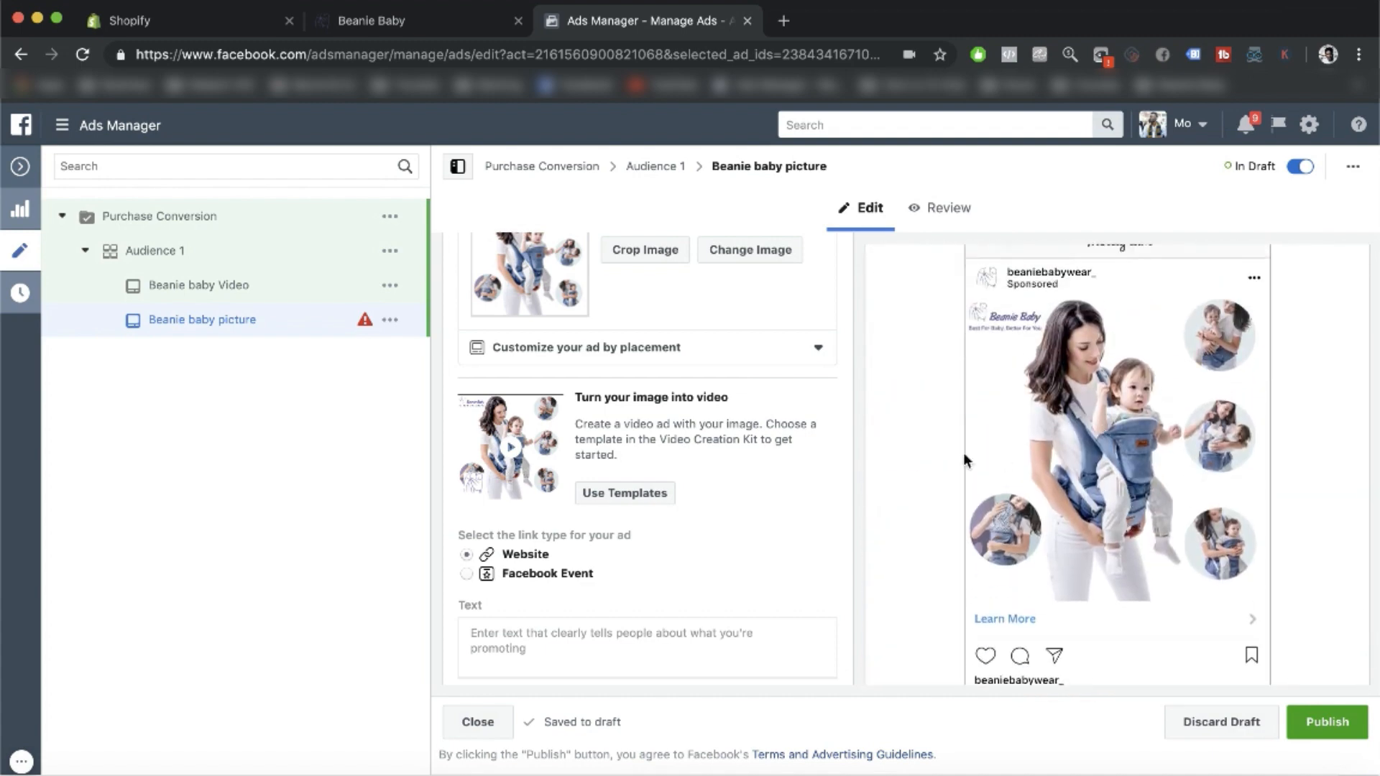
Step: Fill the picture ad's Text with the customer testimonial and SUPERMOM coupon copy from the untitled text document
scroll(651, 490, up, 2)
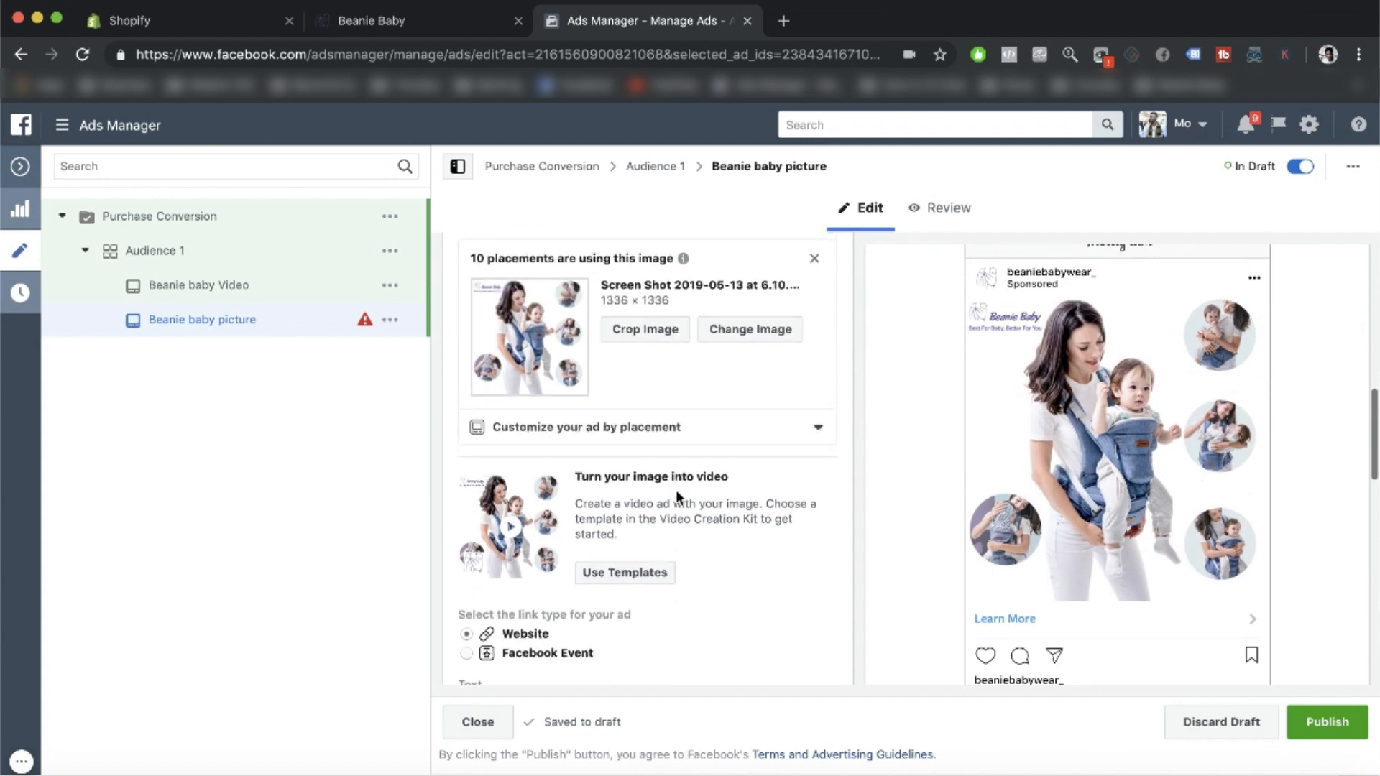
scroll(675, 489, down, 5)
click(537, 512)
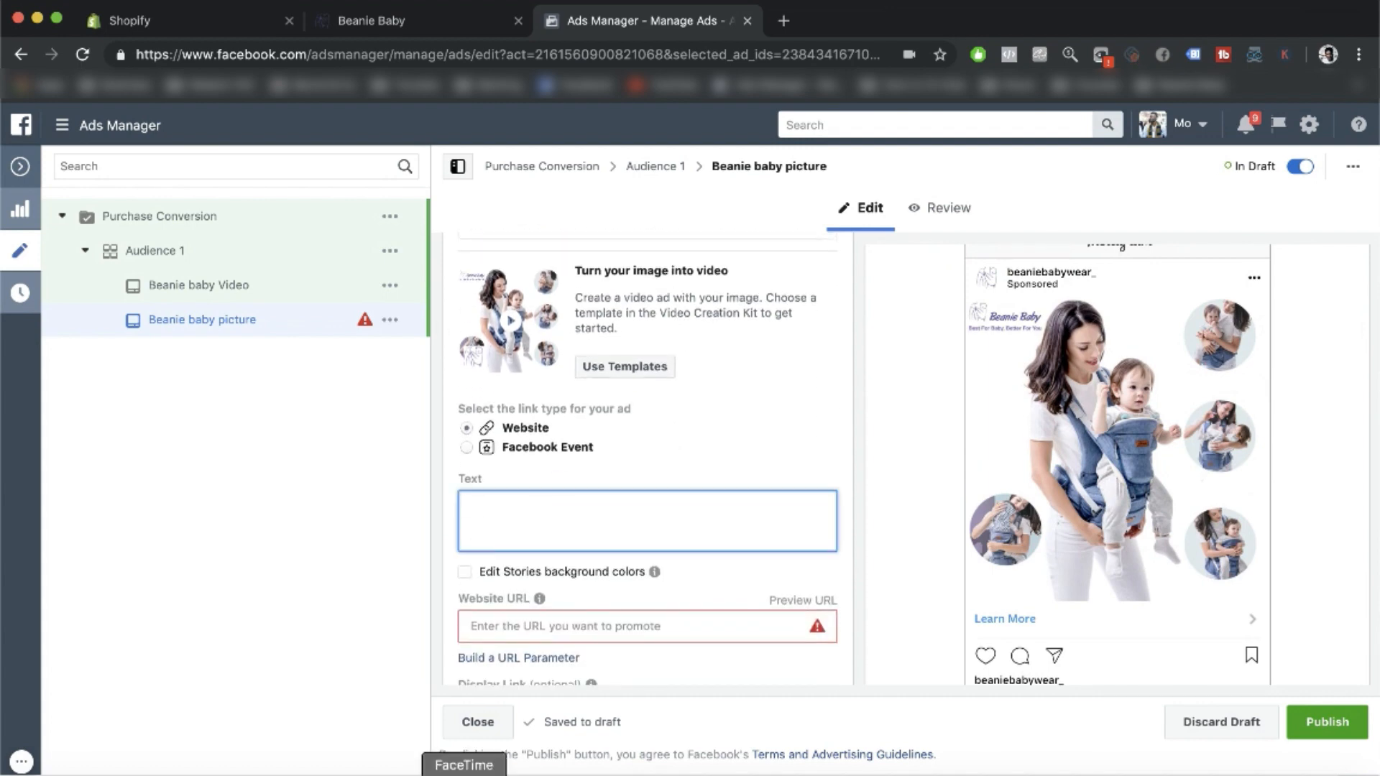
click(534, 773)
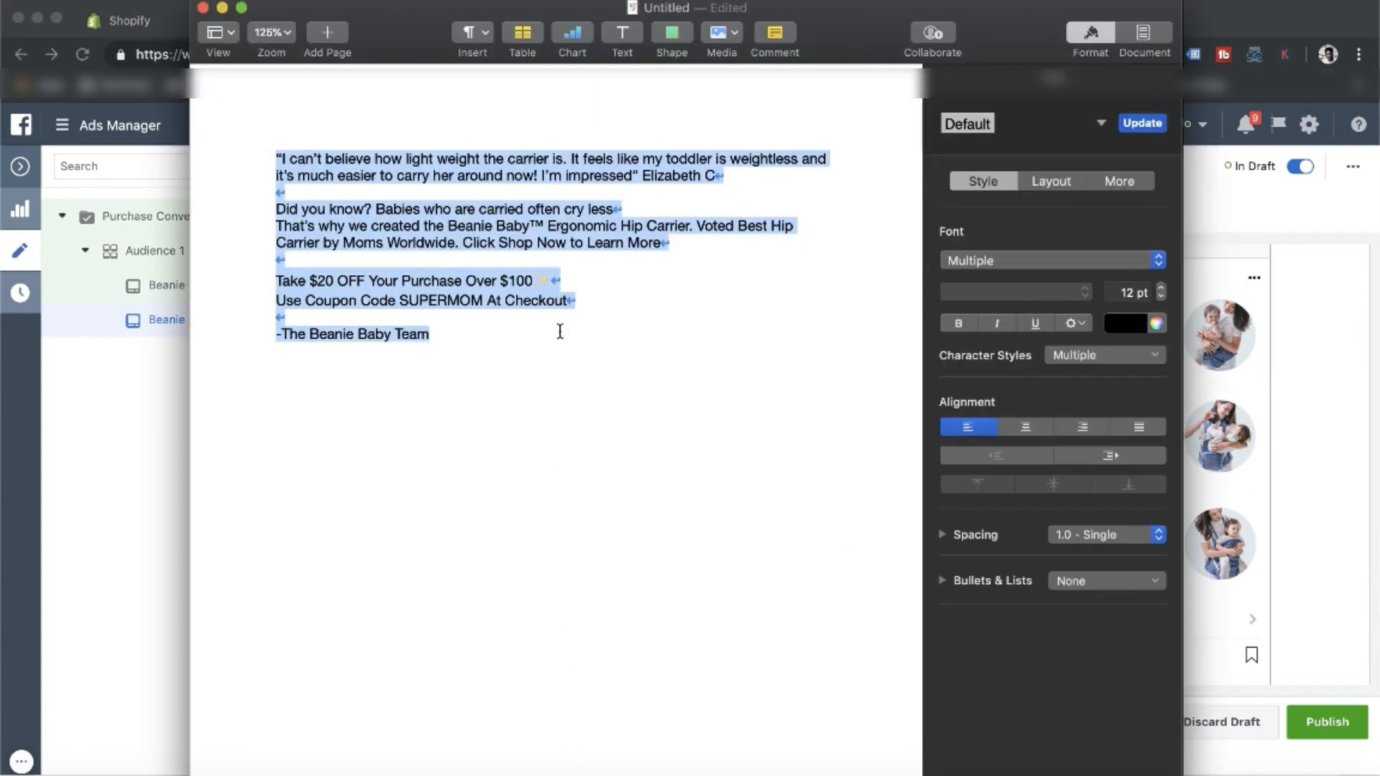
click(115, 454)
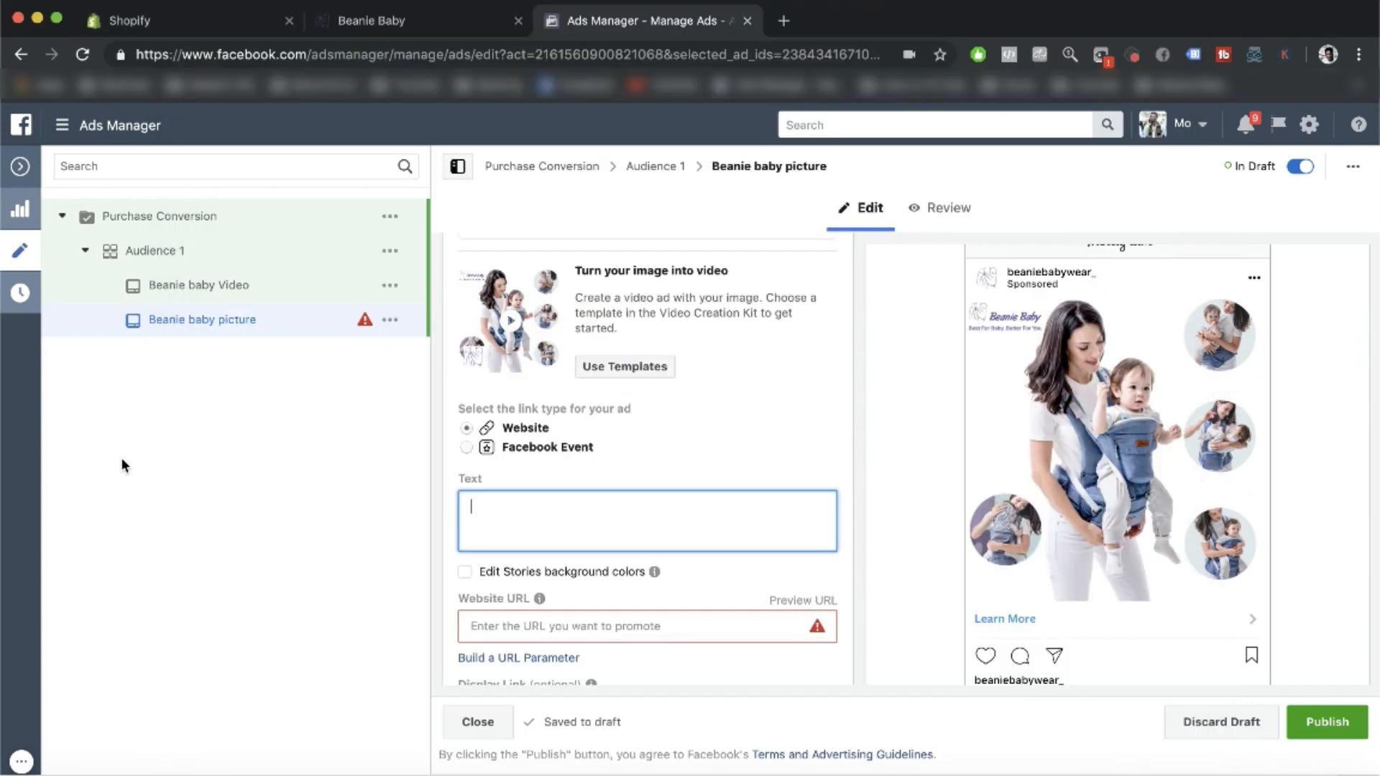
text("I can’t believe how light weight the carrier is. It feels like my toddler is weightless and it’s much easier to carry her around now! I’m impressed" Elizabeth CDid you know? Babies who are carried often cry lessThat’s why we created the Beanie Baby™ Ergonomic Hip Carrier. Voted Best Hip Carrier by Moms Worldwide. Click Shop Now to Learn MoreTake $20 OFF Your Purchase Over $100✨ Use Coupon Code SUPERMOM At Checkout-The Beanie Baby Team)
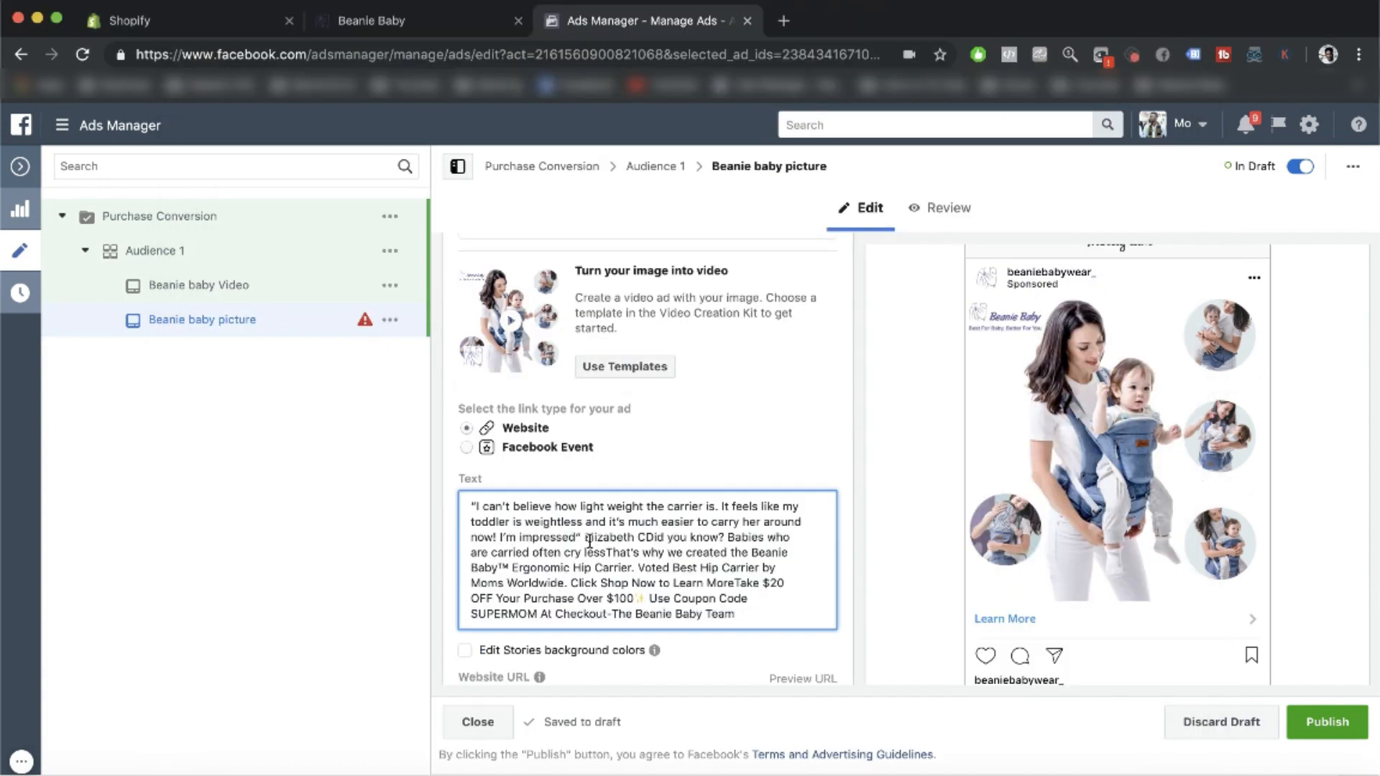
Step: Insert blank lines before "Did you know?" and "Click Shop Now" in the ad text, and a dash before "The Beanie Baby Team"
click(648, 536)
key(Return)
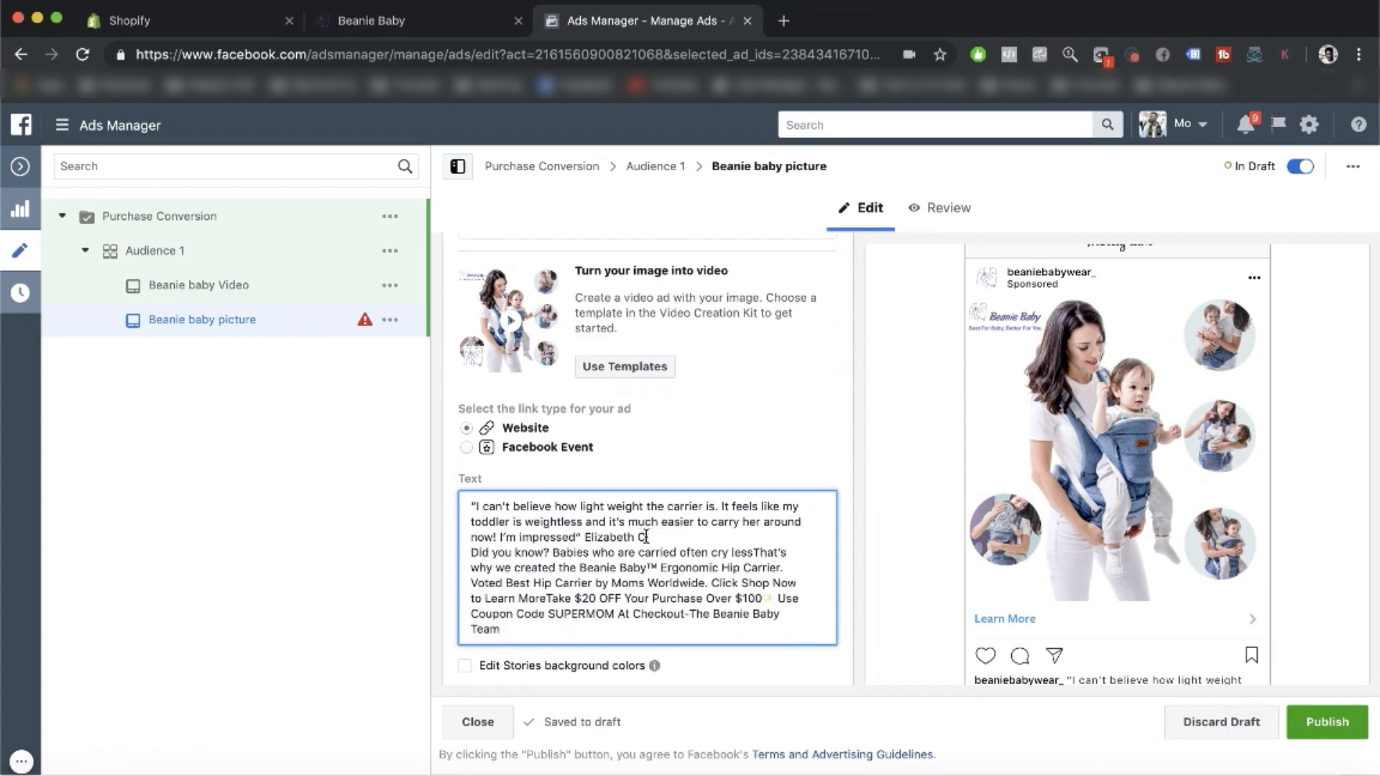
key(Return)
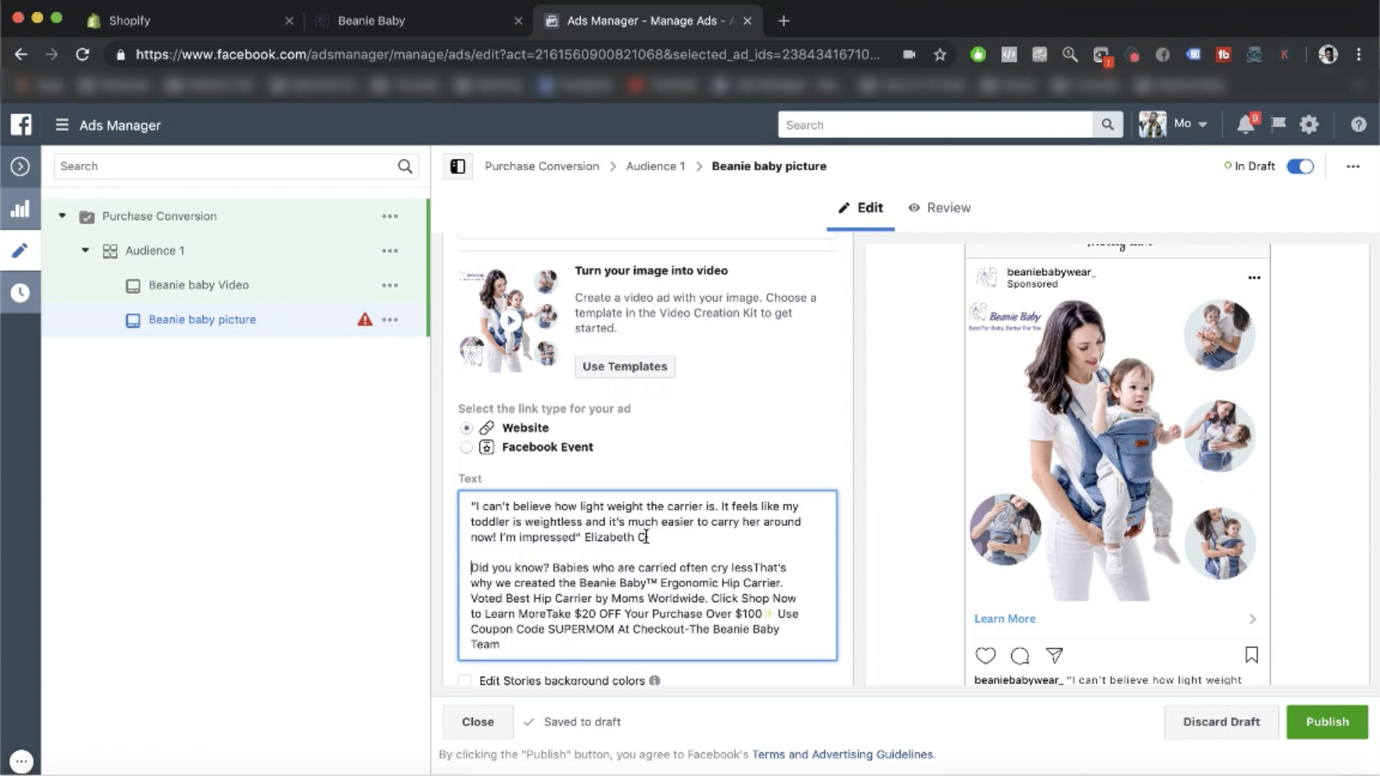
click(714, 597)
key(Return)
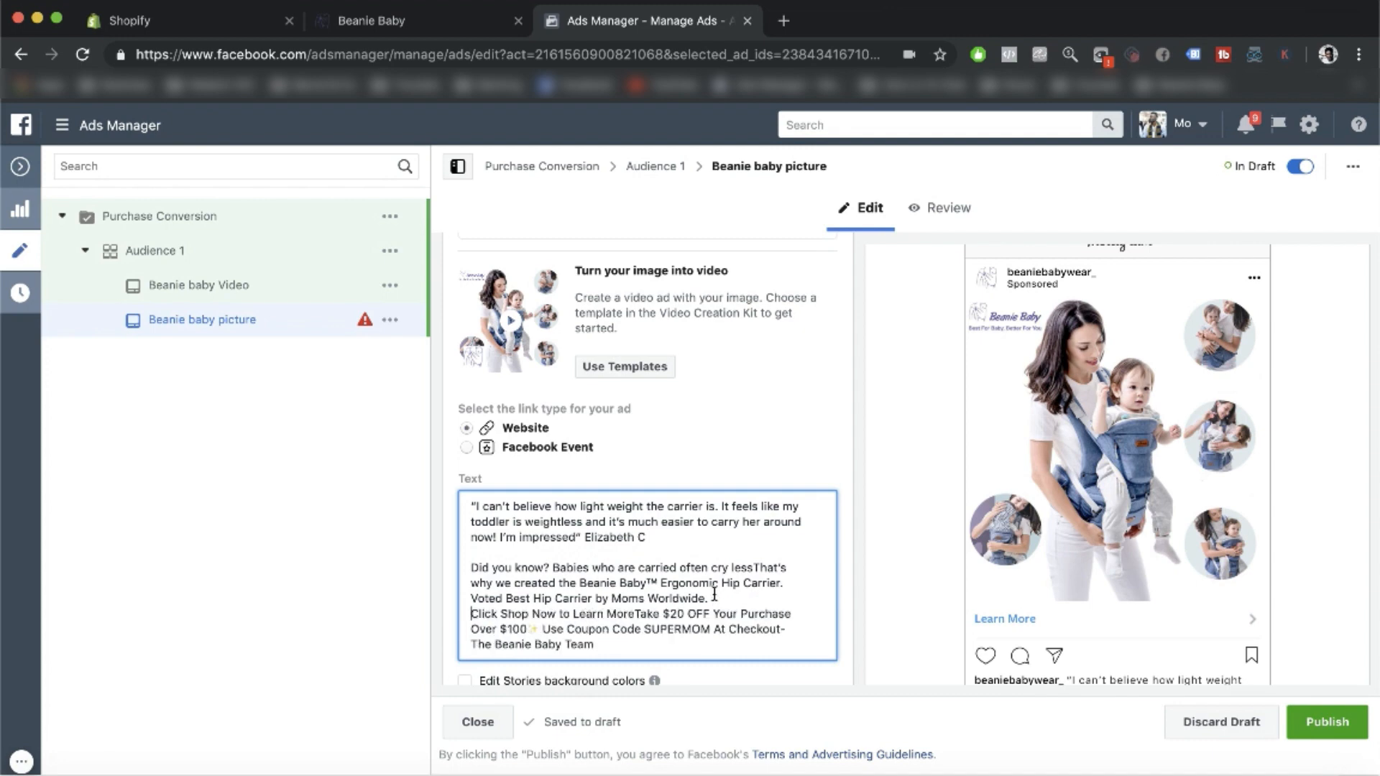
key(Return)
scroll(706, 619, down, 1)
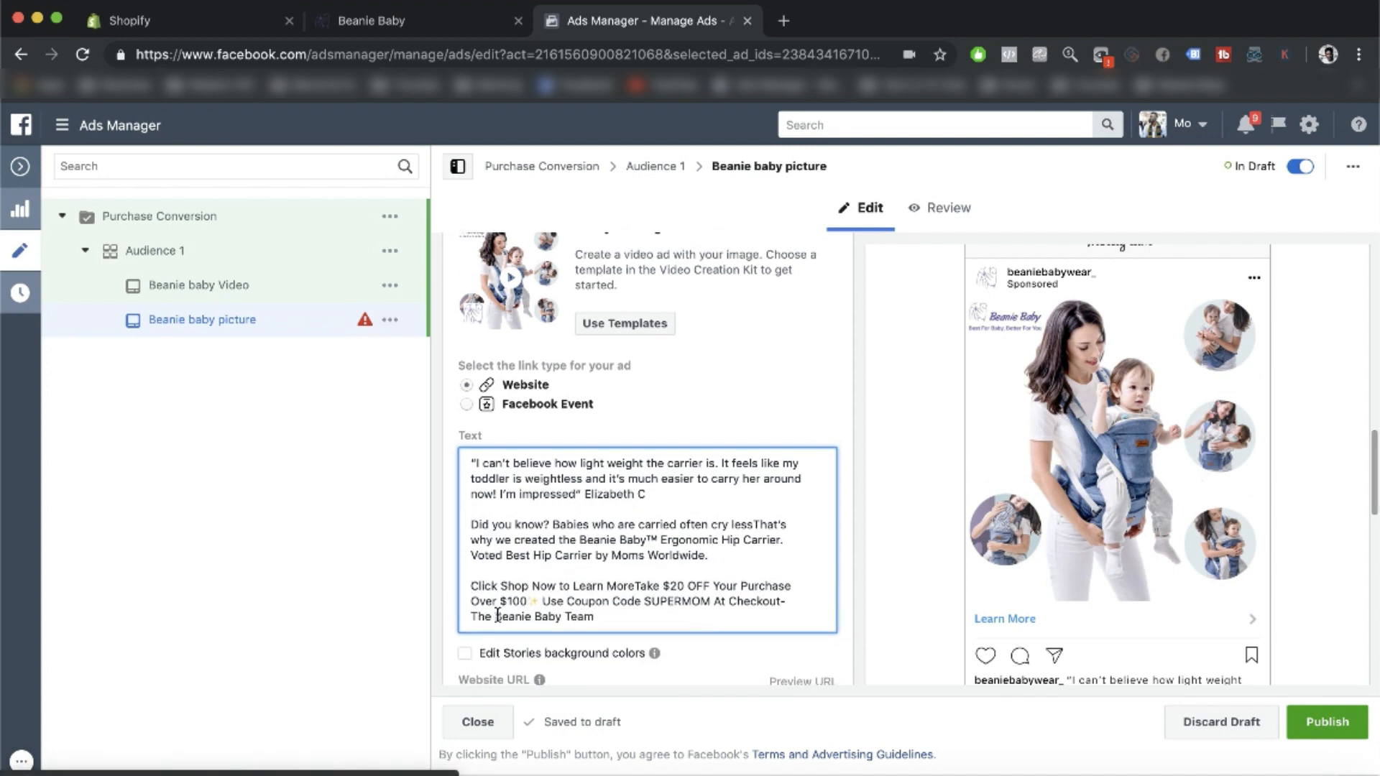
click(471, 617)
text(-)
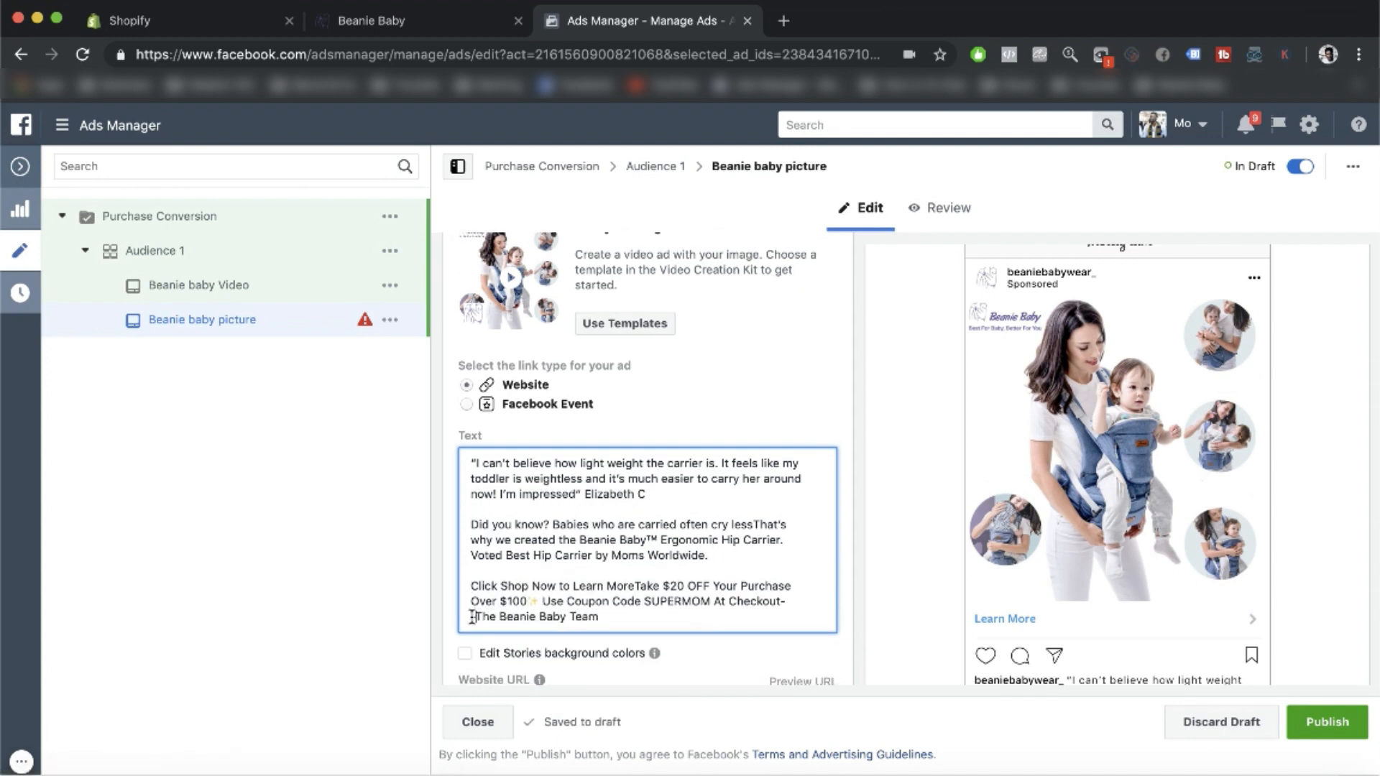
scroll(495, 568, down, 3)
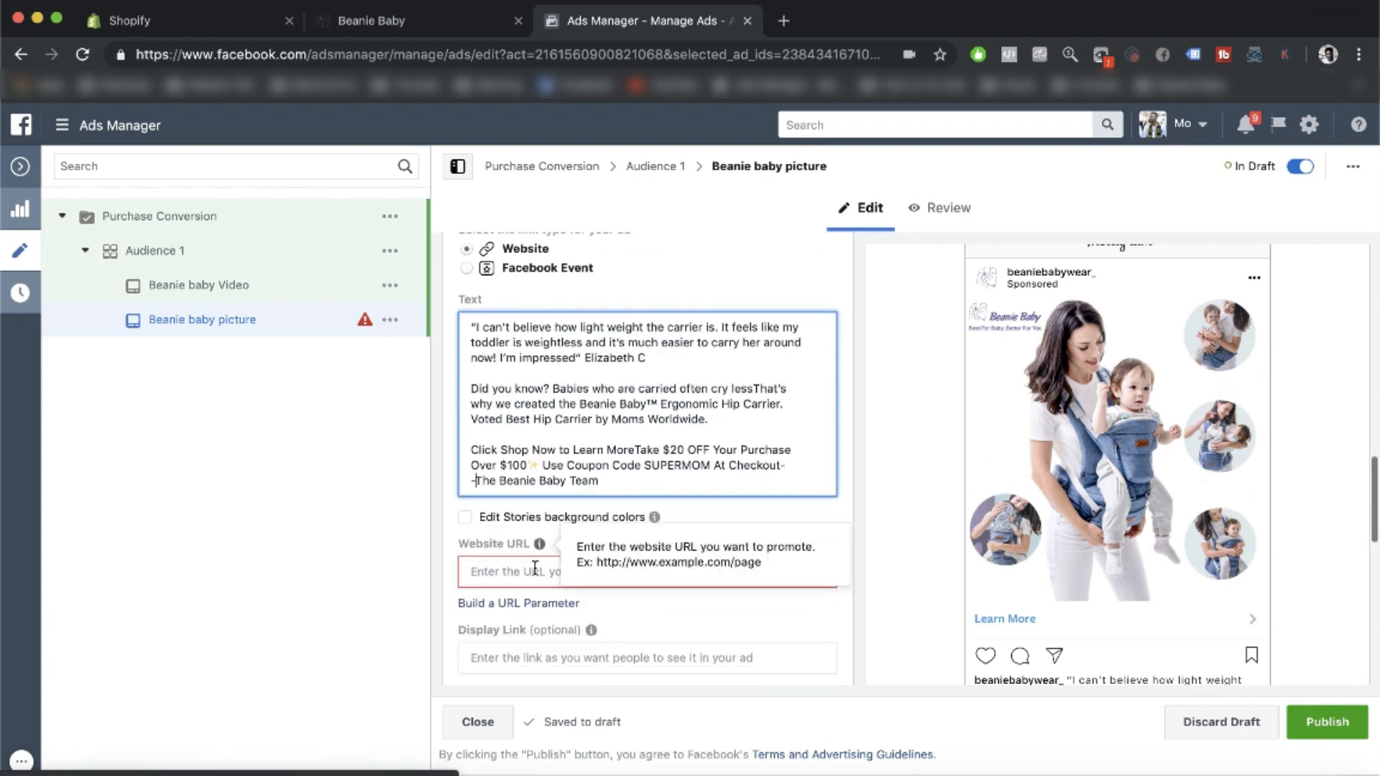
click(414, 25)
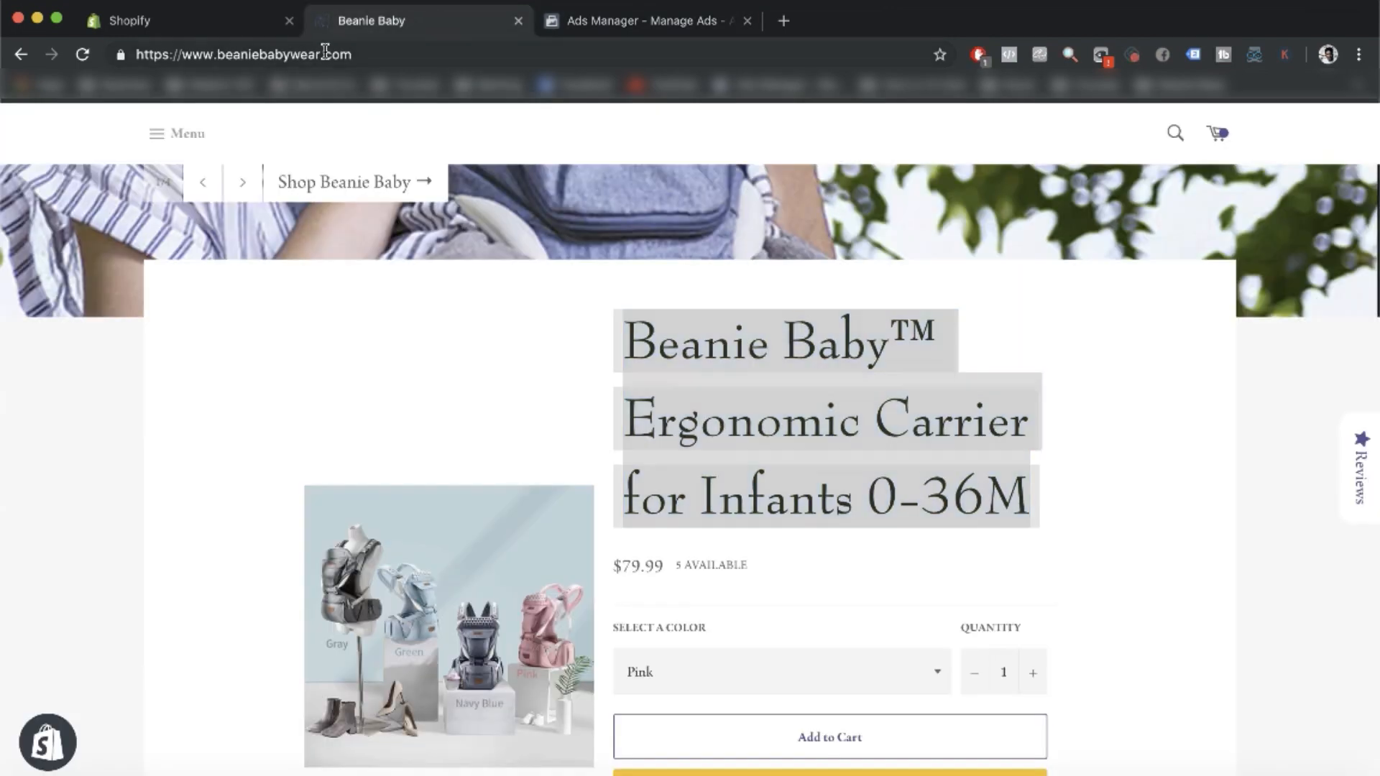
click(325, 53)
key(ctrl+c)
click(579, 28)
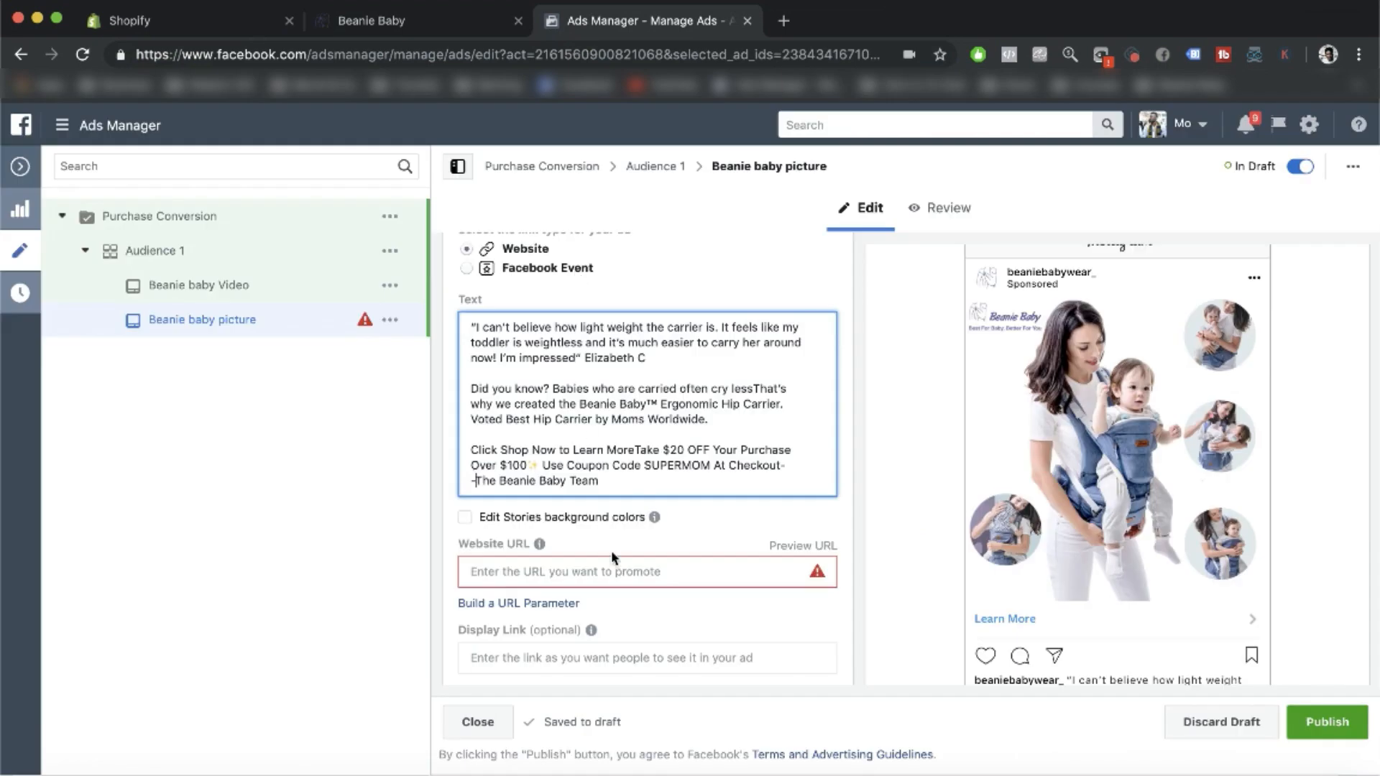
click(593, 572)
key(ctrl+v)
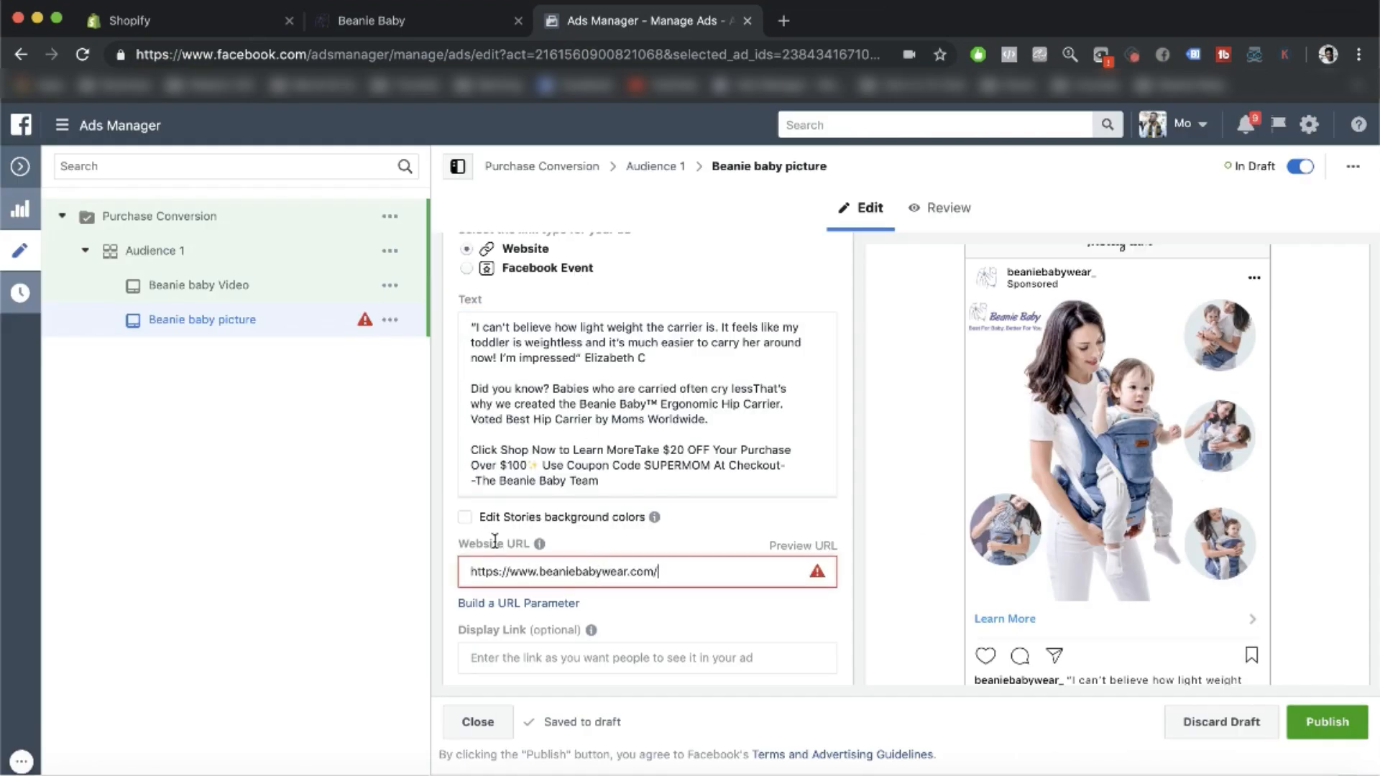
scroll(546, 553, down, 3)
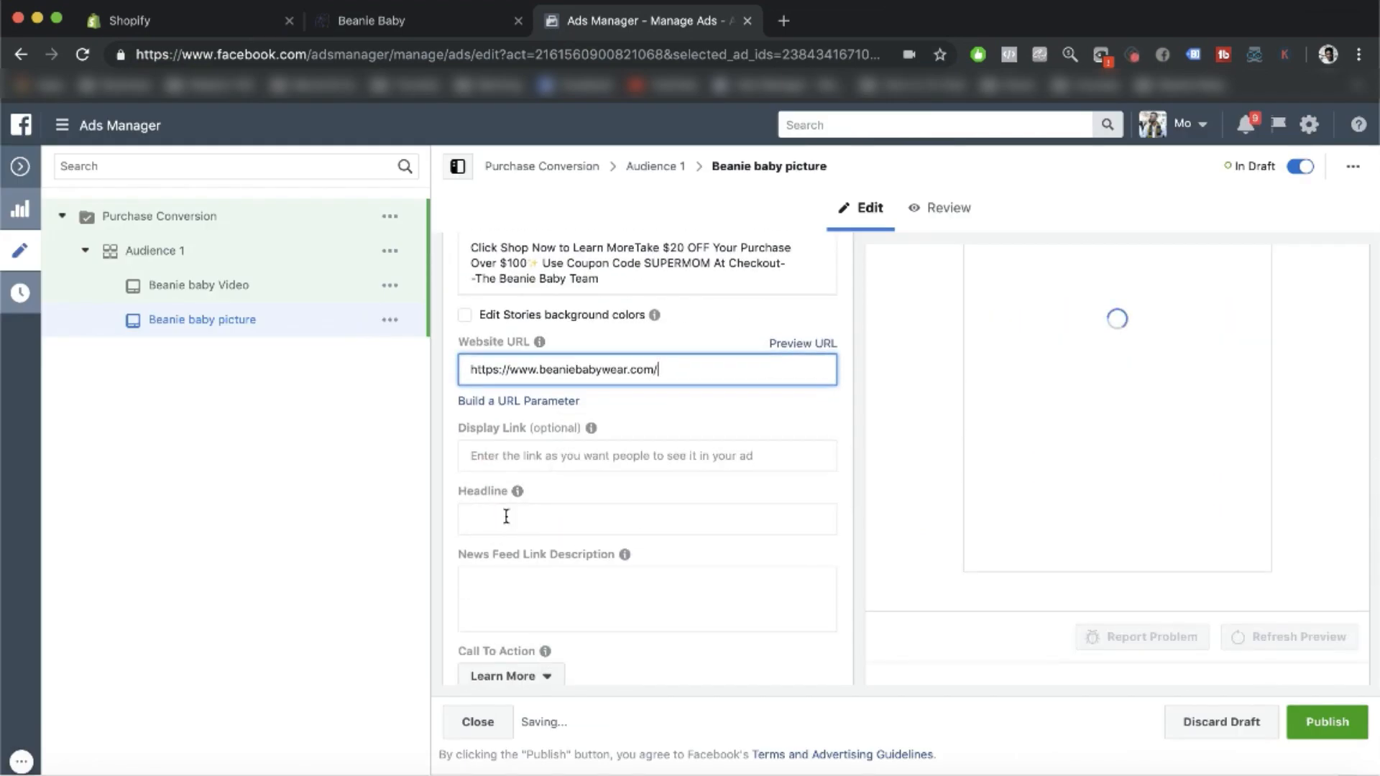
Step: Copy the product title "Beanie Baby™ Ergonomic Carrier for Infants 0-36M" from the Beanie Baby site into the picture ad's Headline
click(505, 519)
click(450, 23)
right_click(727, 371)
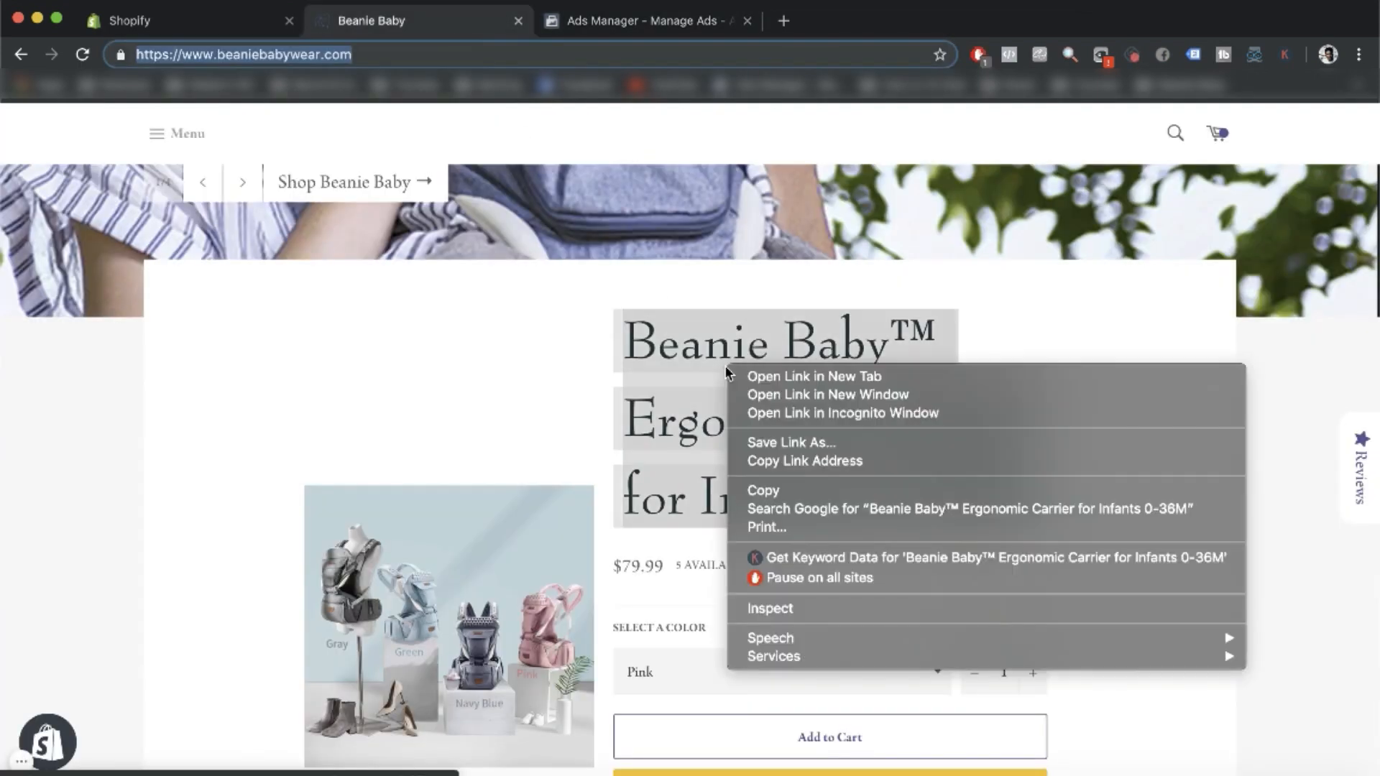
click(784, 489)
click(580, 21)
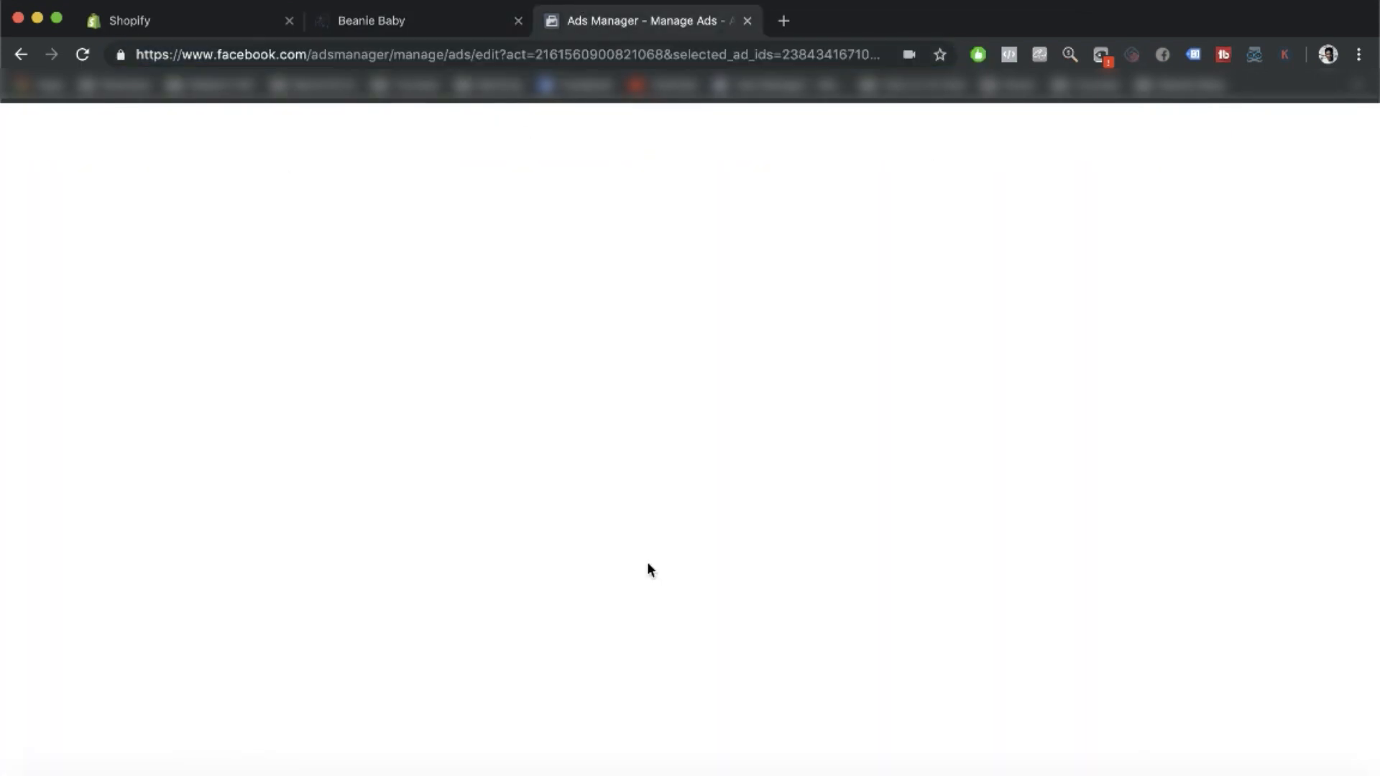
key(ctrl+v)
Step: Set the picture ad's Call To Action to Shop Now
scroll(610, 585, down, 2)
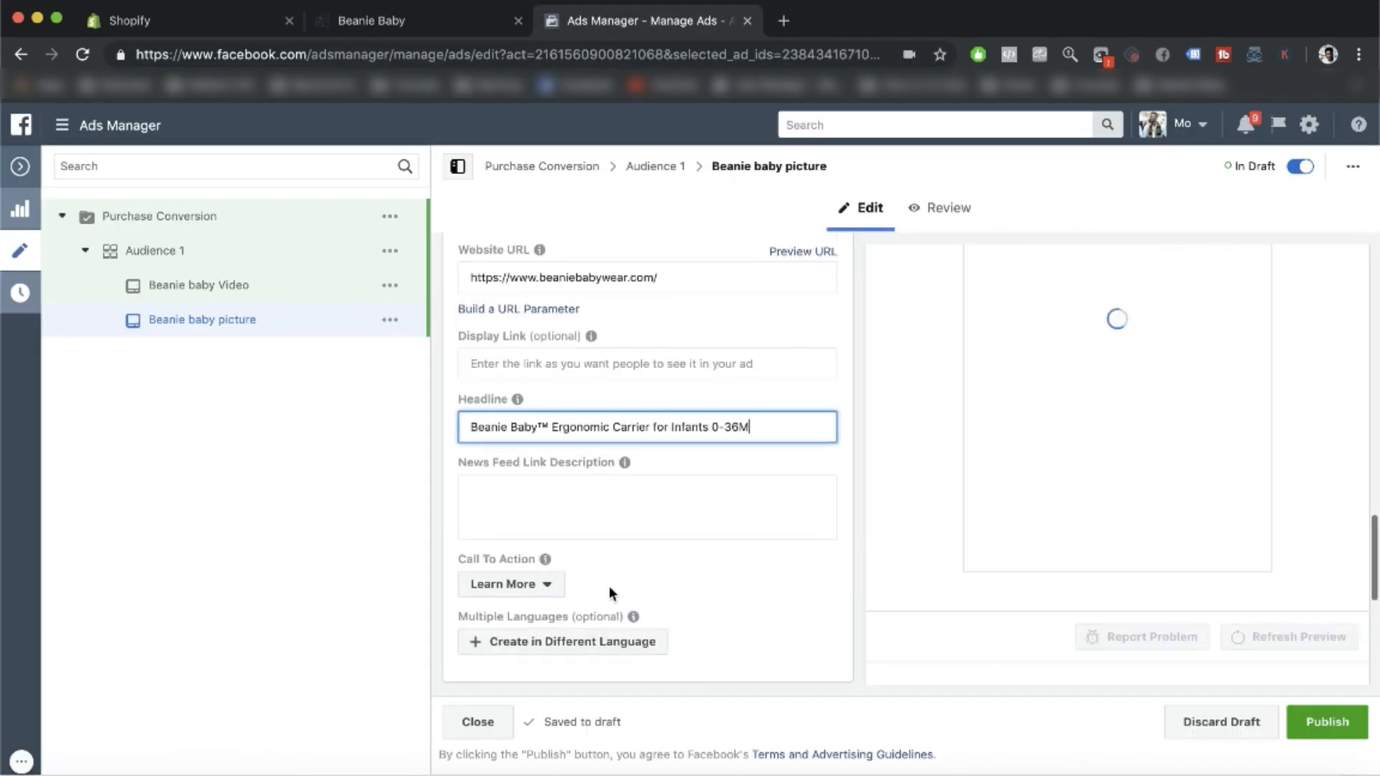
click(532, 584)
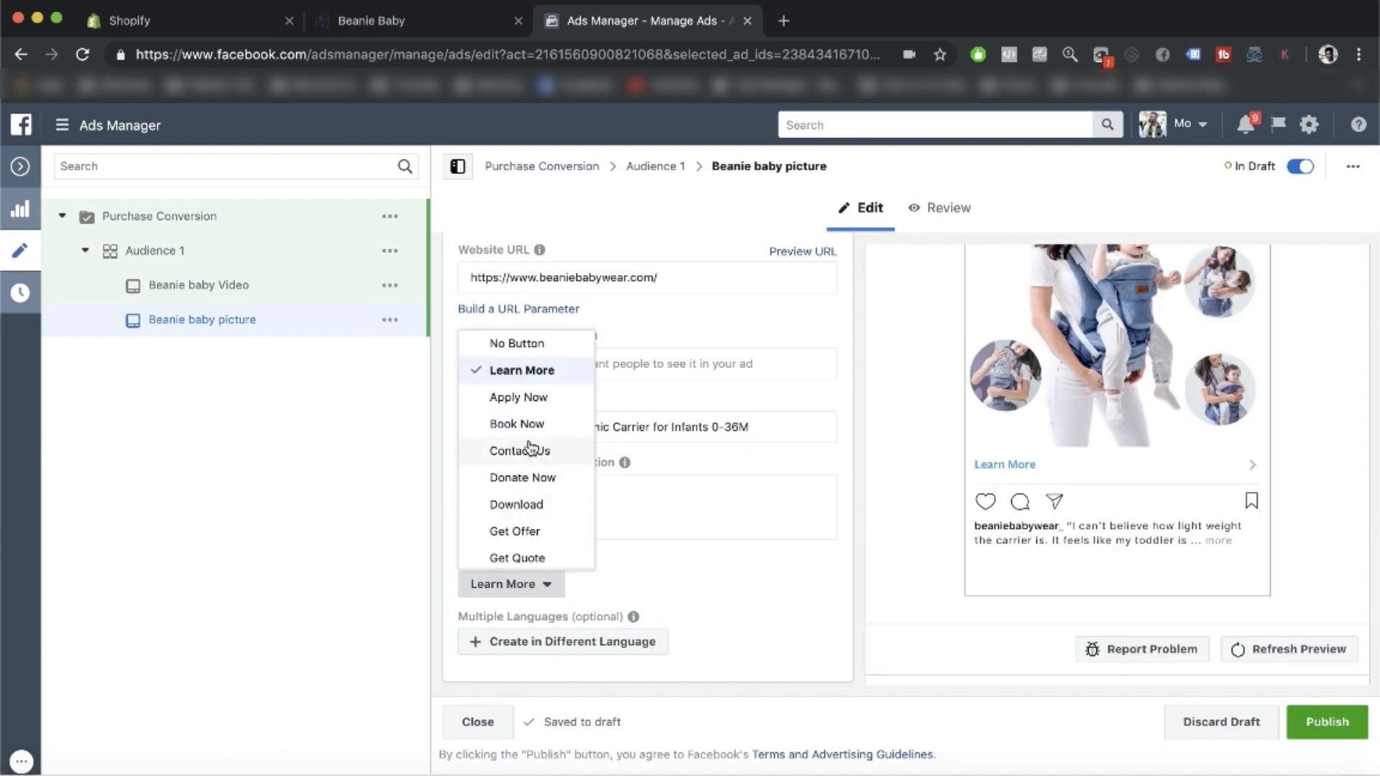
scroll(536, 410, down, 4)
scroll(532, 454, up, 4)
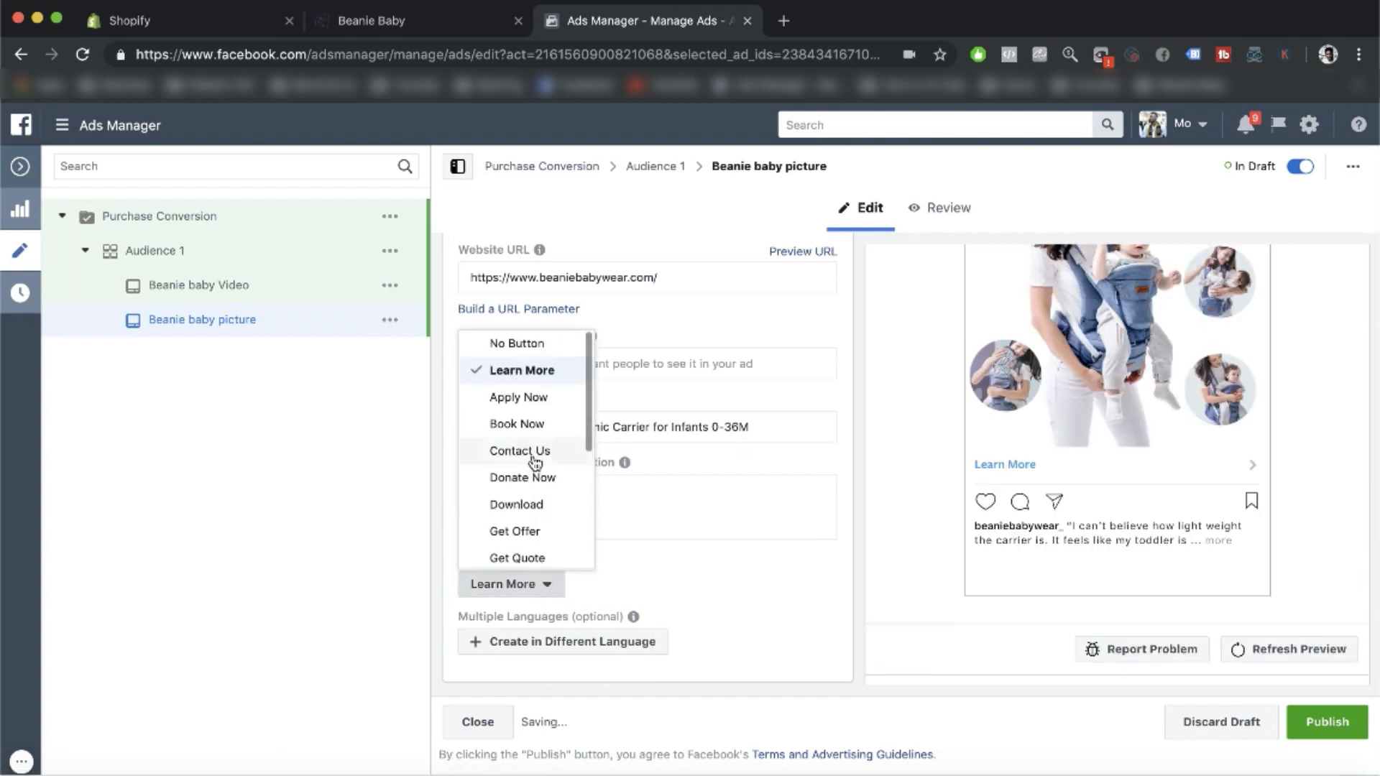
scroll(530, 455, down, 5)
click(532, 477)
Step: Copy "SAVE $20 OFF Your Purchase over $100" from the video ad into the picture ad's News Feed Link Description
click(631, 496)
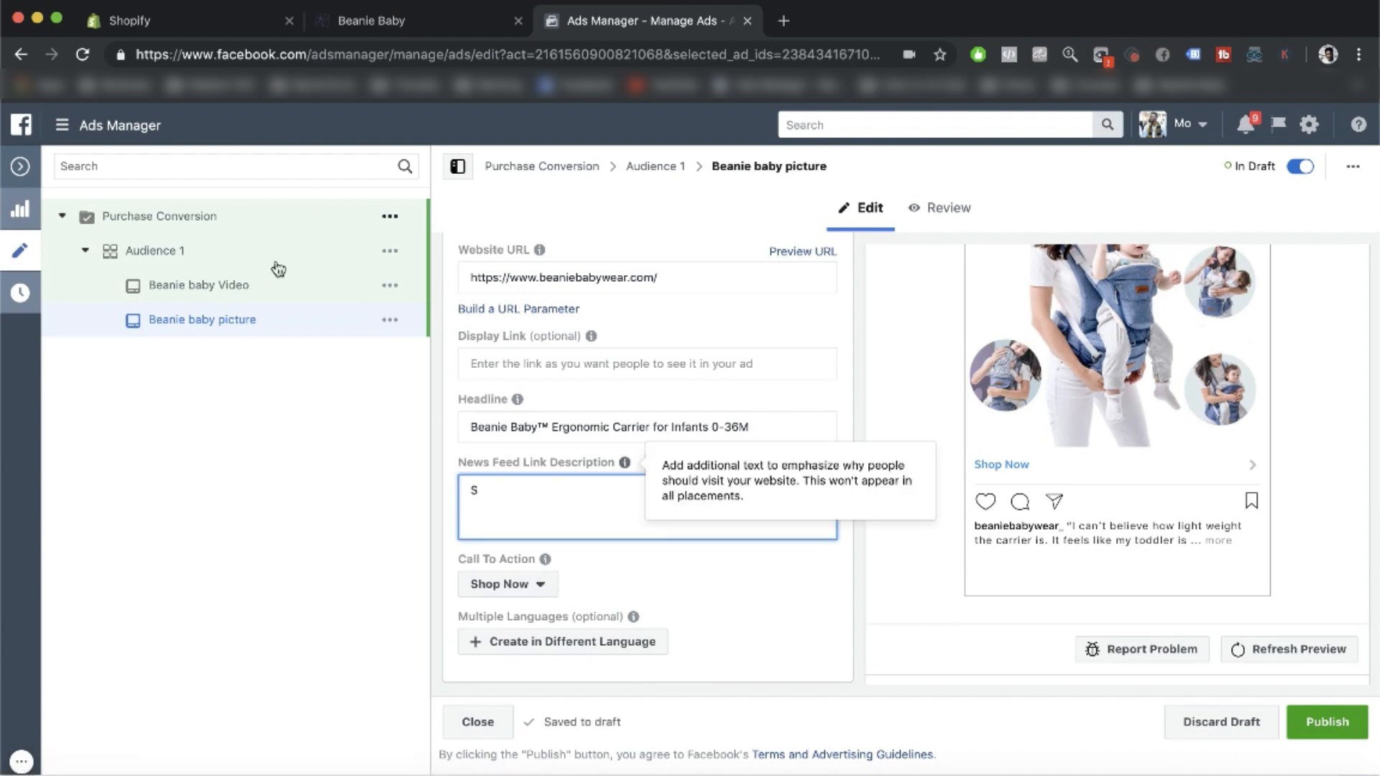
click(260, 288)
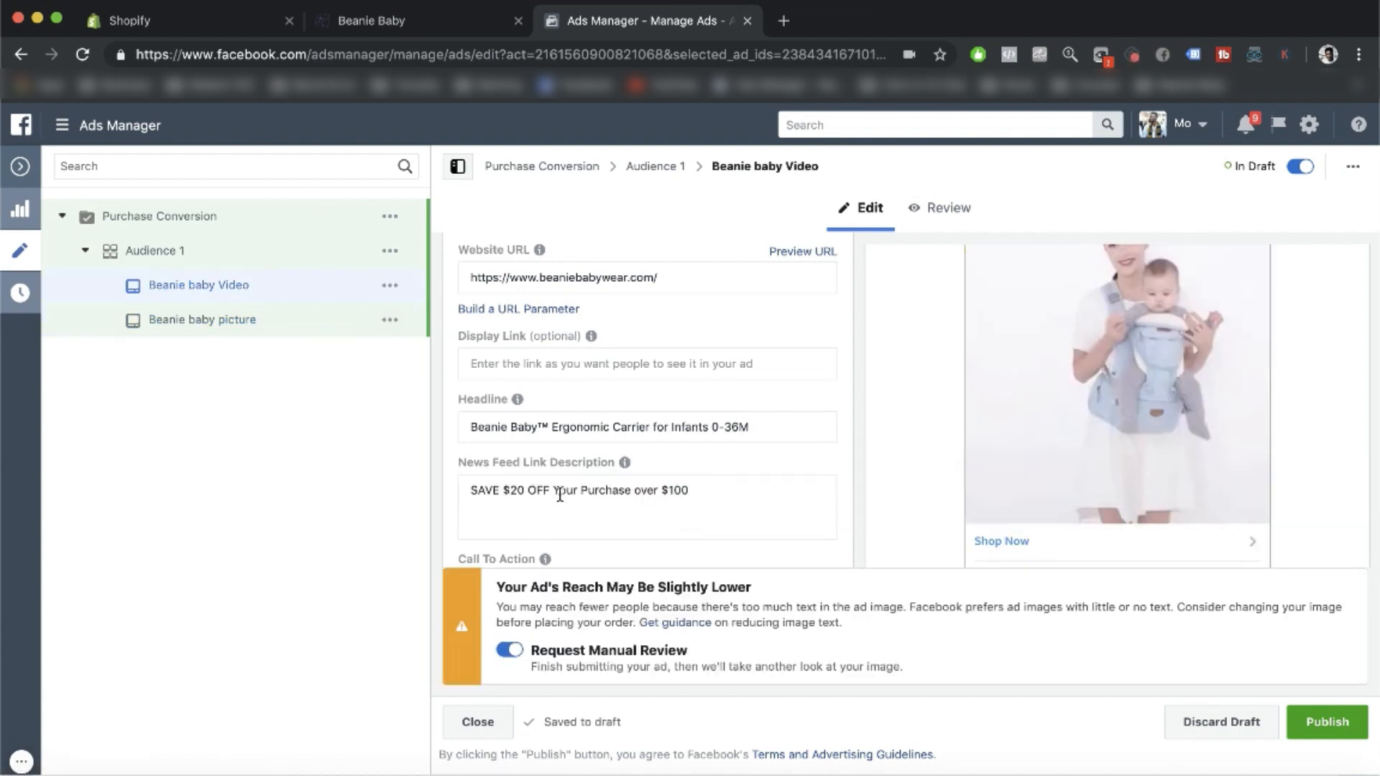
drag(730, 493, 367, 496)
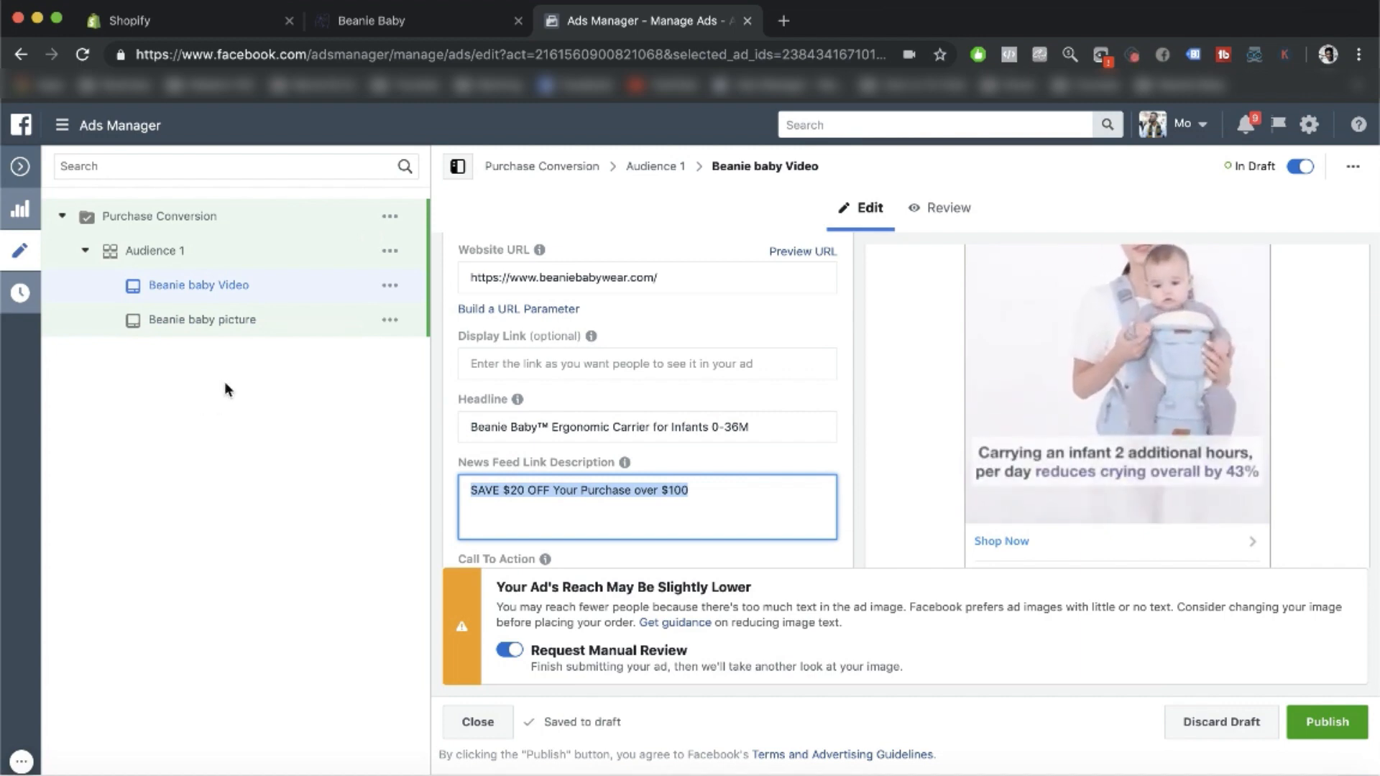
click(224, 320)
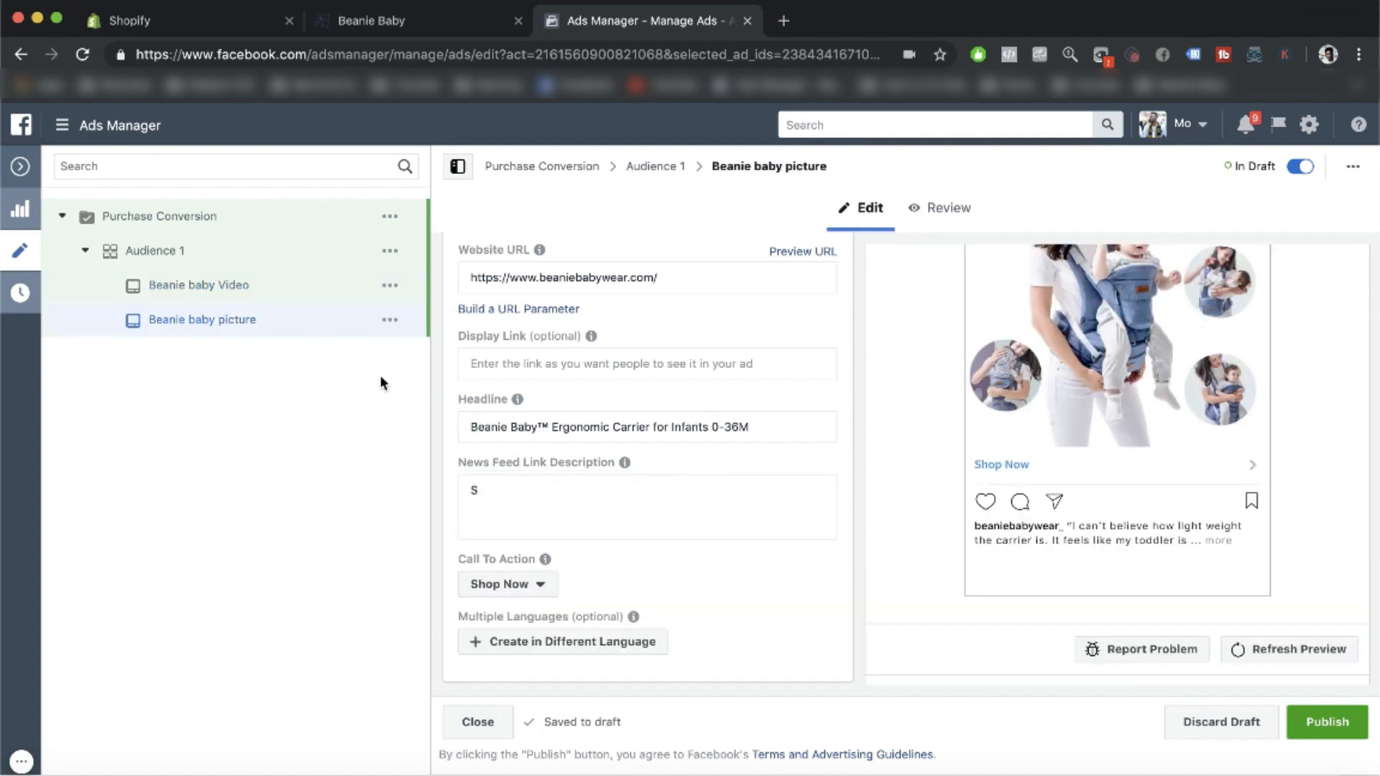
click(556, 501)
key(super+v)
Step: Publish the Purchase Conversion campaign and accept the ad account setup with United States, US Dollars and America/New_York
scroll(658, 571, down, 6)
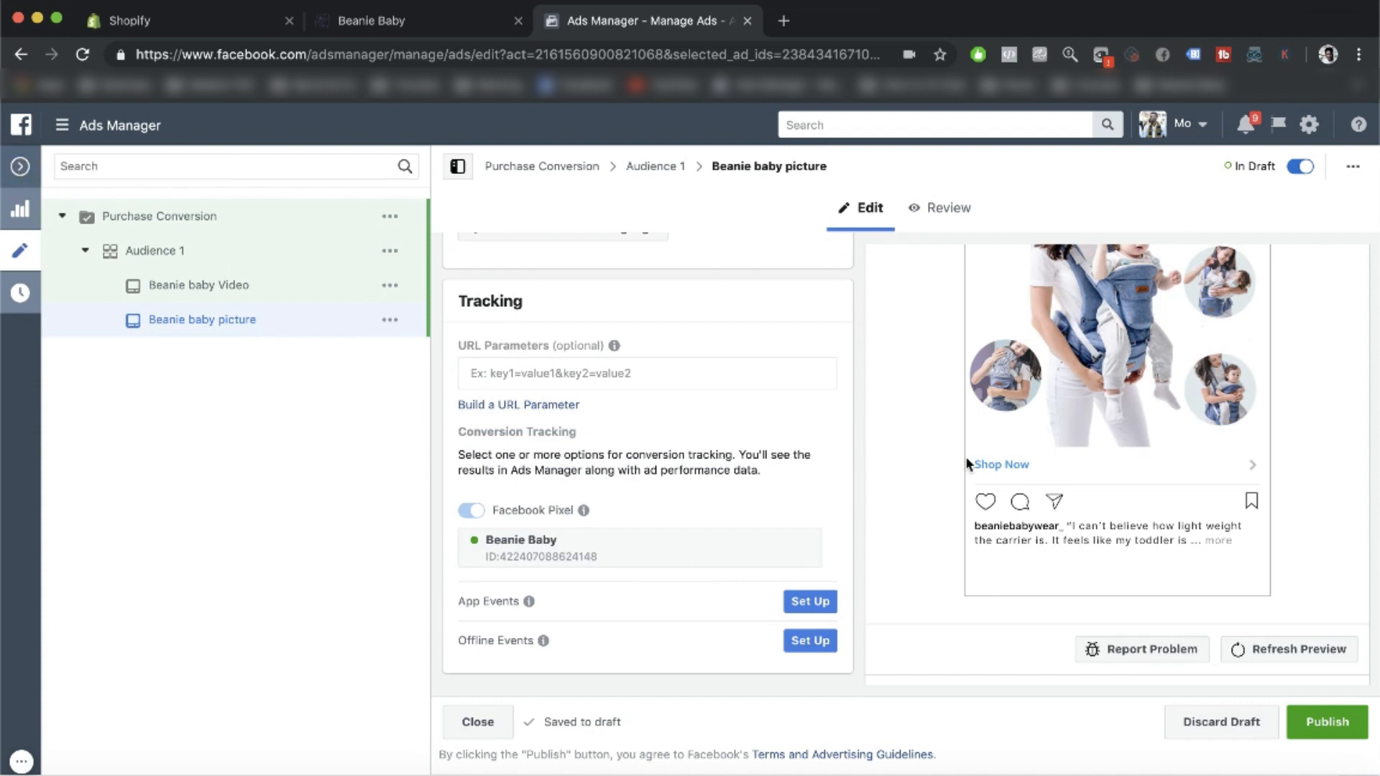
click(166, 219)
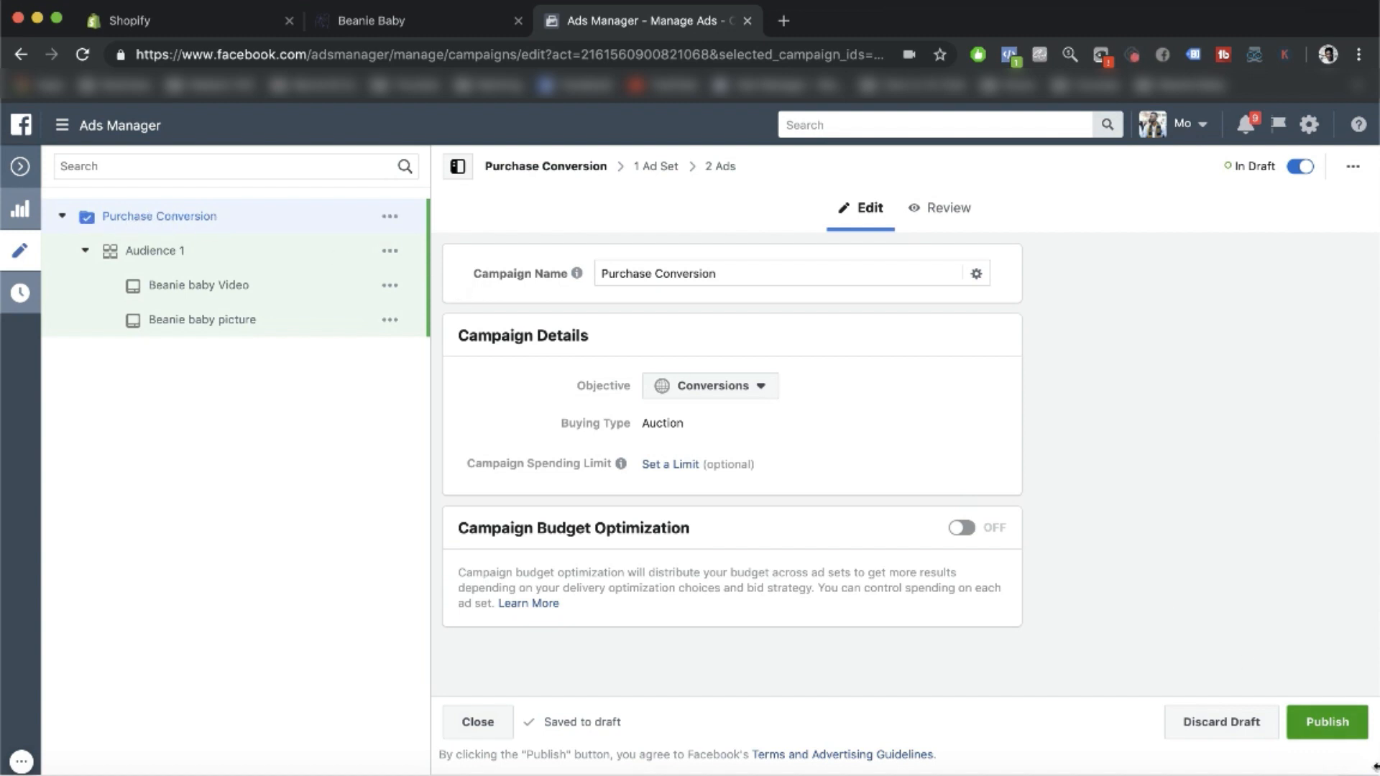
click(1329, 731)
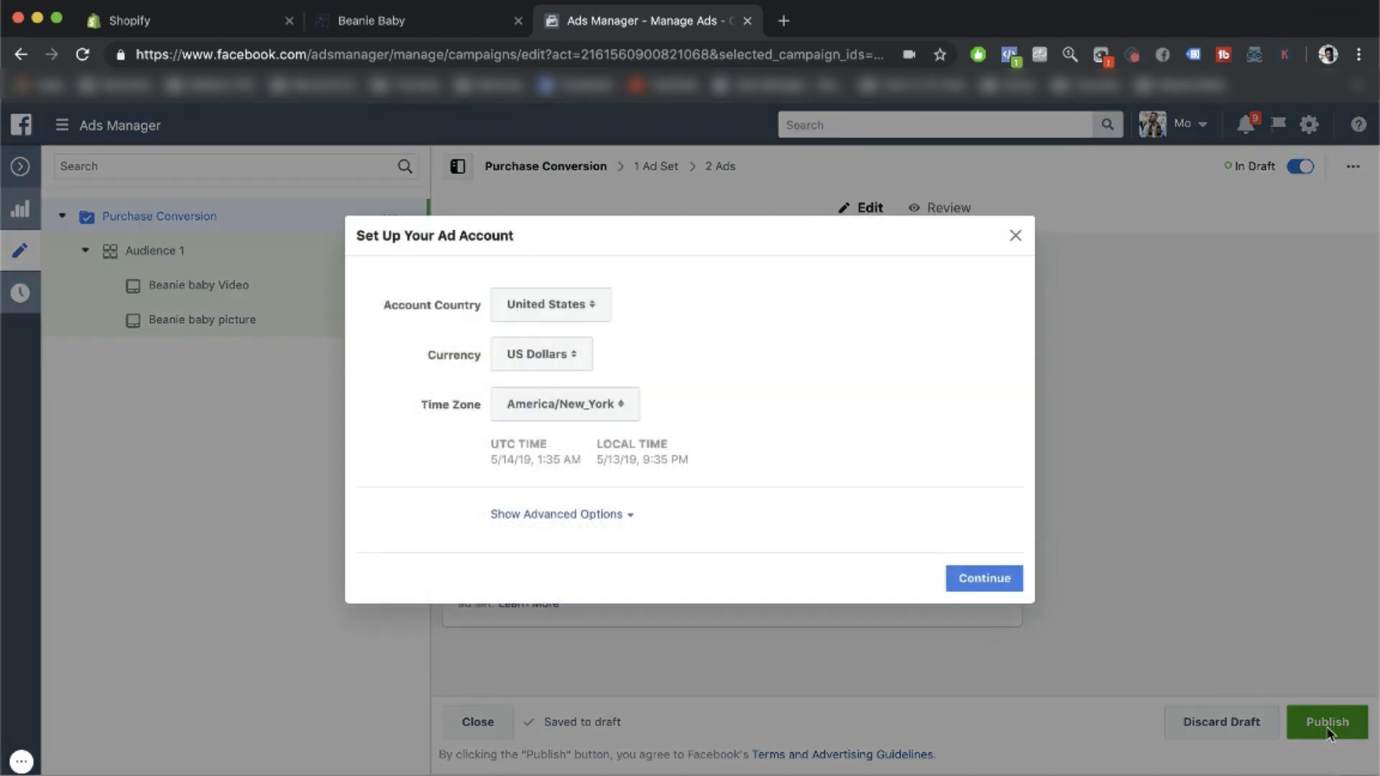
click(990, 579)
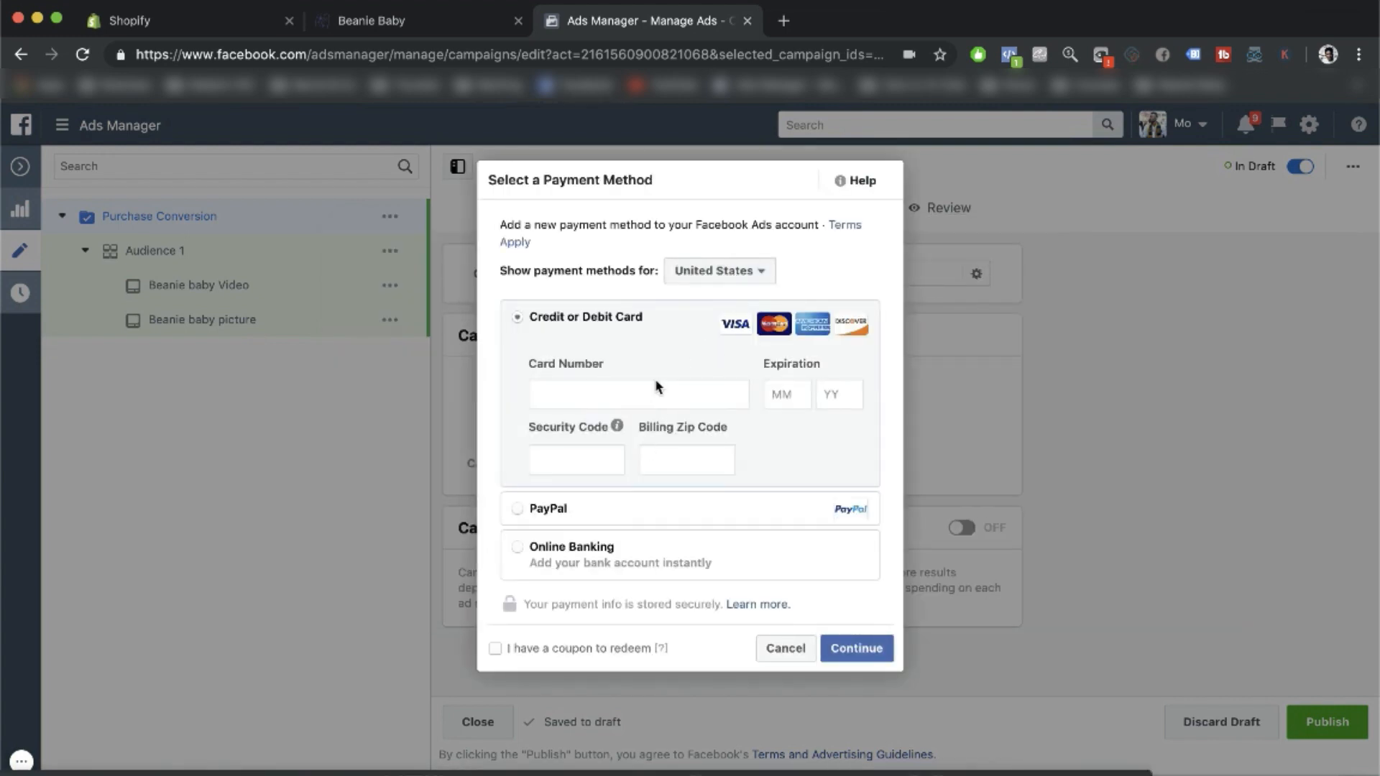
Step: Add PayPal as the ad account's payment method, funded by the Bank of America checking account, and approve it
click(528, 507)
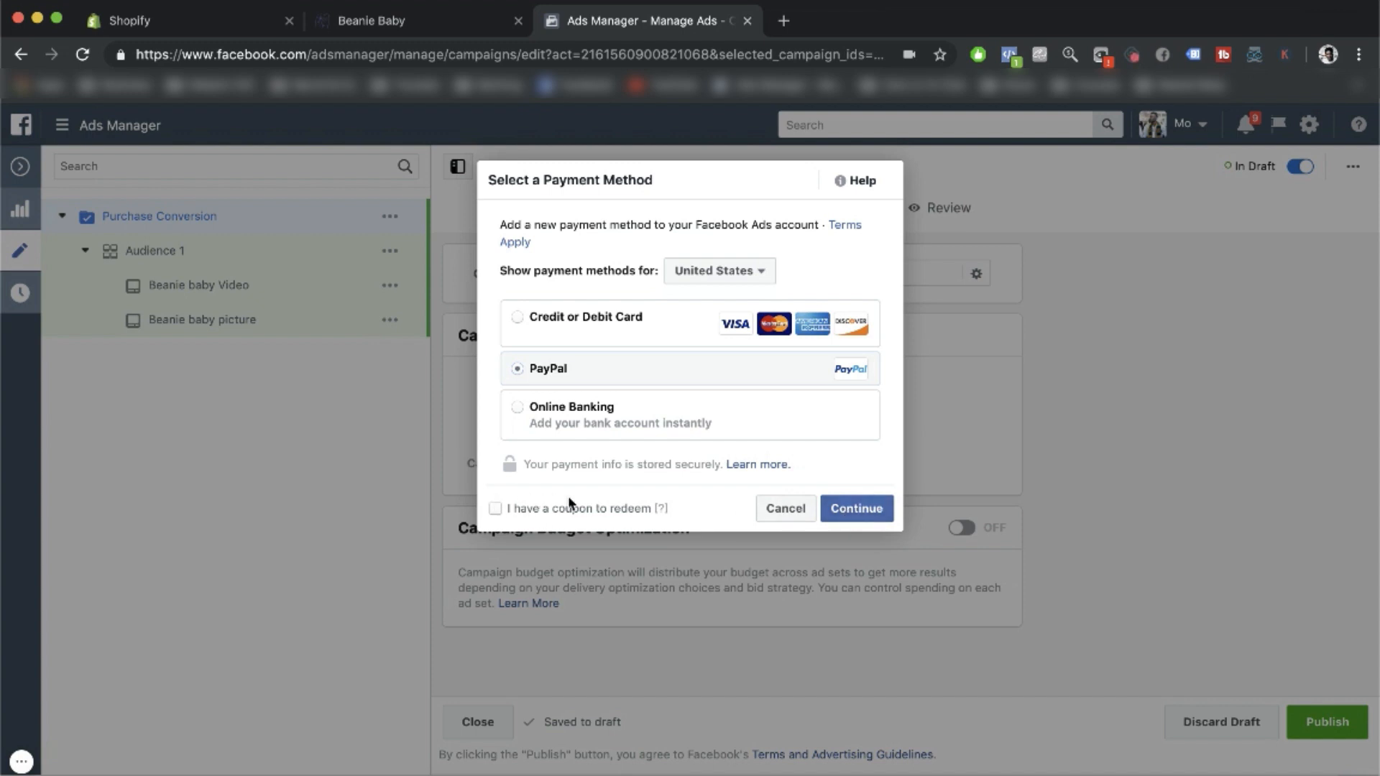
click(854, 512)
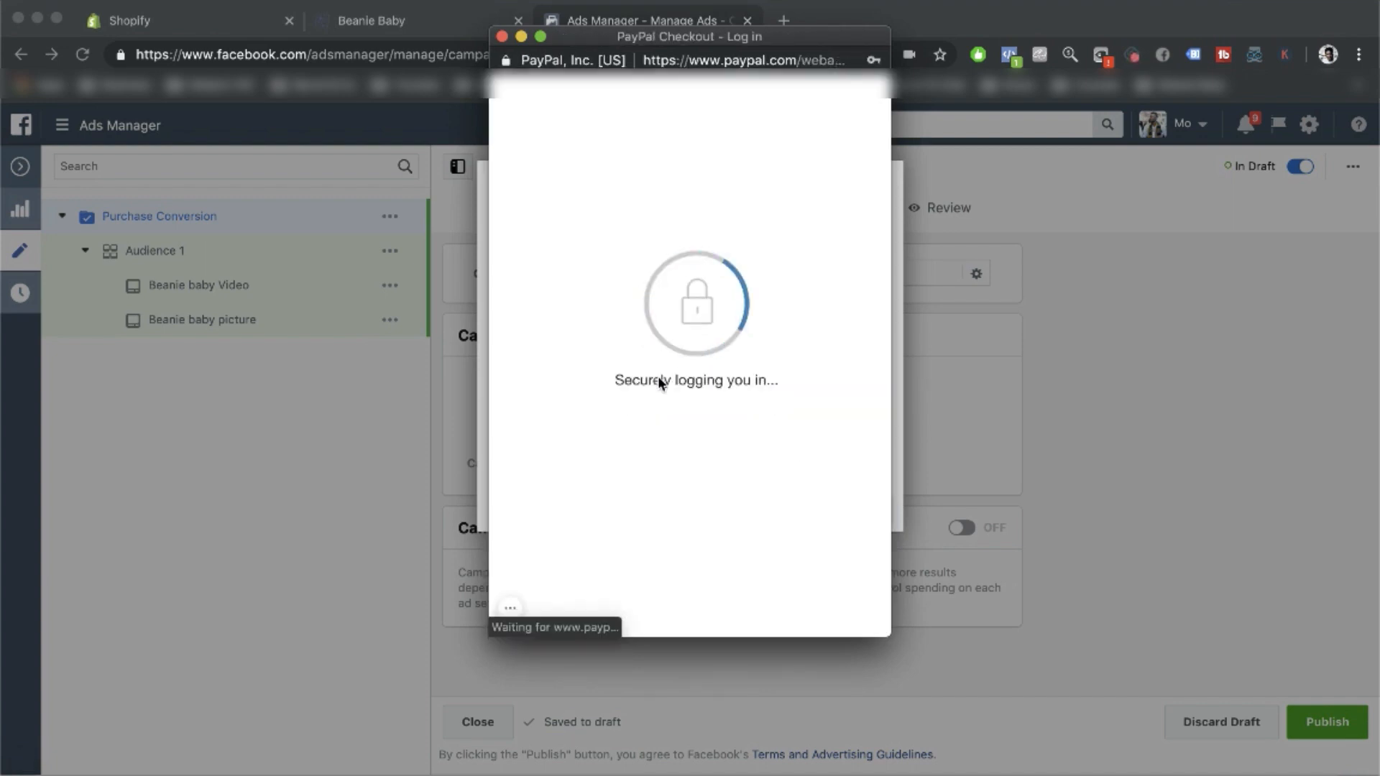
click(520, 383)
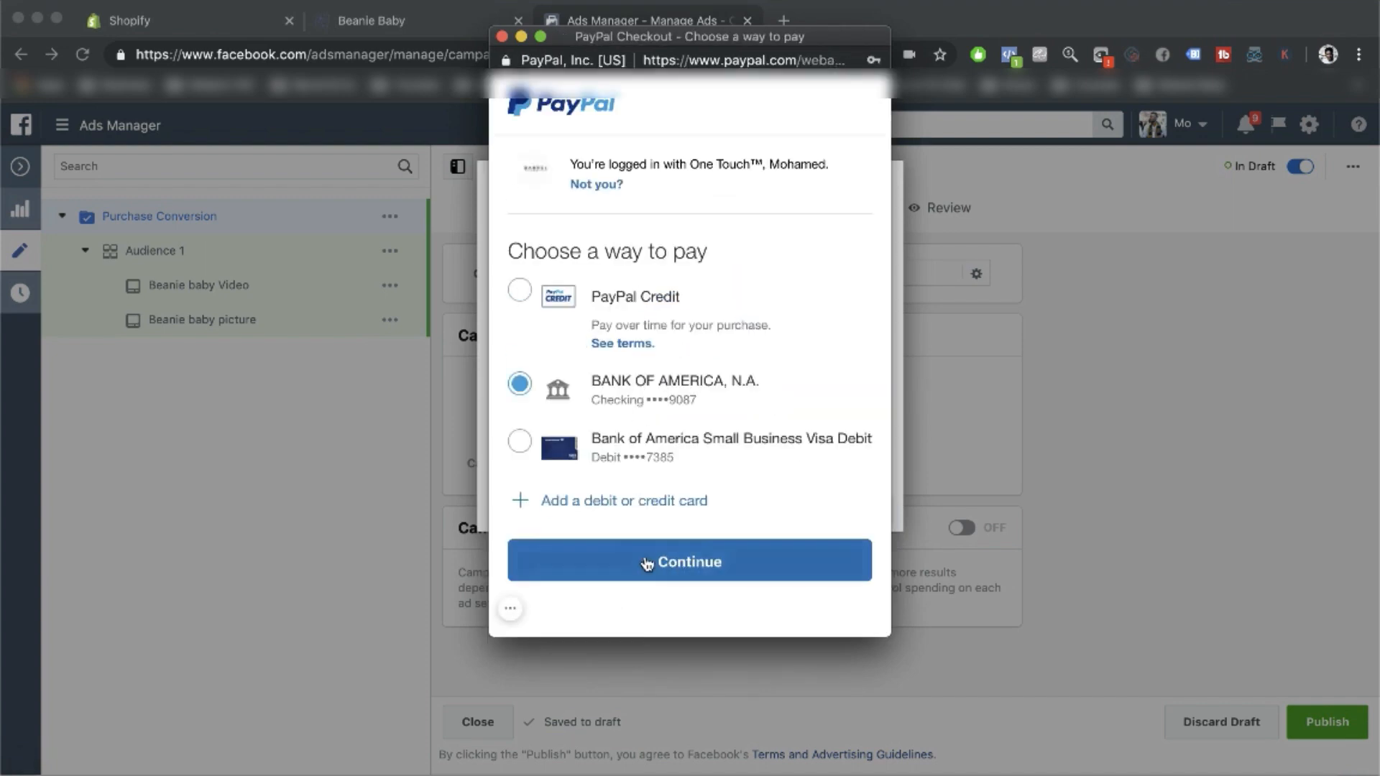
click(643, 561)
click(647, 592)
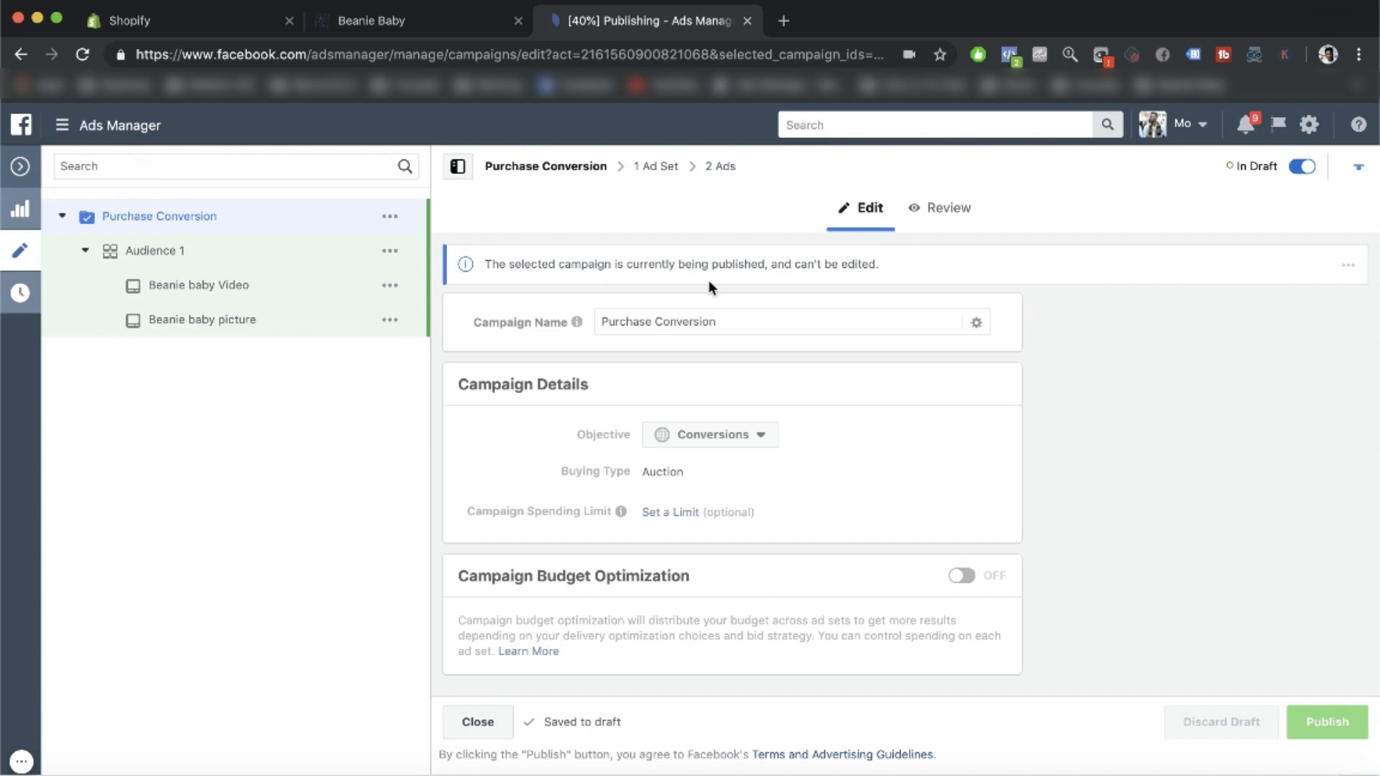
Step: Return to the campaign overview and duplicate the Audience 1 ad set into the original campaign with 2 copies
click(21, 167)
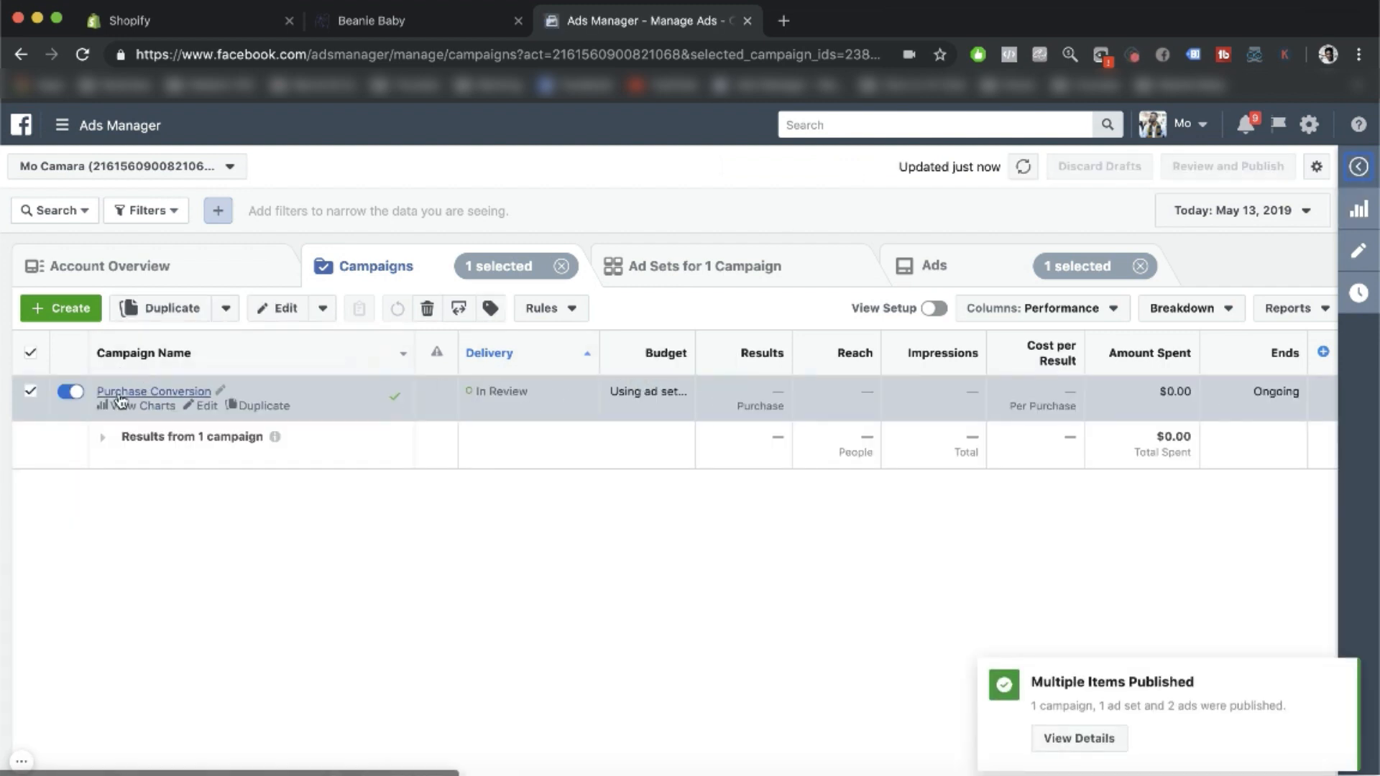
click(690, 268)
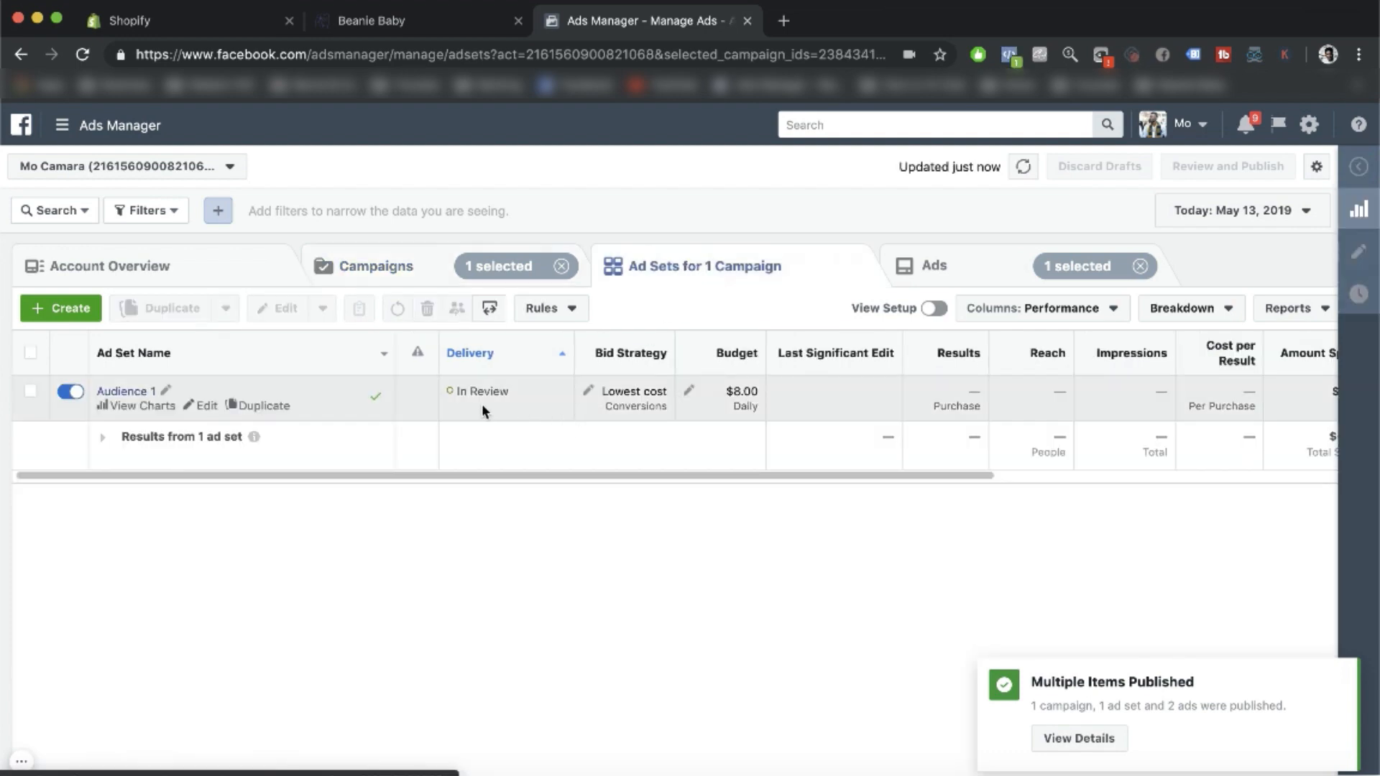
click(482, 403)
key(ctrl+Up)
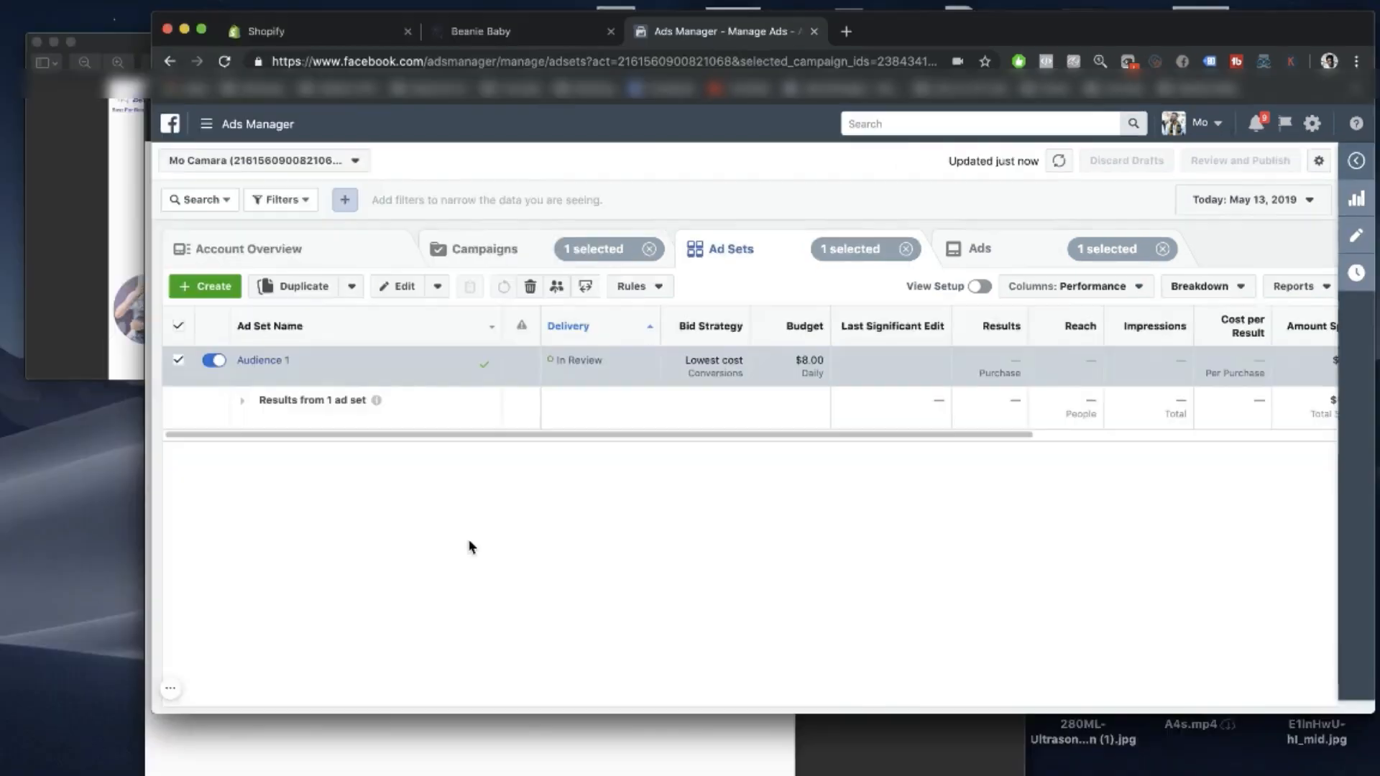
click(774, 353)
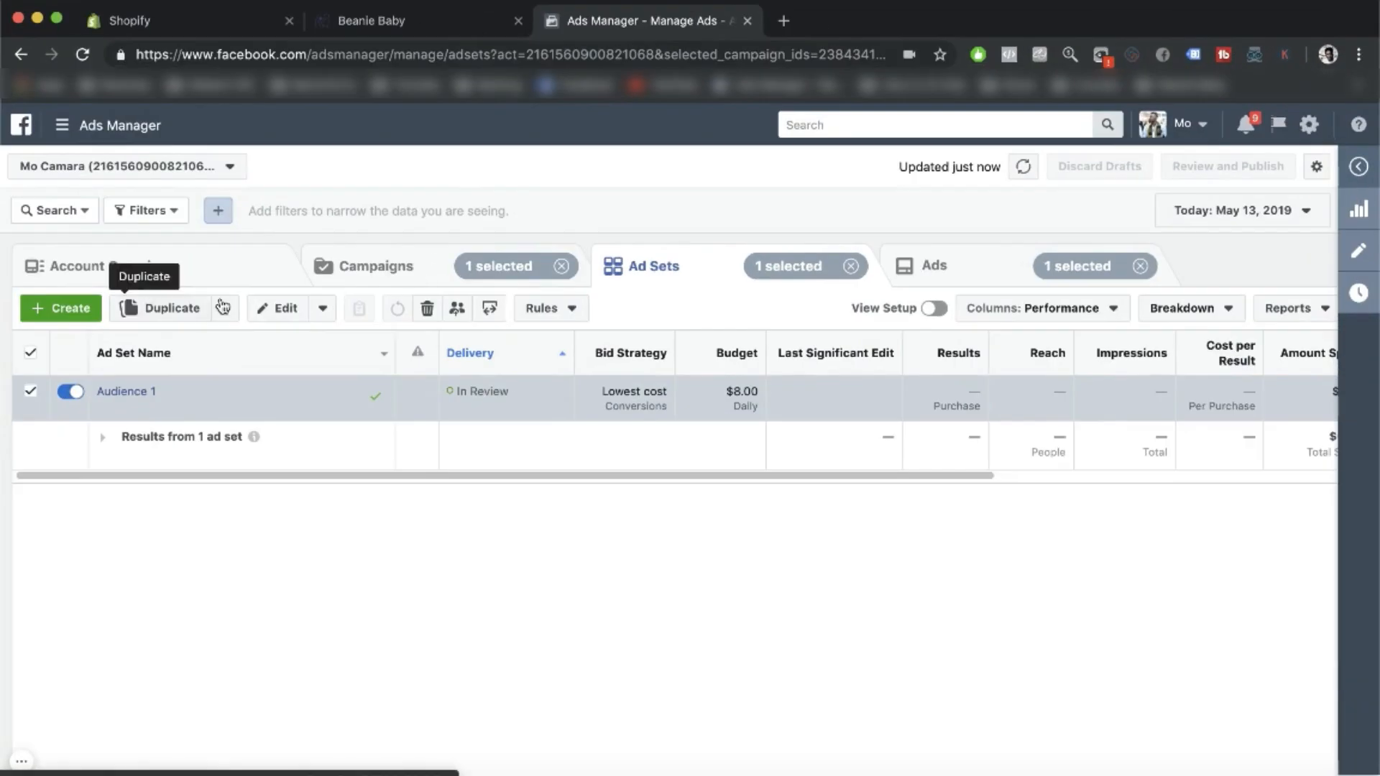
click(173, 308)
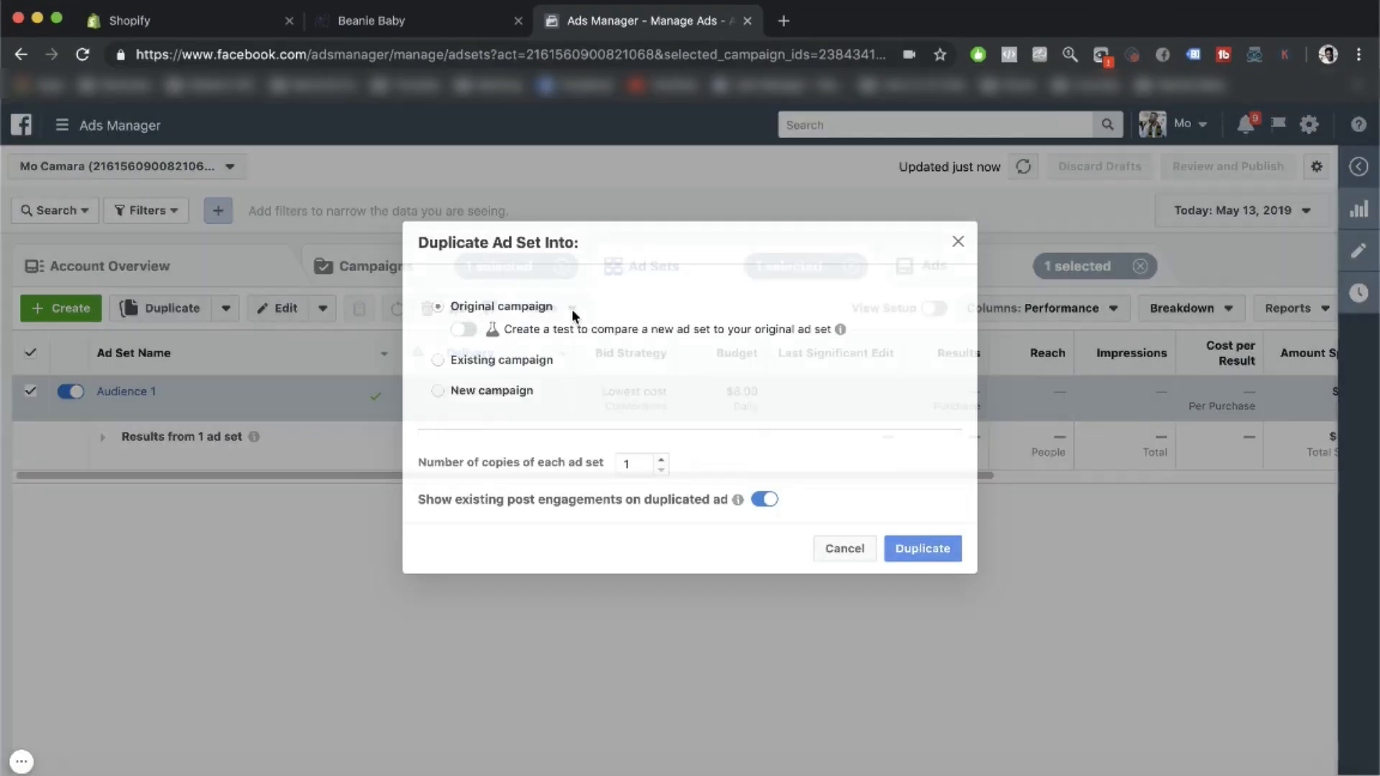
click(661, 460)
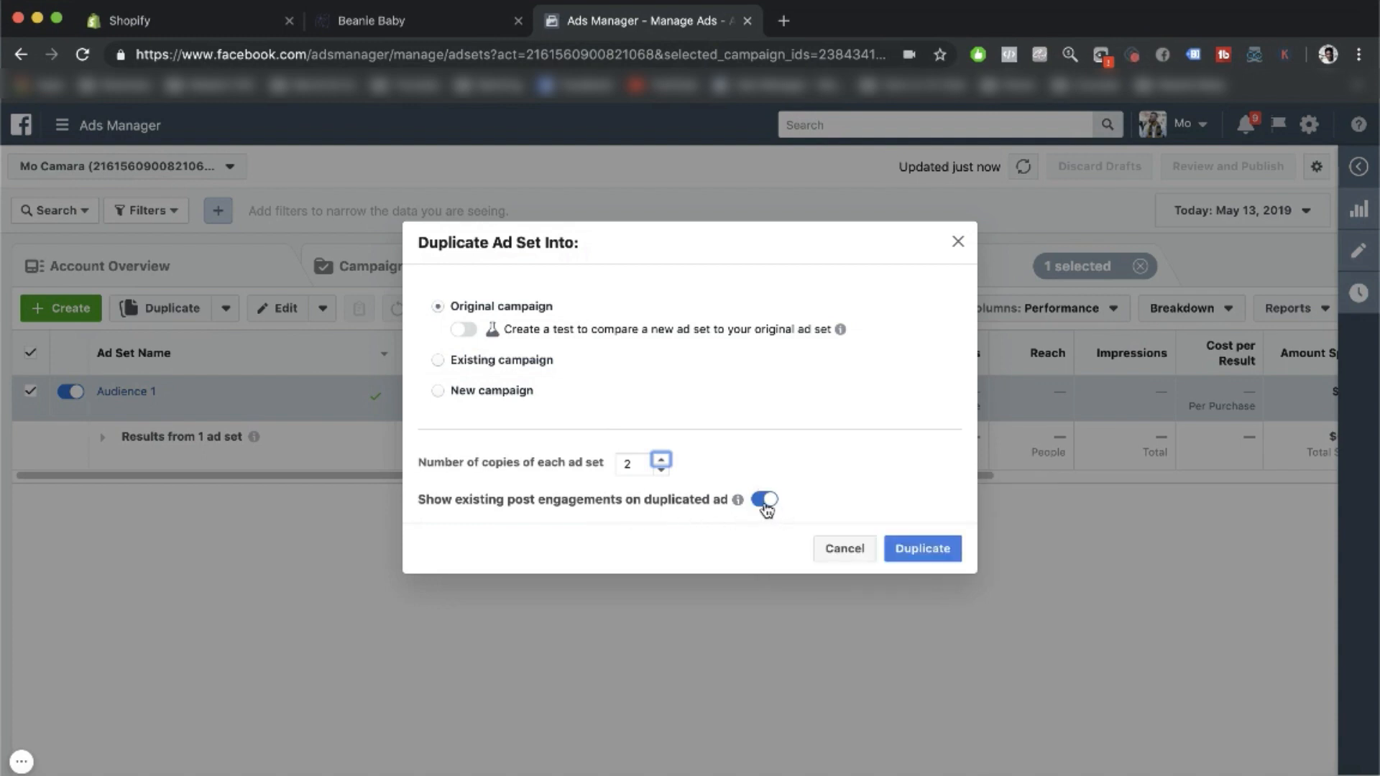
mouse_move(766, 509)
click(916, 549)
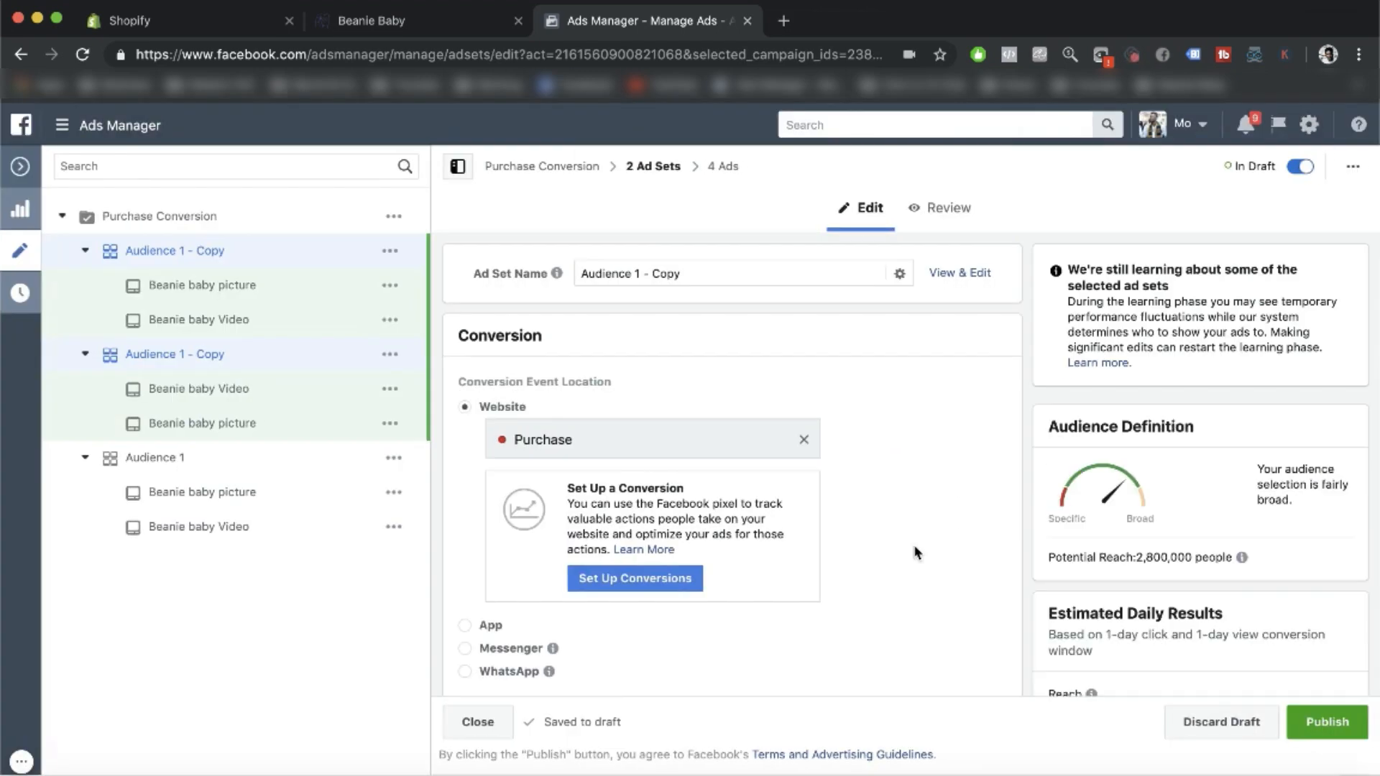
Step: Rename the first copied ad set as Audience 2
drag(696, 278, 637, 277)
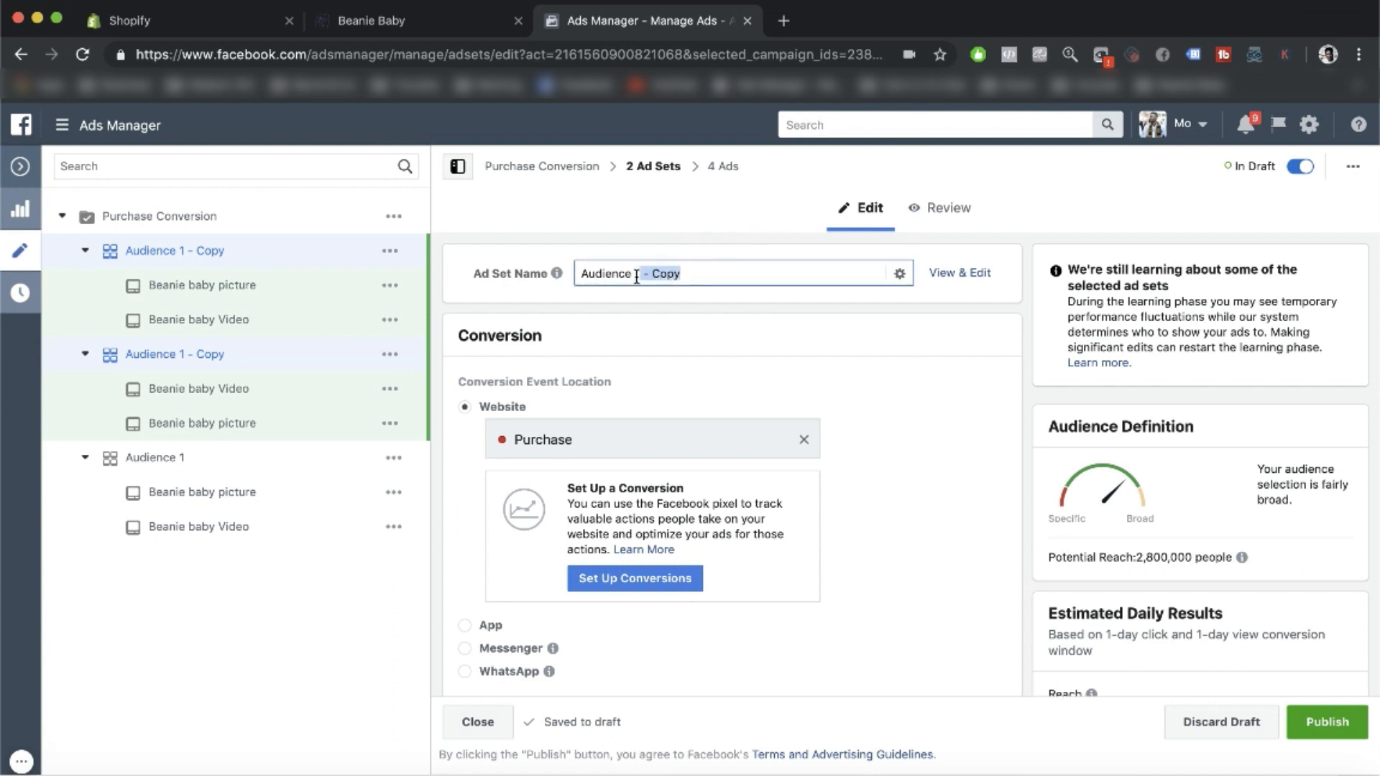
click(266, 243)
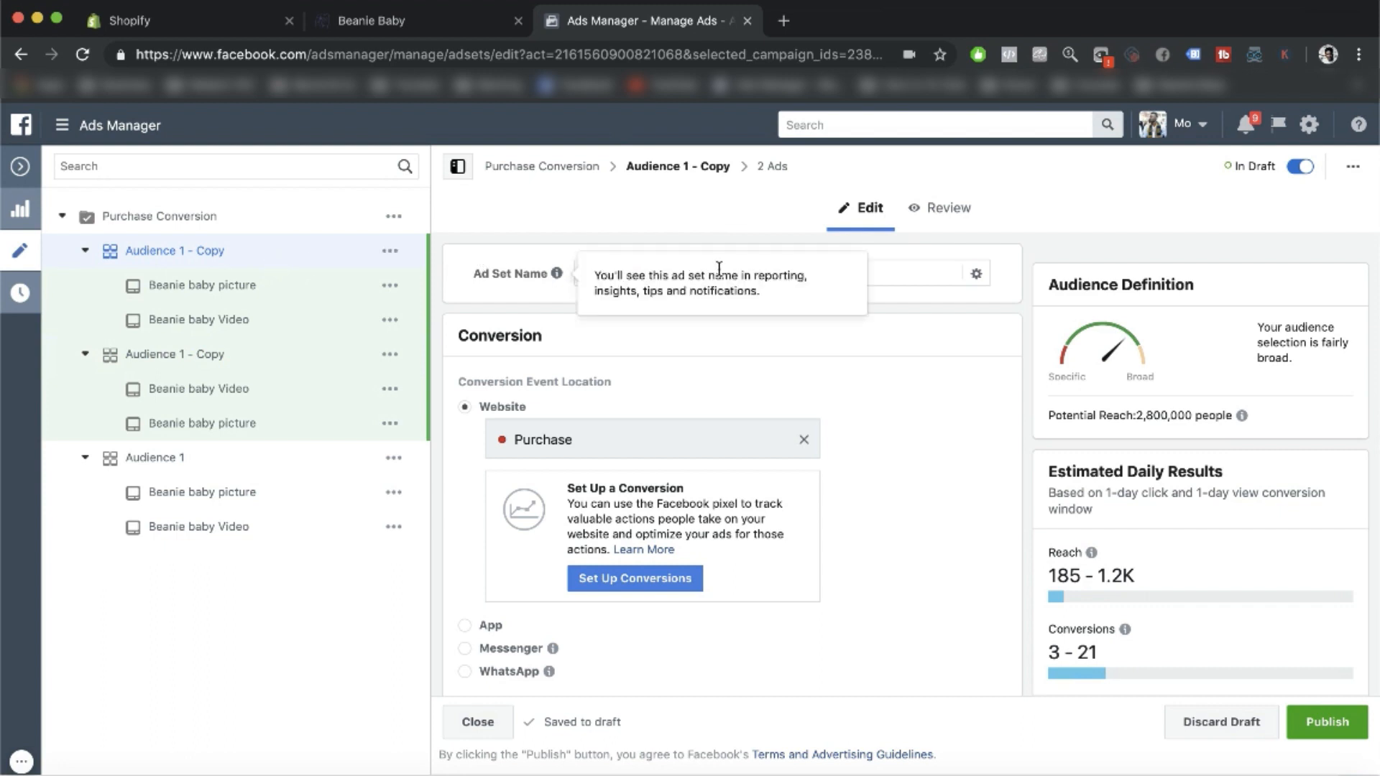
drag(724, 273, 633, 271)
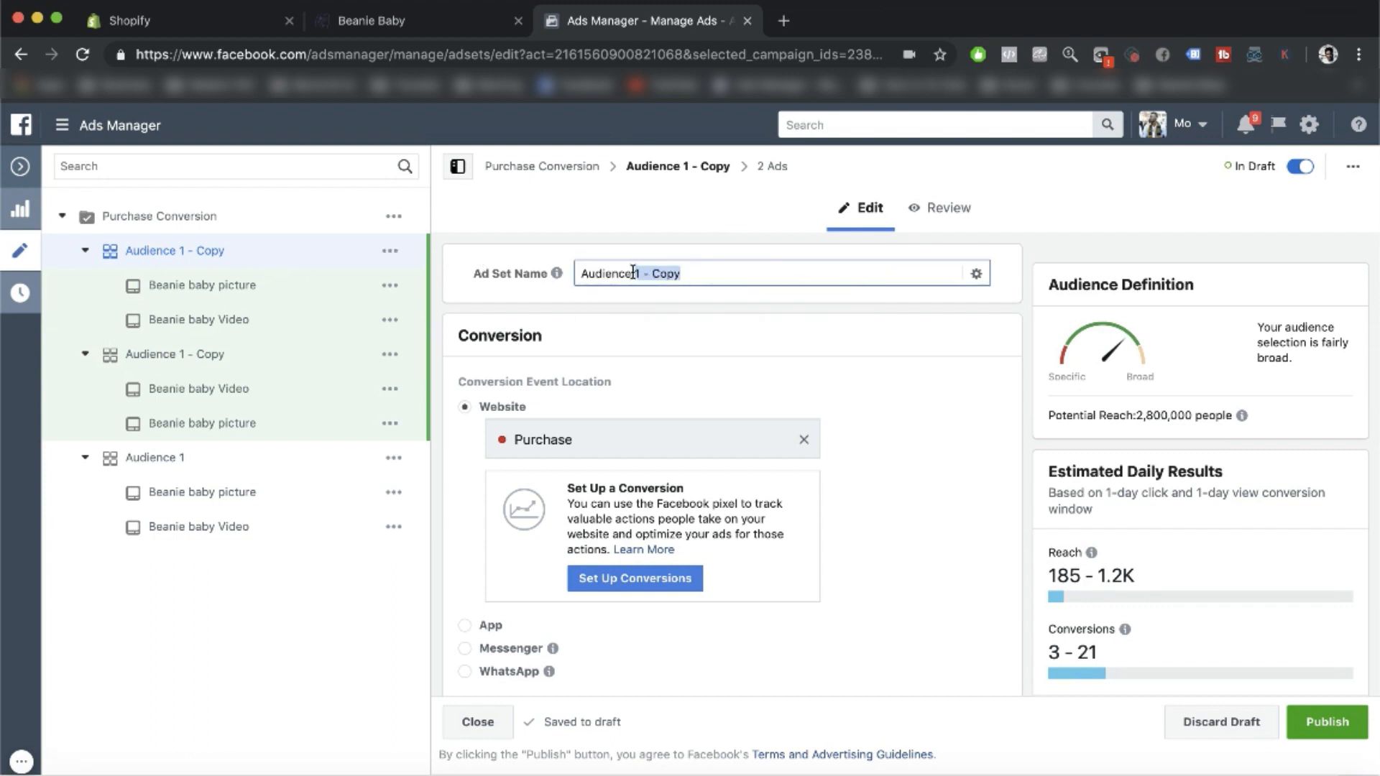
text(2)
Step: Rename the second copied ad set as Audience 3
click(215, 366)
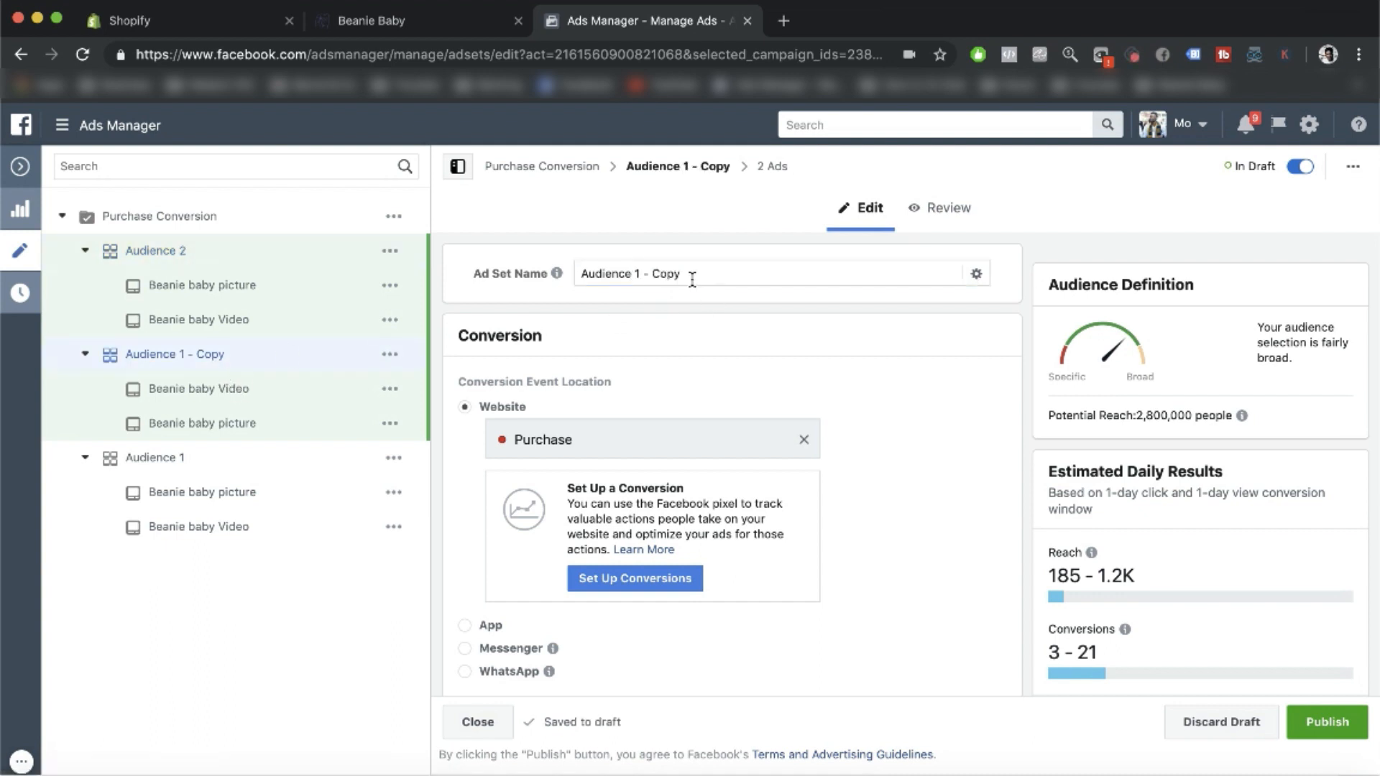
drag(692, 279, 635, 275)
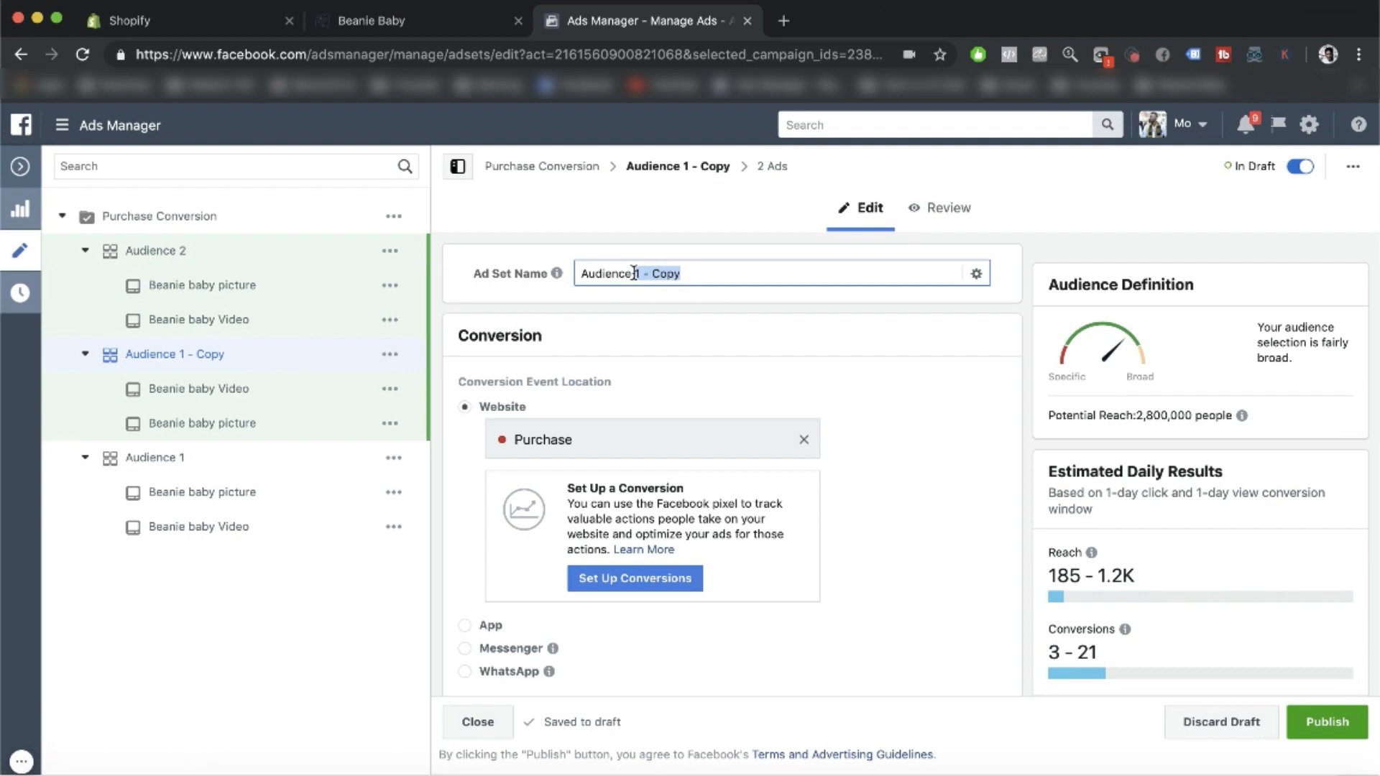
text(3)
click(687, 308)
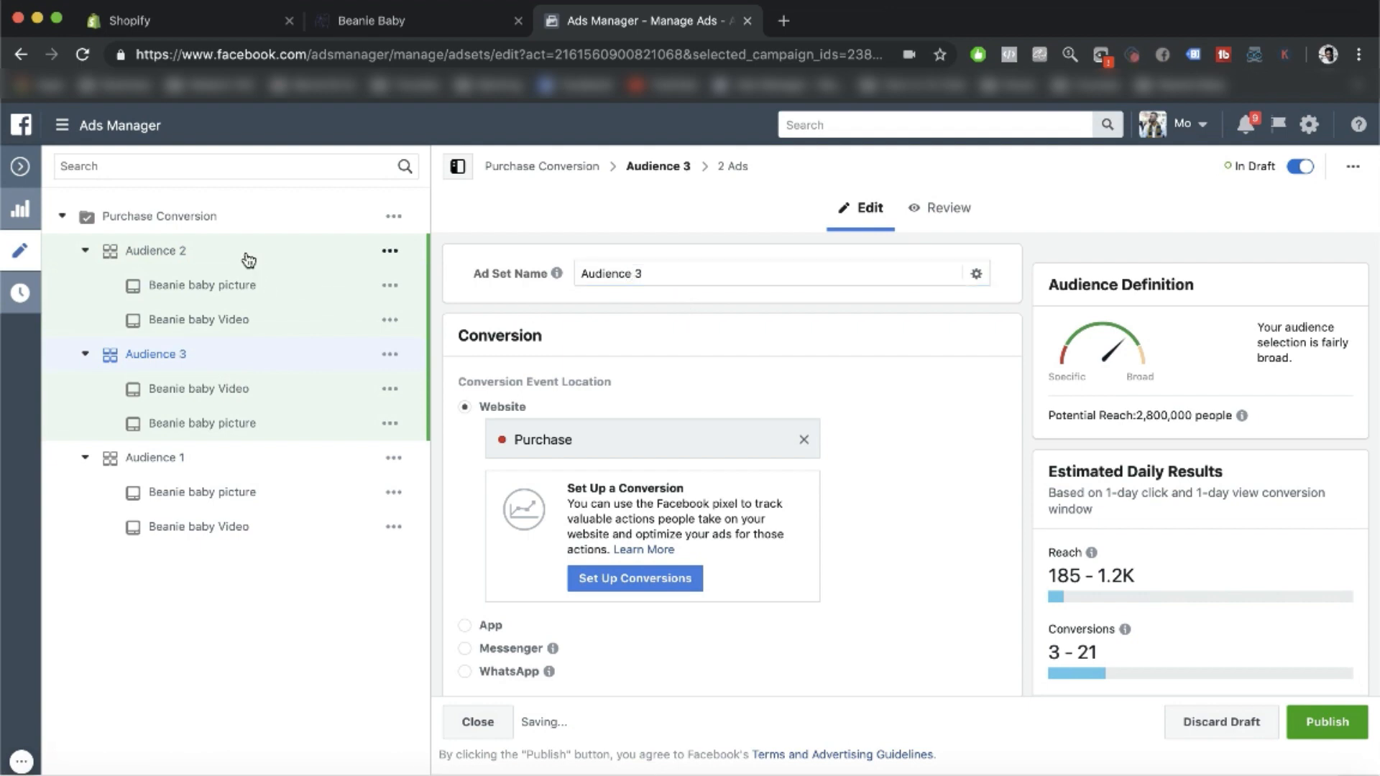
Step: Open the Audience 2 ad set and add the suggested Toddler interest to its detailed targeting
click(246, 259)
scroll(835, 485, down, 20)
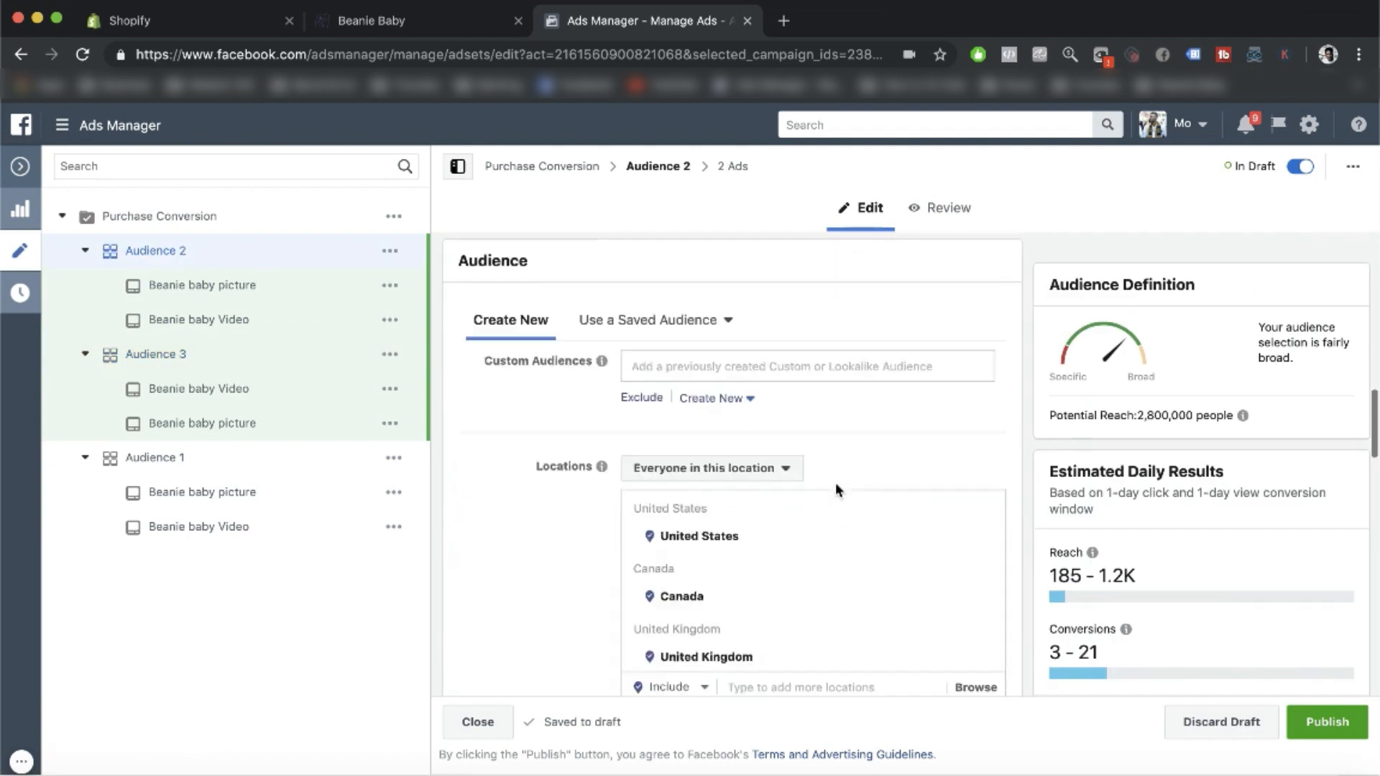
scroll(835, 490, down, 5)
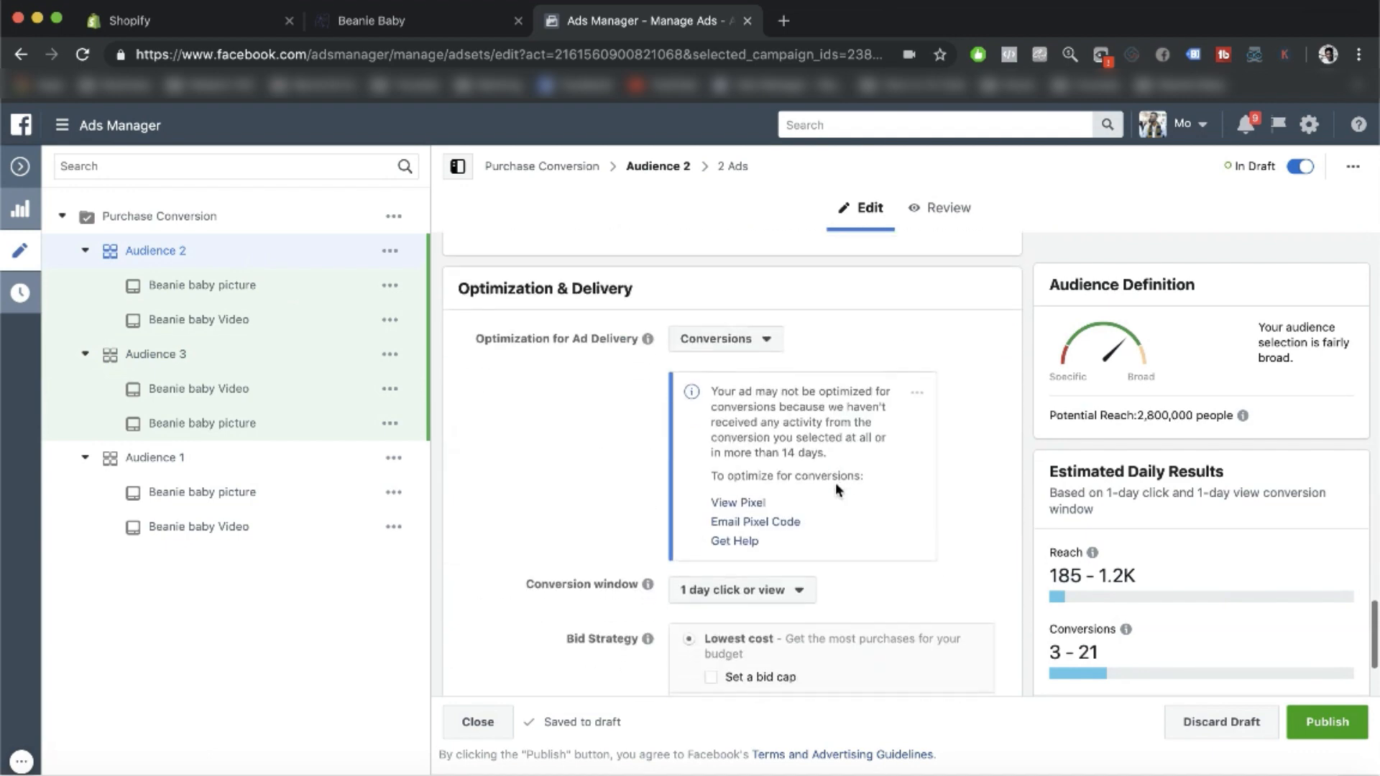
scroll(835, 490, up, 10)
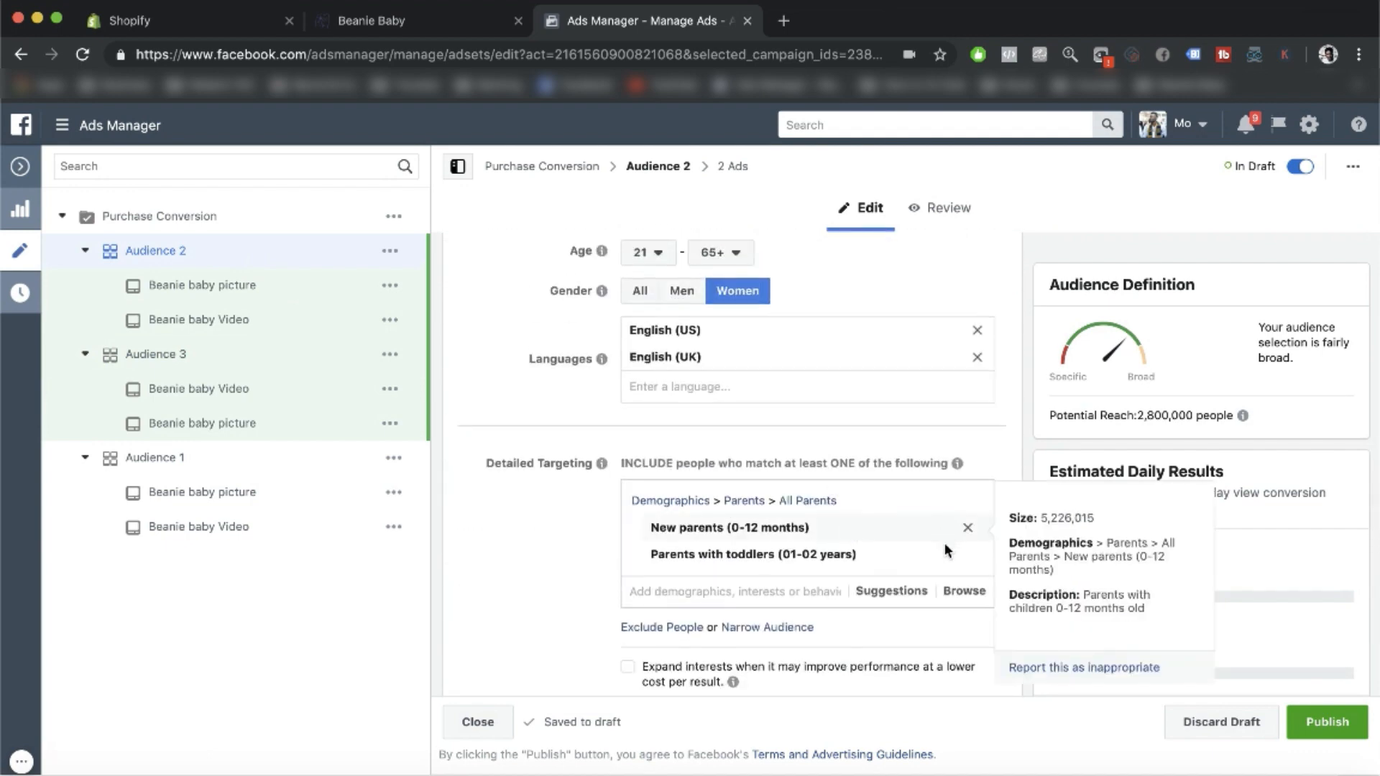
mouse_move(970, 559)
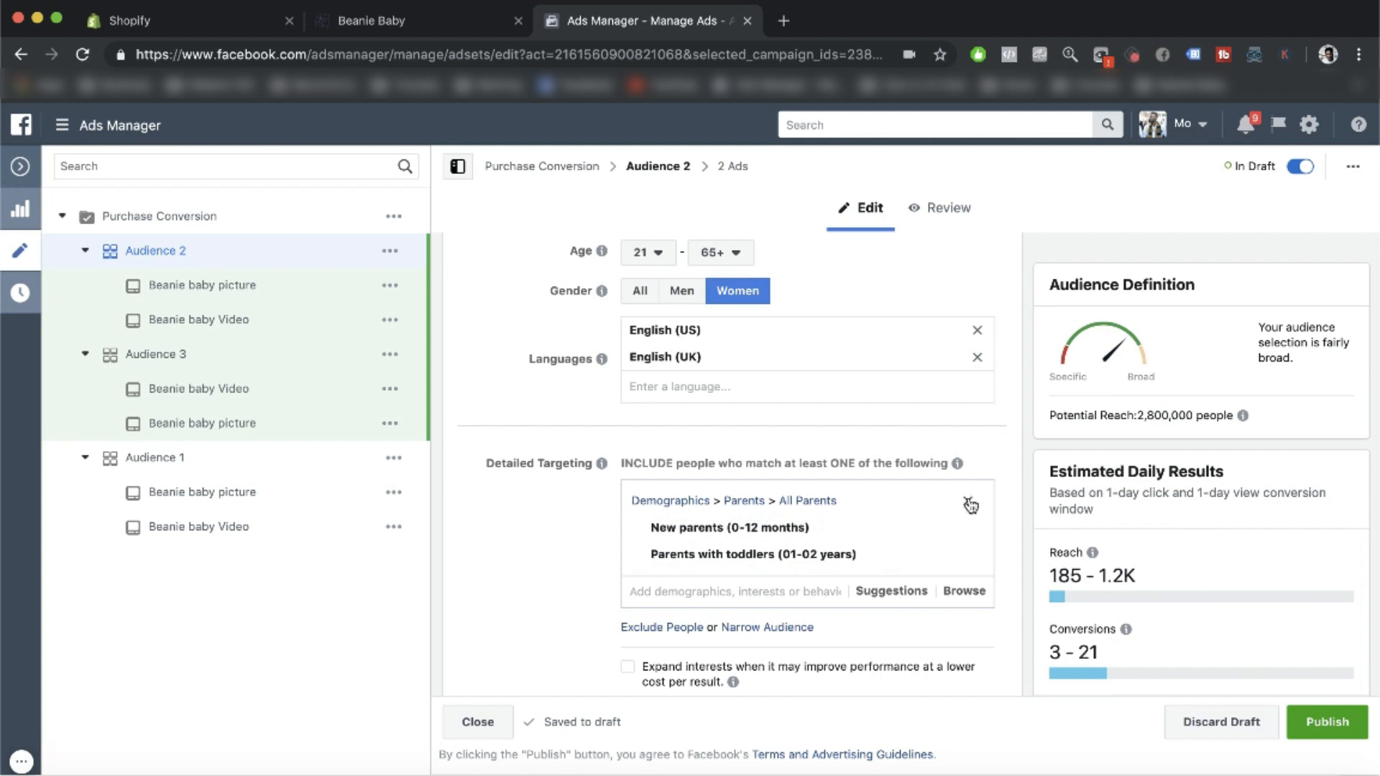
click(891, 591)
scroll(614, 574, down, 3)
mouse_move(766, 560)
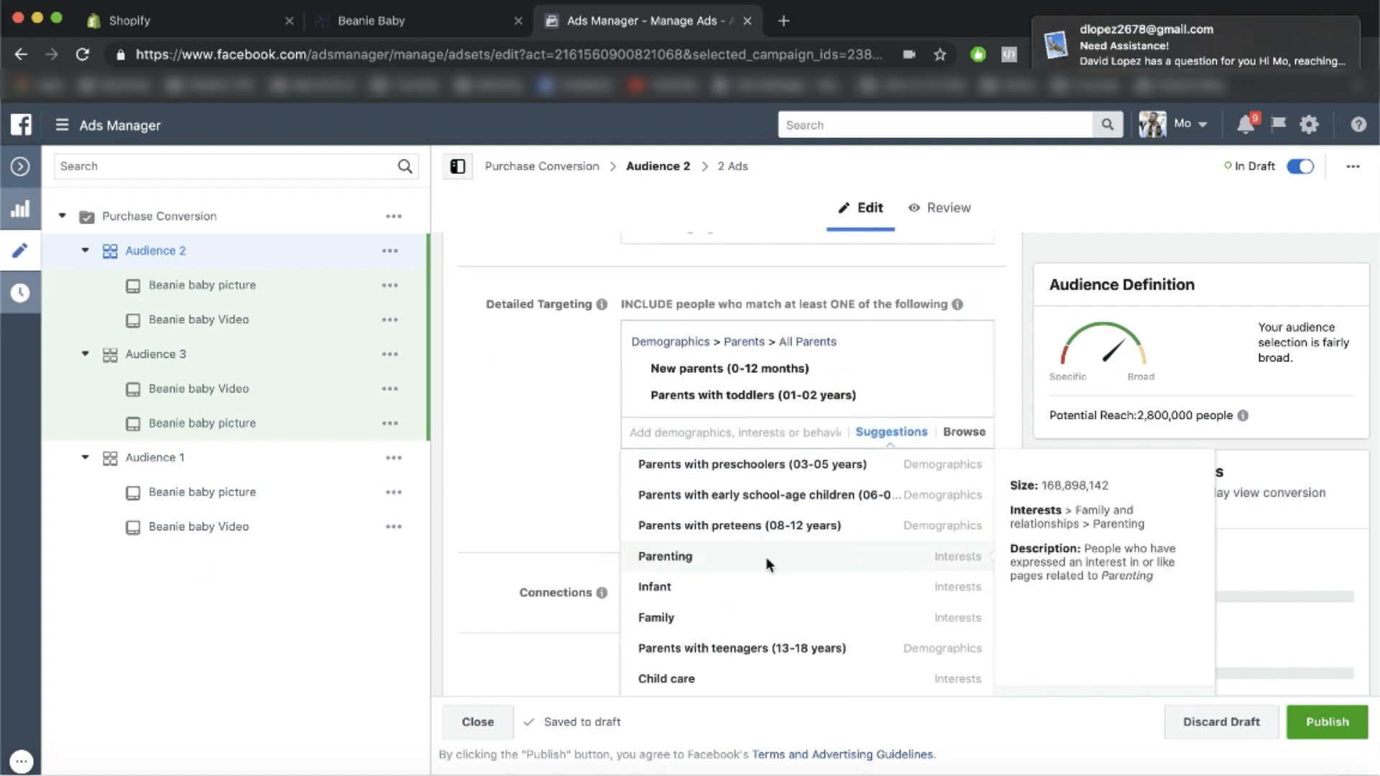
scroll(765, 556, down, 3)
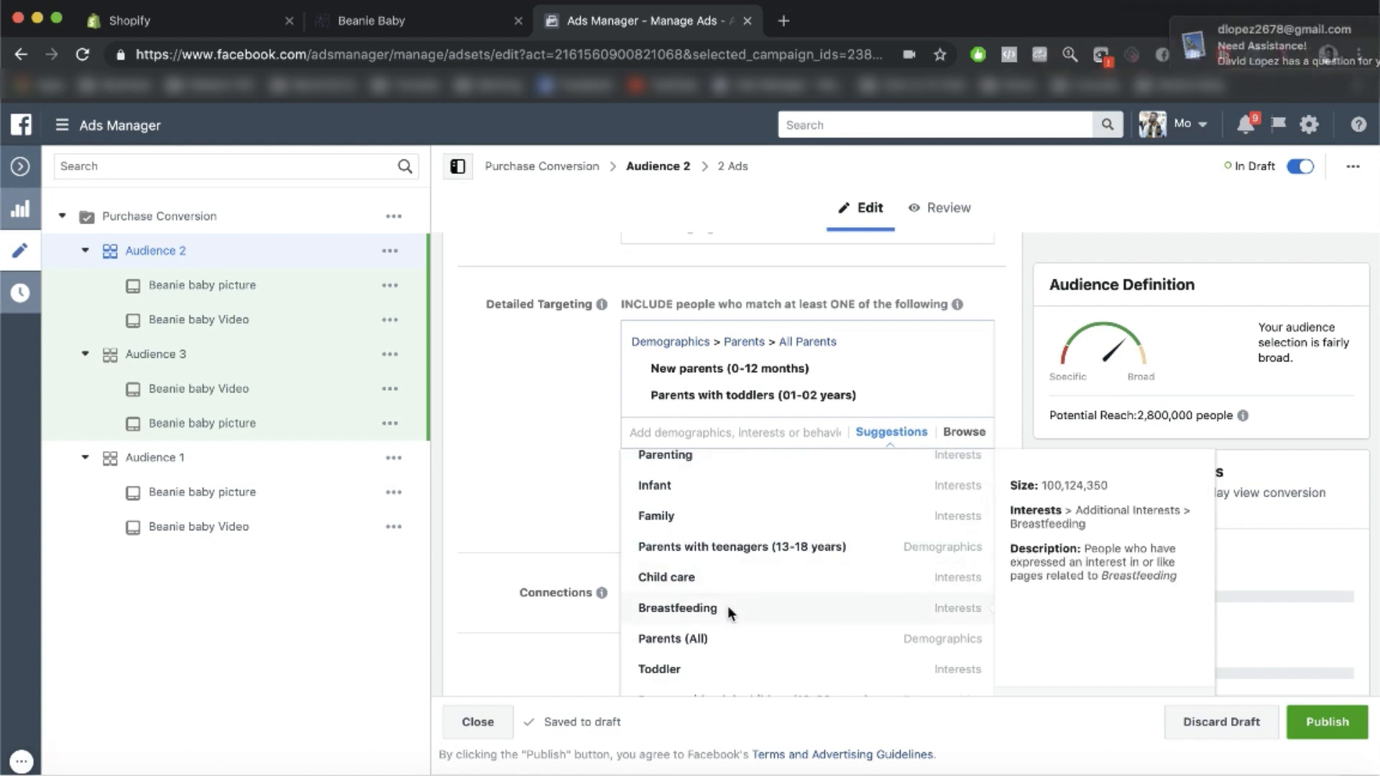
scroll(727, 606, down, 2)
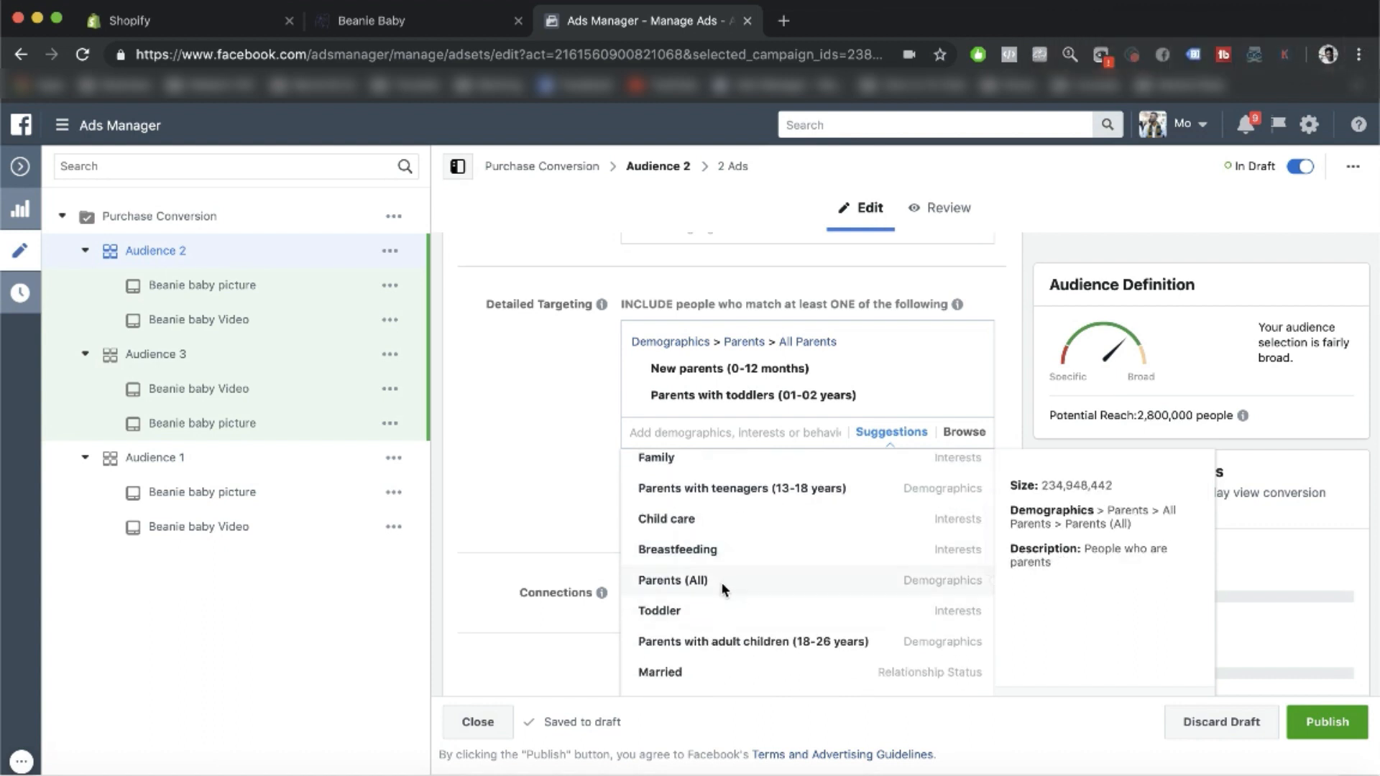
scroll(723, 588, down, 1)
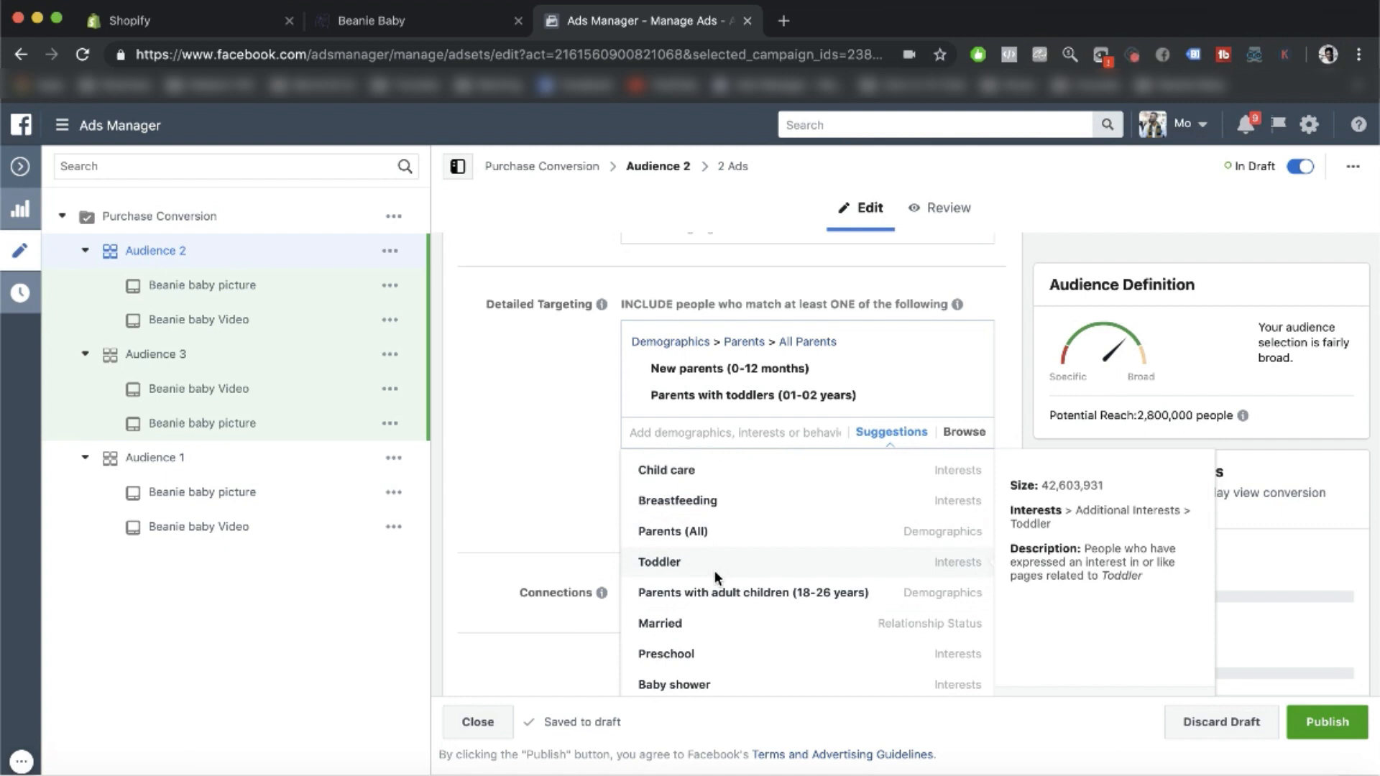
click(713, 570)
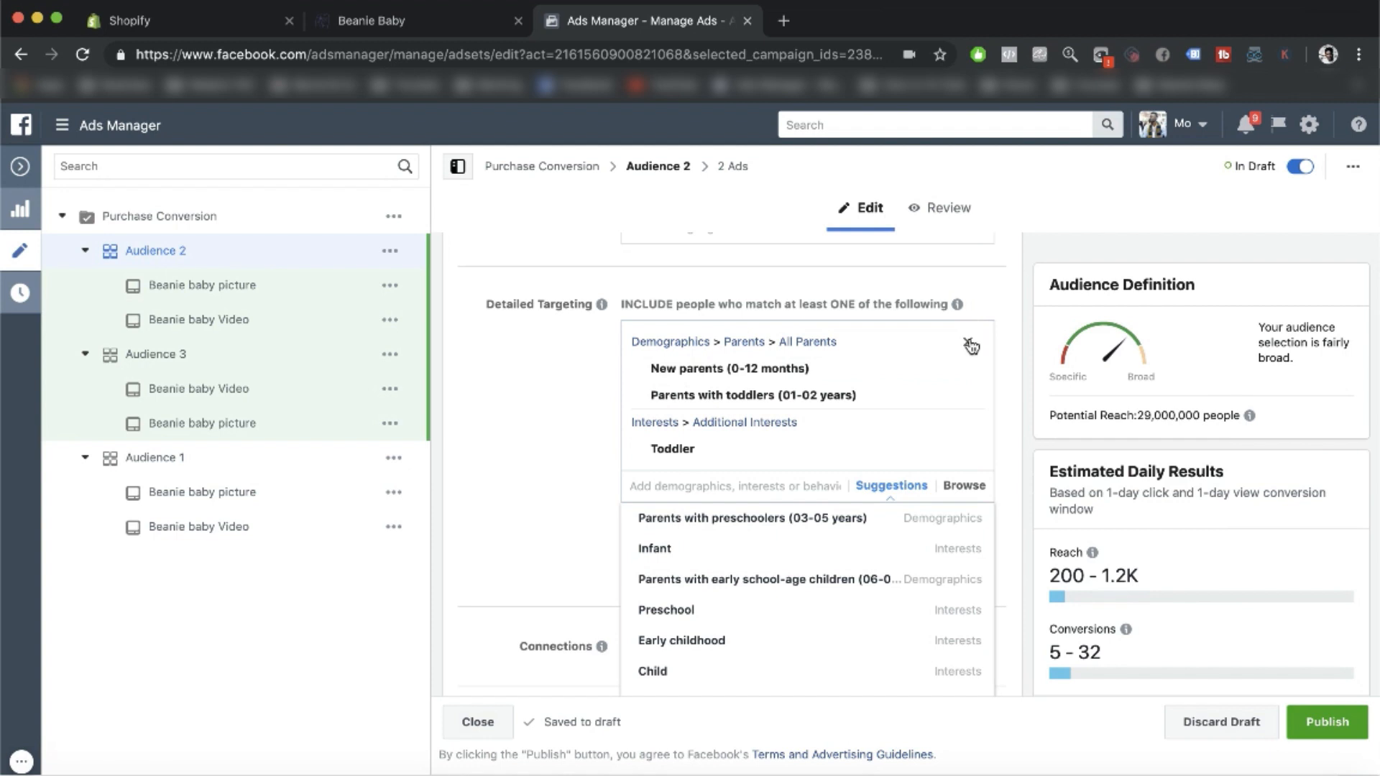
Step: Remove the All Parents demographics group from Audience 2's detailed targeting and check the potential reach
click(971, 347)
click(572, 363)
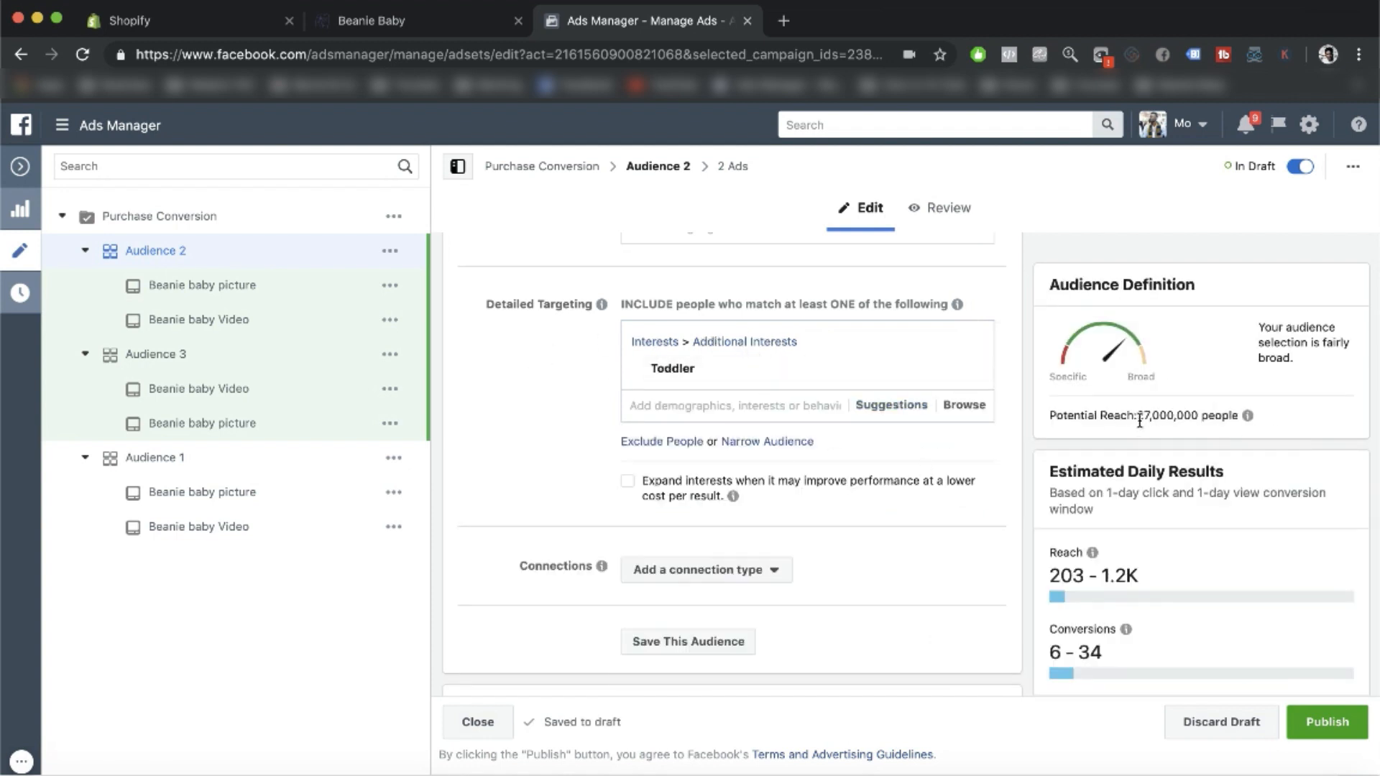
drag(1139, 417, 1231, 415)
Step: Narrow Audience 2 so that people must also match the Infant interest
click(745, 443)
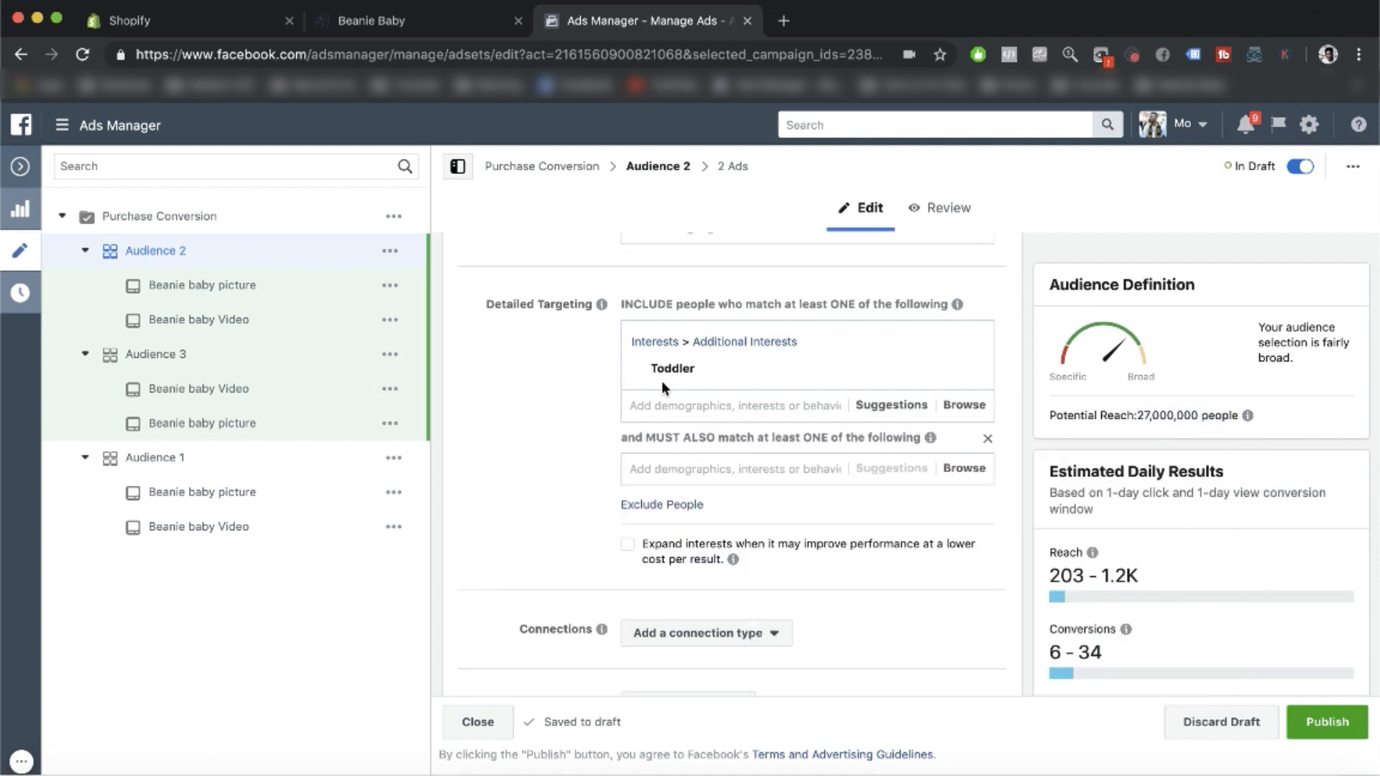
mouse_move(668, 373)
click(962, 470)
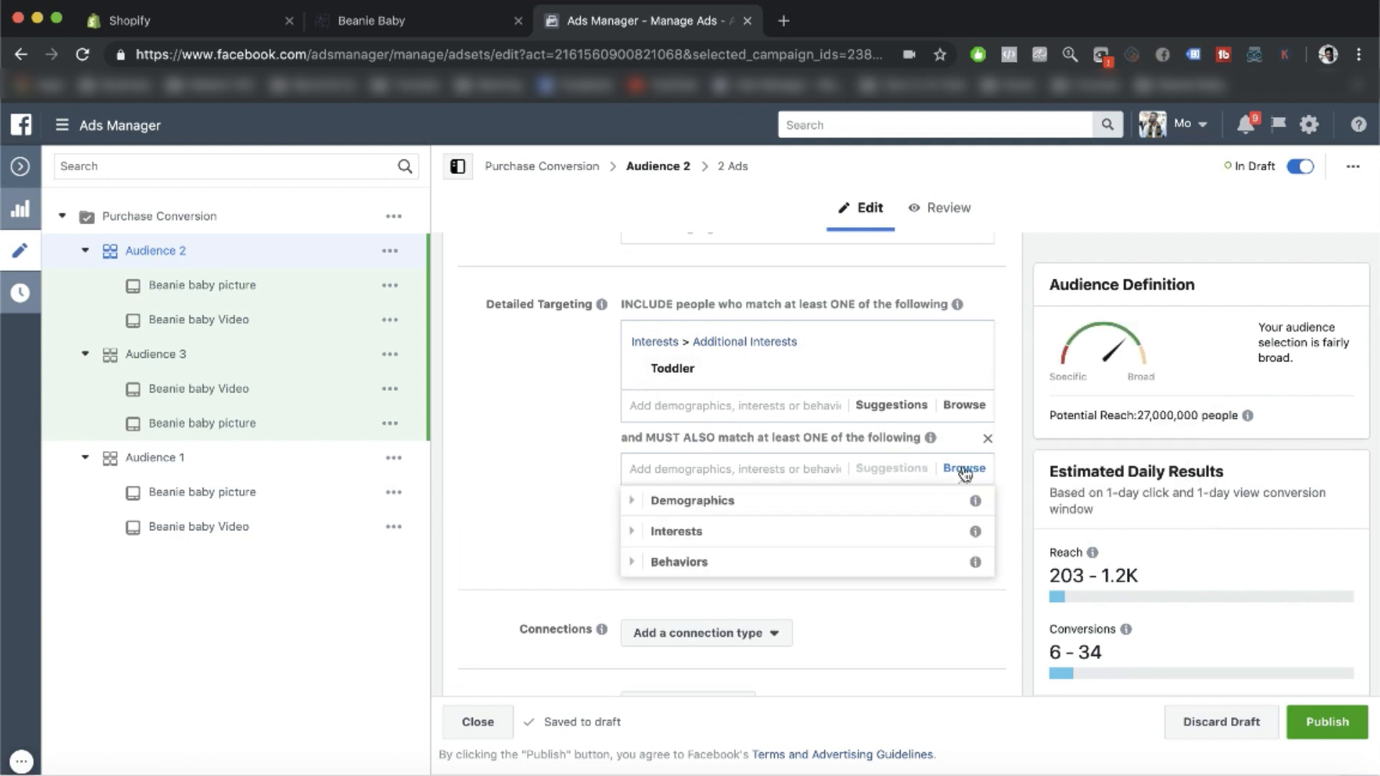
click(890, 406)
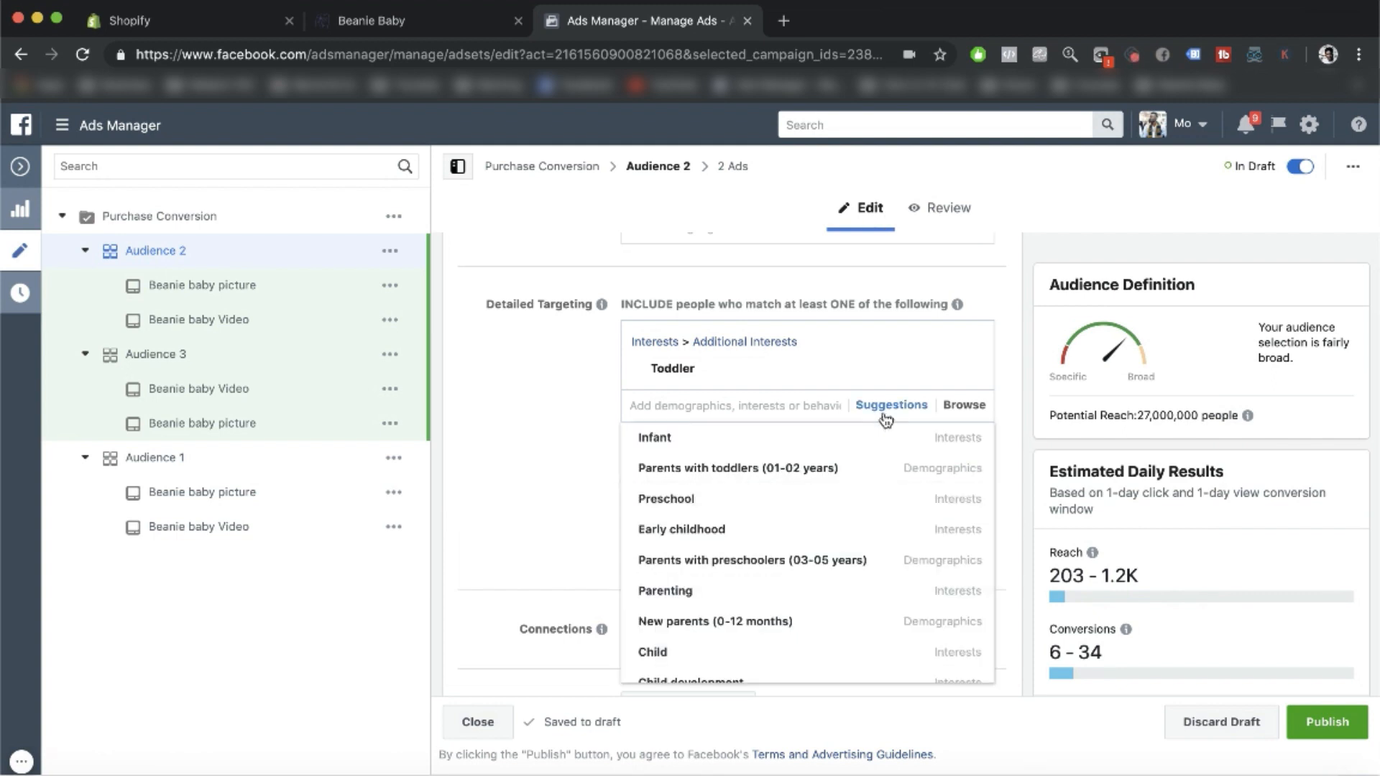
click(618, 454)
text(infan)
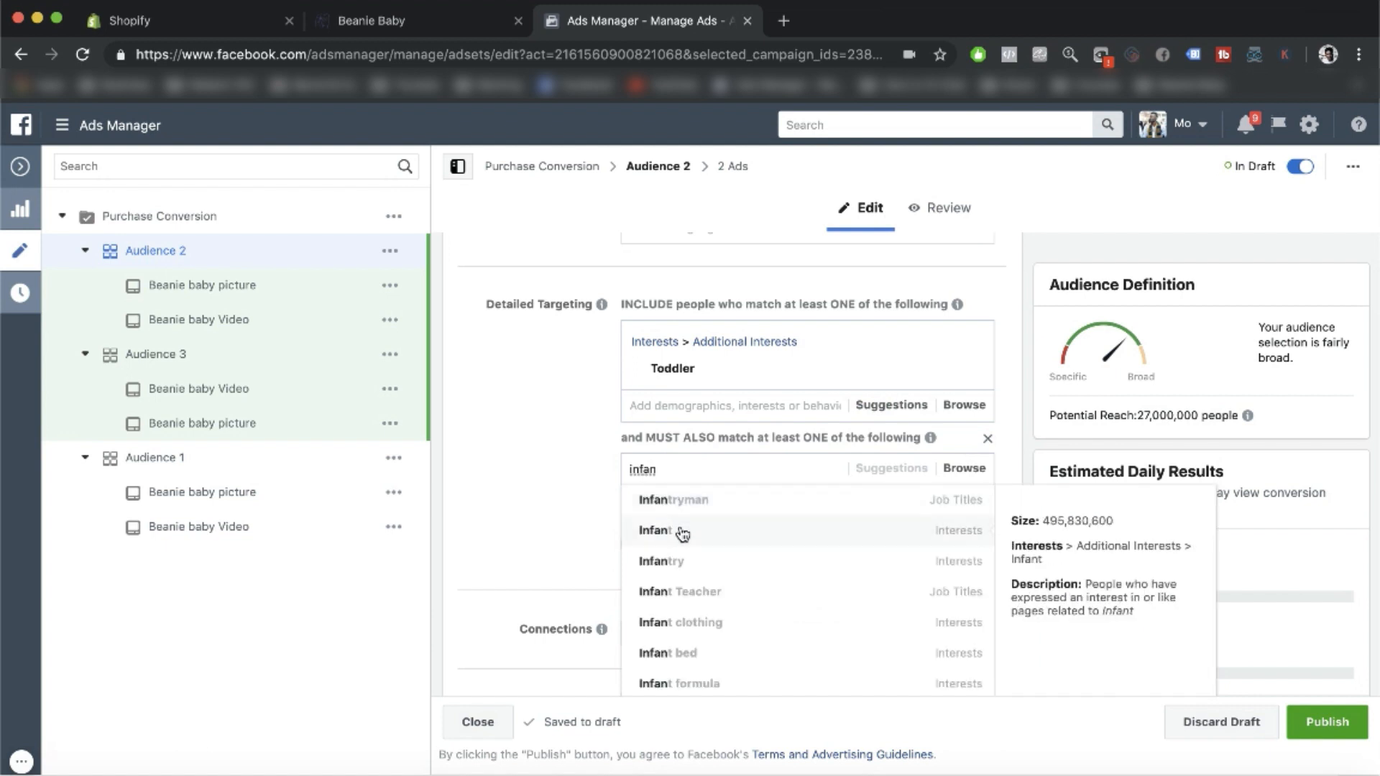
click(682, 530)
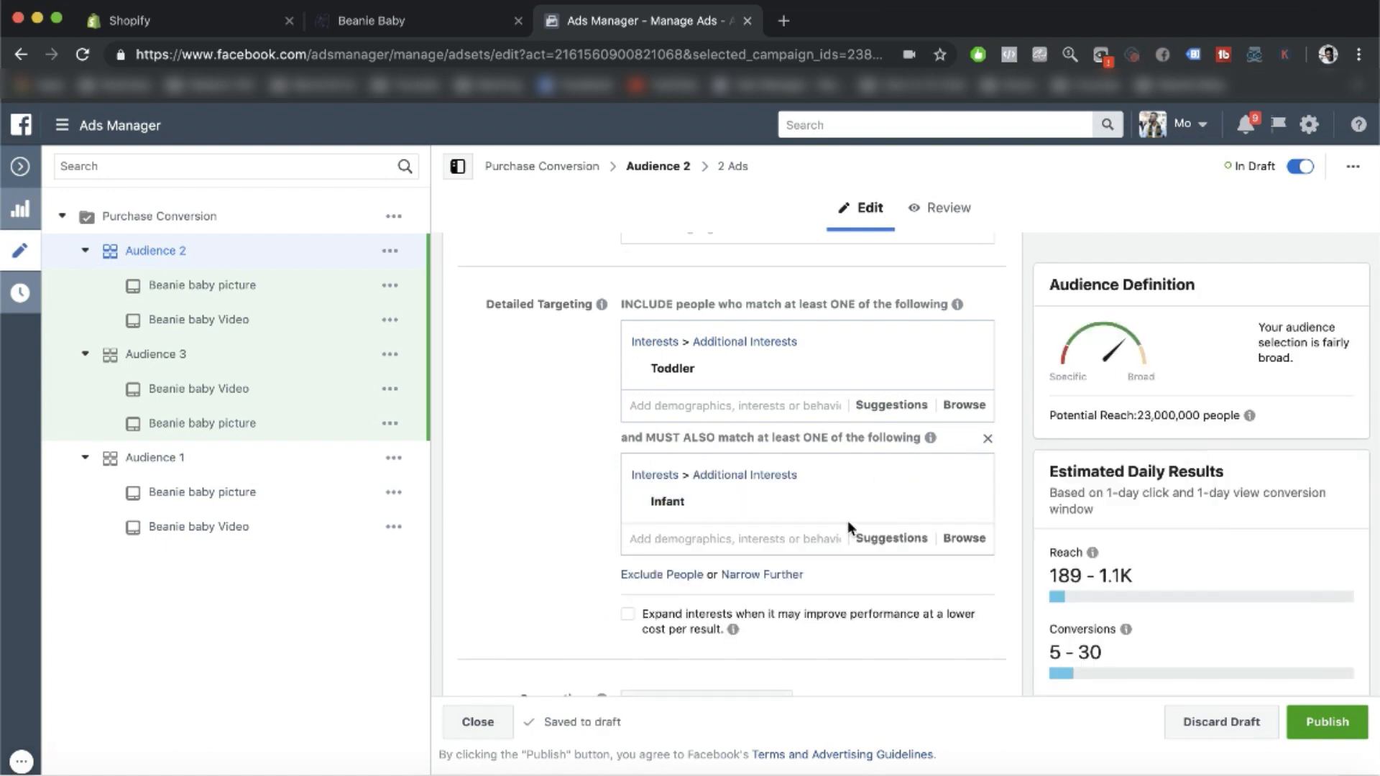
Step: Review Audience 2's detailed targeting, including its narrowing condition, exclusion option and connections
scroll(550, 486, down, 3)
scroll(551, 486, up, 4)
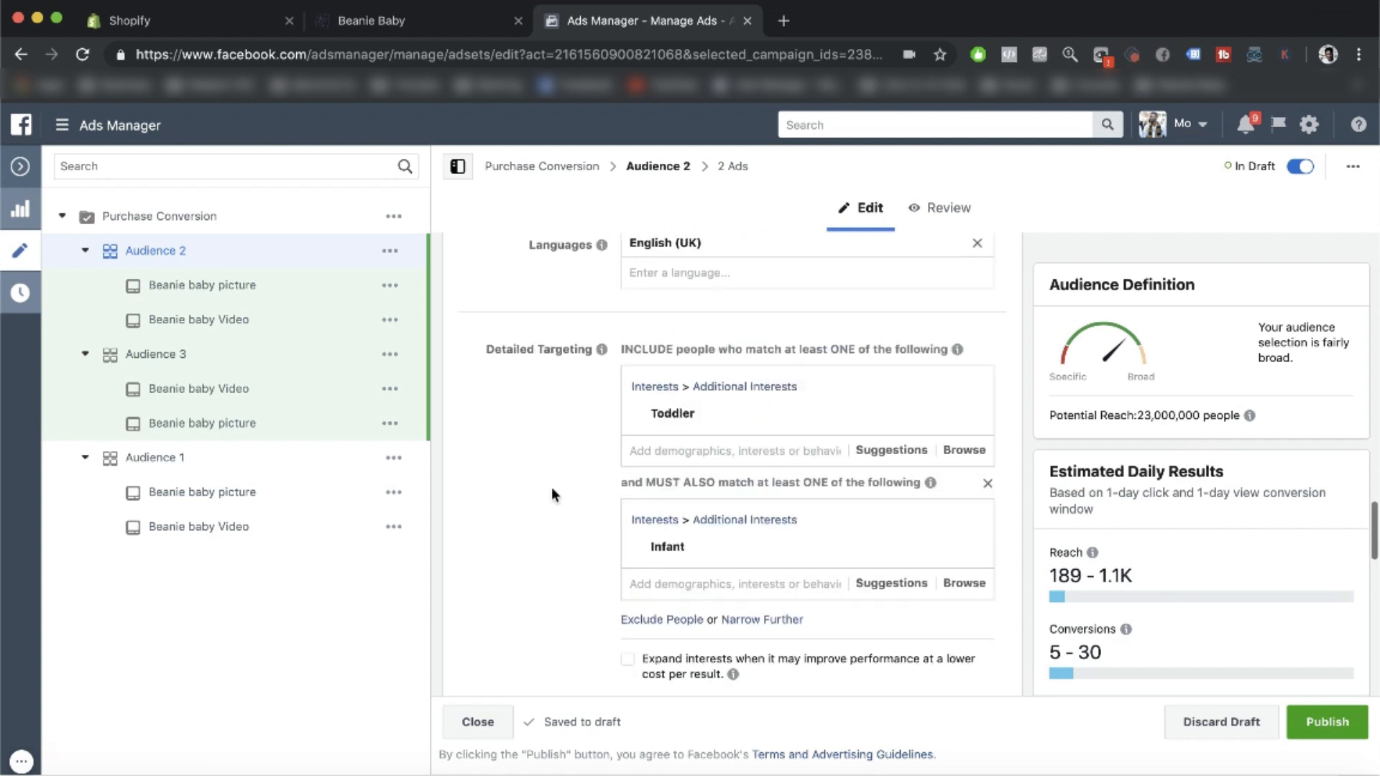
scroll(552, 490, down, 1)
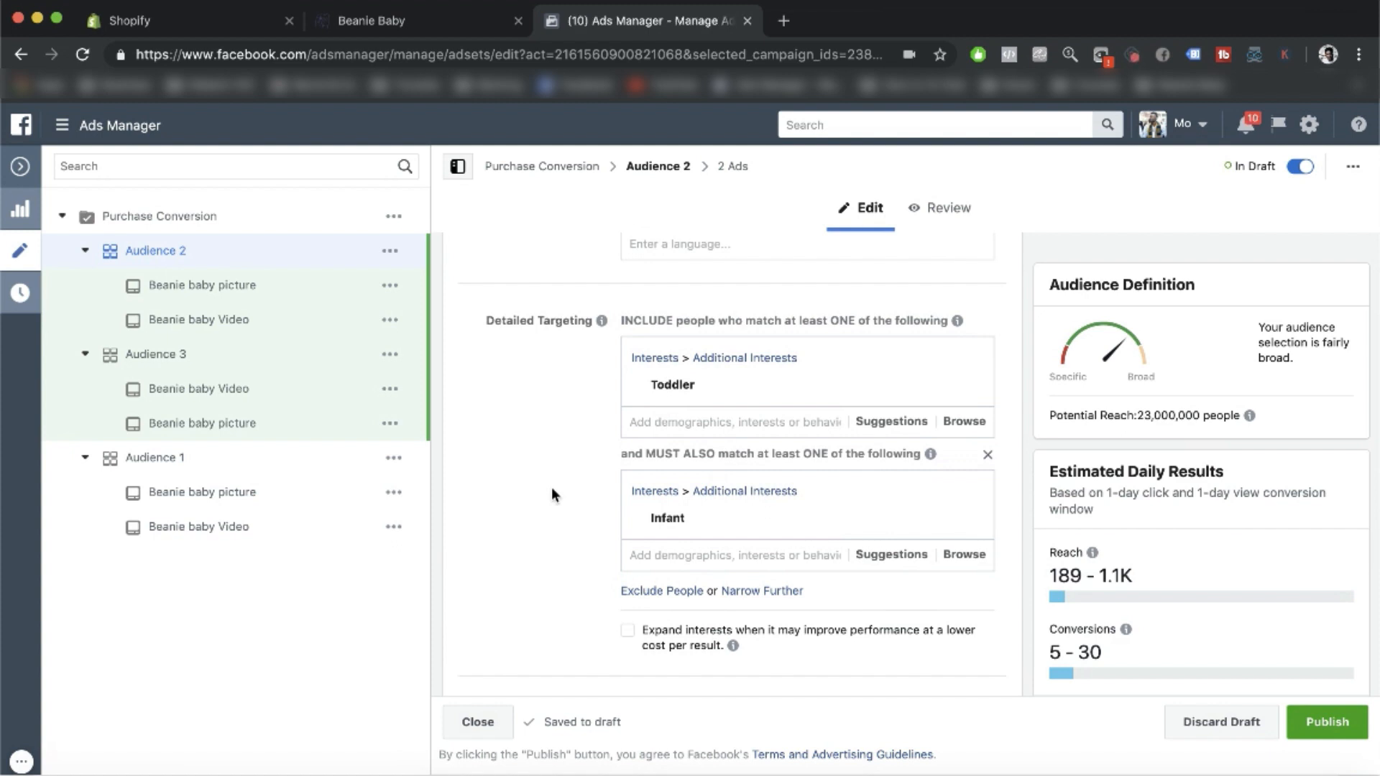
scroll(641, 626, down, 1)
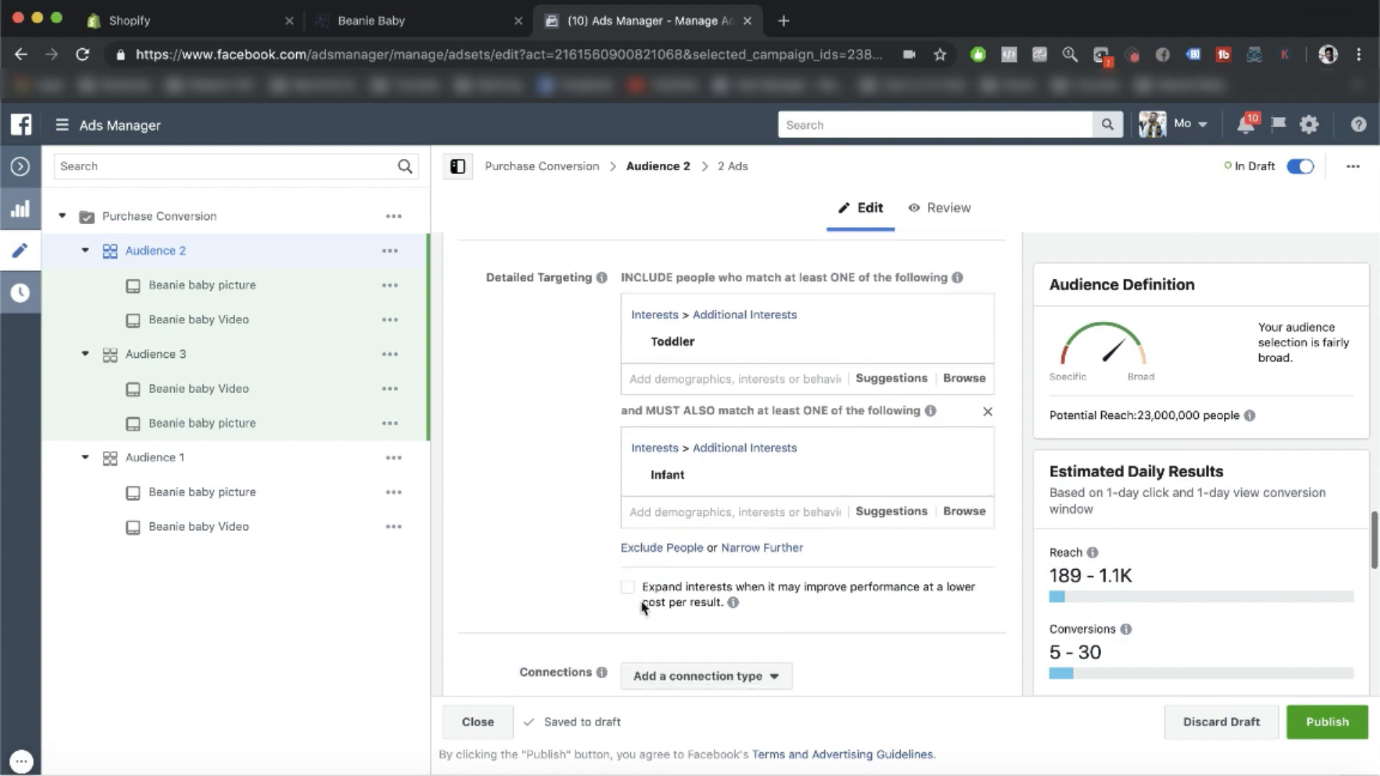
mouse_move(842, 491)
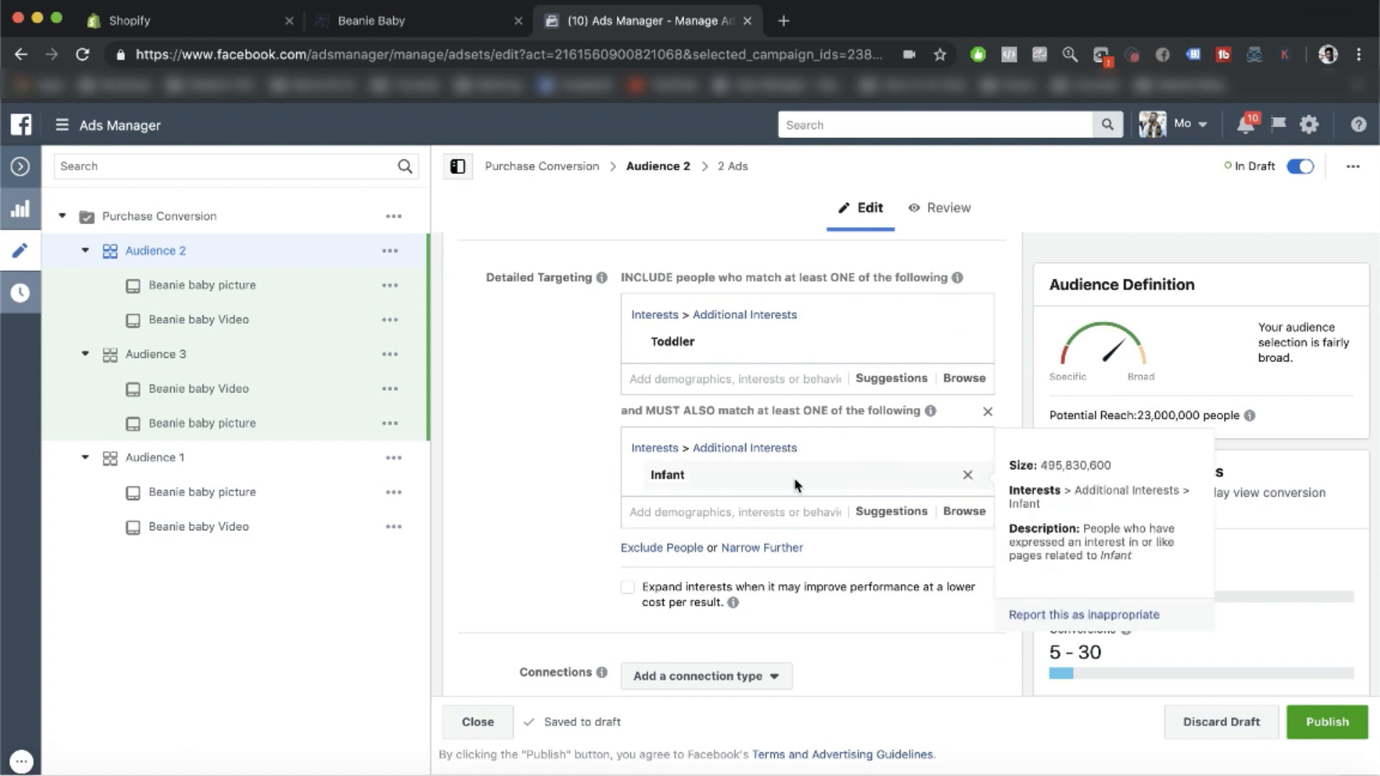
scroll(798, 485, down, 1)
scroll(795, 484, up, 1)
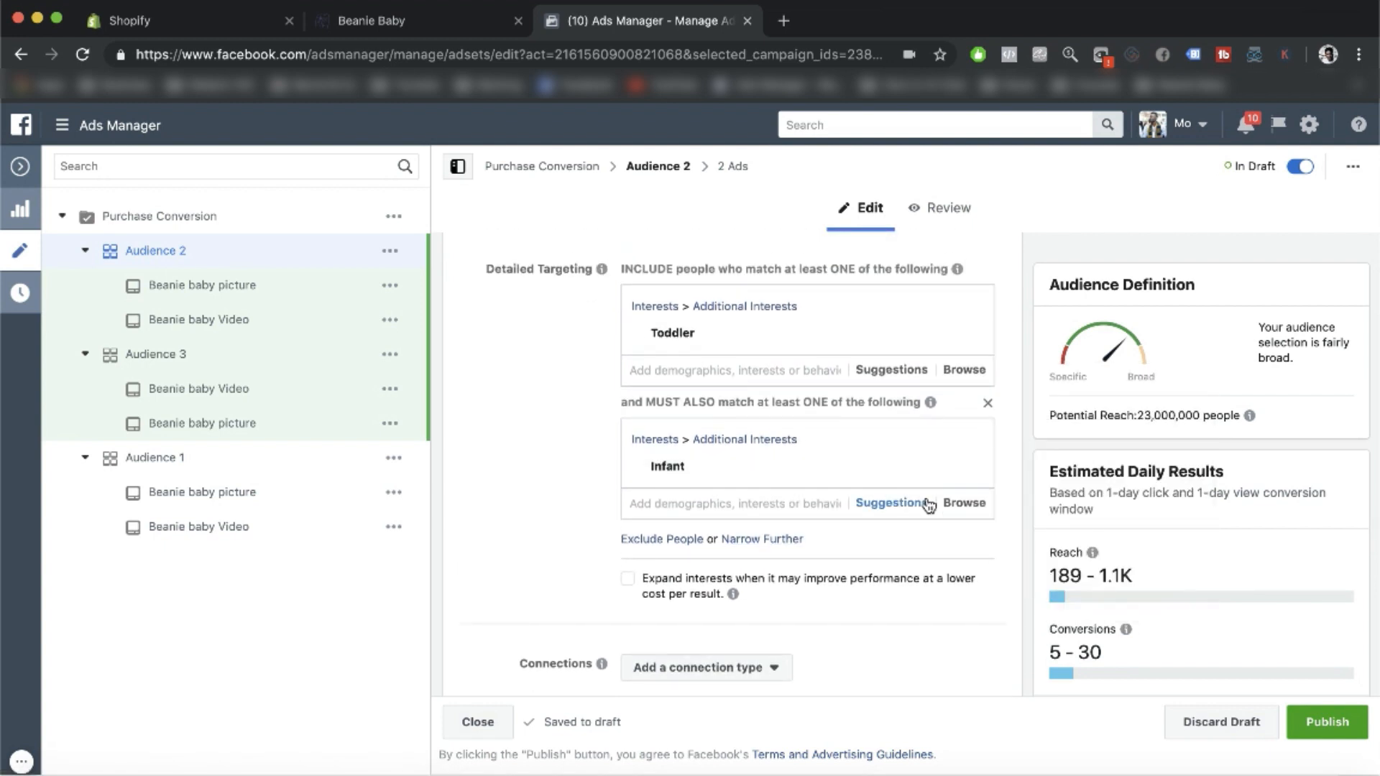
scroll(638, 544, down, 2)
scroll(639, 546, up, 2)
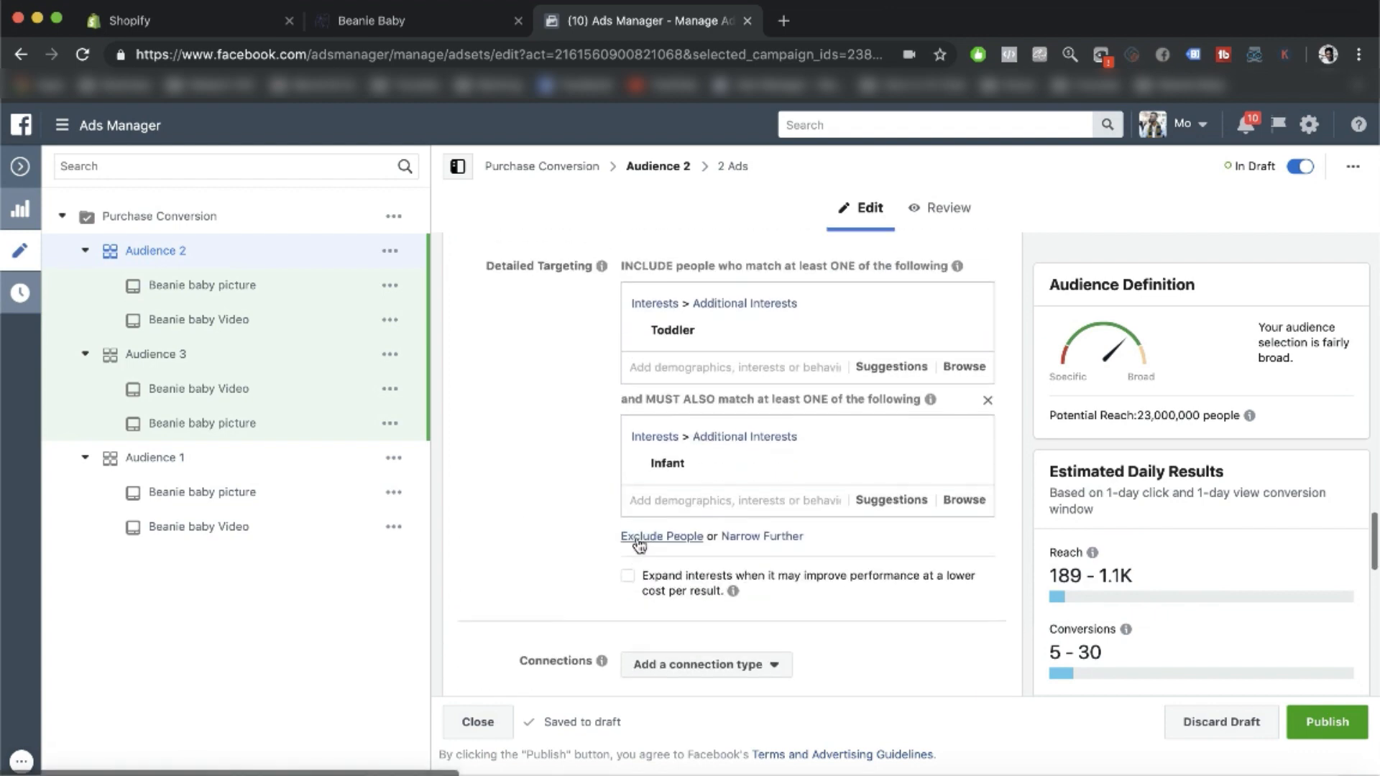
scroll(636, 539, down, 4)
scroll(495, 373, up, 1)
scroll(494, 373, up, 2)
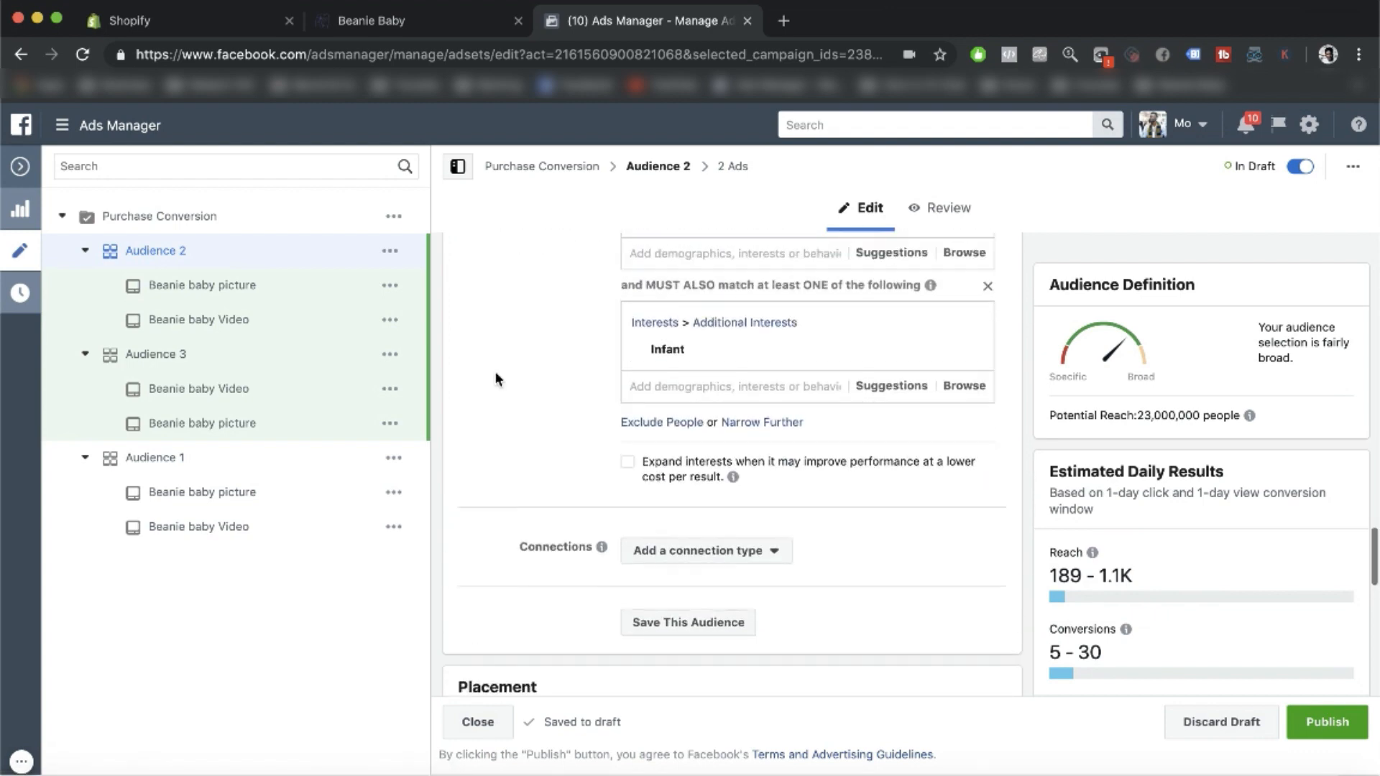
scroll(495, 372, up, 2)
Step: In the Audience 3 ad set, replace the All Parents demographics group with the suggested Parenting interest
click(242, 360)
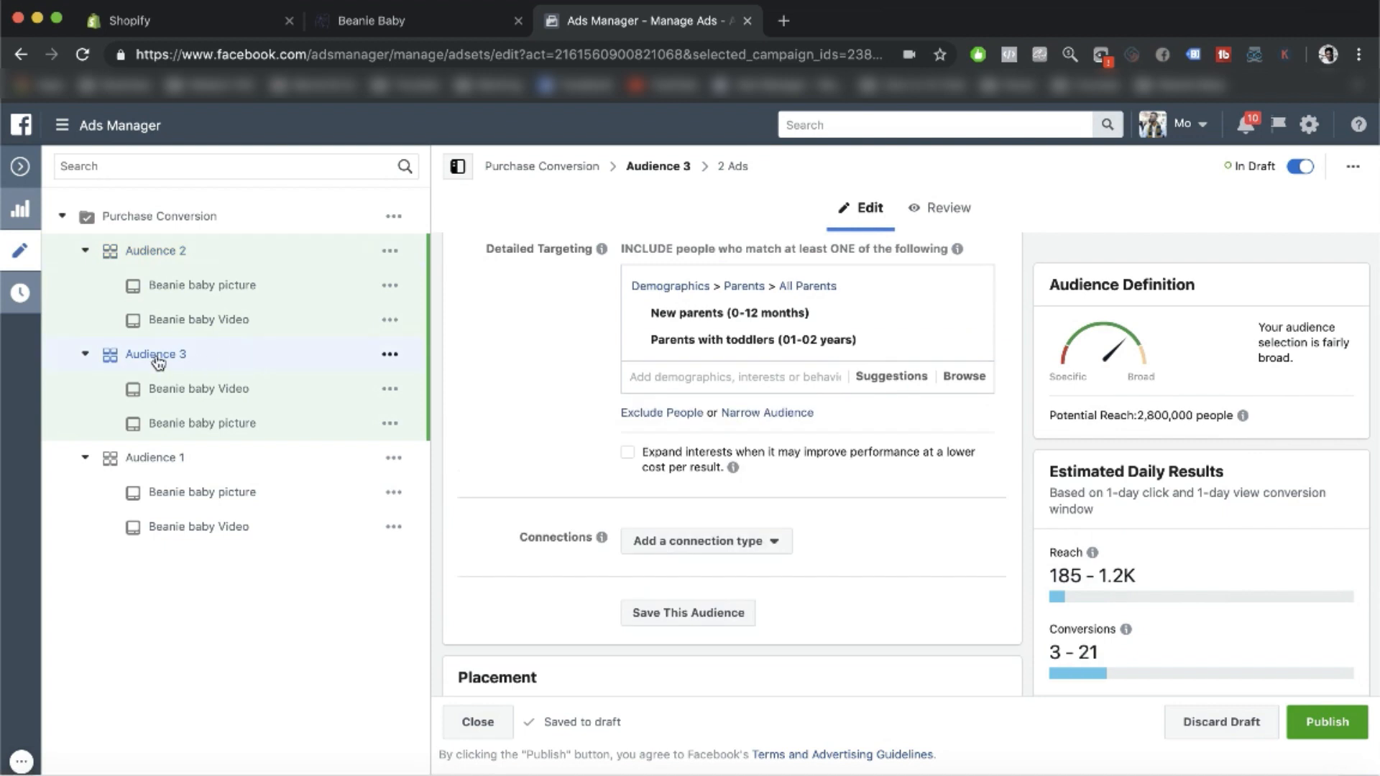
scroll(929, 384, up, 2)
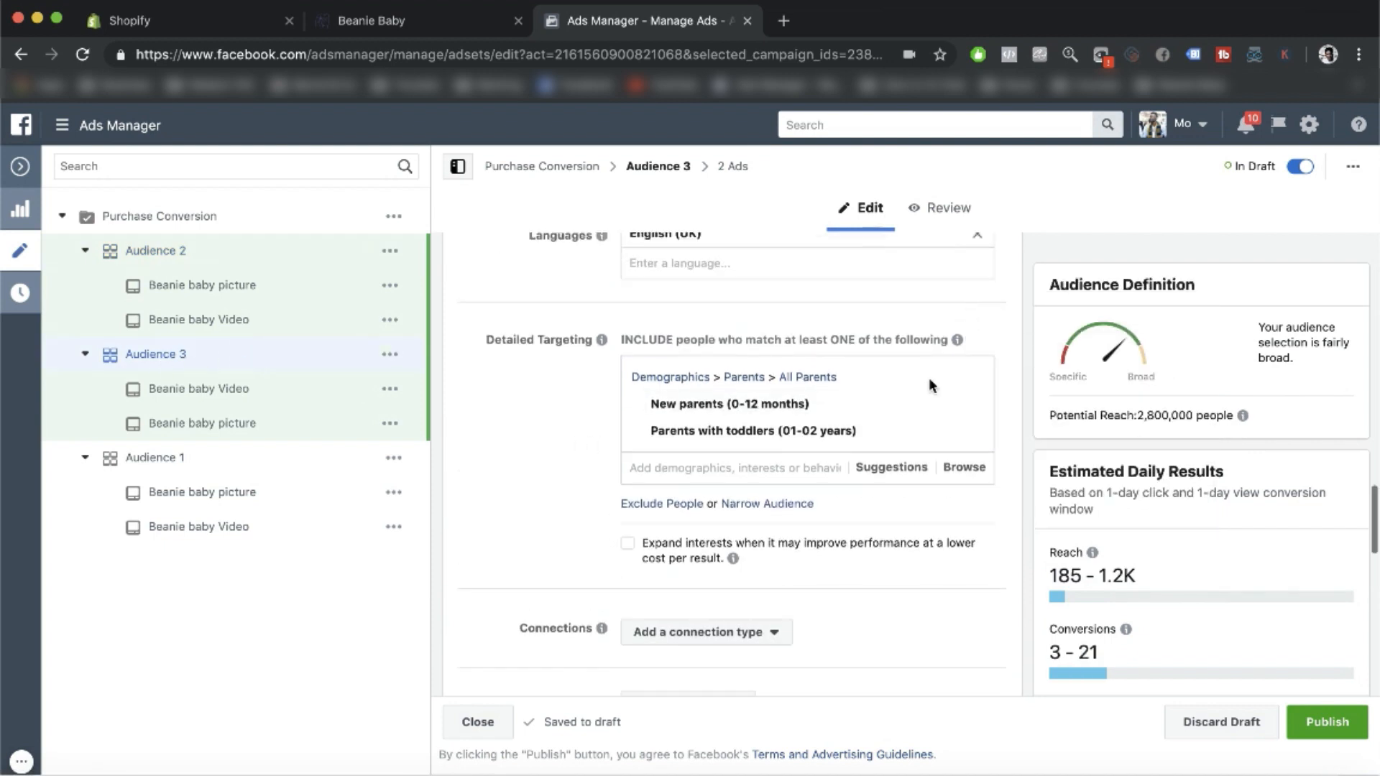
click(891, 467)
scroll(744, 620, down, 2)
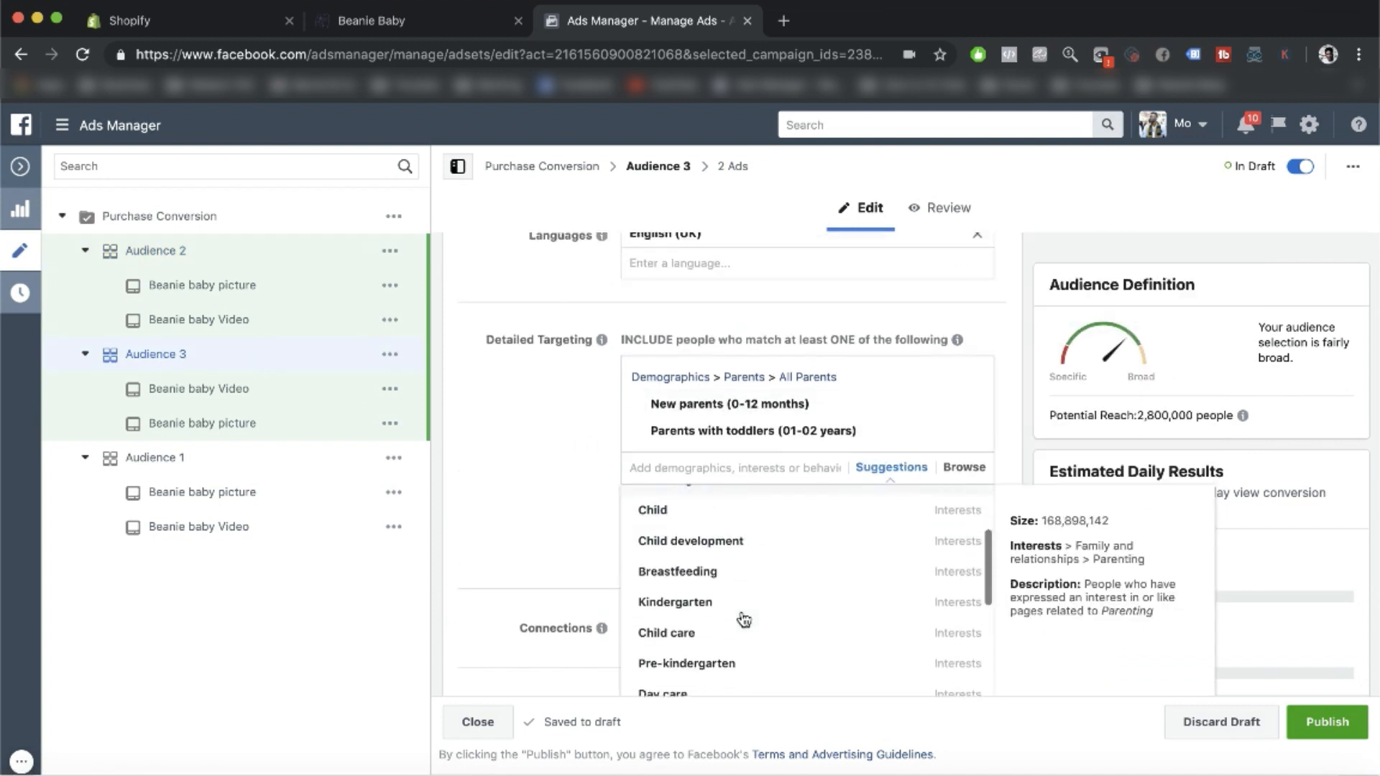
scroll(742, 620, up, 2)
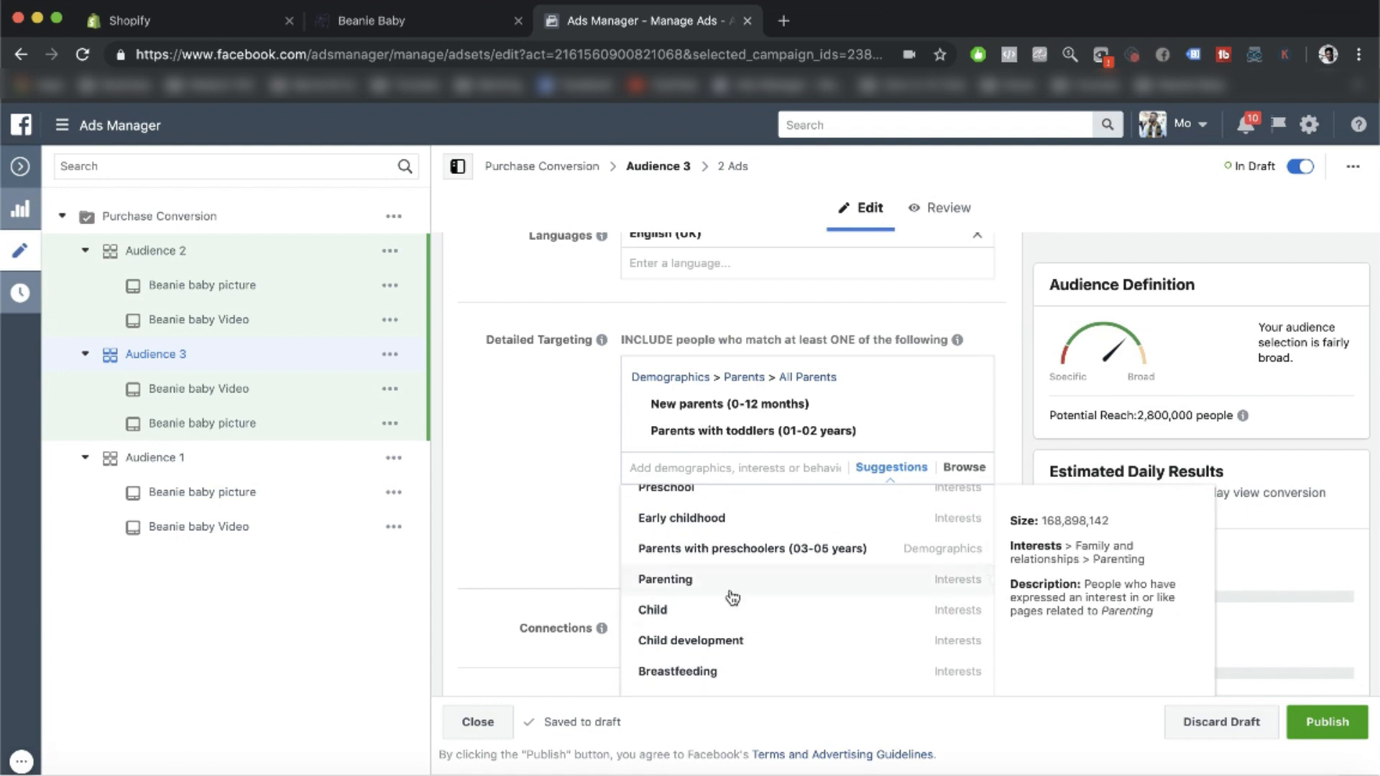
click(475, 509)
click(892, 467)
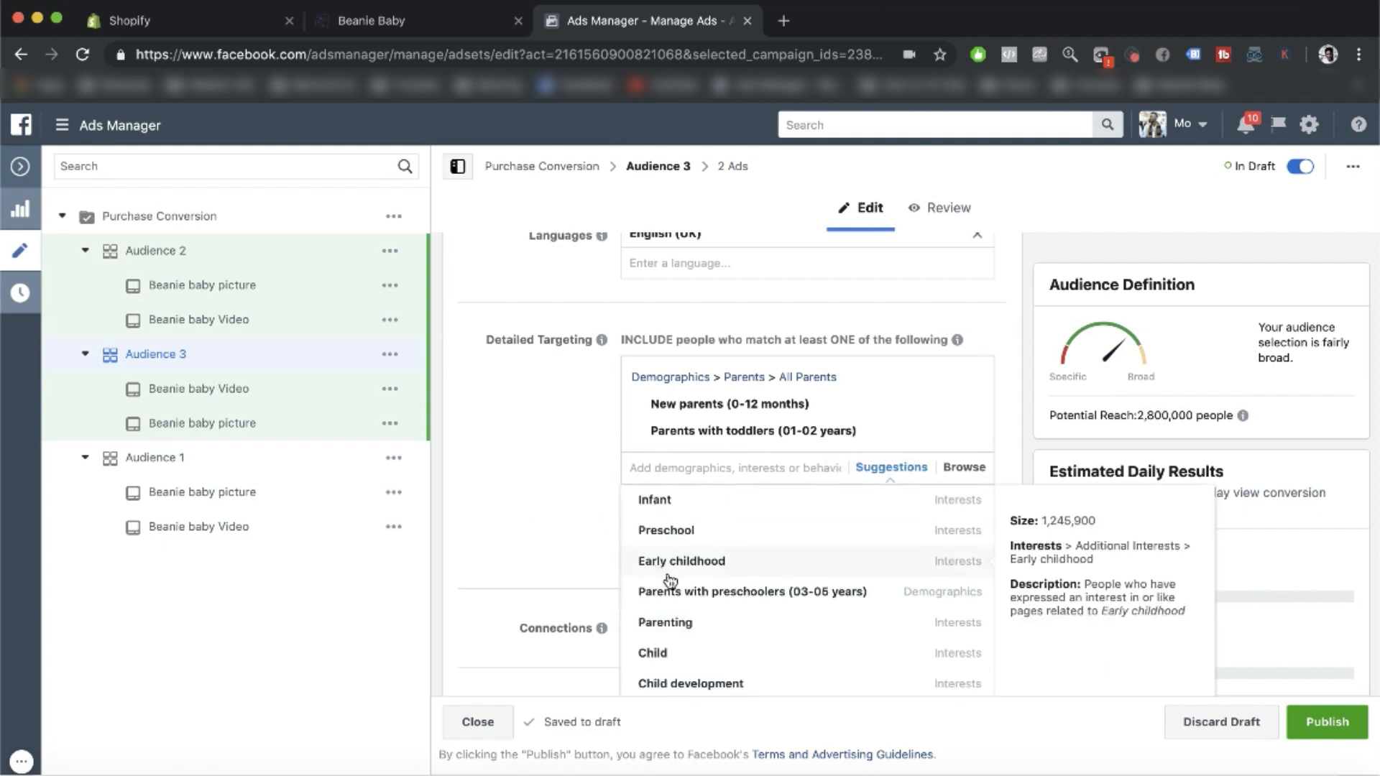
click(679, 622)
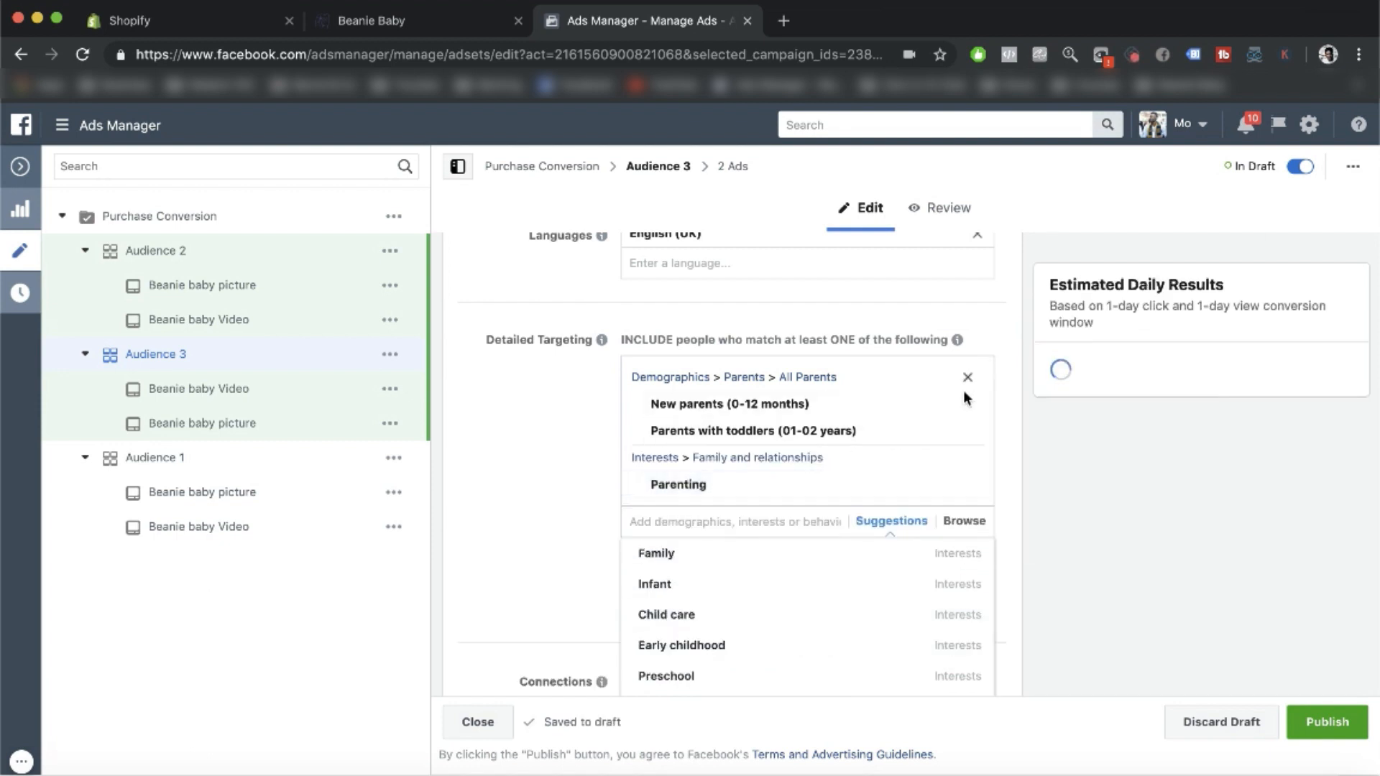
click(968, 379)
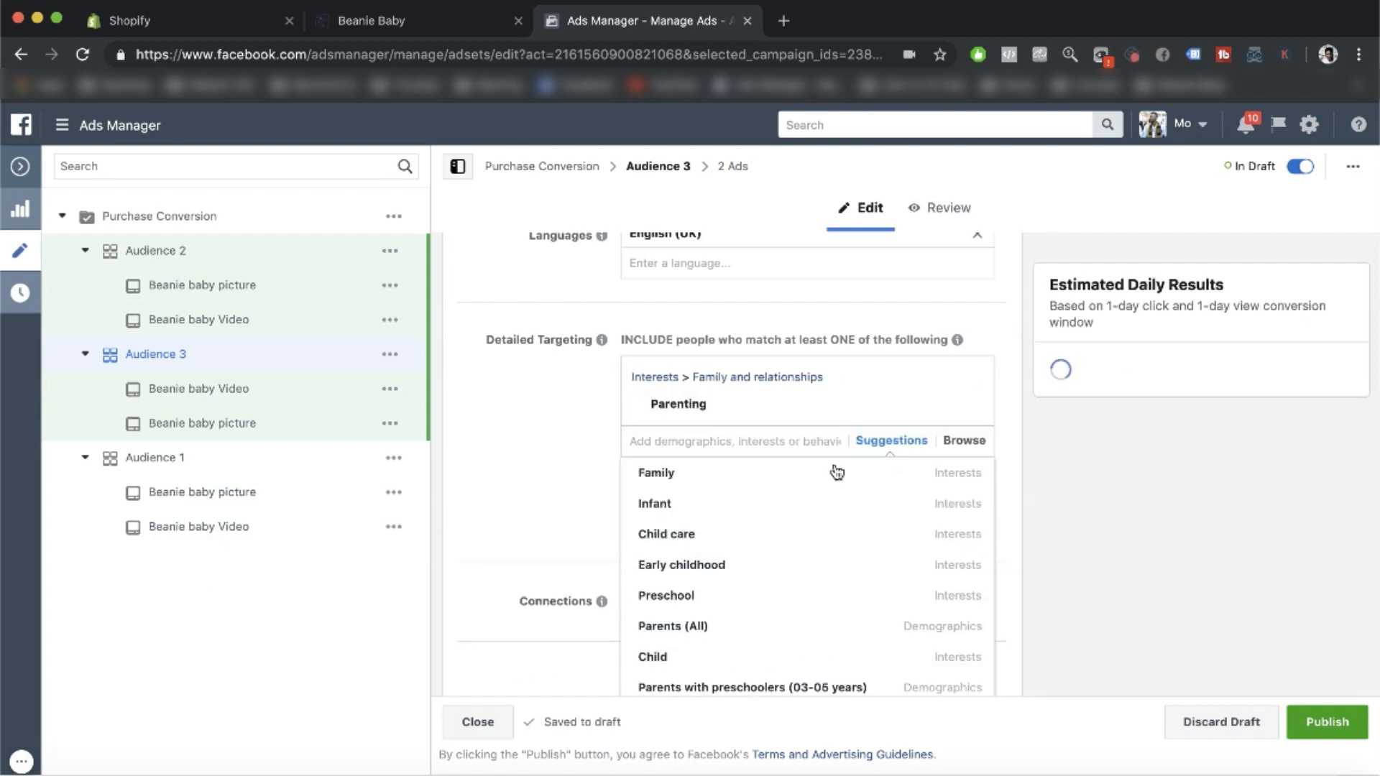
click(581, 463)
Step: Add a must-also-match narrowing condition to Audience 3's detailed targeting and look through the interests suggested alongside Parenting
click(763, 477)
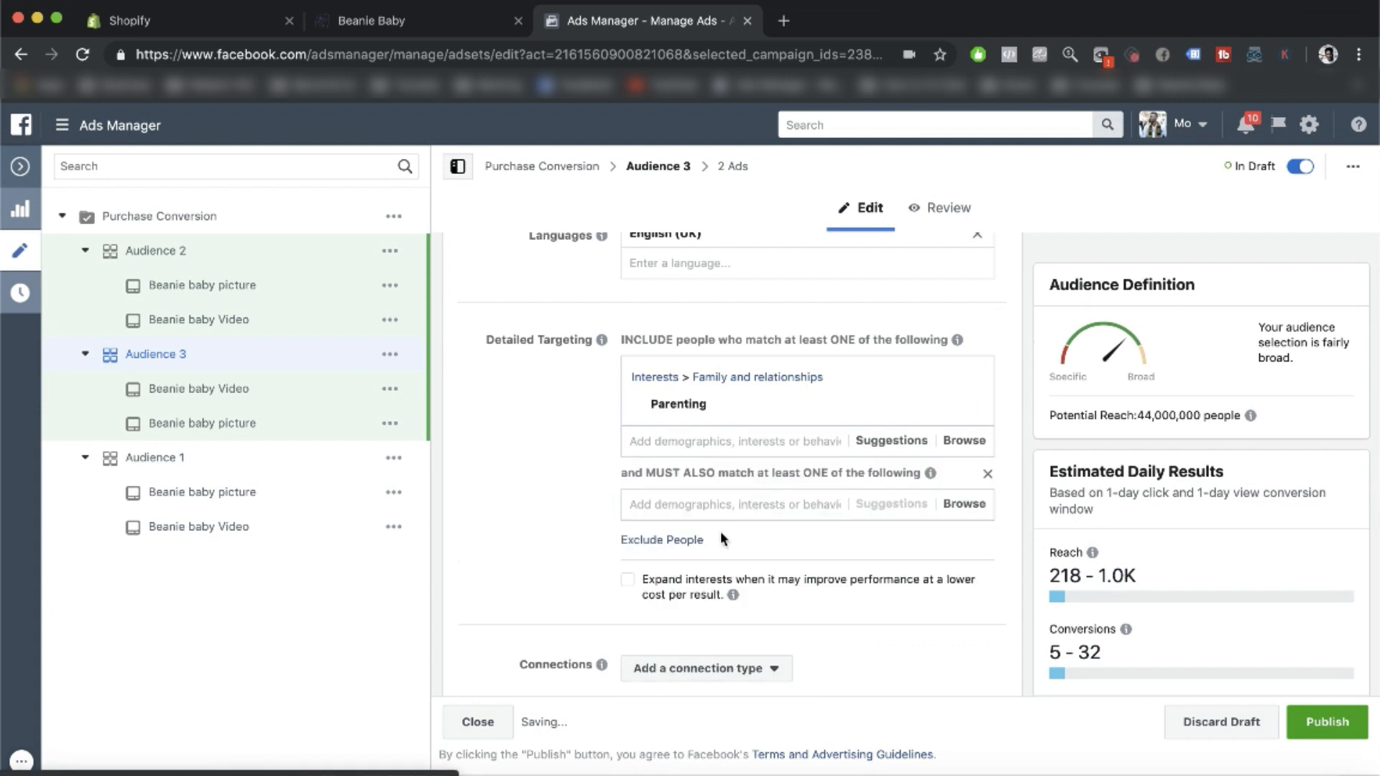
scroll(720, 531, down, 2)
click(709, 447)
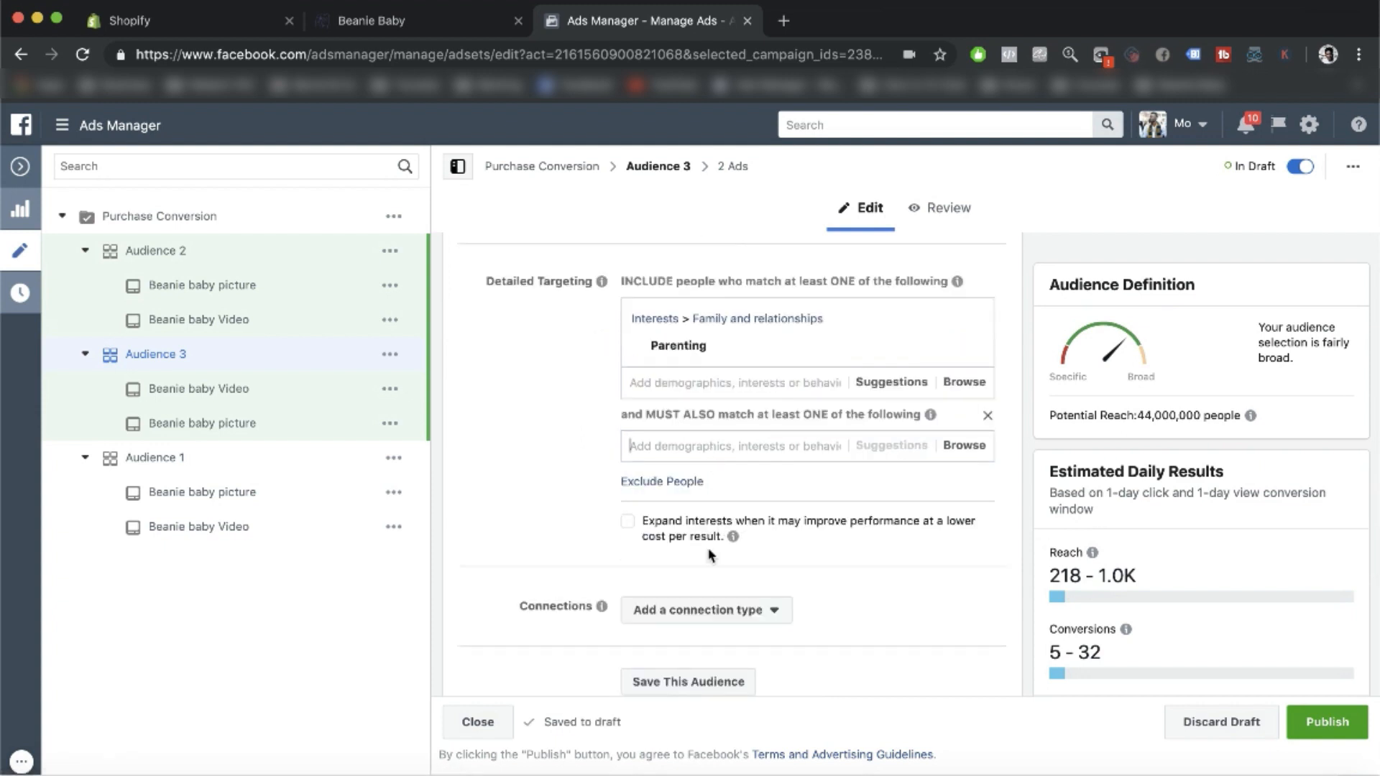
click(964, 445)
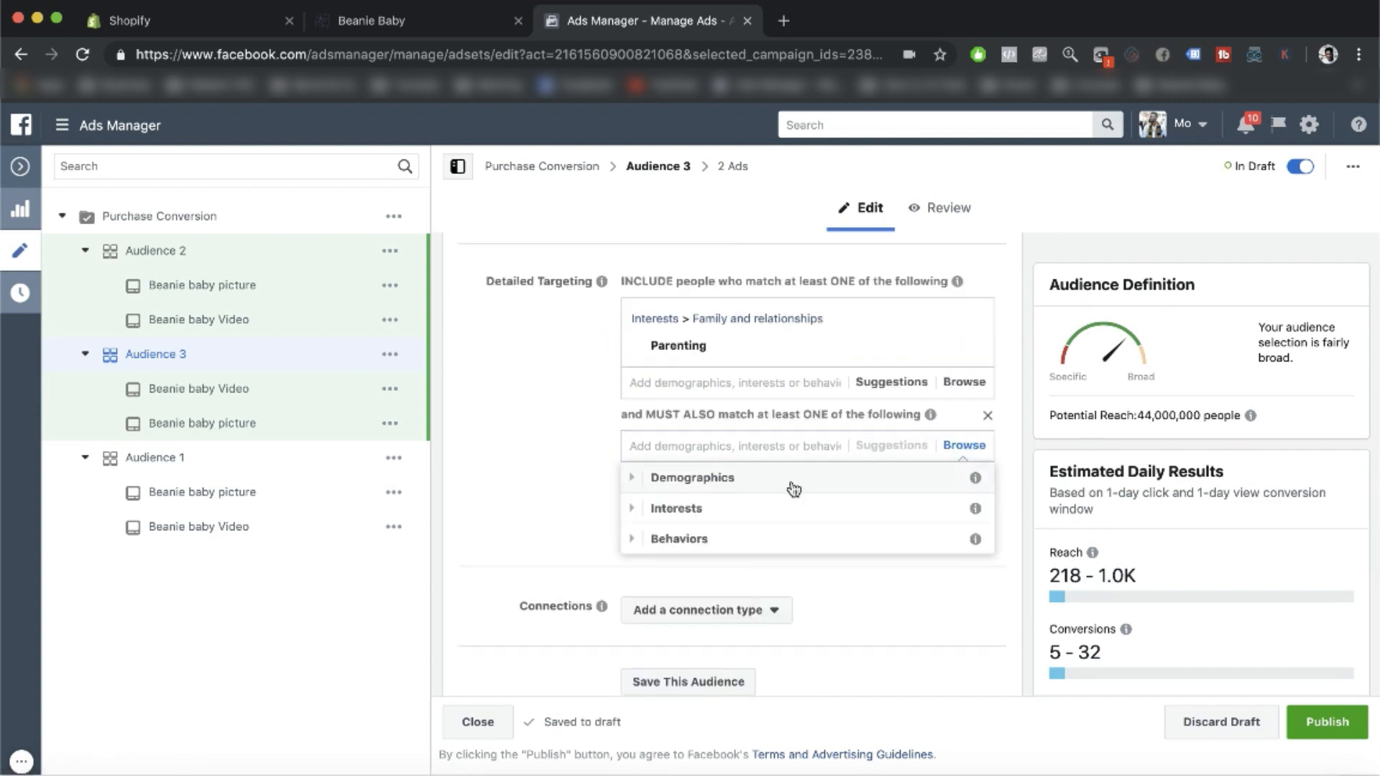
click(891, 382)
scroll(840, 572, down, 3)
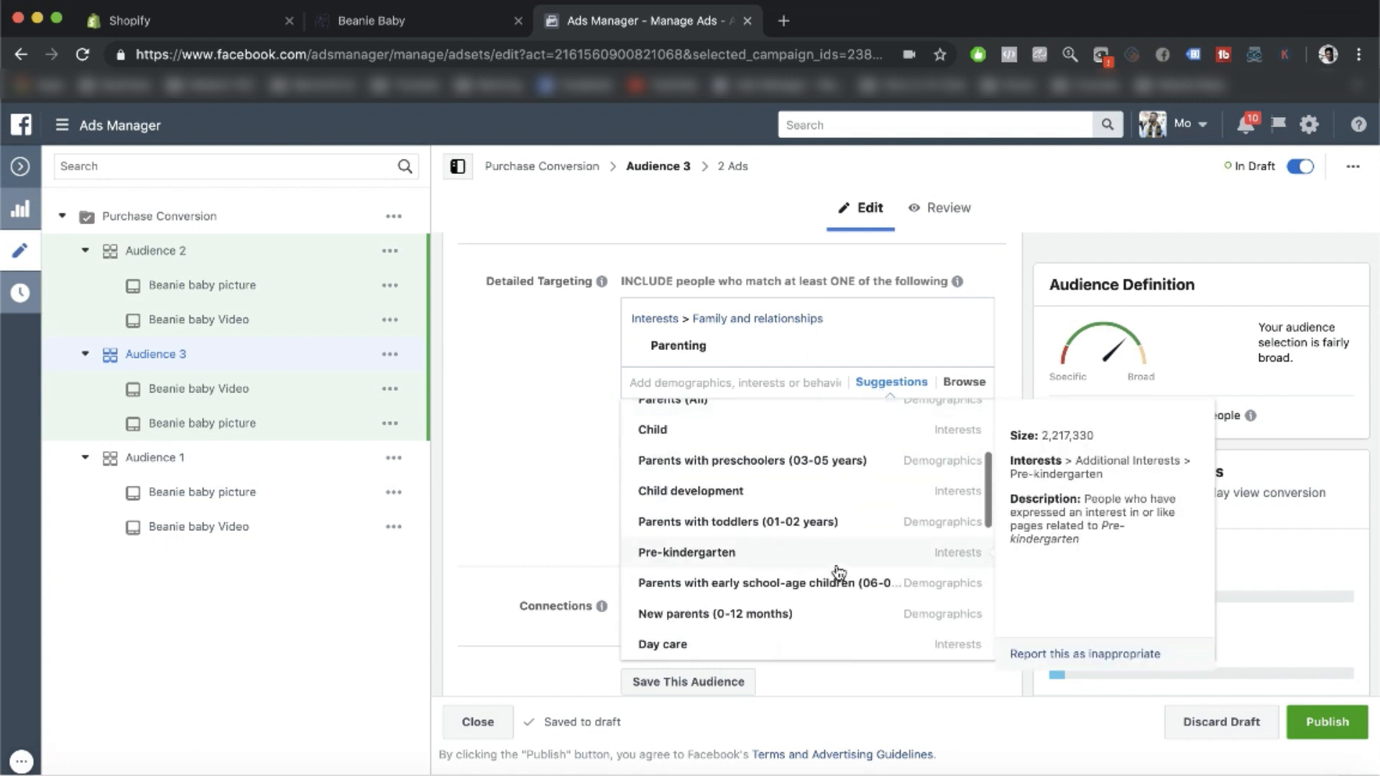
scroll(837, 571, down, 3)
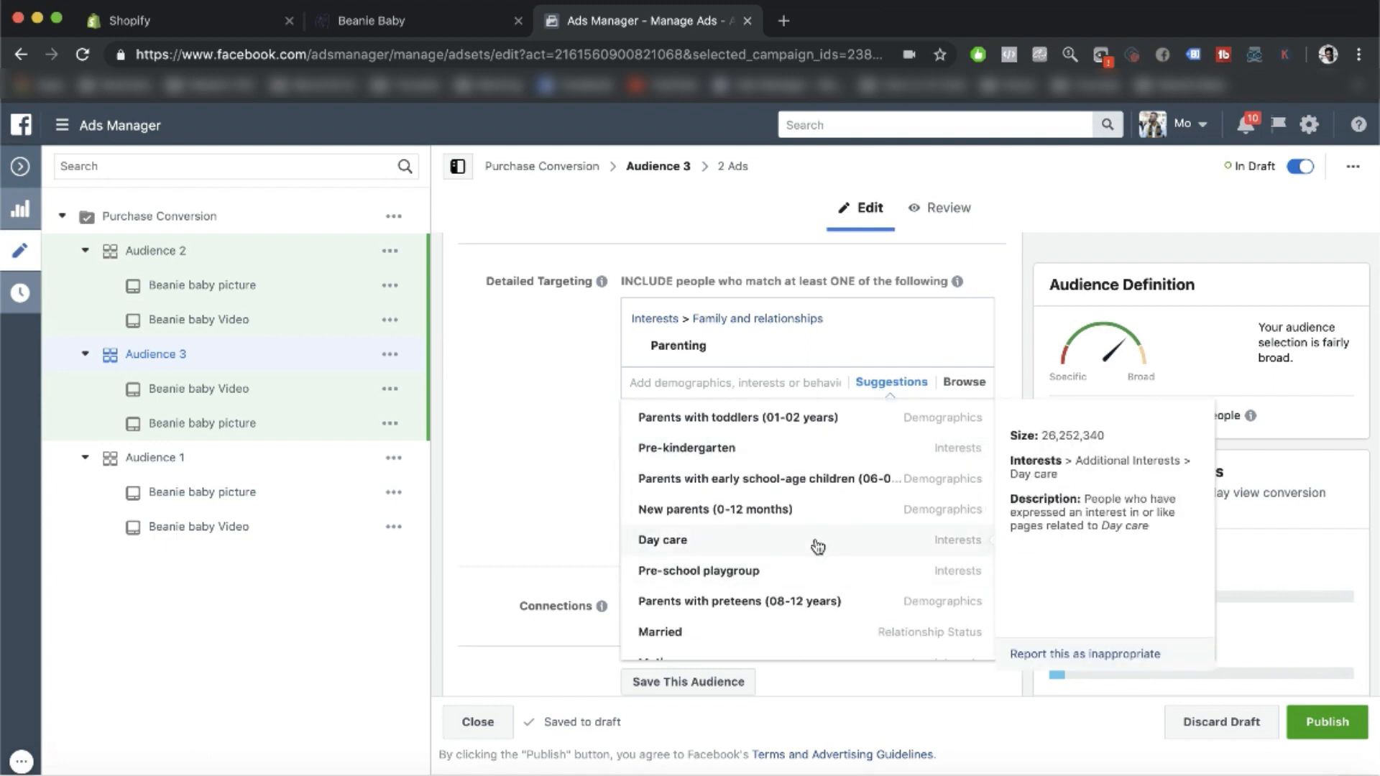
click(517, 486)
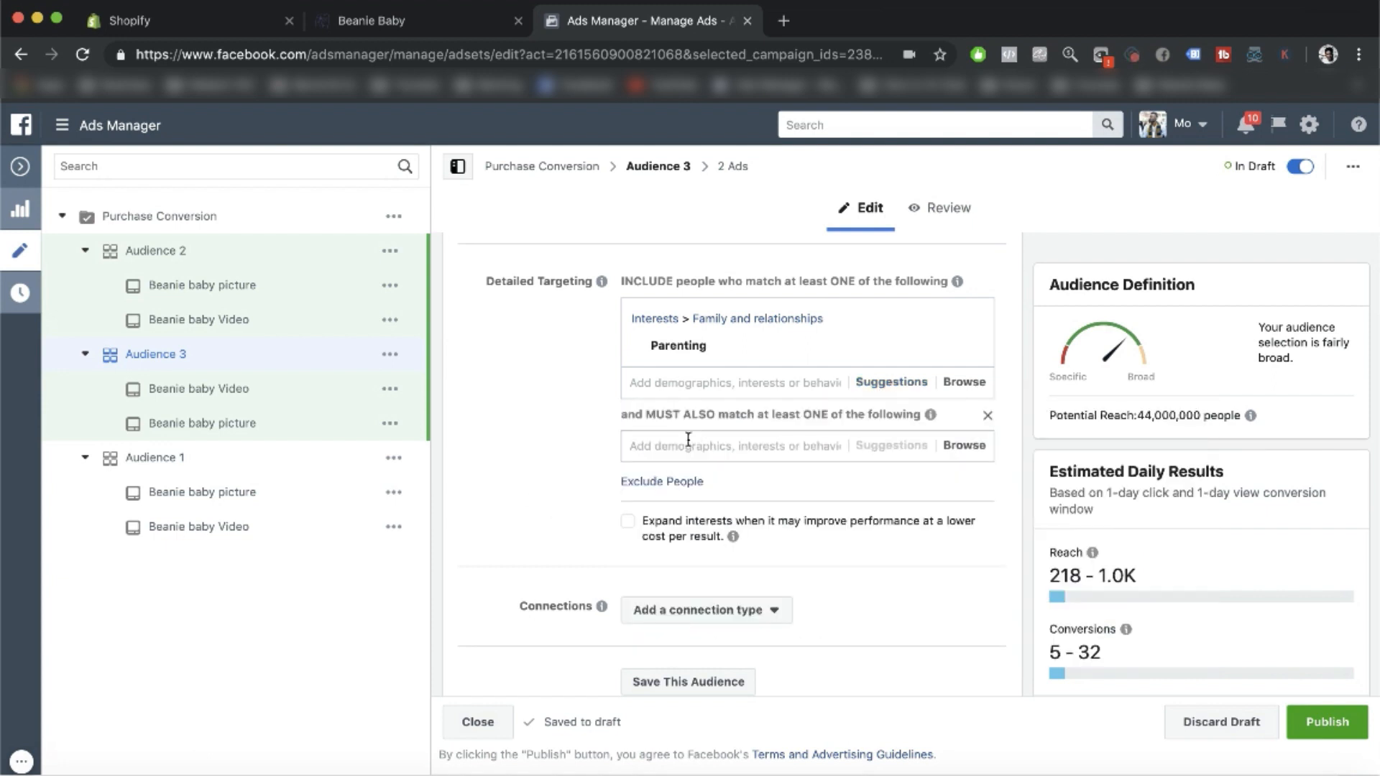
Step: Narrow Audience 3 so that people must also match the Day care interest, and check the potential reach
click(686, 451)
text(day care)
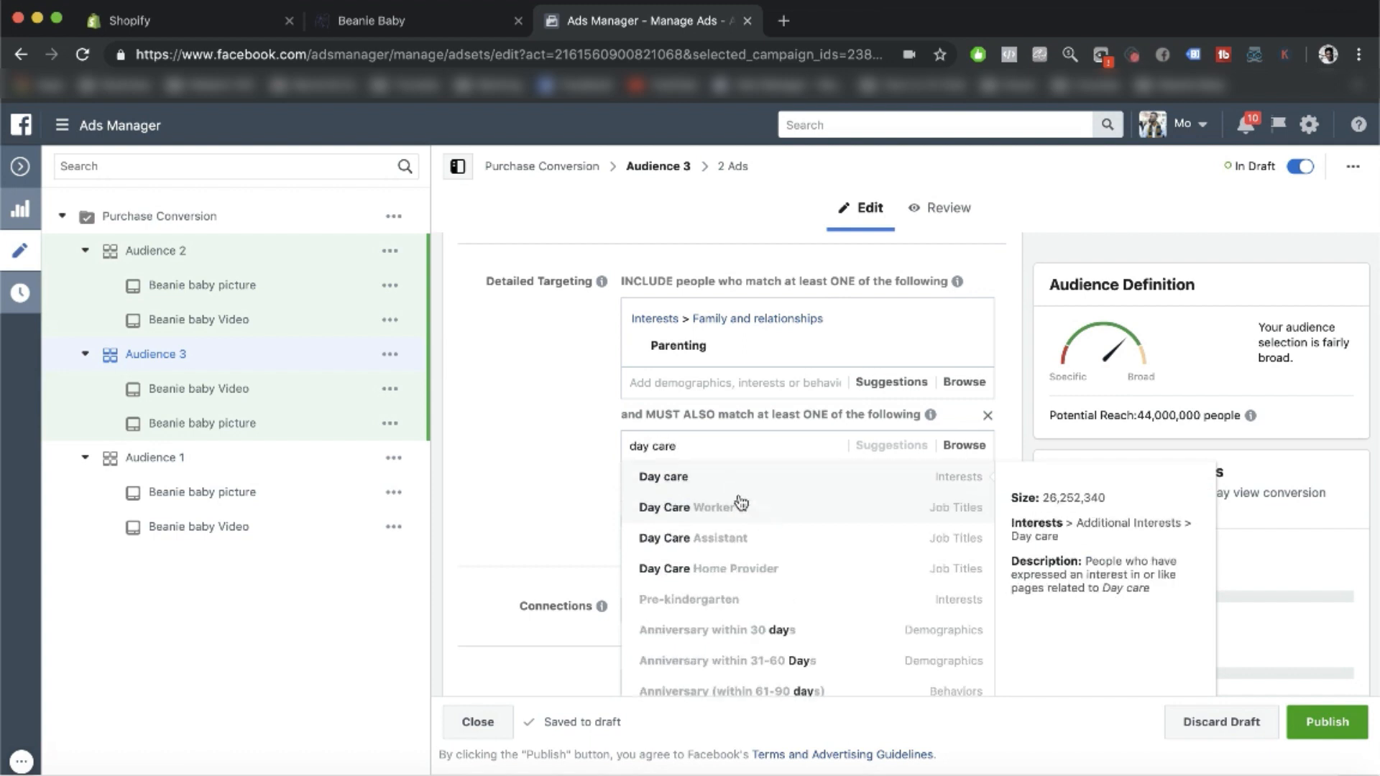
click(723, 482)
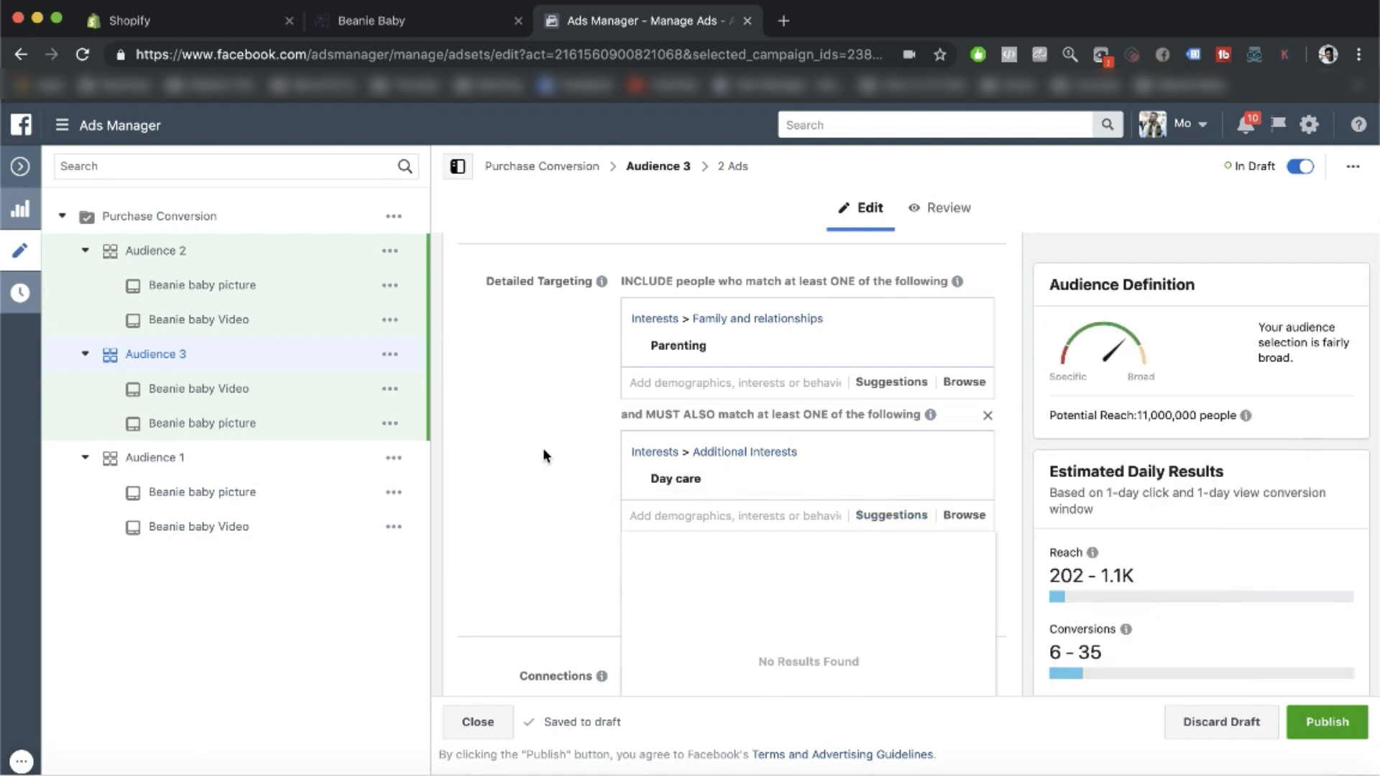
click(541, 447)
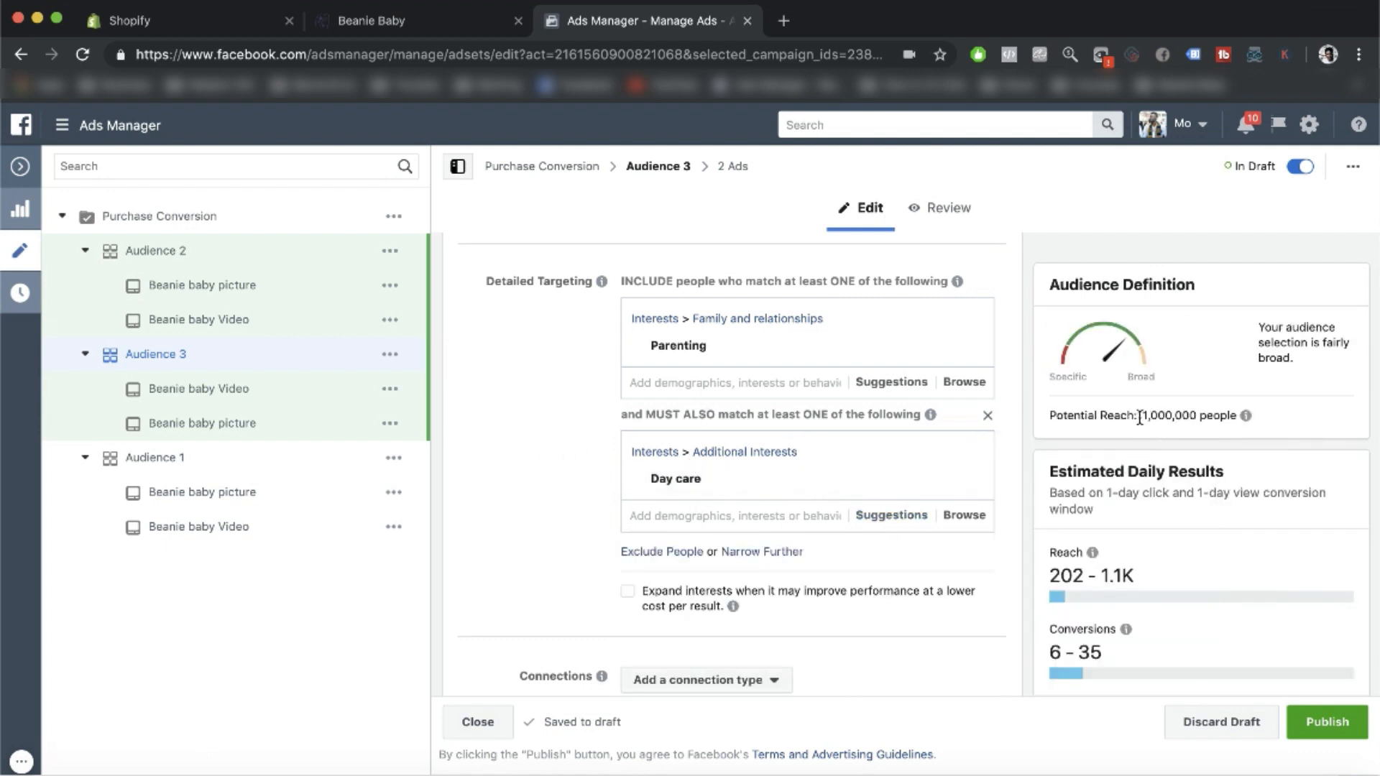
drag(1139, 418, 1020, 426)
click(581, 488)
Step: Examine the suggested interests and demographics related to Day care in Audience 3's narrowing condition
click(871, 516)
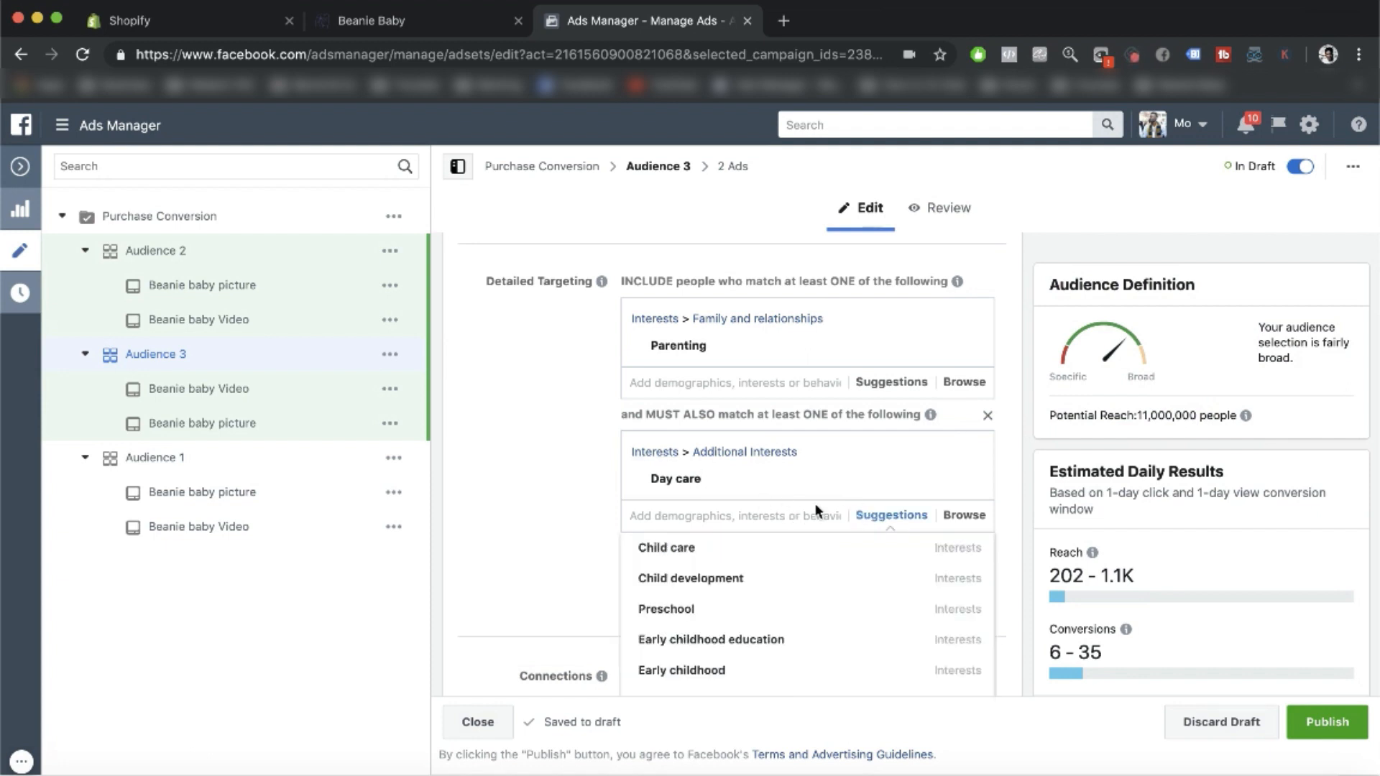
scroll(773, 631, down, 5)
scroll(774, 634, down, 10)
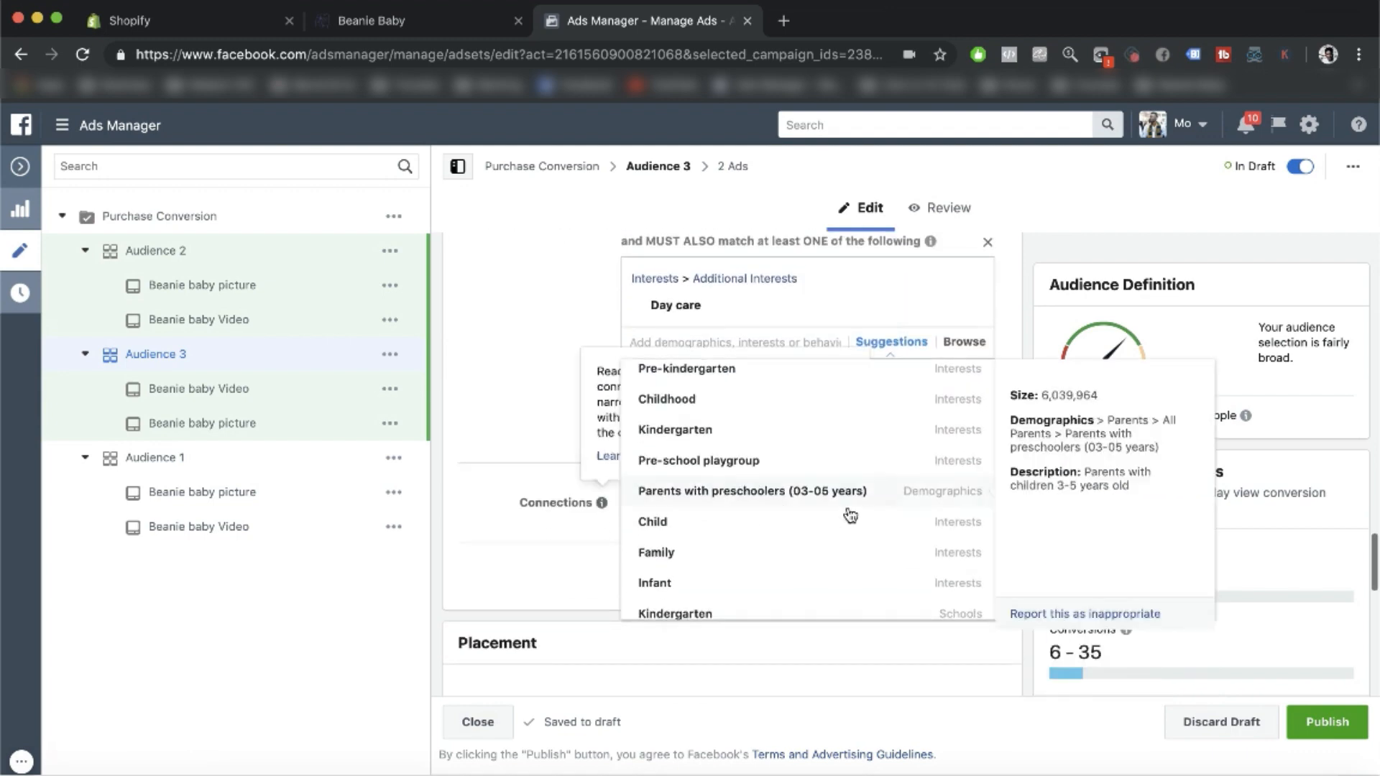
scroll(848, 513, up, 4)
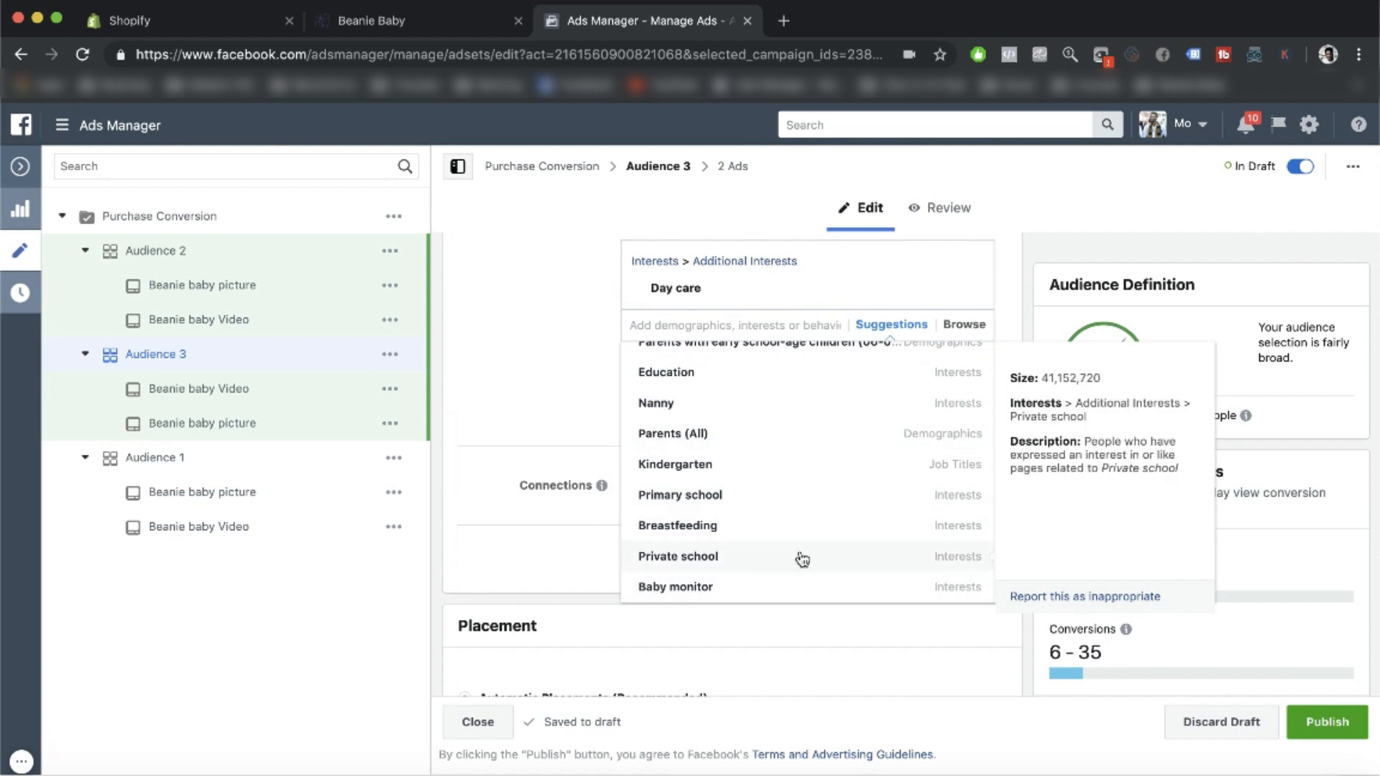
scroll(802, 559, up, 8)
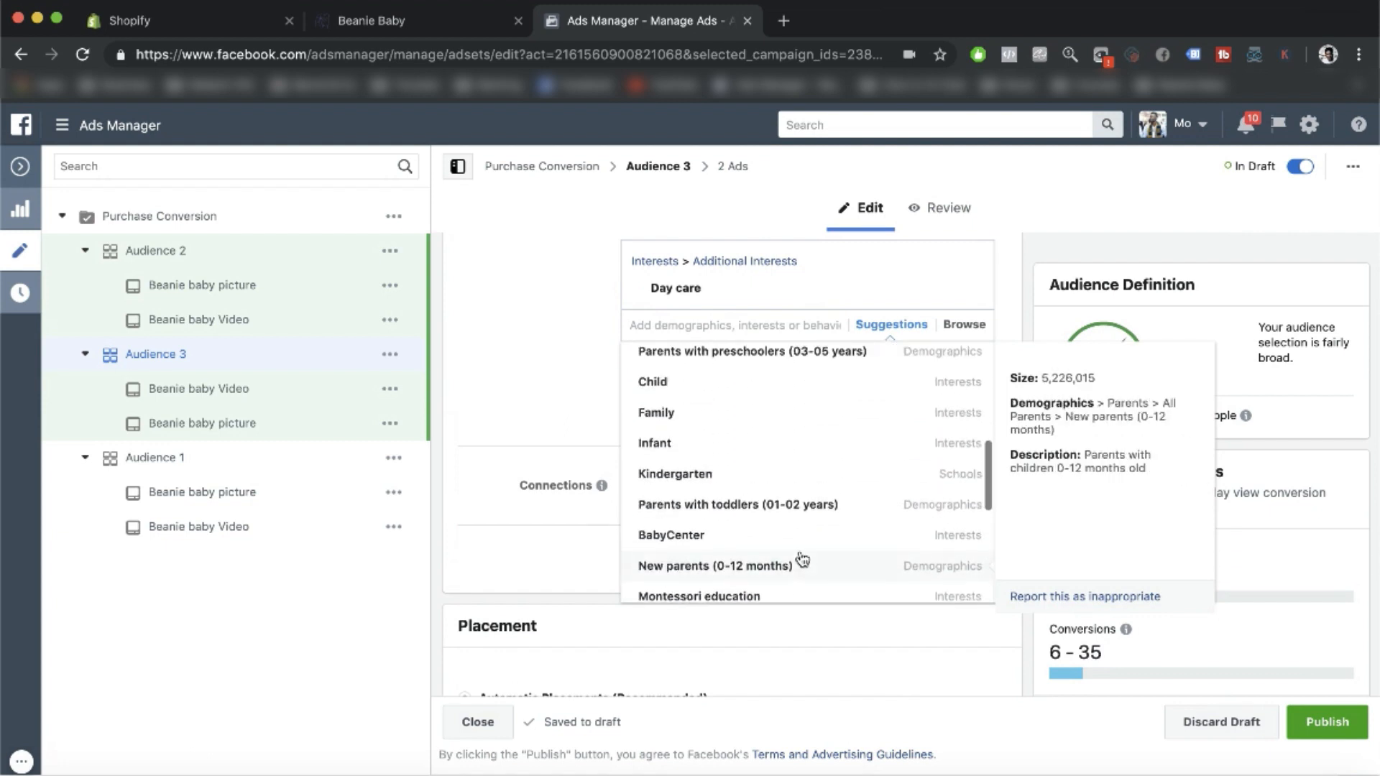
scroll(802, 559, up, 6)
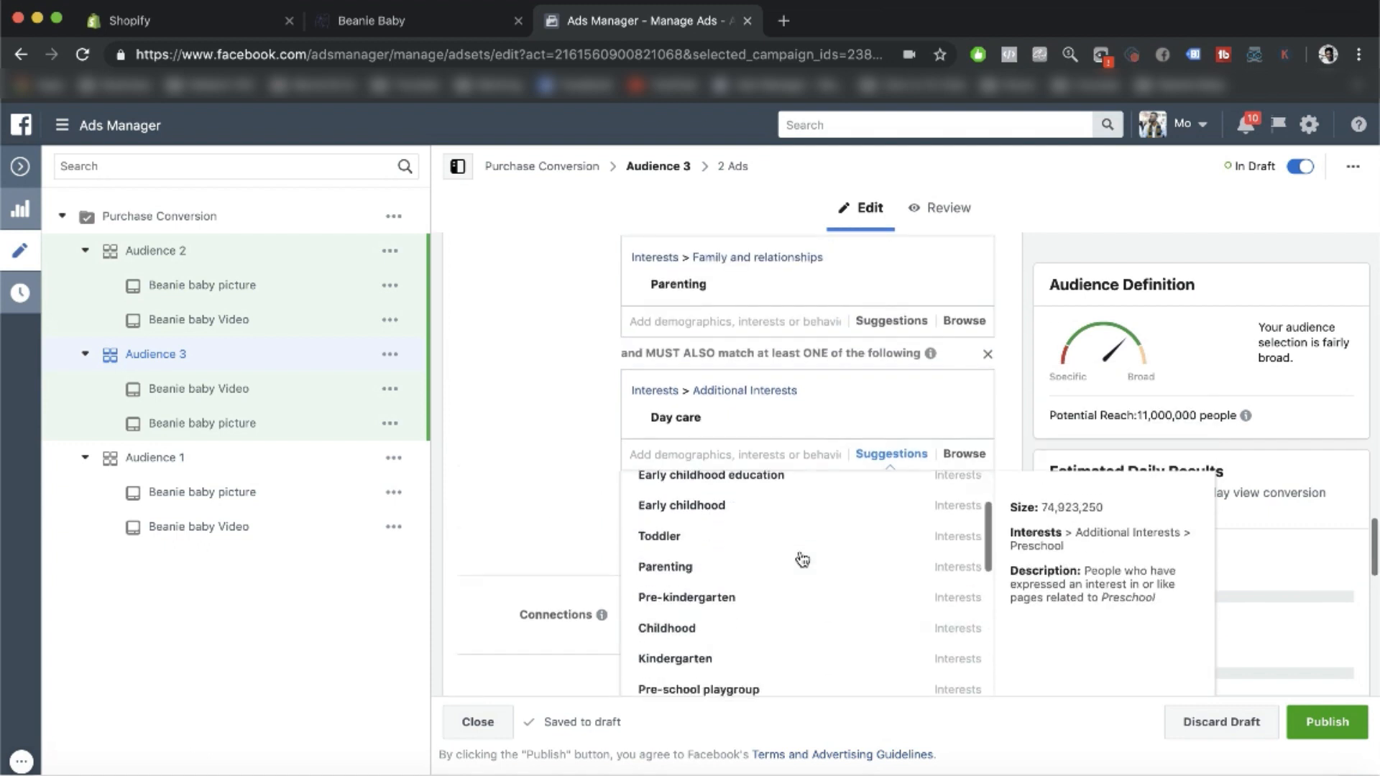
scroll(802, 559, down, 5)
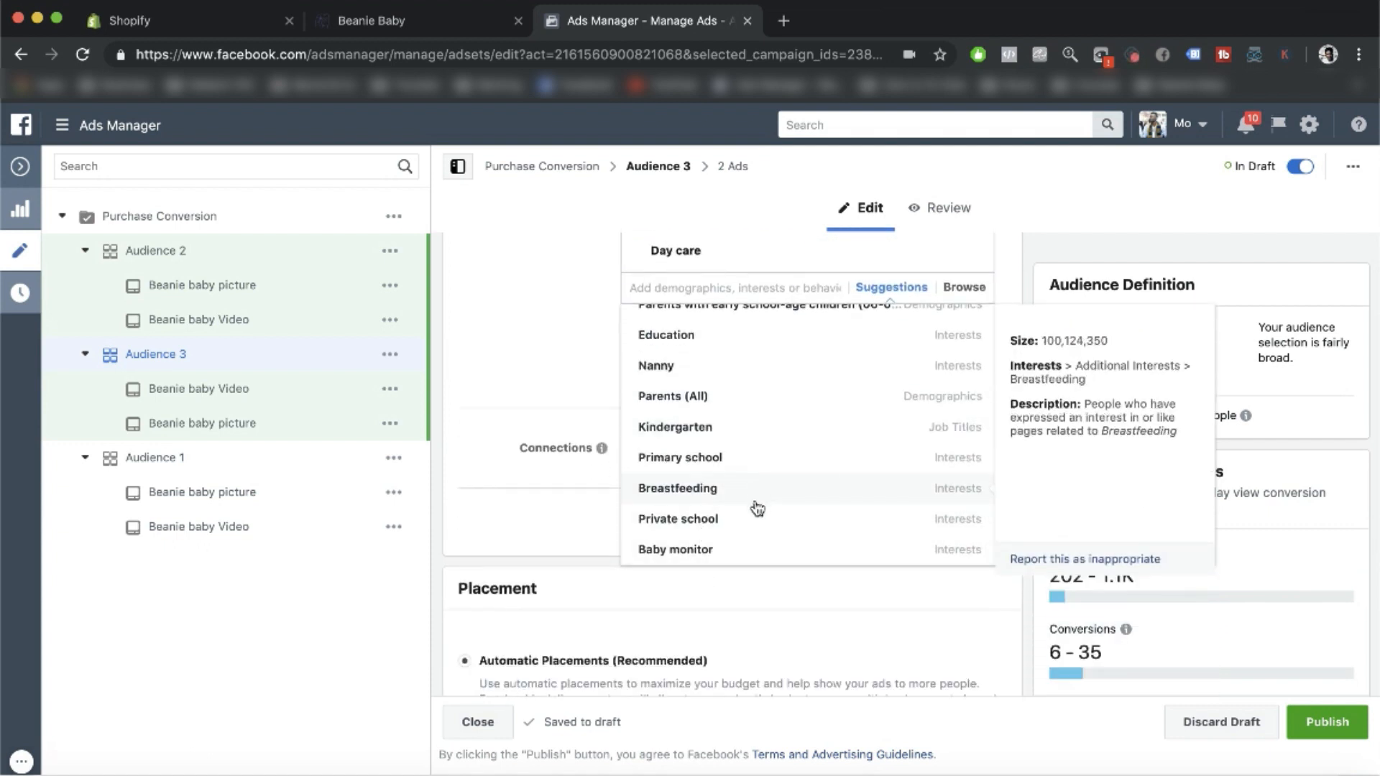
click(540, 352)
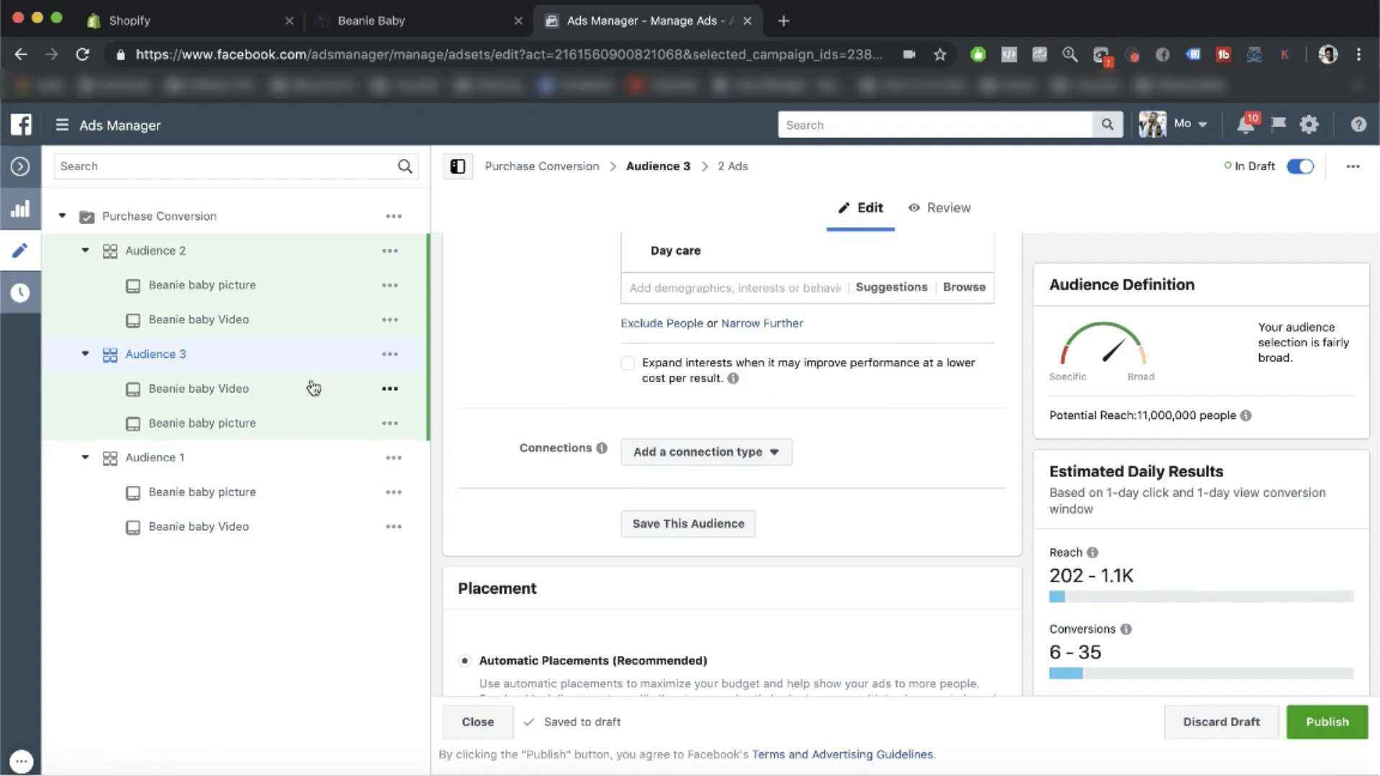
Step: Close the Audience 3 editor and start publishing the drafts, accepting United States, US Dollars and America/New_York for the ad account
scroll(600, 427, down, 1)
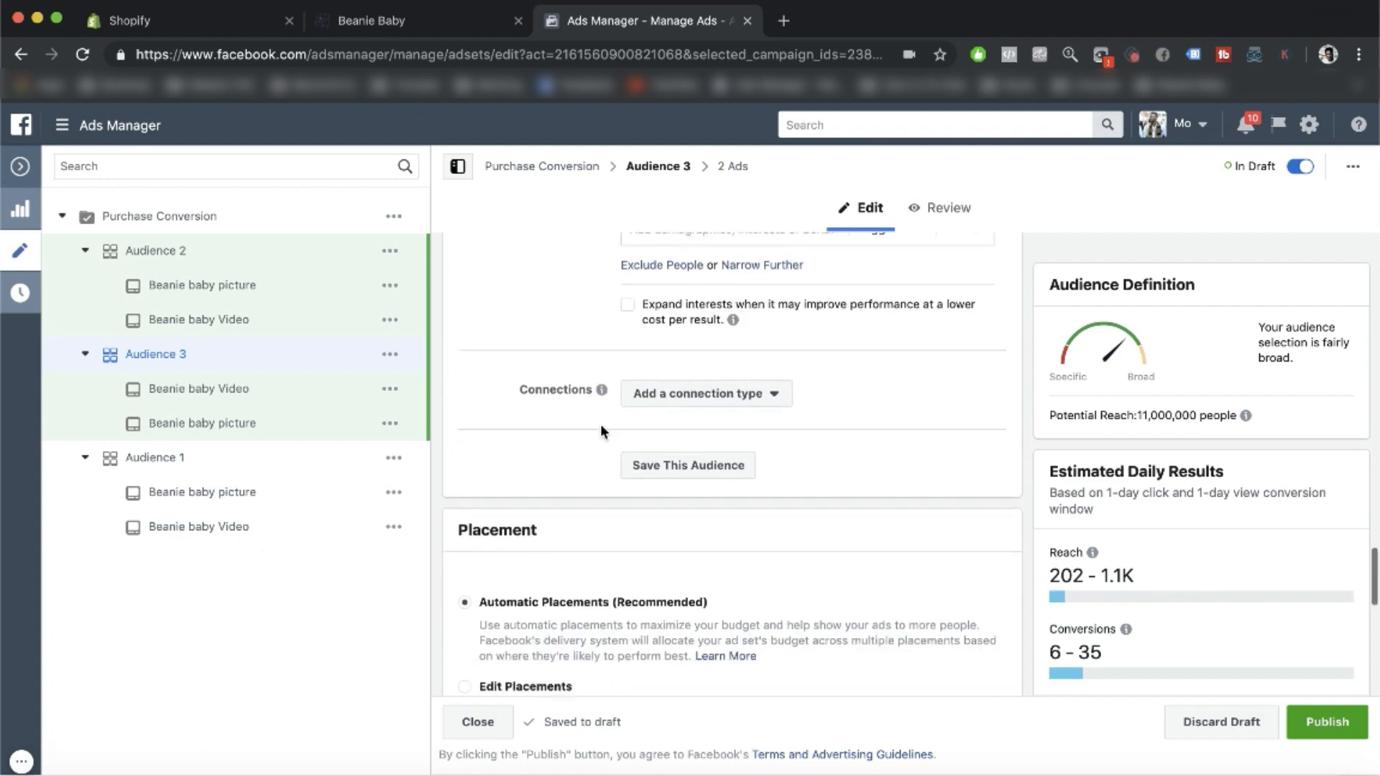
scroll(601, 427, up, 10)
scroll(601, 432, down, 12)
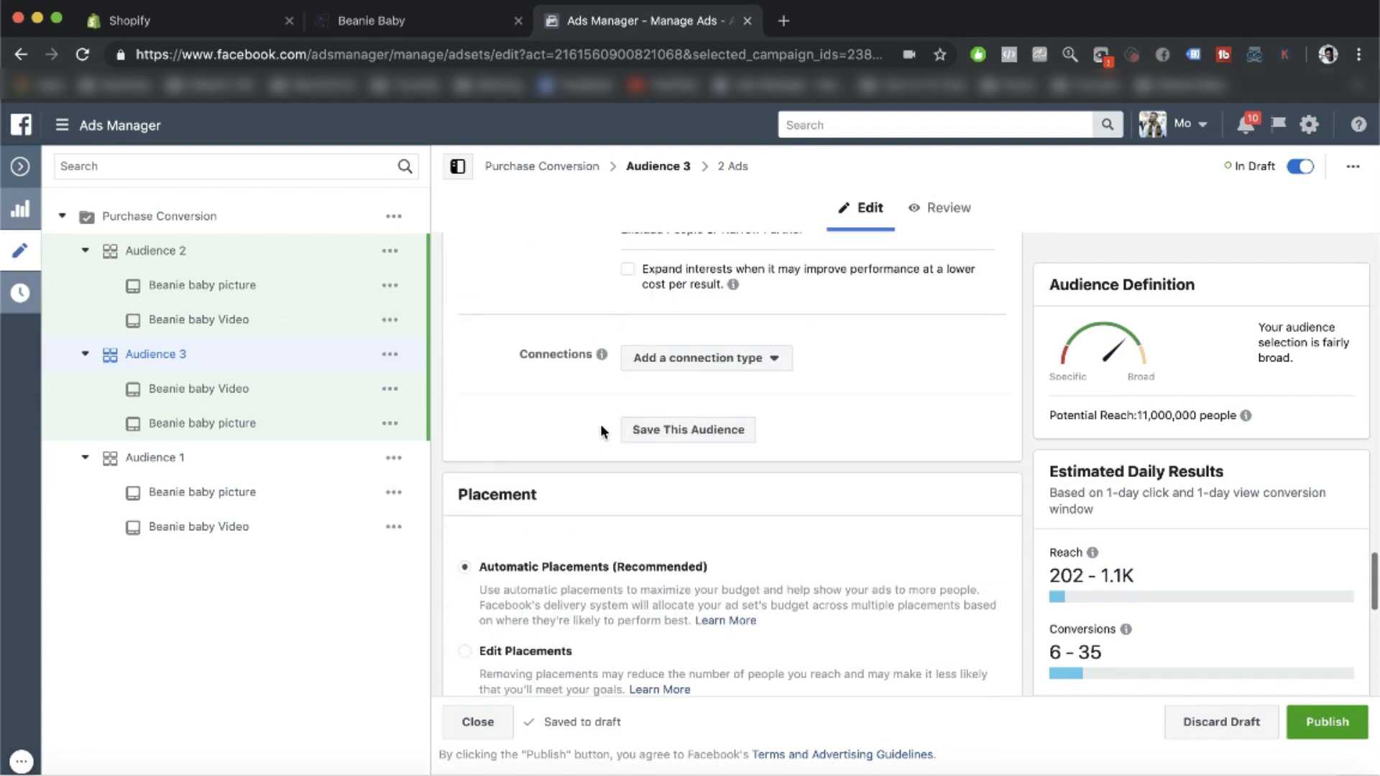
scroll(565, 404, down, 4)
scroll(566, 405, down, 5)
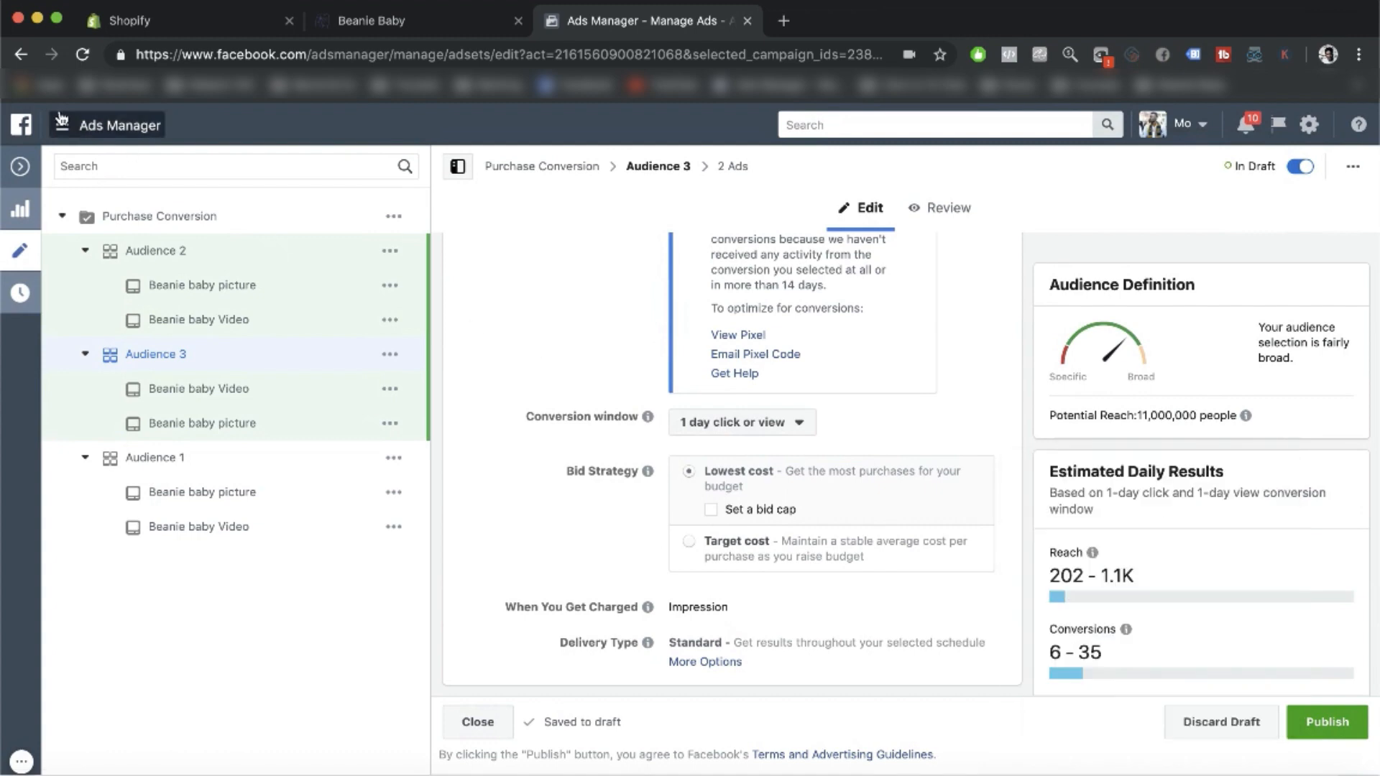
click(20, 166)
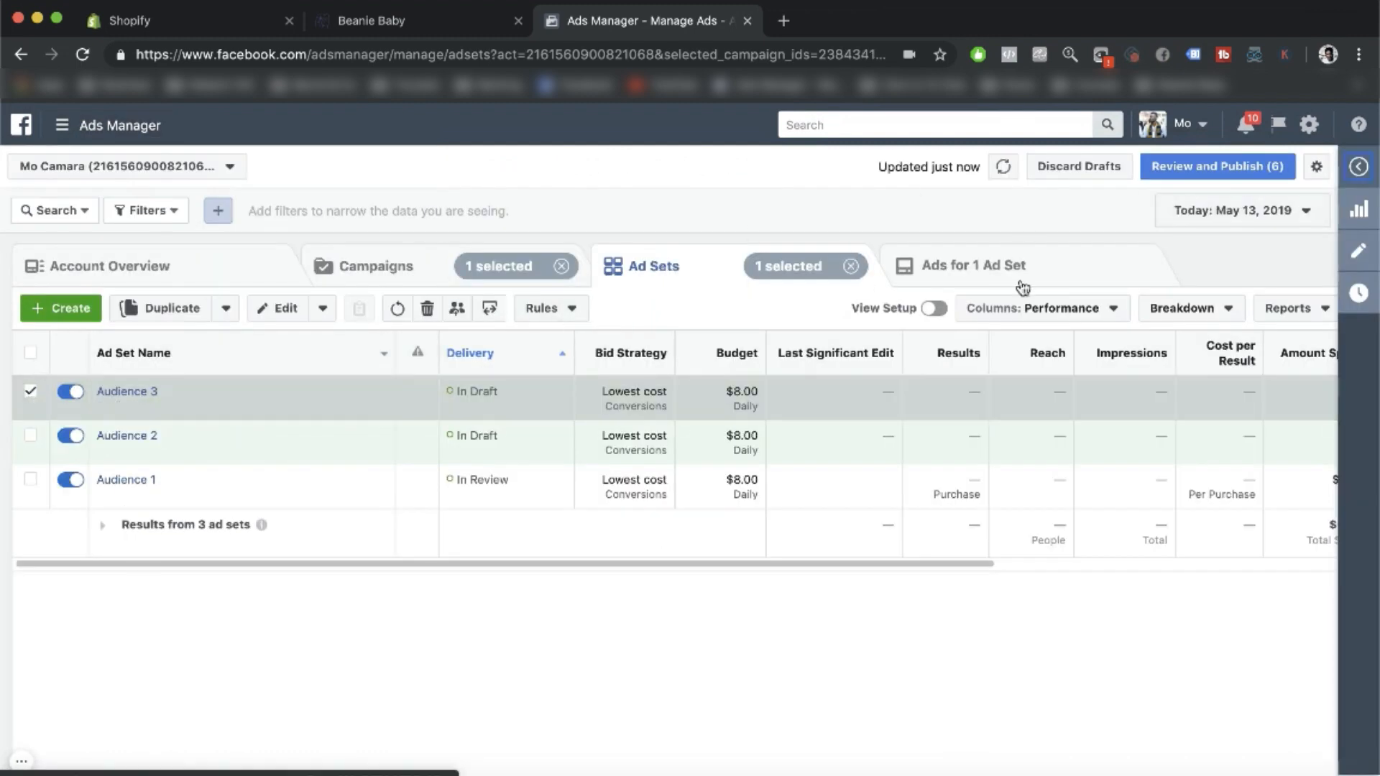
click(1236, 172)
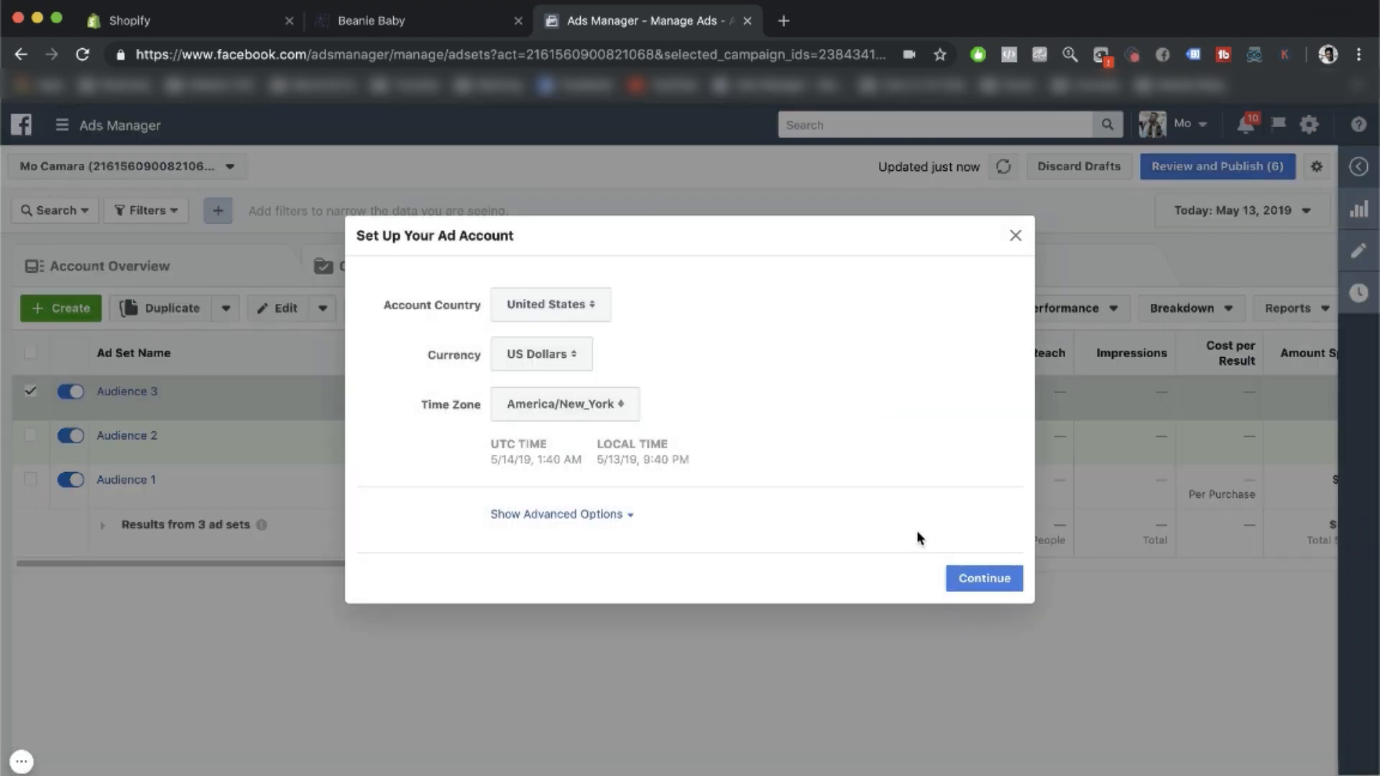
click(983, 578)
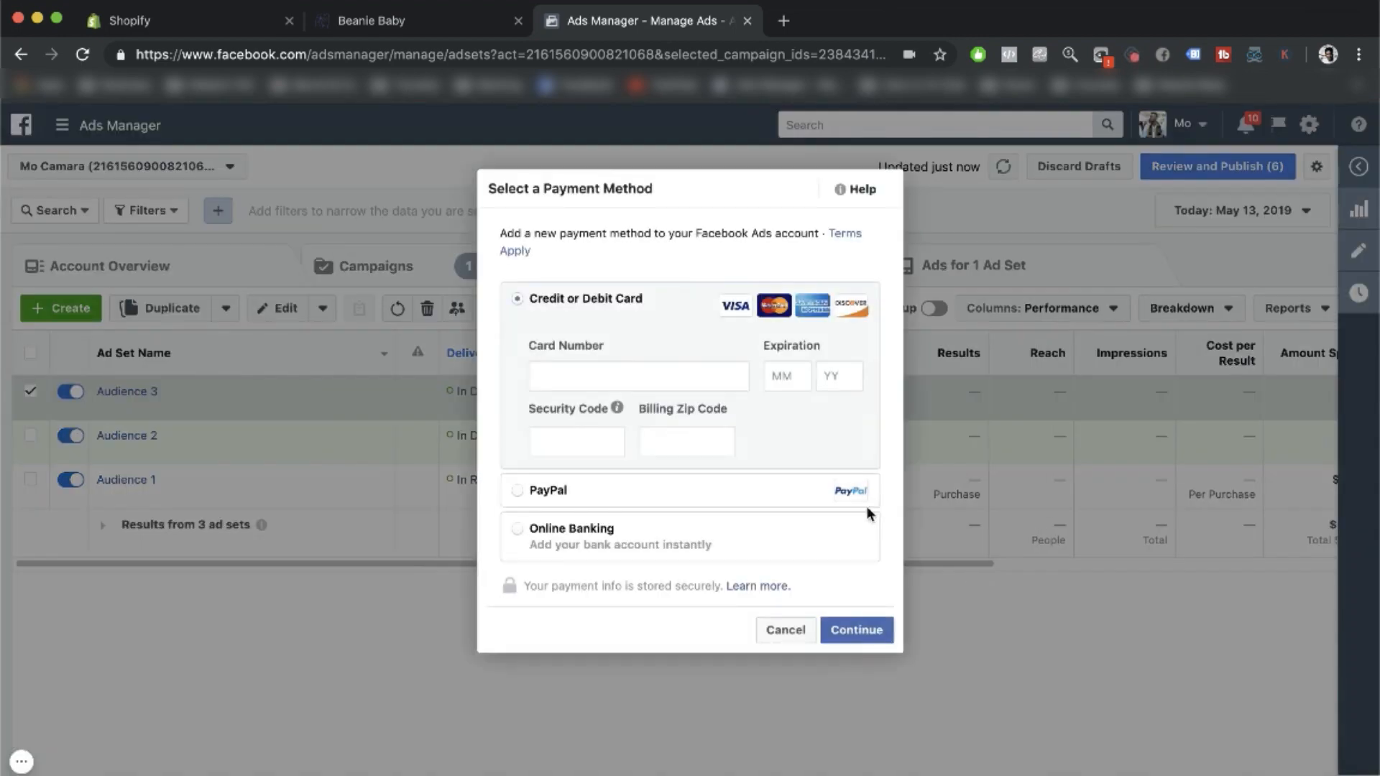
Step: Add PayPal as the ad account's payment method, choosing the Bank of America checking account and agreeing to the authorization
click(533, 501)
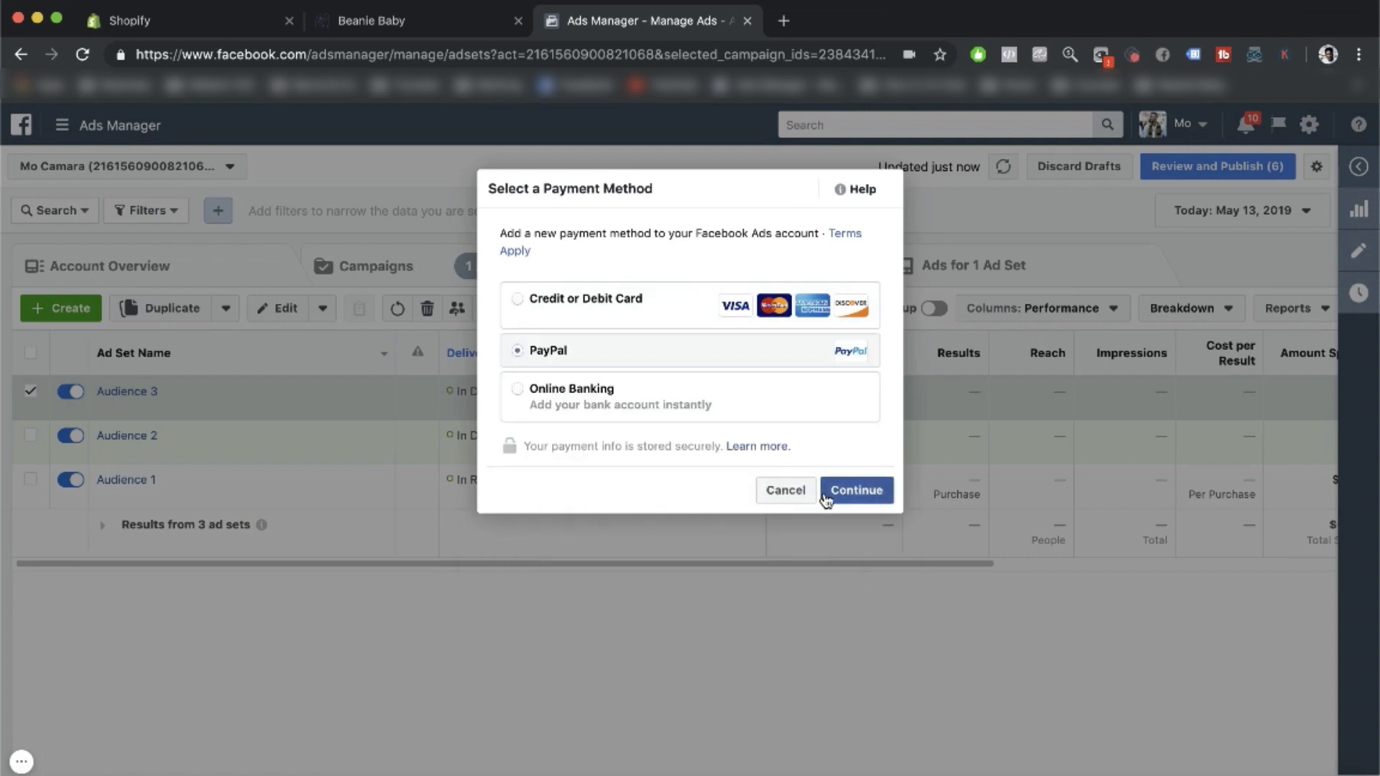
click(872, 492)
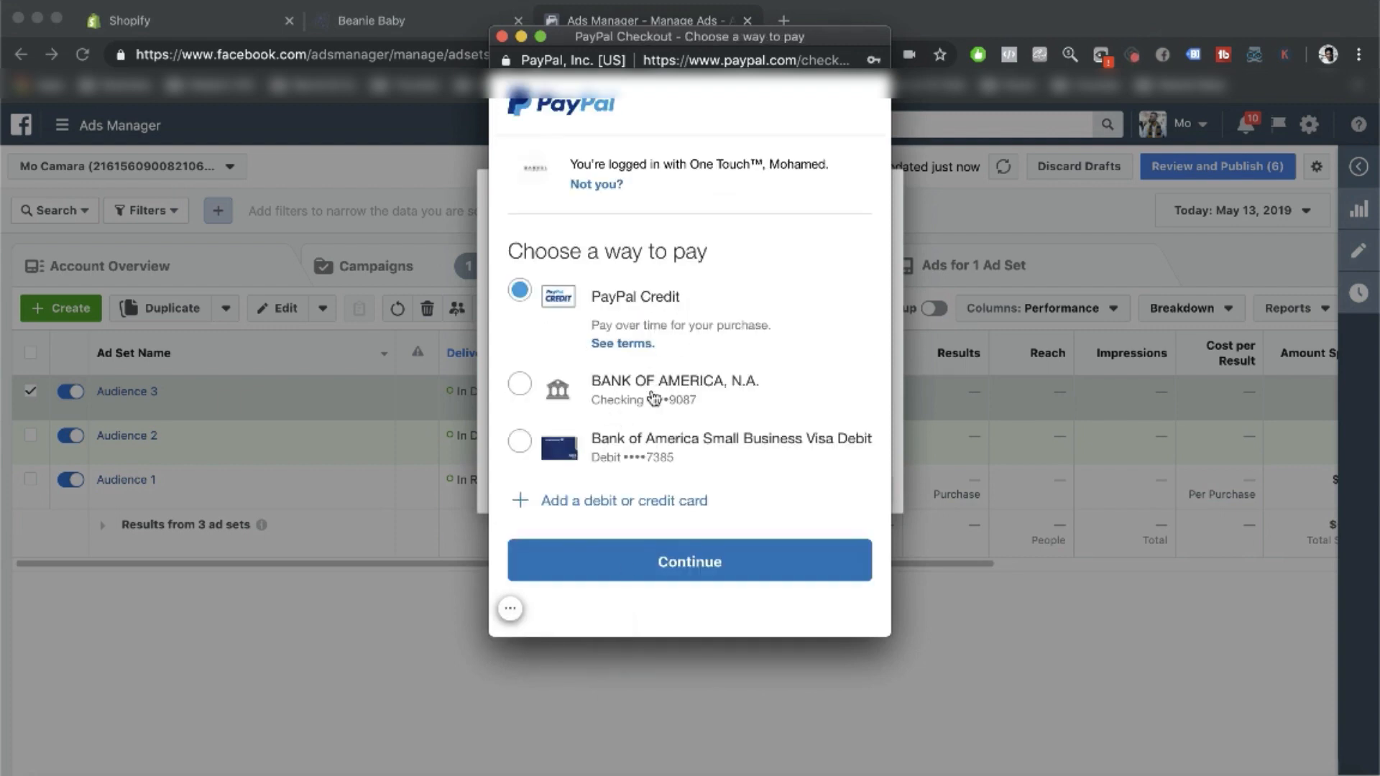
click(642, 411)
click(642, 549)
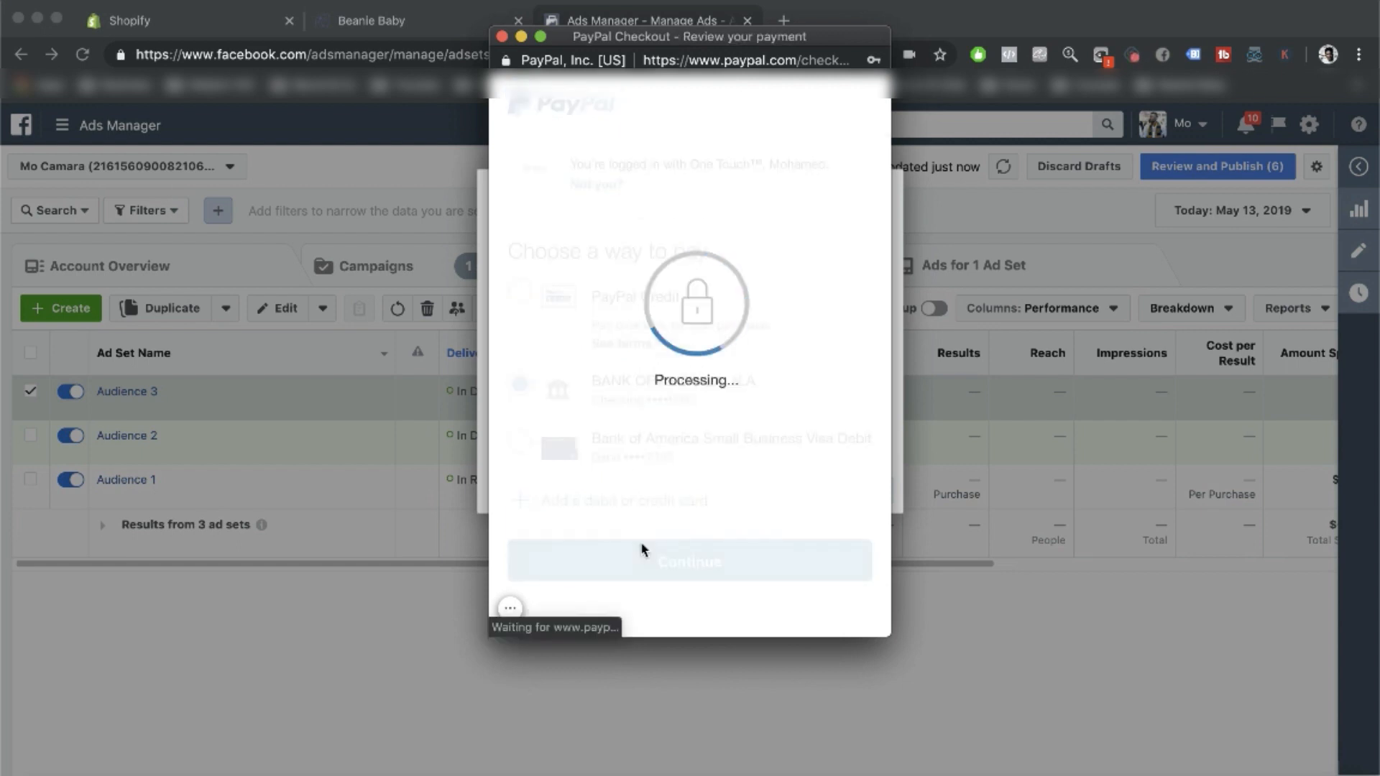
click(652, 592)
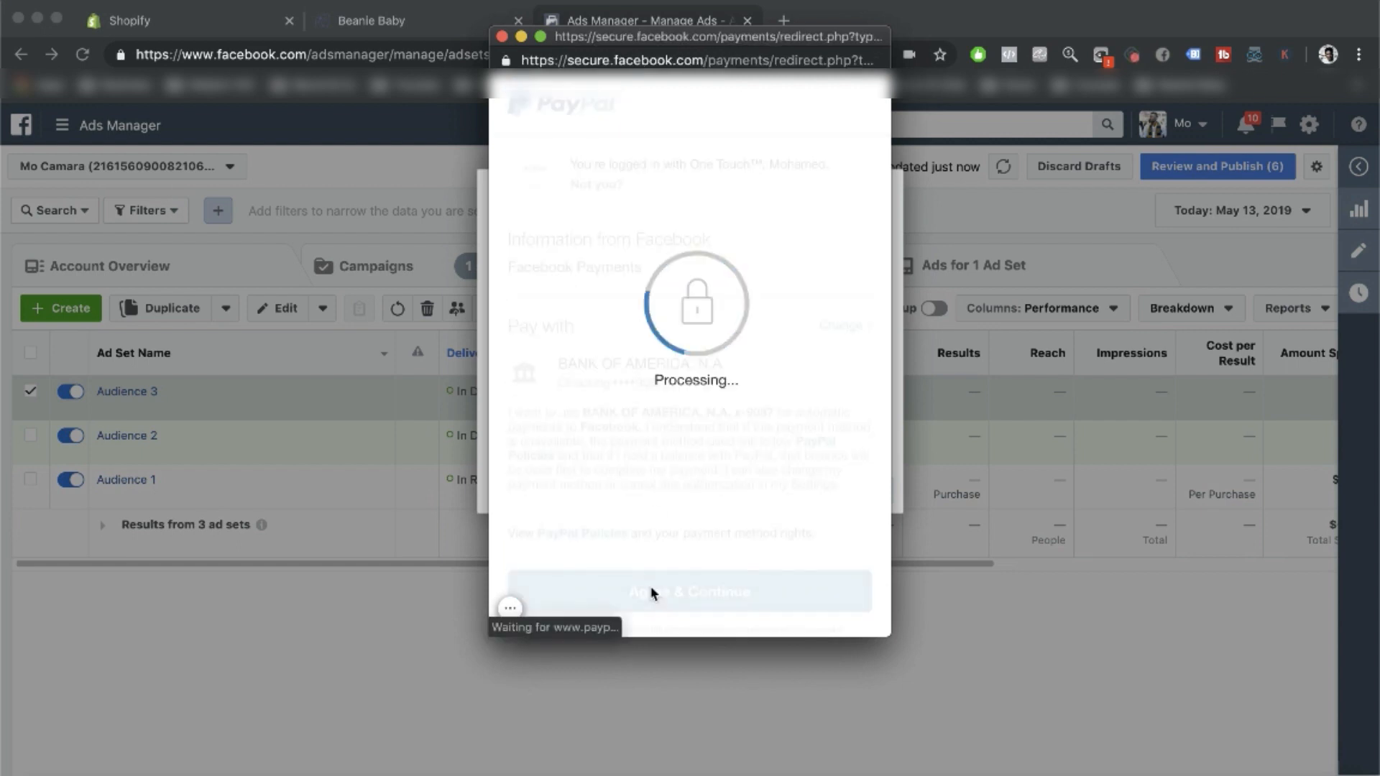
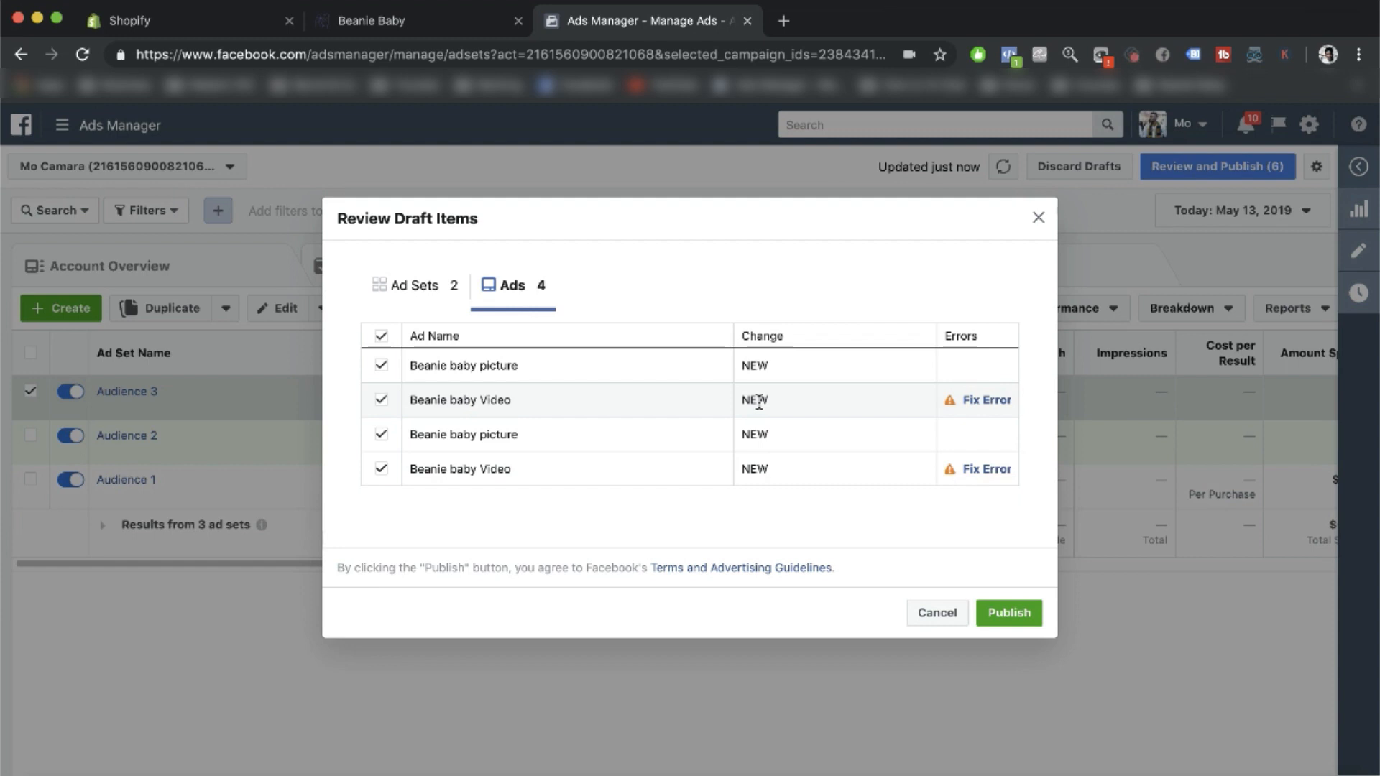
Step: Publish the draft ad sets and ads, and check the Purchase Conversion campaign's delivery status
click(1010, 612)
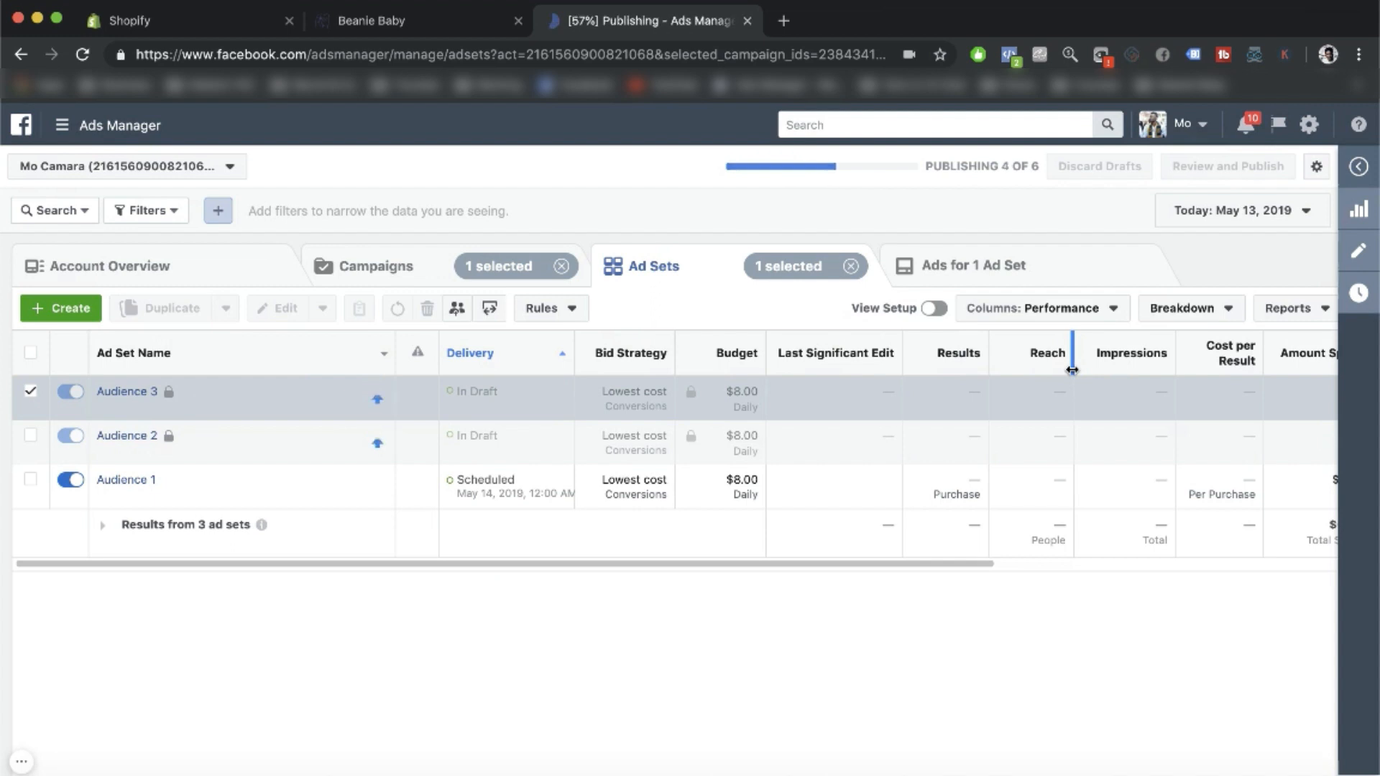
click(385, 268)
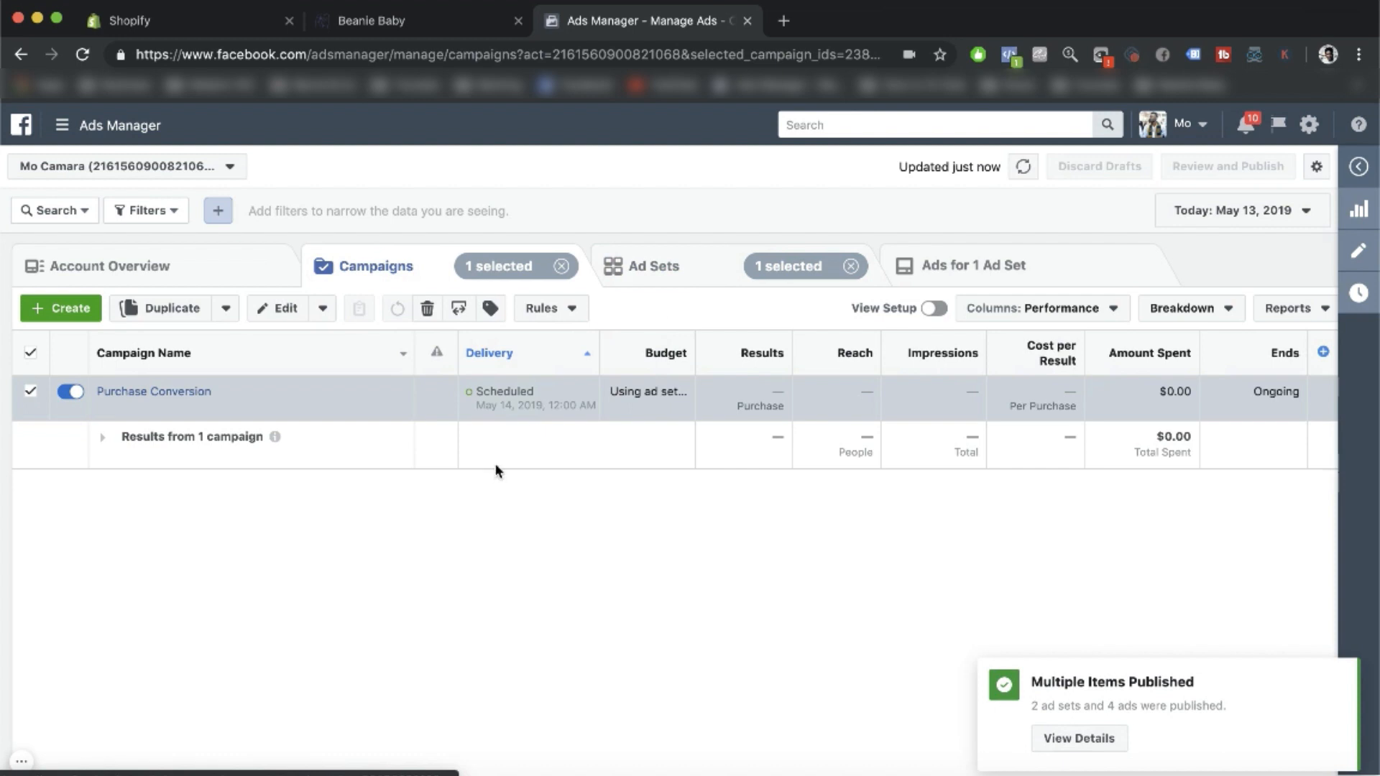
mouse_move(472, 409)
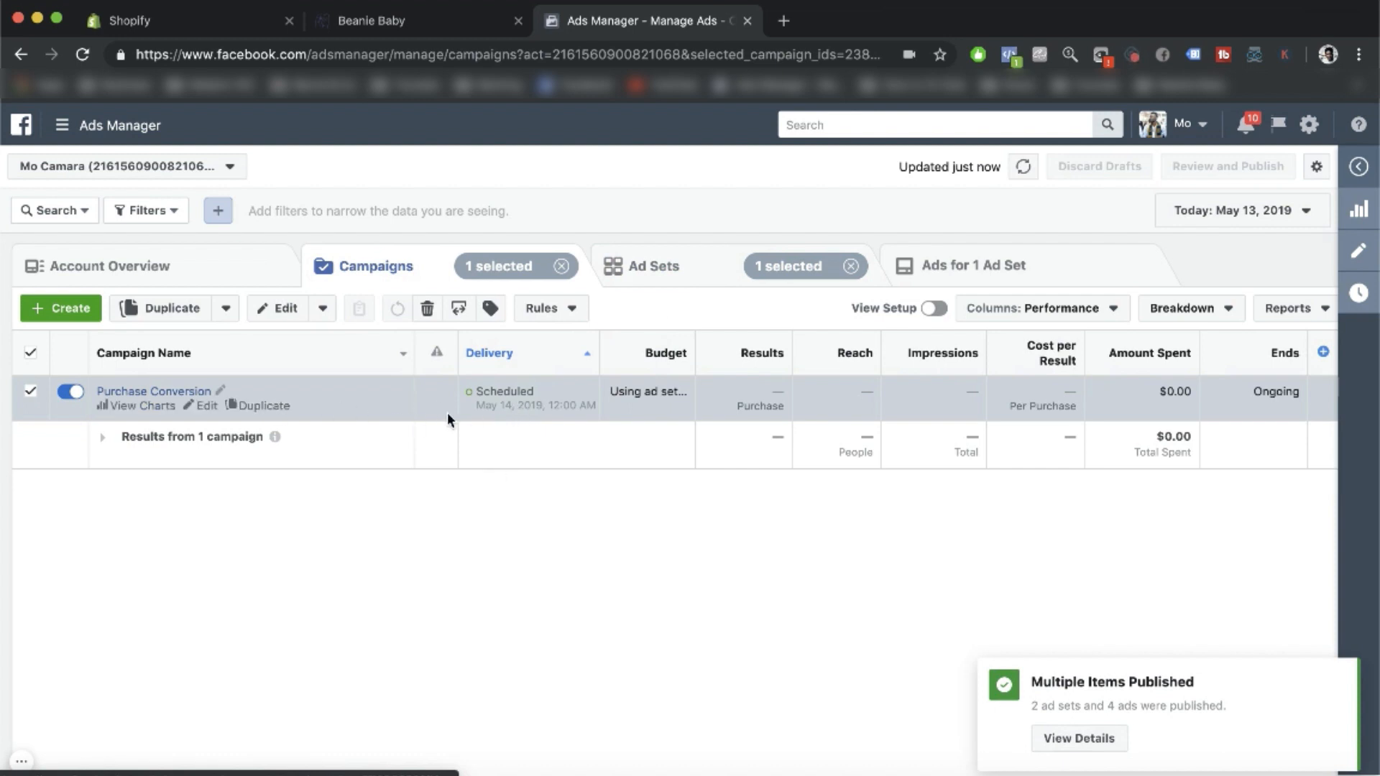
Step: Review the delivery and budgets of the campaign's ad sets and, without the ad set selection, all of its ads
click(660, 261)
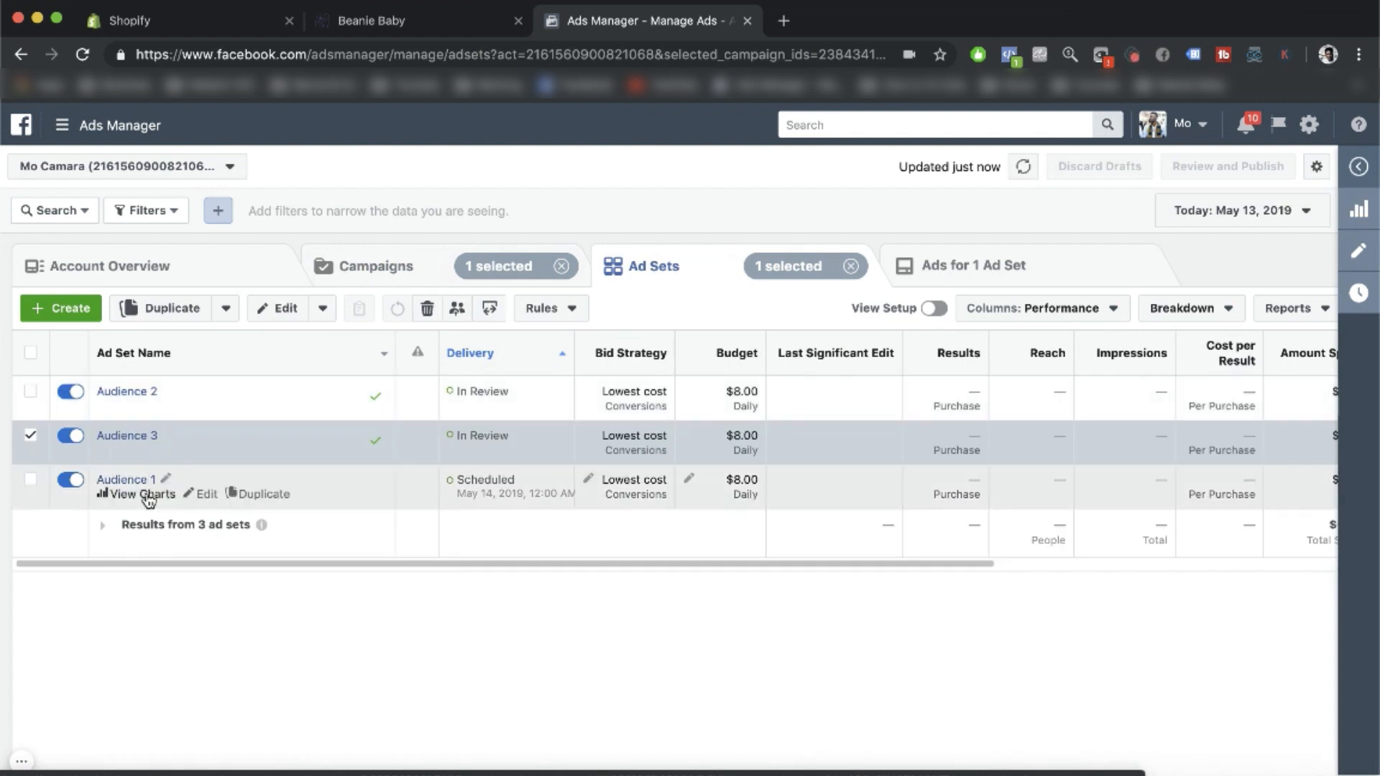
click(961, 283)
click(850, 266)
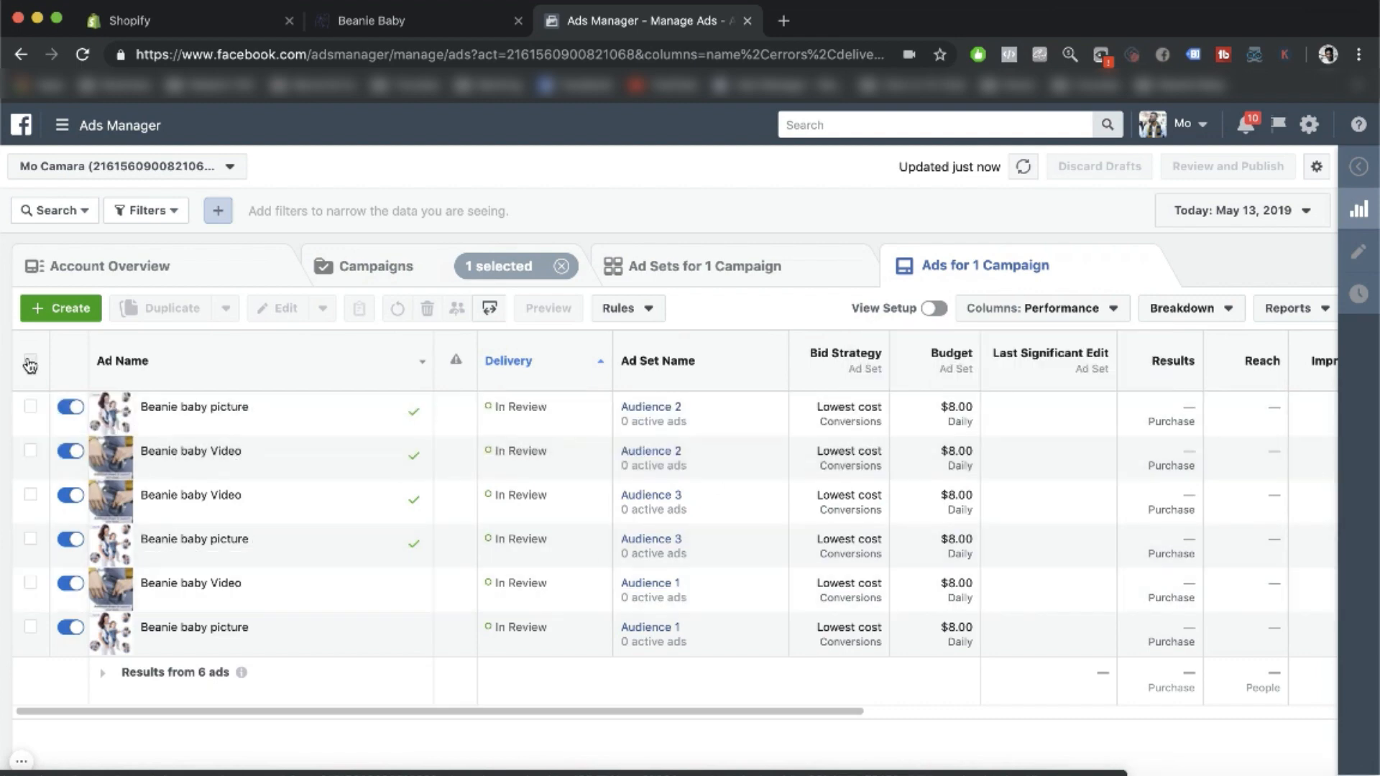
click(31, 359)
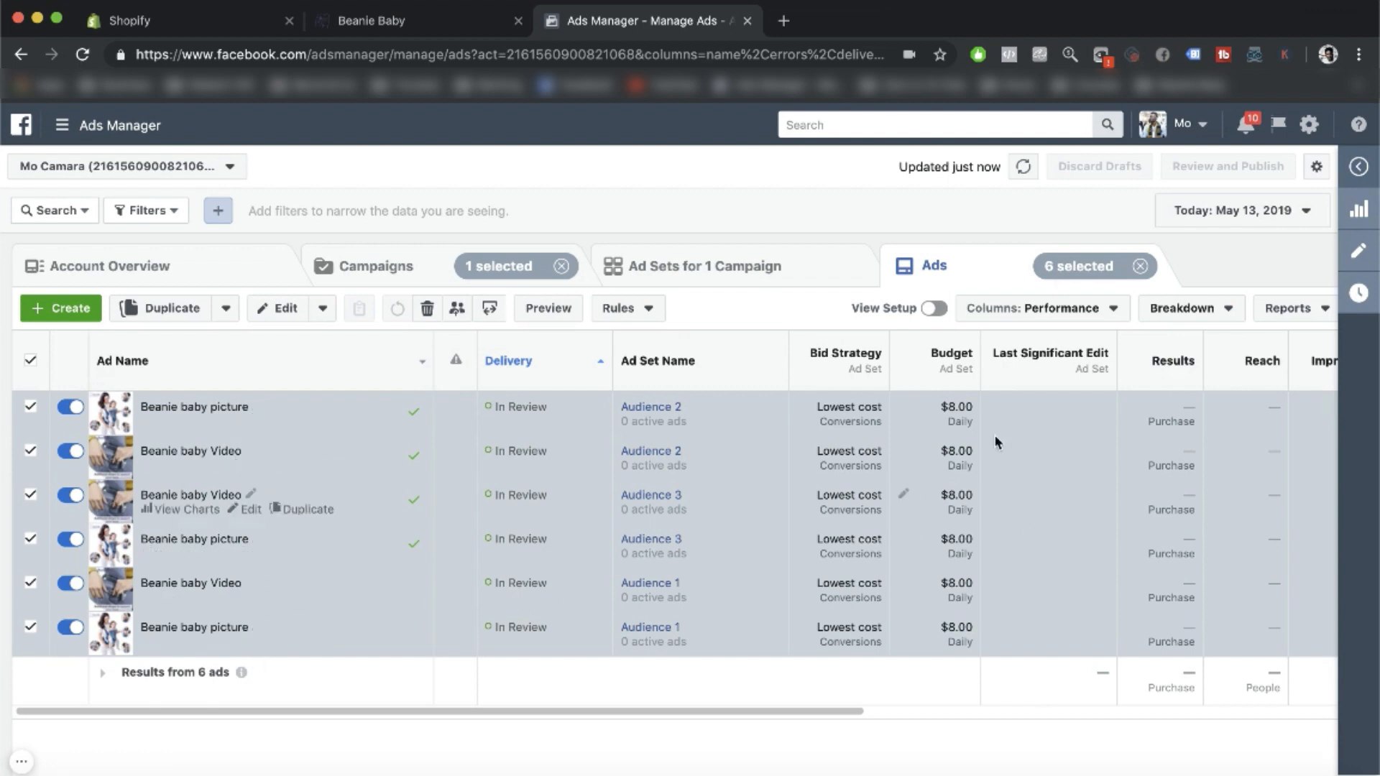
click(723, 270)
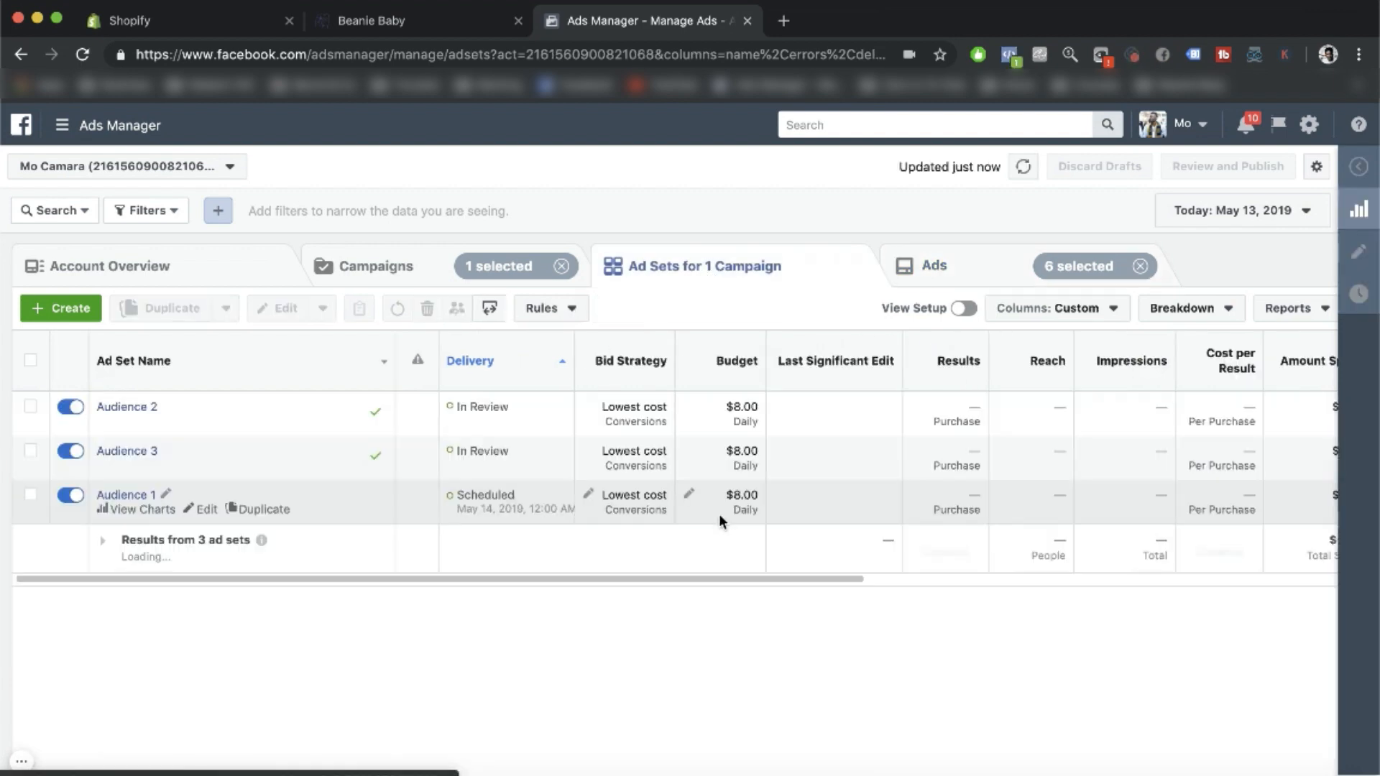